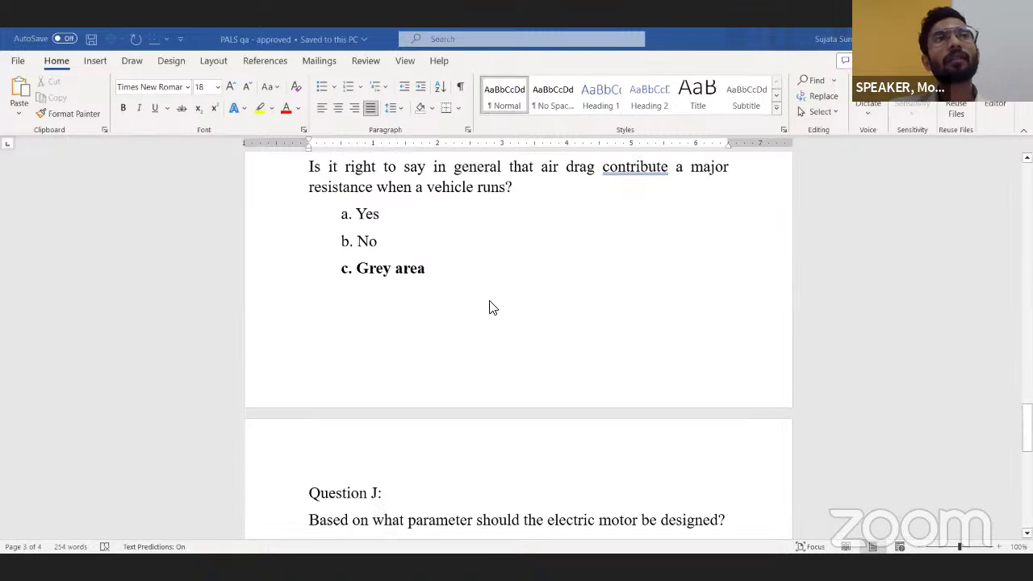
Review Question I on air drag and Question J on electric motor design parameters in the quiz document
{"action": "scroll", "coordinate": [490, 307], "scroll_direction": "down", "scroll_amount": 3}
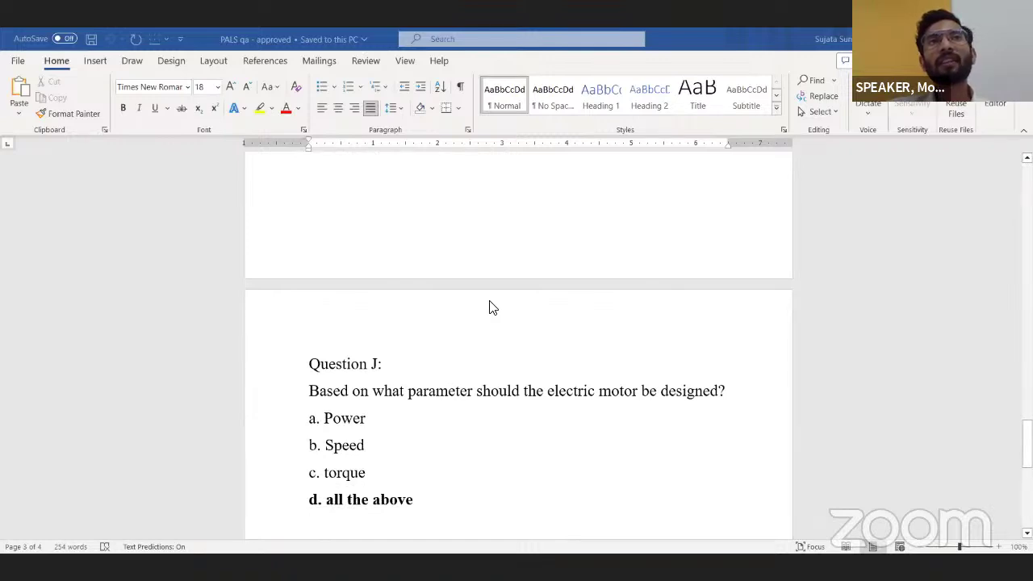
{"action": "scroll", "coordinate": [490, 307], "scroll_direction": "up", "scroll_amount": 4}
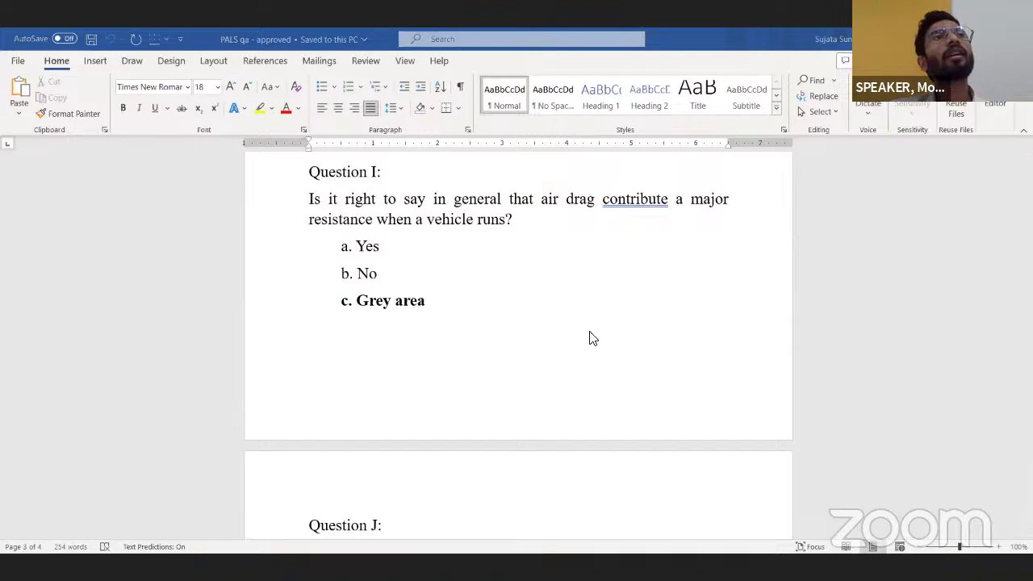
{"action": "scroll", "coordinate": [565, 310], "scroll_direction": "down", "scroll_amount": 3}
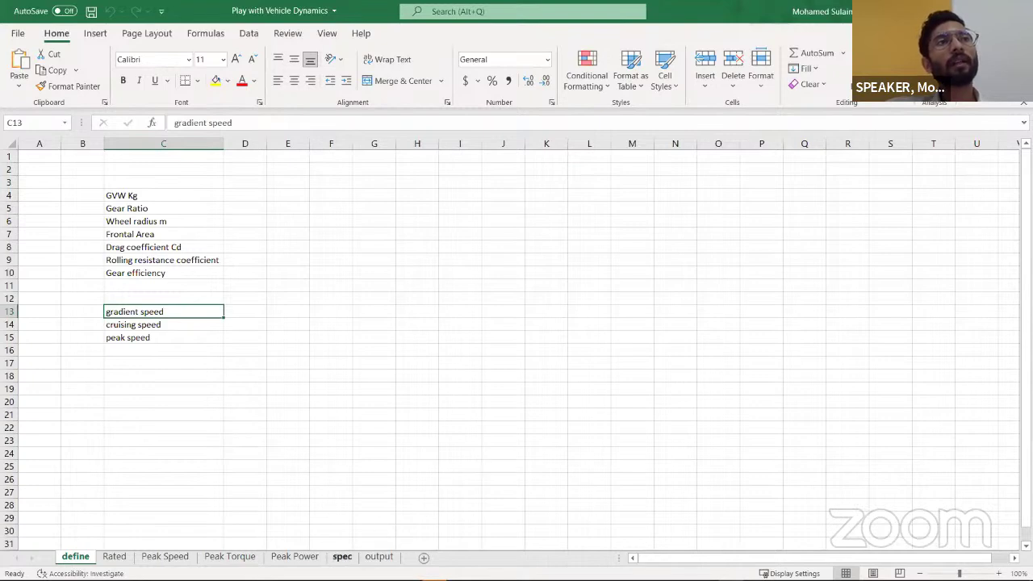
Look through the spec, define and Rated sheets of the Play with Vehicle Dynamics workbook in Excel
{"action": "left_click", "coordinate": [343, 556]}
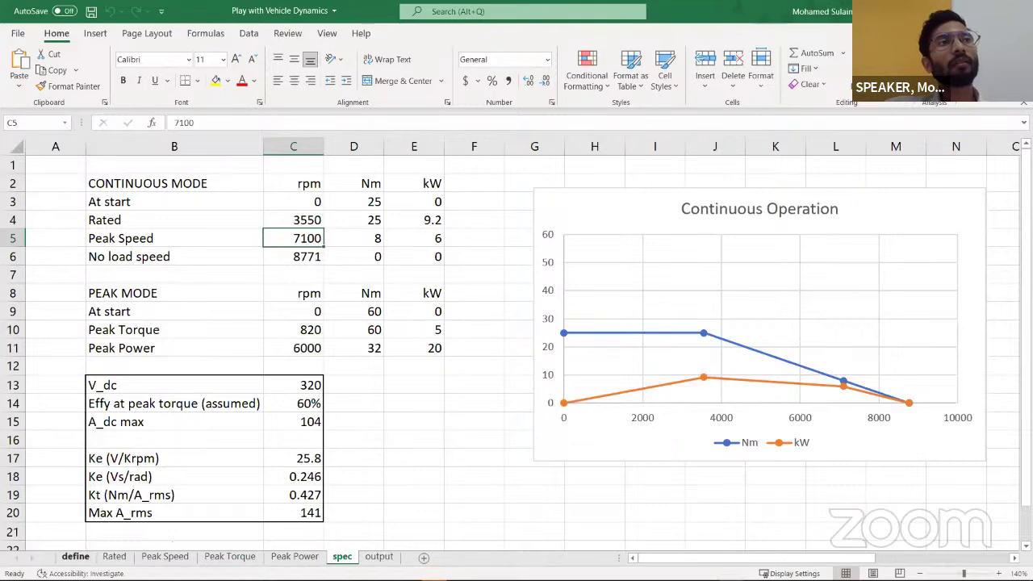
{"action": "left_click", "coordinate": [75, 556]}
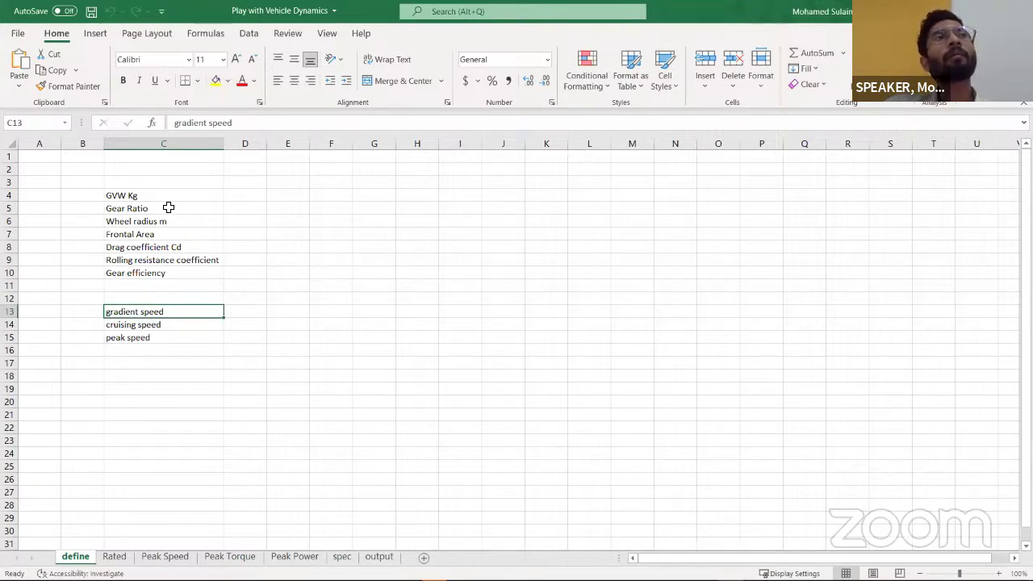
{"action": "left_click", "coordinate": [251, 194]}
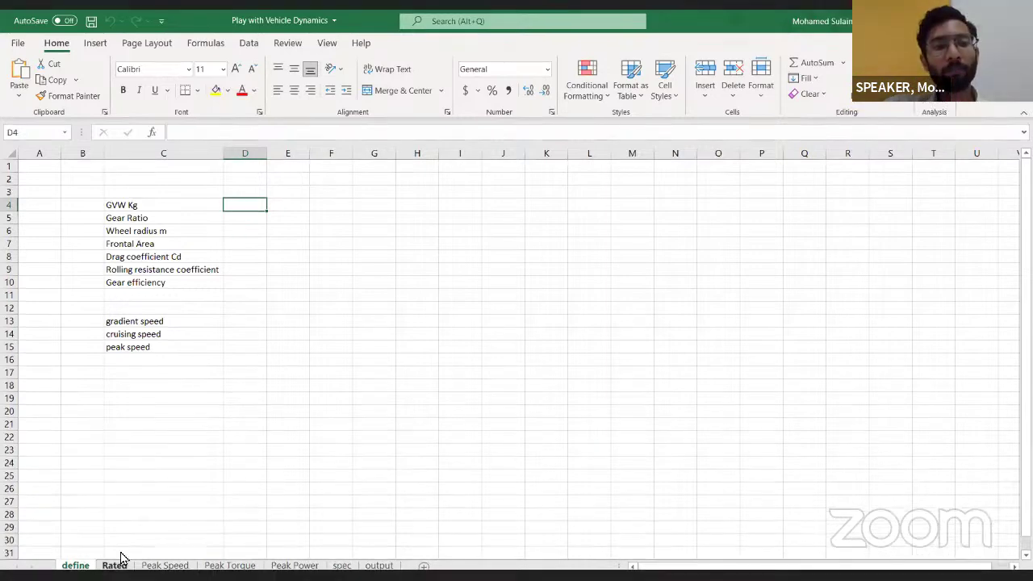
{"action": "left_click", "coordinate": [121, 556]}
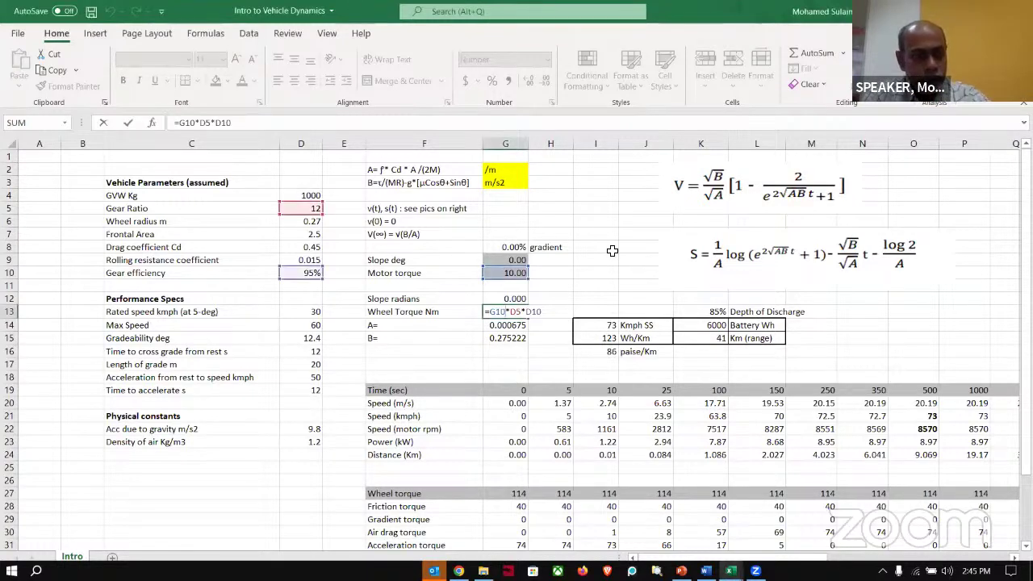
Inspect the GVW value and the Wheel Torque formula with its referenced cells, leaving the formula unedited
{"action": "key", "text": "Escape"}
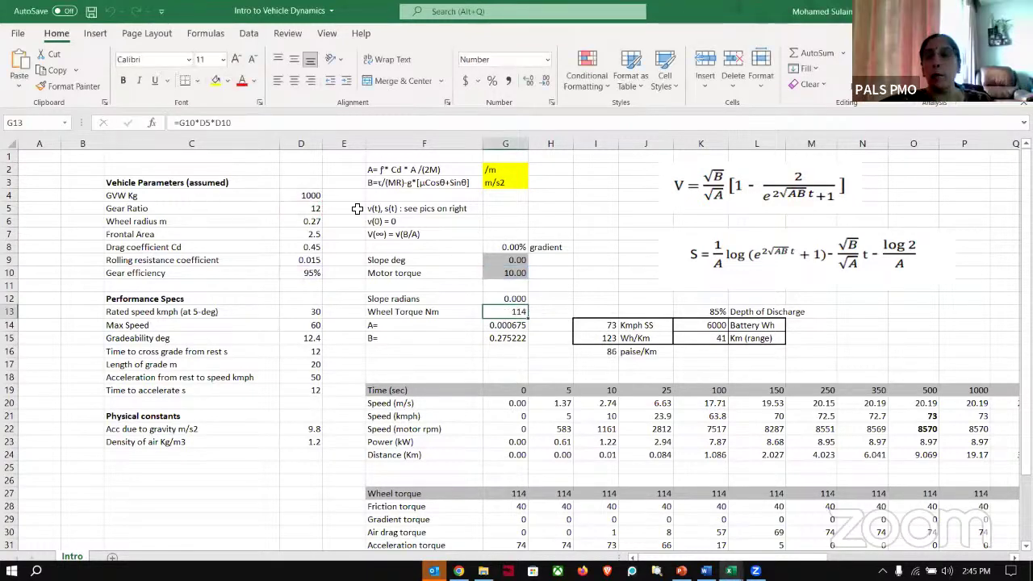
{"action": "left_click", "coordinate": [297, 196]}
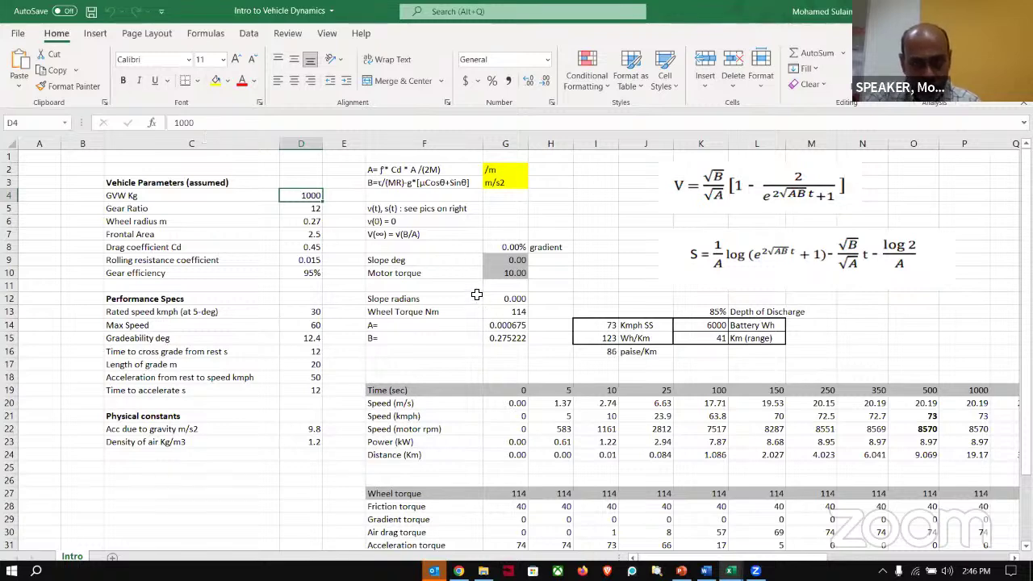
{"action": "left_click", "coordinate": [498, 311]}
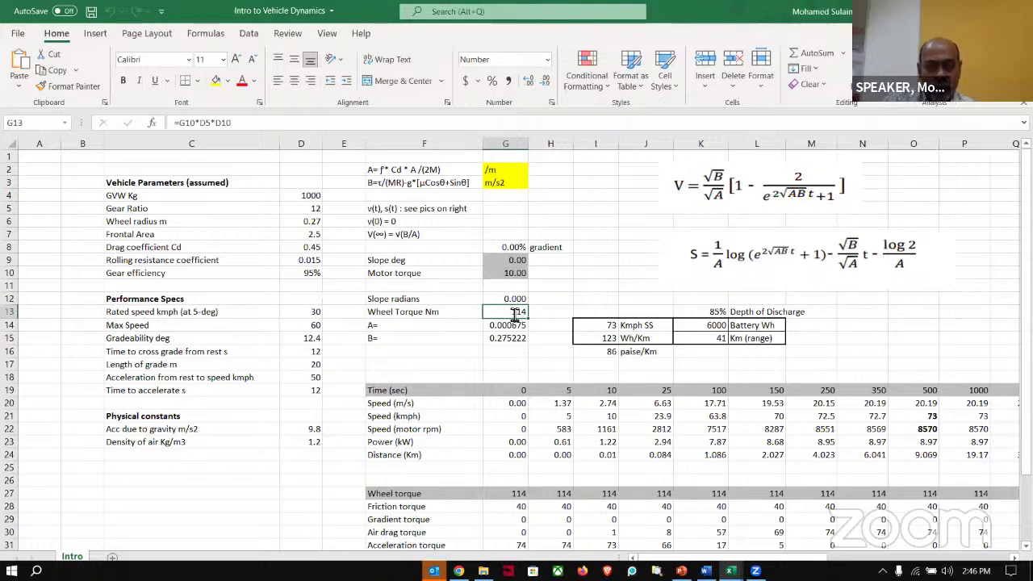
{"action": "double_click", "coordinate": [511, 312]}
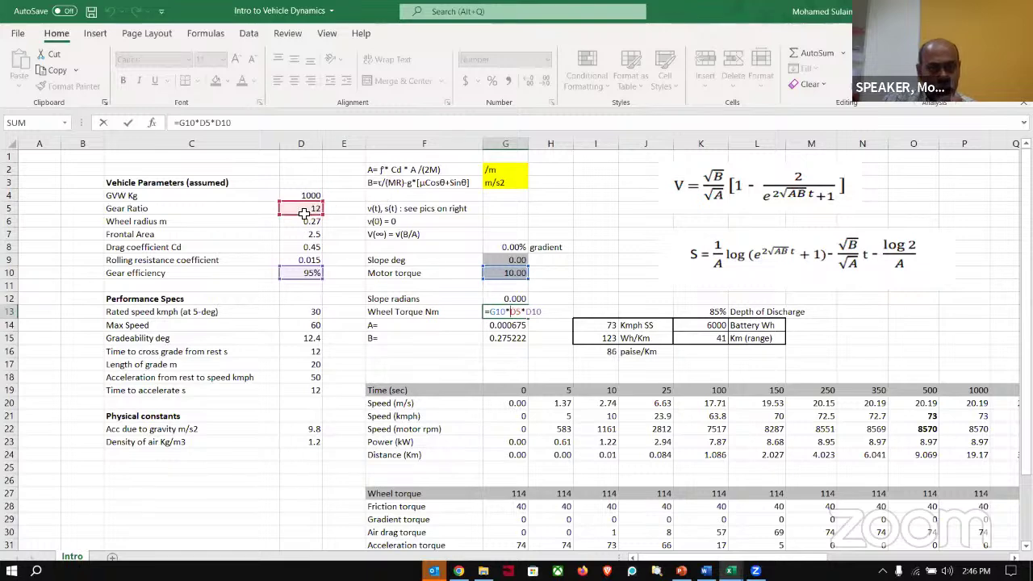
{"action": "left_click", "coordinate": [447, 285]}
{"action": "key", "text": "Escape"}
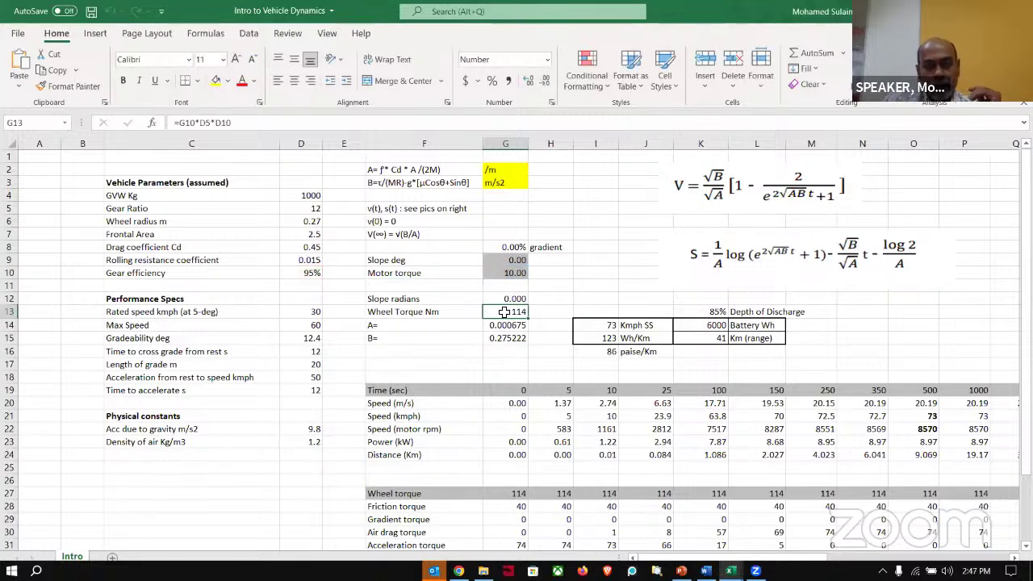
{"action": "double_click", "coordinate": [507, 313]}
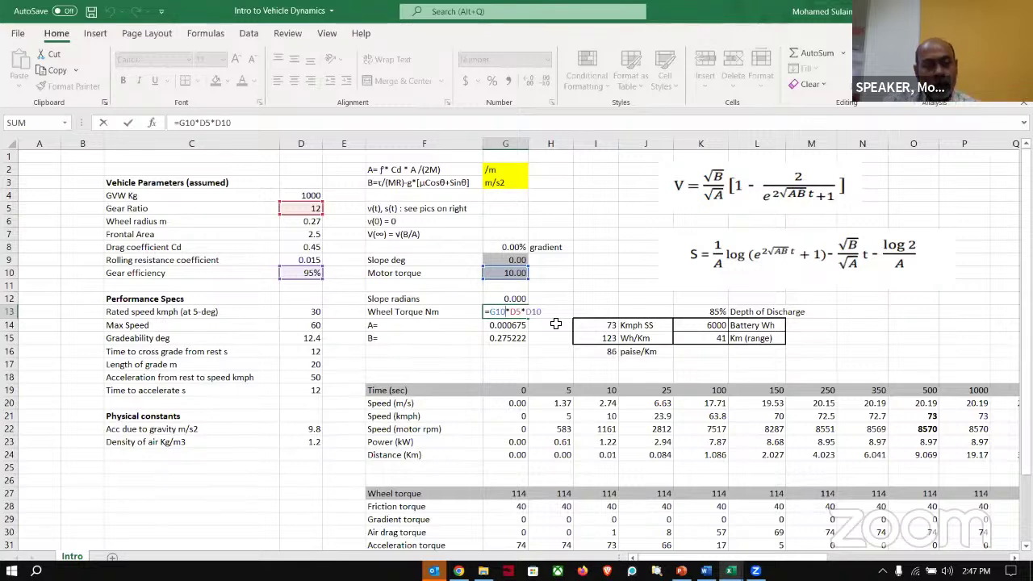
{"action": "key", "text": "ctrl+Return"}
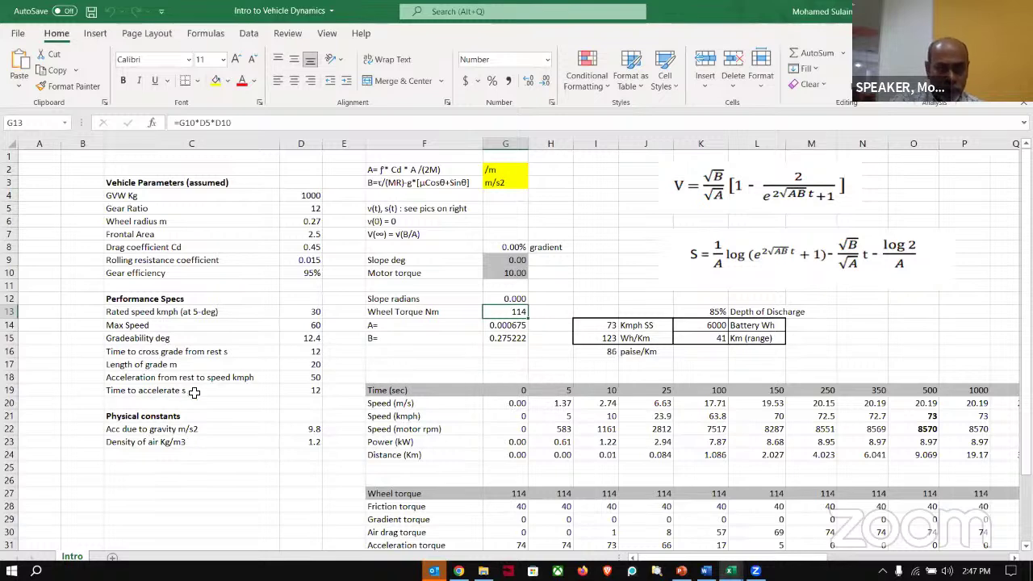
Label cells B26 and B27 as a and b, and enter 25 and 4 beside them in column C
{"action": "scroll", "coordinate": [194, 392], "scroll_direction": "down", "scroll_amount": 1}
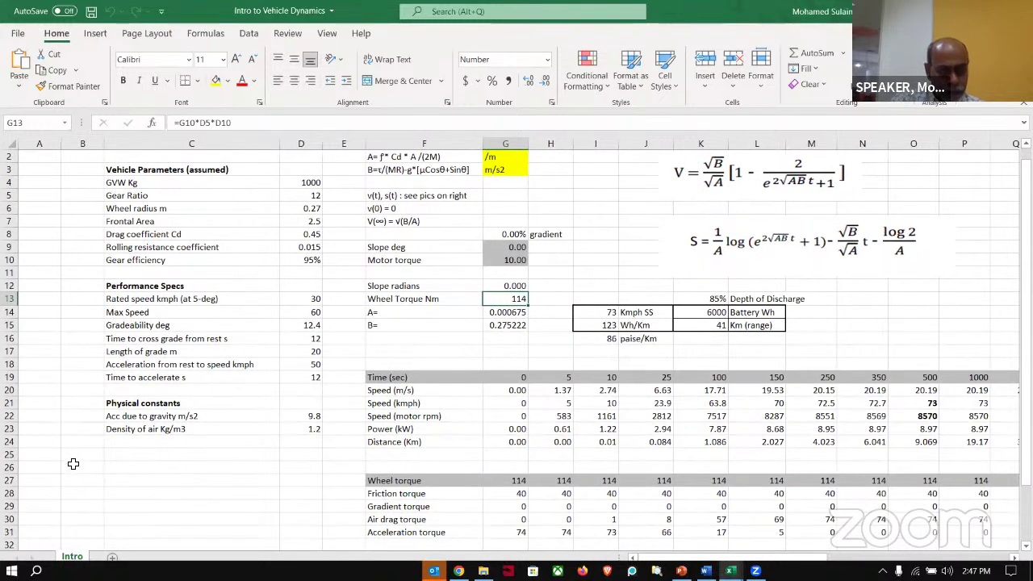
{"action": "left_click", "coordinate": [74, 466]}
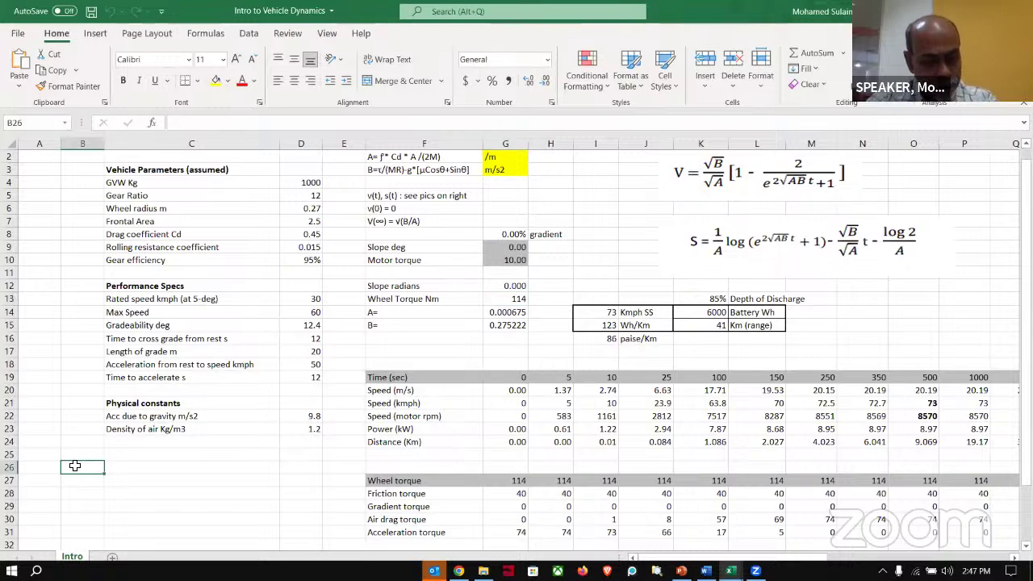
{"action": "type", "text": "a"}
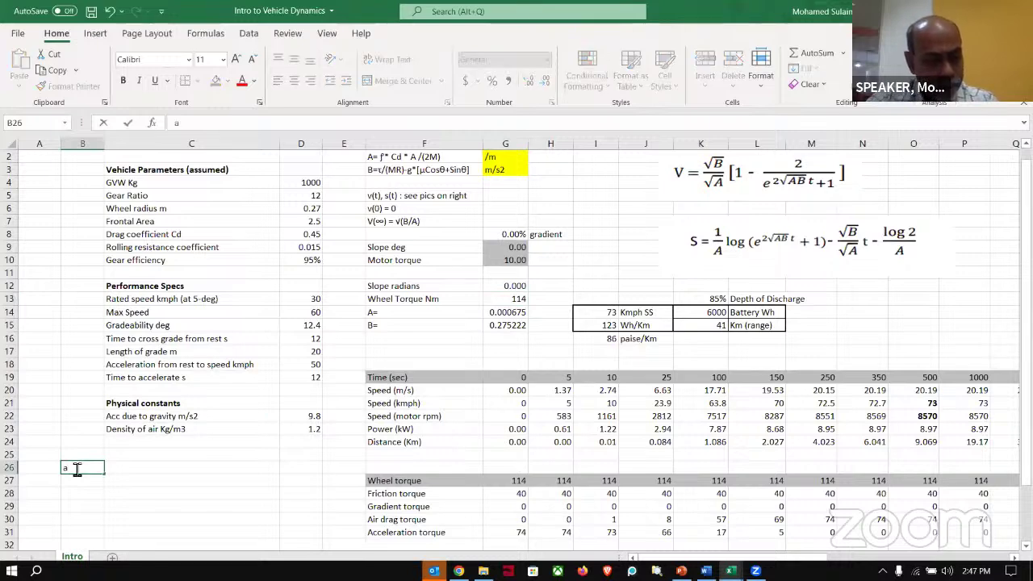
{"action": "key", "text": "Escape"}
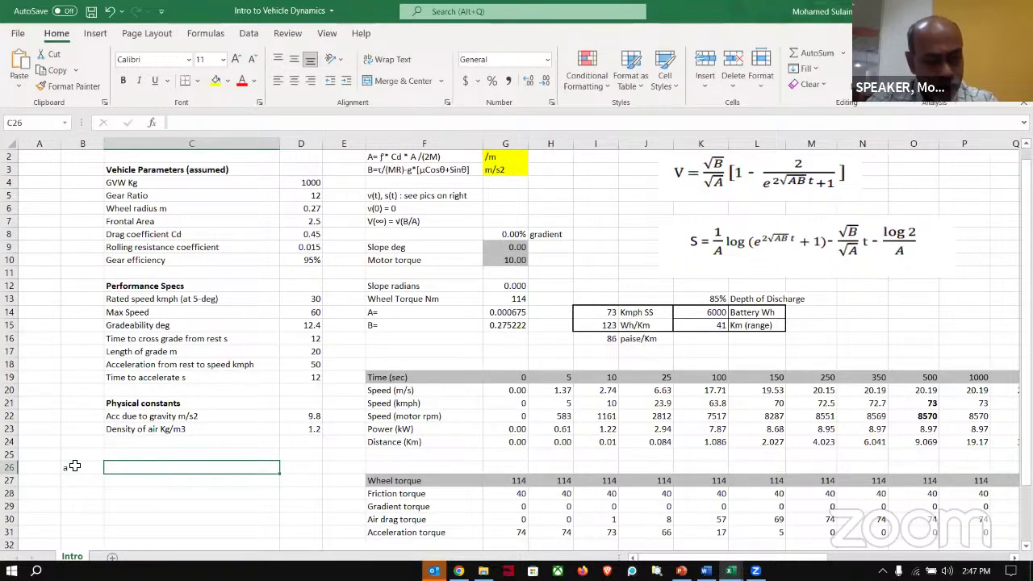
{"action": "type", "text": "25"}
{"action": "key", "text": "Return"}
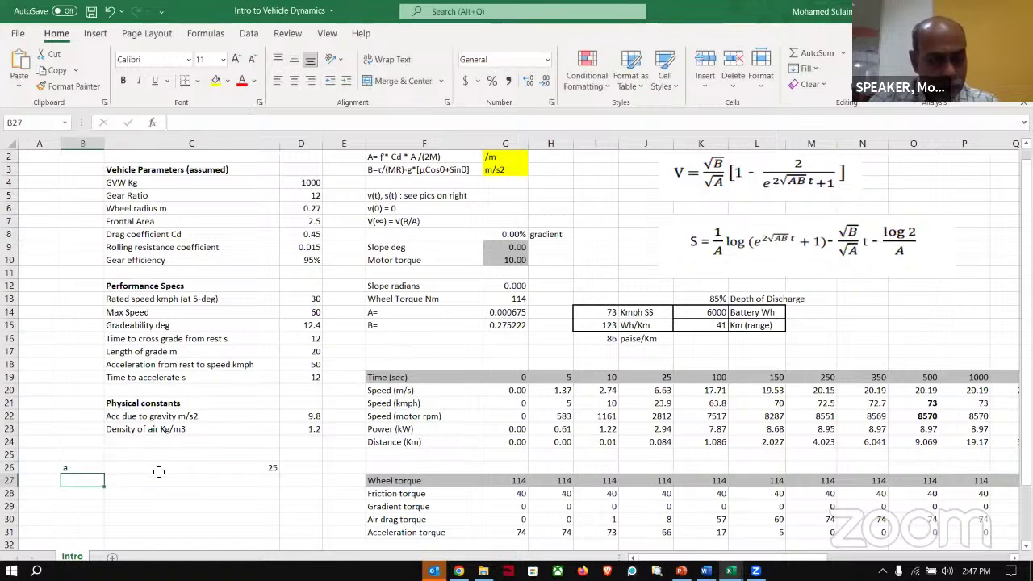
{"action": "type", "text": "b"}
{"action": "key", "text": "Tab"}
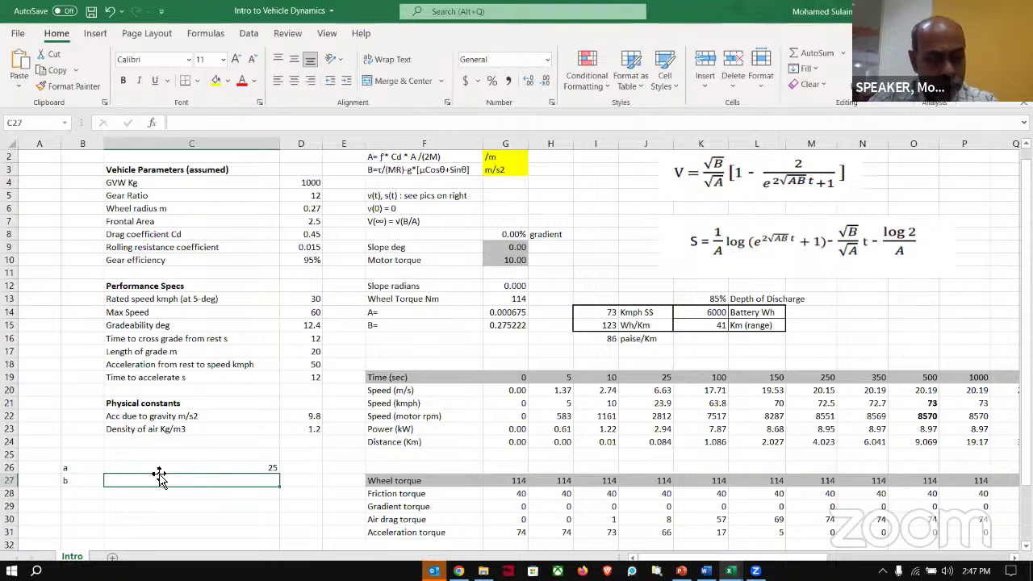
{"action": "type", "text": "4"}
{"action": "key", "text": "Return"}
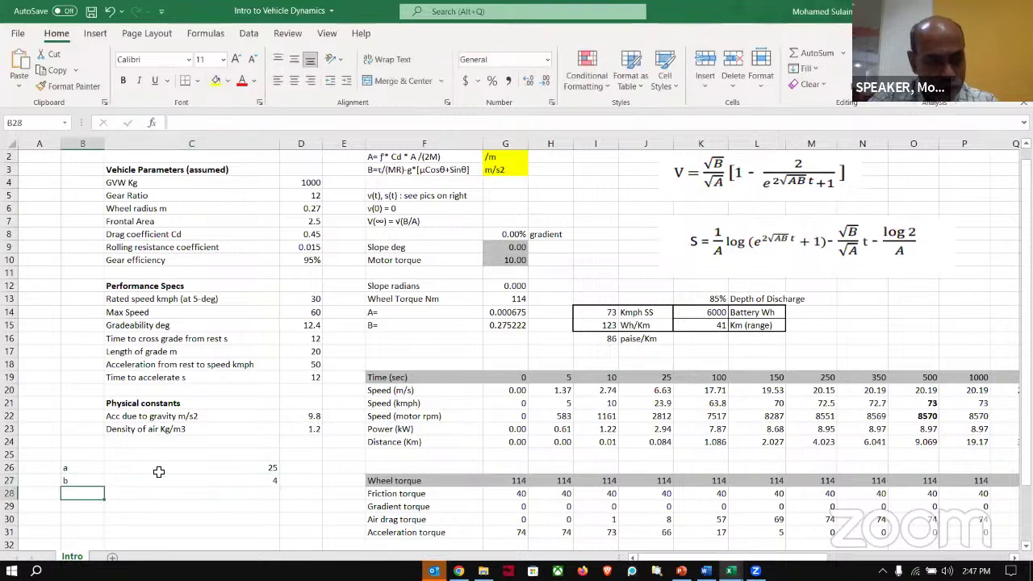
Label cell B29 as c and enter the formula =C26*C27 in C29 to multiply a by b
{"action": "key", "text": "Return"}
{"action": "type", "text": "c"}
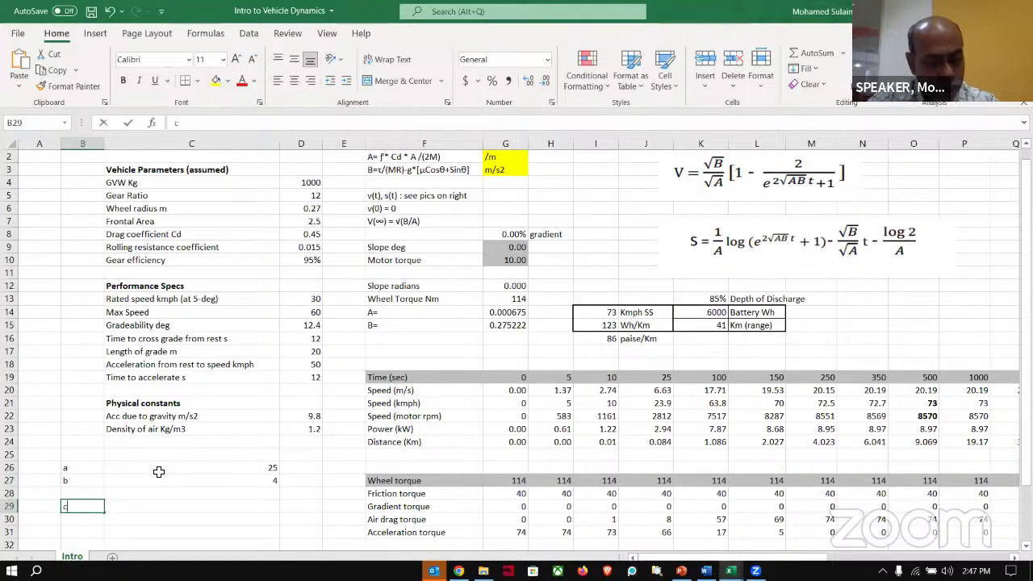
{"action": "key", "text": "Tab"}
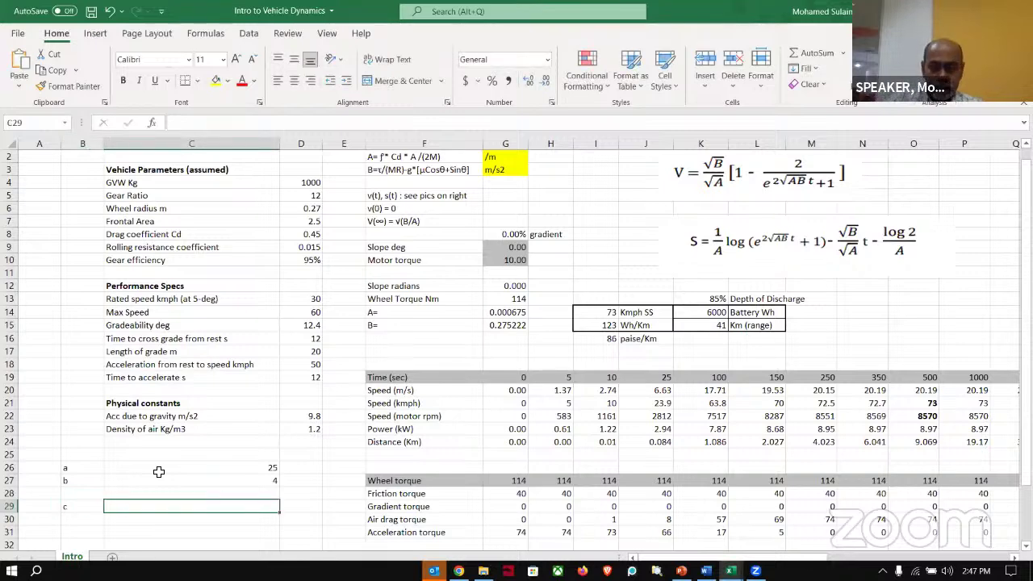
{"action": "type", "text": "="}
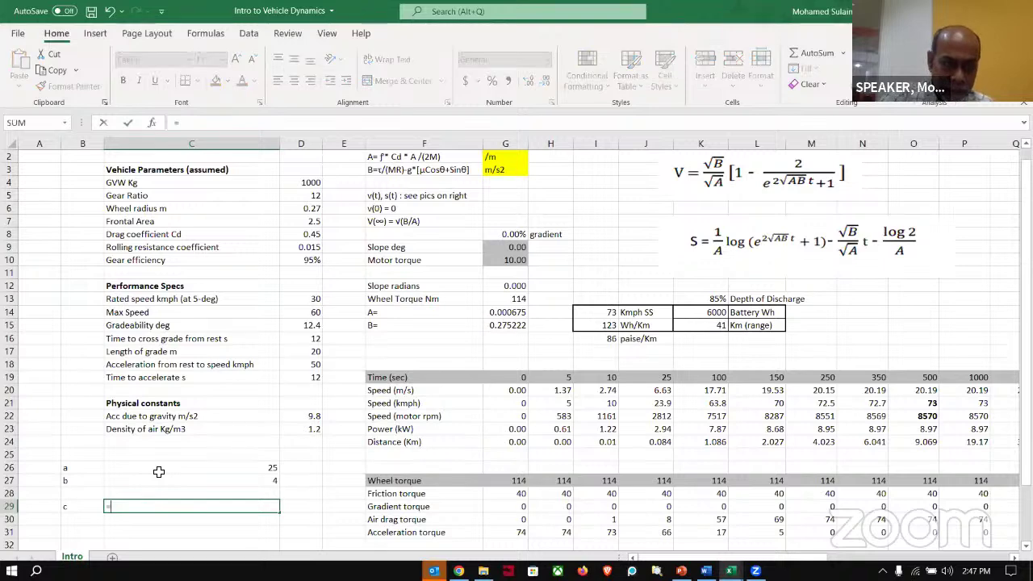
{"action": "left_click", "coordinate": [255, 467]}
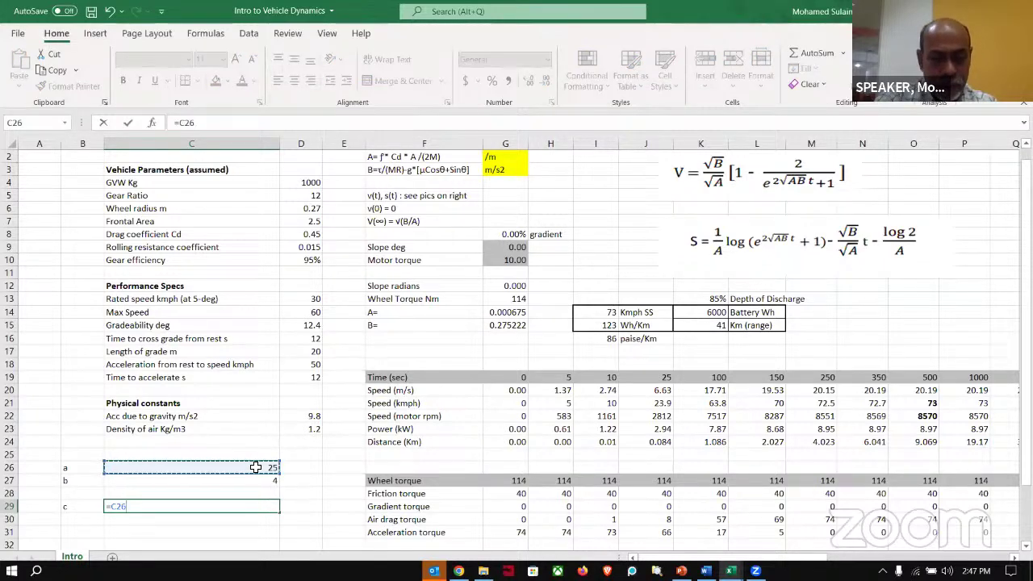
{"action": "type", "text": "*"}
{"action": "left_click", "coordinate": [255, 482]}
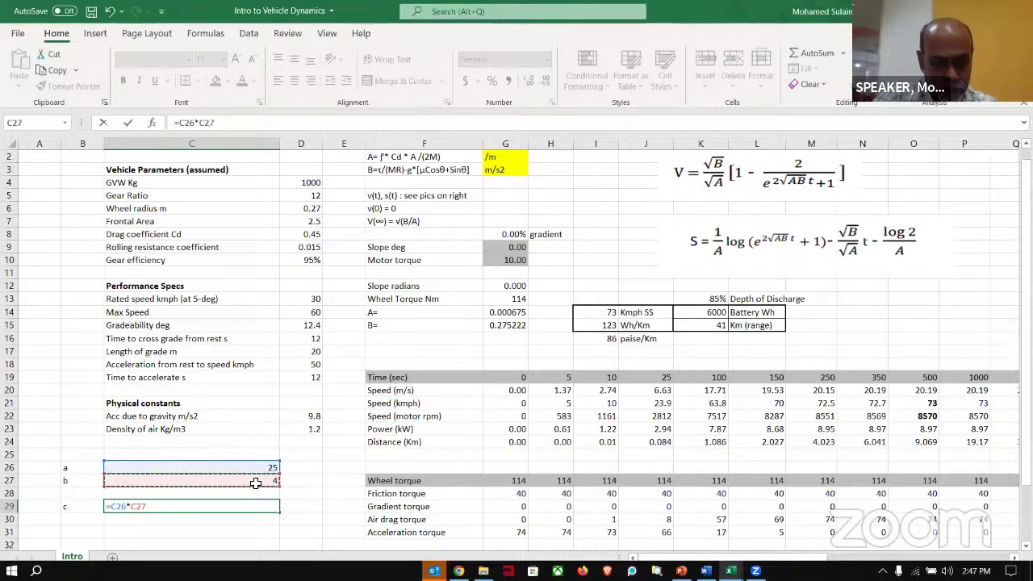
{"action": "key", "text": "Return"}
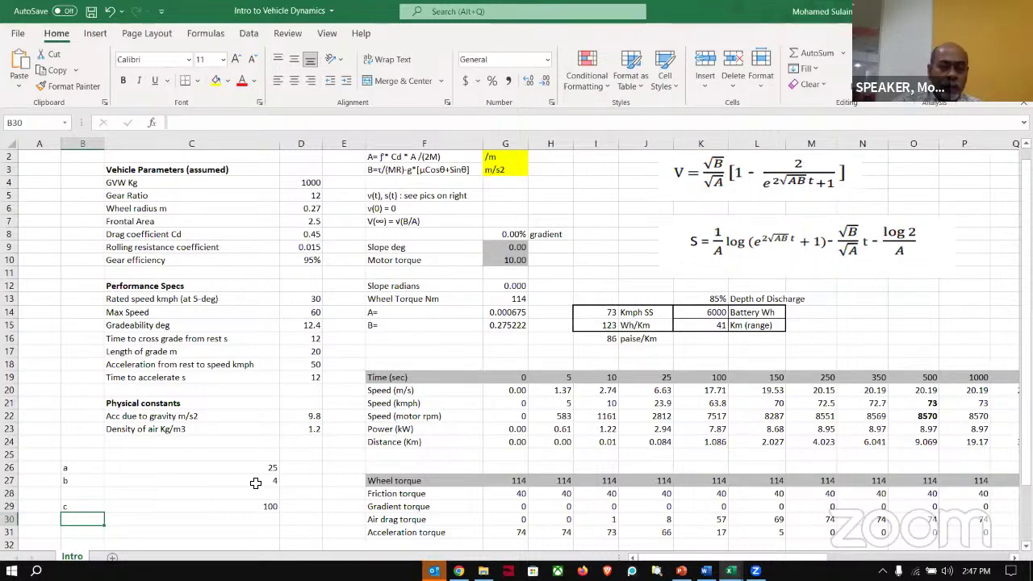
Set the value of b in cell C27 to 8
{"action": "left_click", "coordinate": [254, 483]}
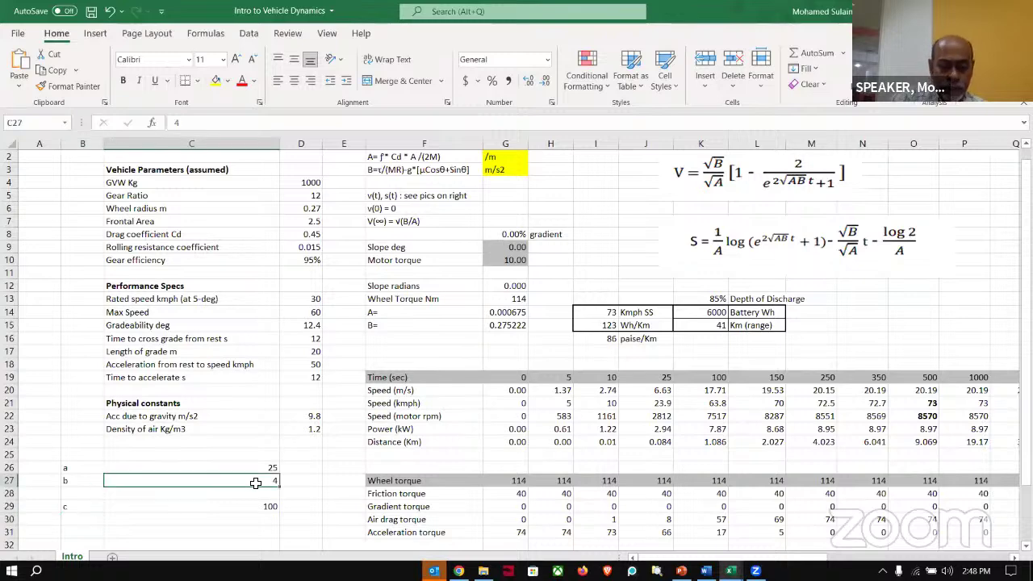
{"action": "type", "text": "8"}
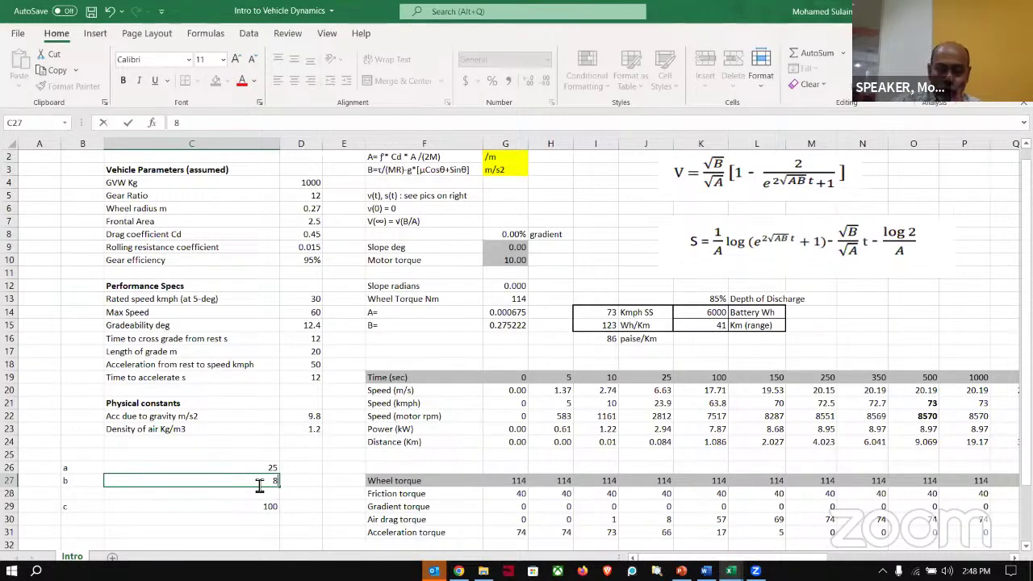
{"action": "key", "text": "Return"}
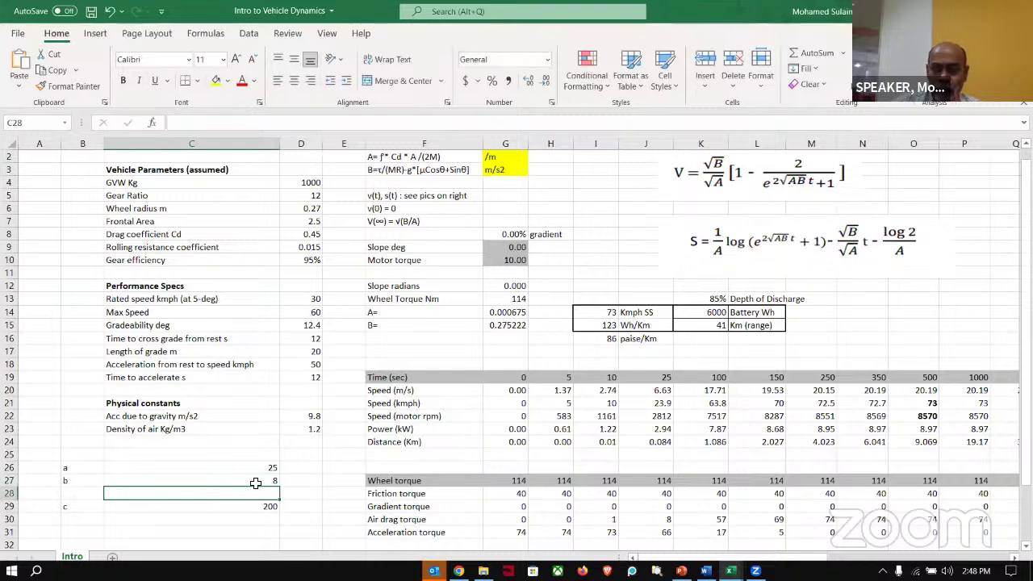
Examine the formula for c and the input cells for a and b to compare calculated and entered values
{"action": "key", "text": "Down"}
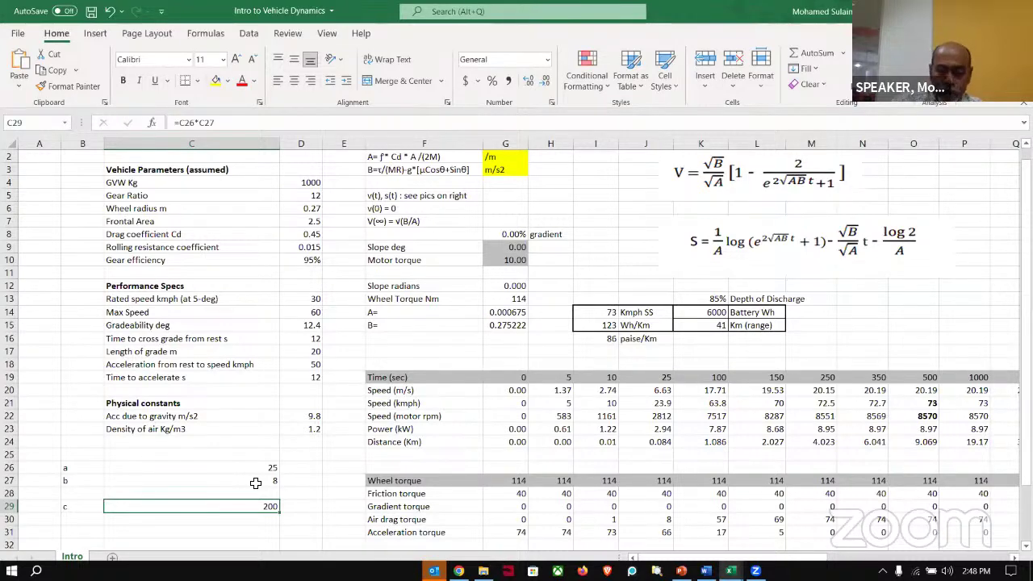
{"action": "key", "text": "Up"}
{"action": "key", "text": "Up"}
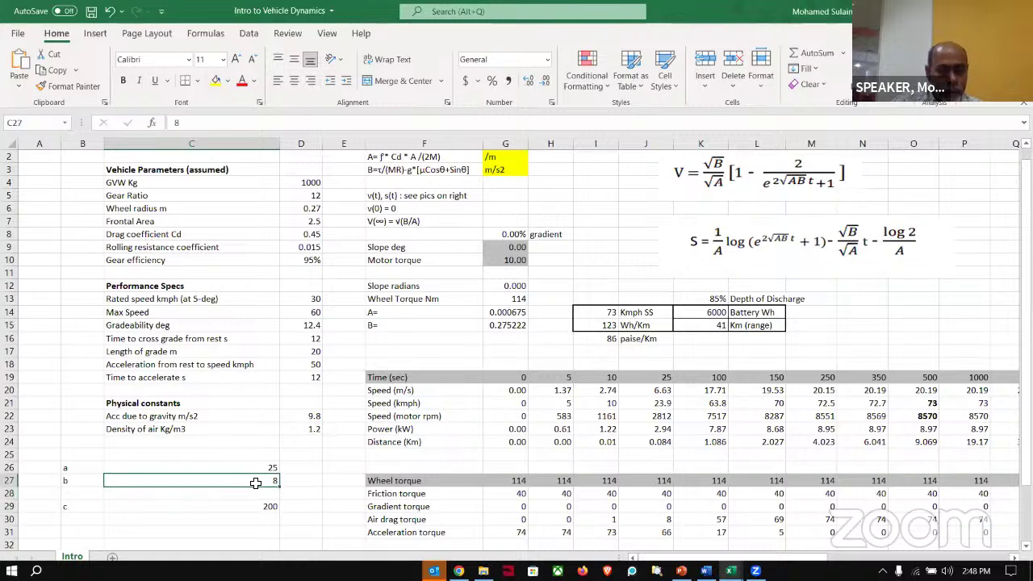
{"action": "key", "text": "Up"}
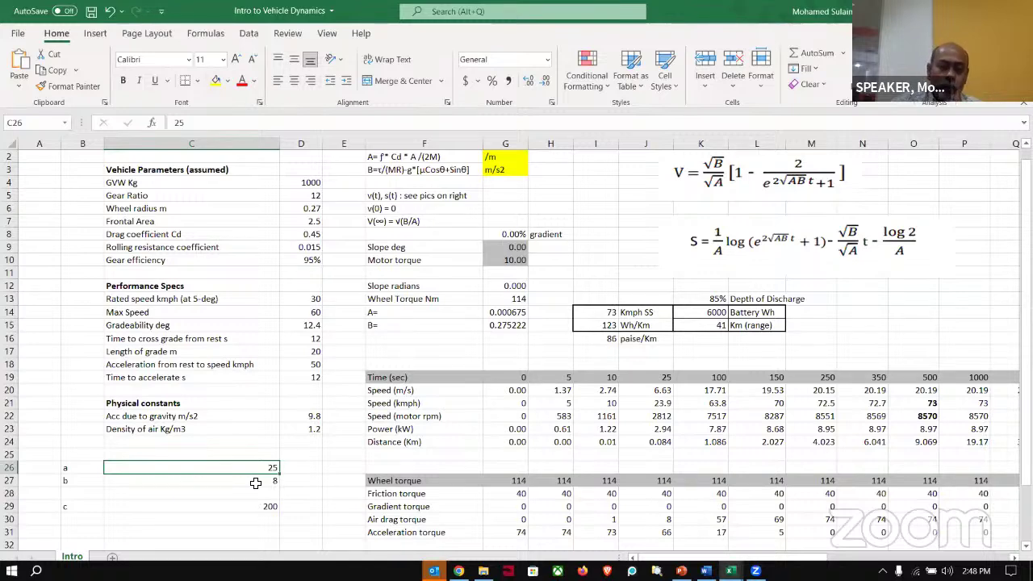
{"action": "key", "text": "Down"}
{"action": "key", "text": "Down"}
{"action": "key", "text": "Down"}
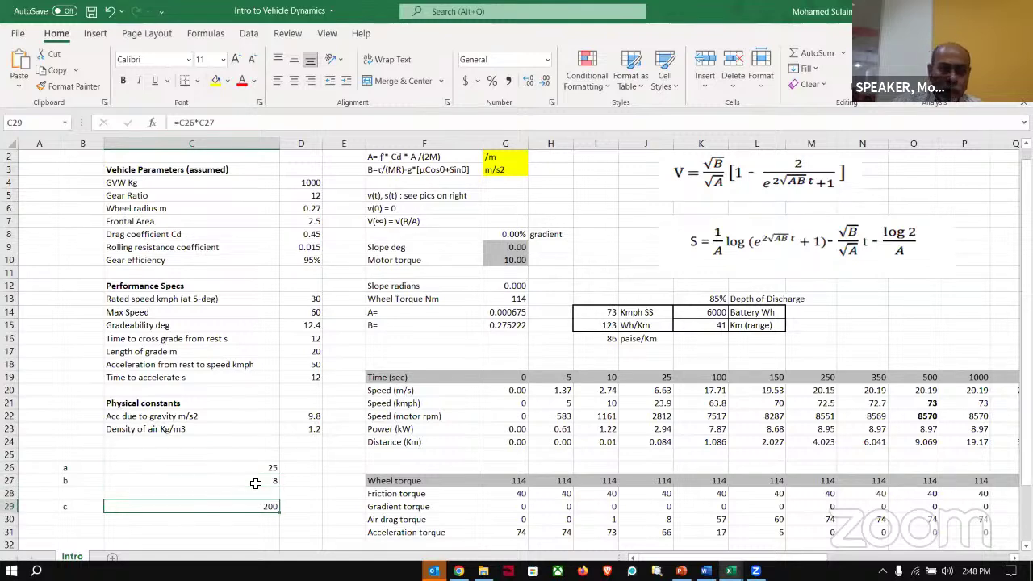
{"action": "left_click", "coordinate": [255, 482]}
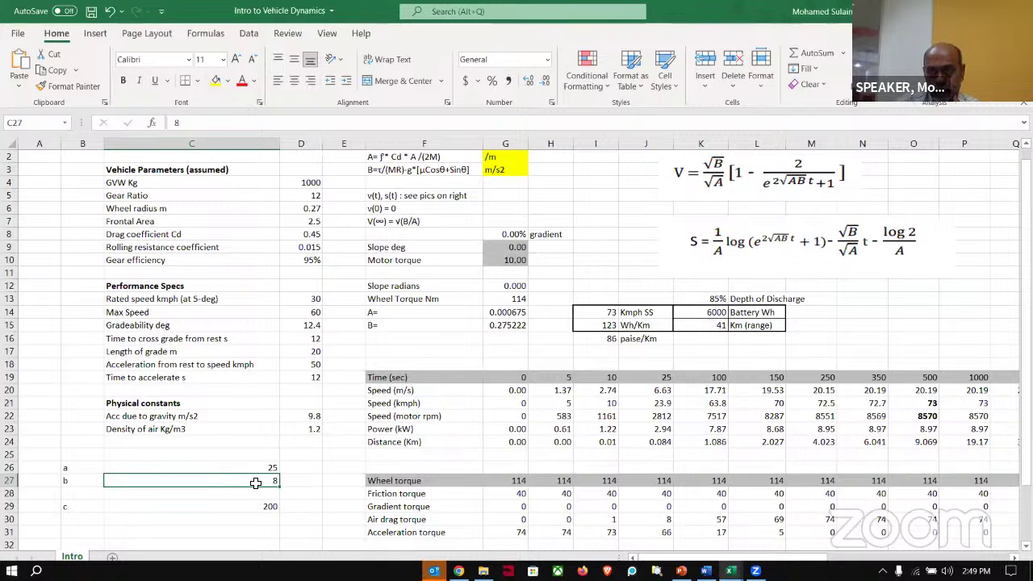
Overwrite the formula for c in cell C29 with the fixed value 300
{"action": "left_click", "coordinate": [266, 507]}
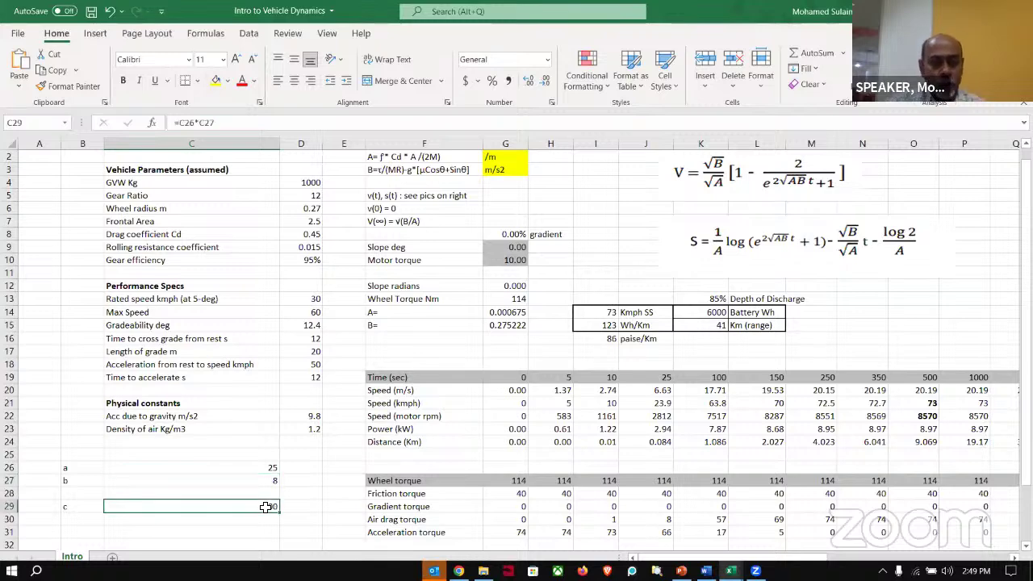
{"action": "type", "text": "300"}
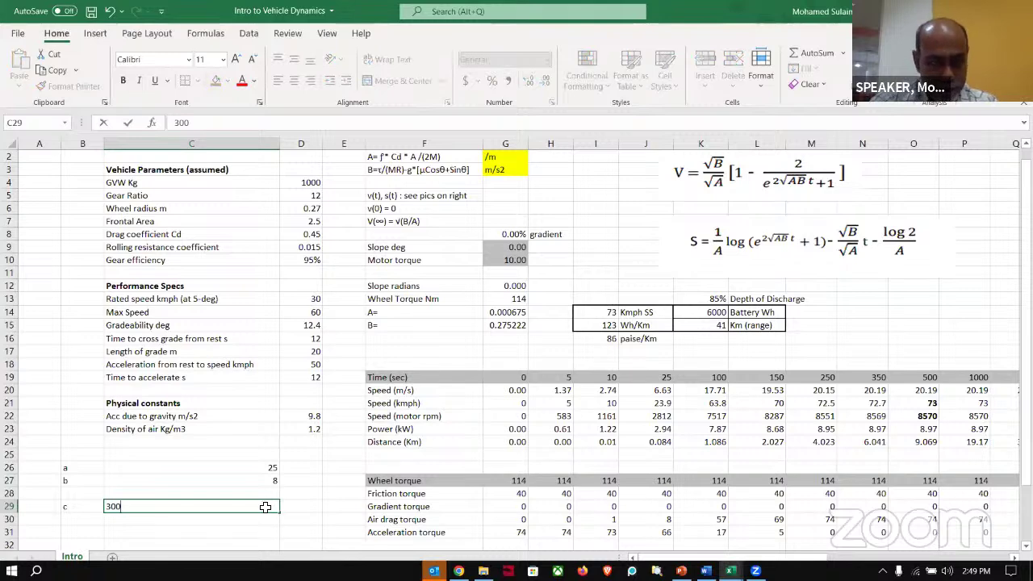
{"action": "key", "text": "Return"}
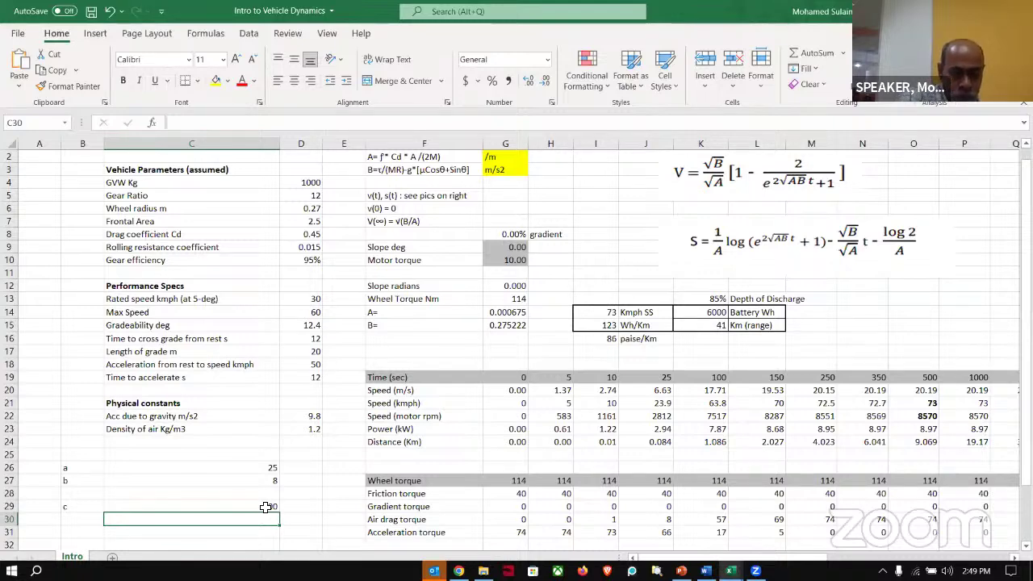
Examine the formula for c in cell C29 and the input value of b in C27
{"action": "left_click", "coordinate": [265, 507]}
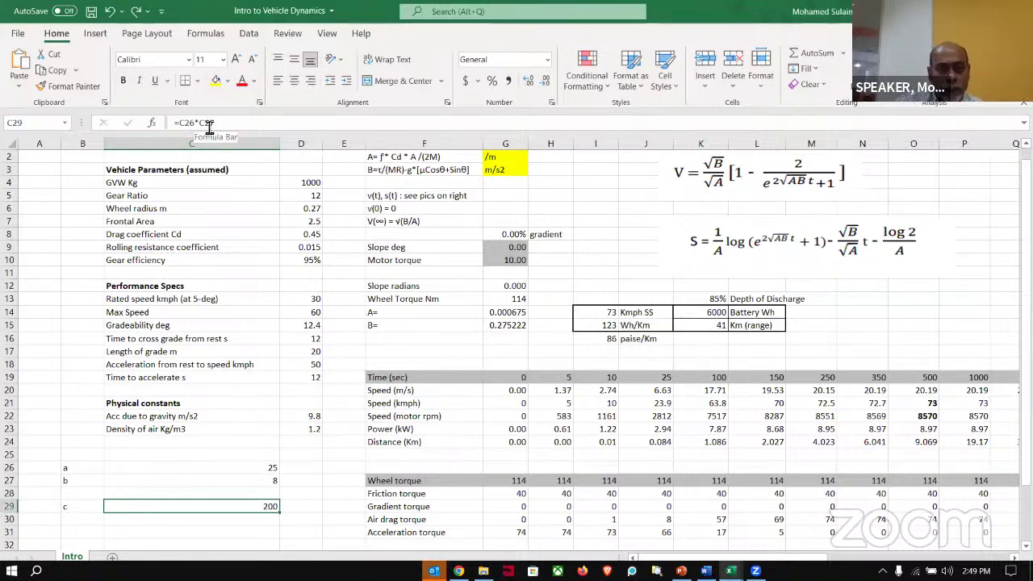
{"action": "left_click", "coordinate": [266, 480]}
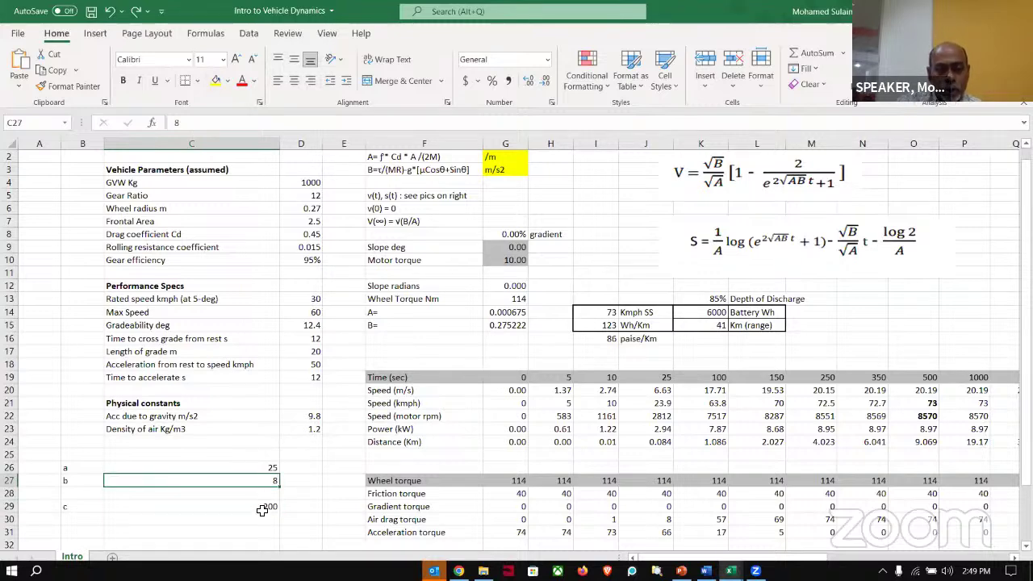
{"action": "left_click", "coordinate": [259, 509]}
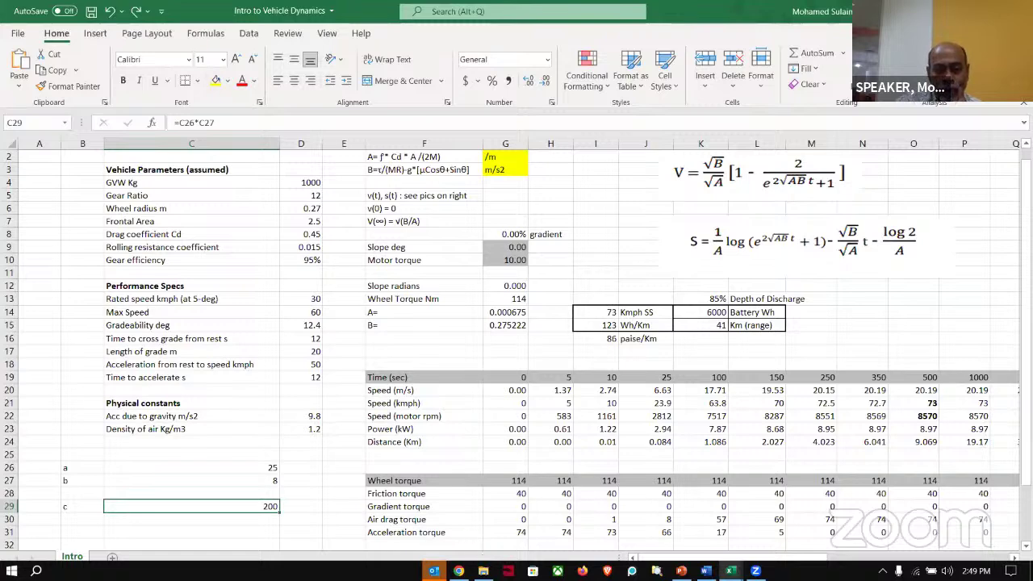
{"action": "mouse_move", "coordinate": [458, 571]}
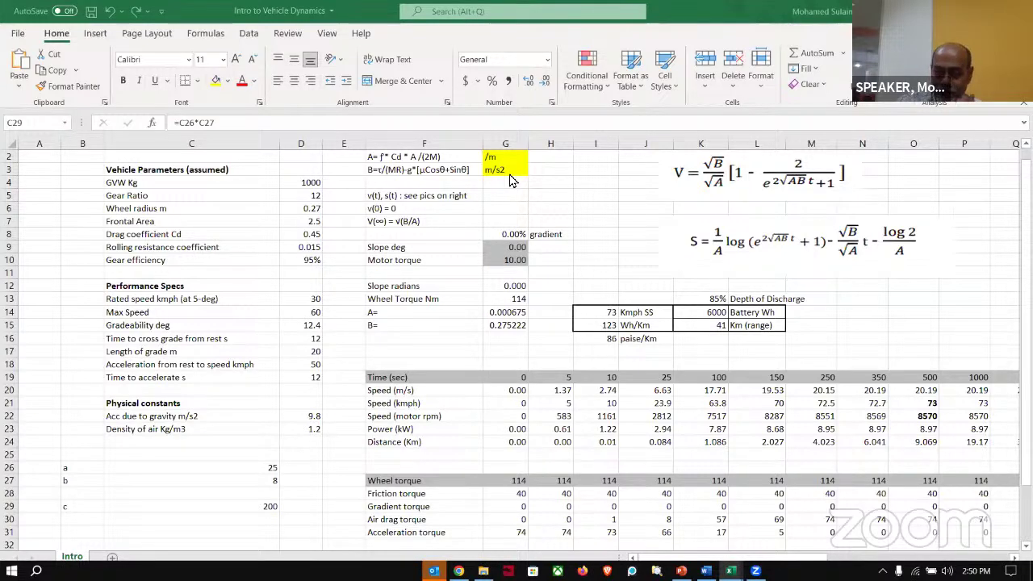
Run Goal Seek to bring c in C29 to 300 by changing b in C27, and keep the solution
{"action": "left_click", "coordinate": [249, 503]}
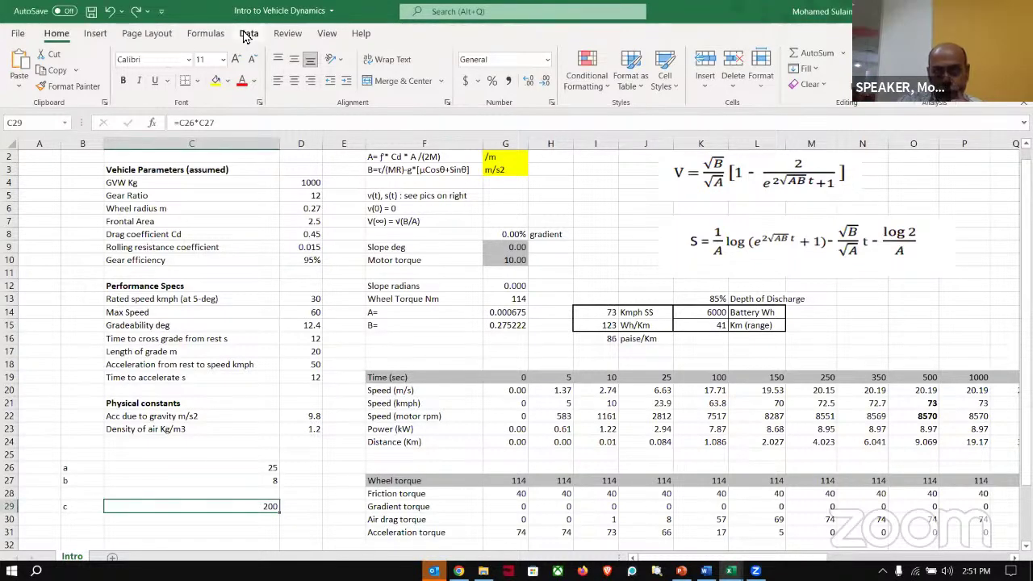
{"action": "left_click", "coordinate": [248, 34]}
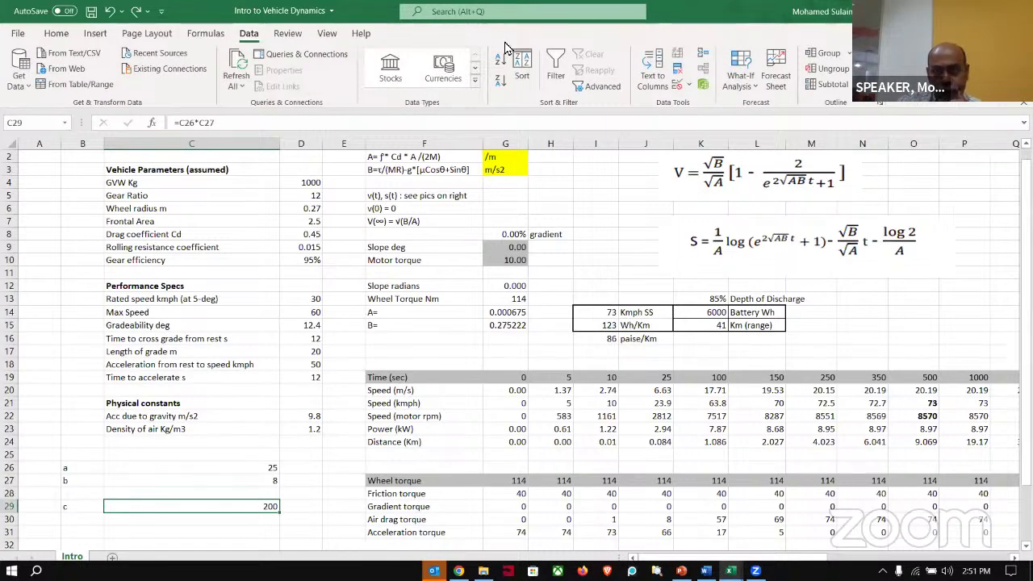
{"action": "left_click", "coordinate": [758, 91]}
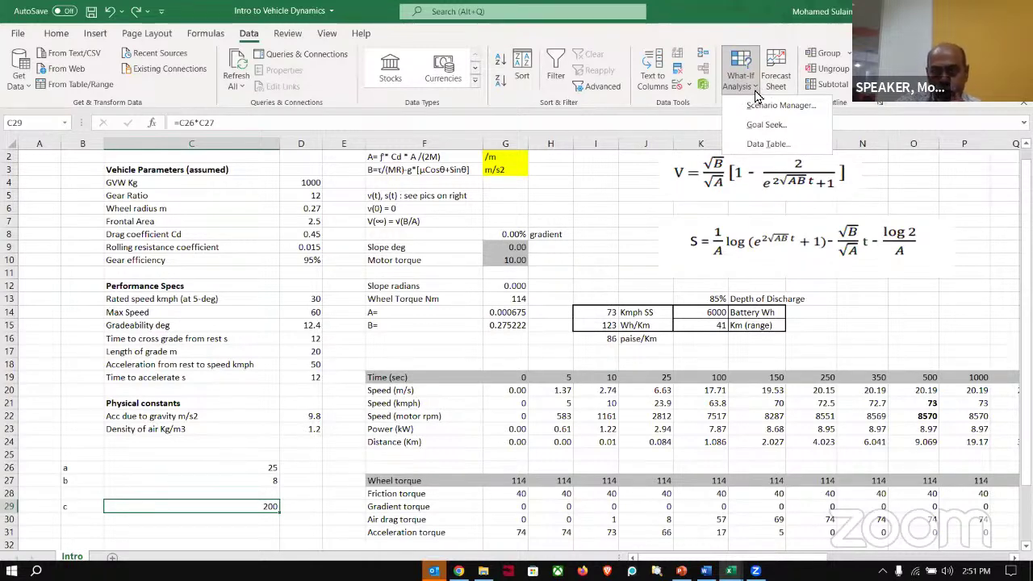
{"action": "left_click", "coordinate": [763, 127]}
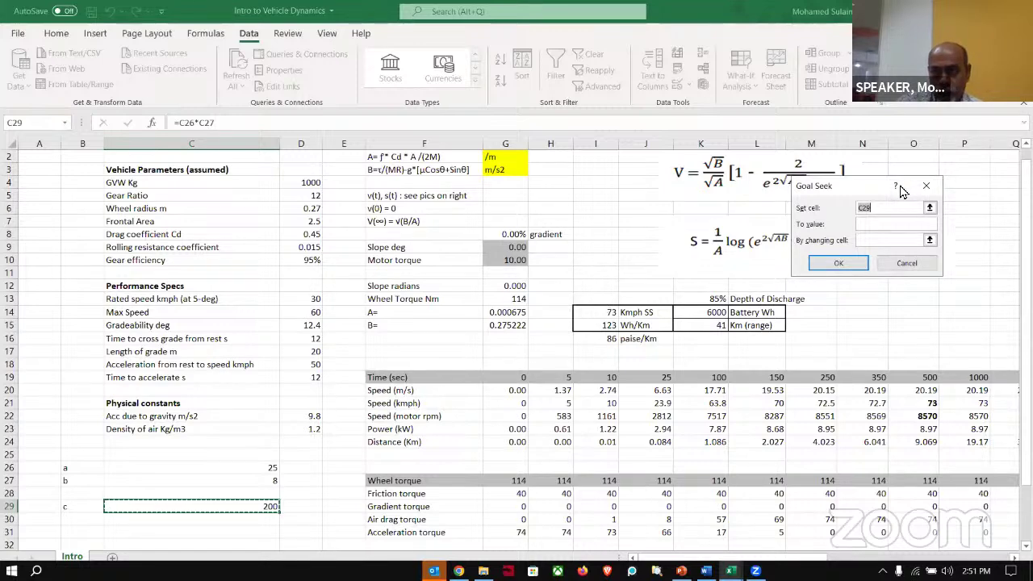
{"action": "left_click", "coordinate": [878, 226]}
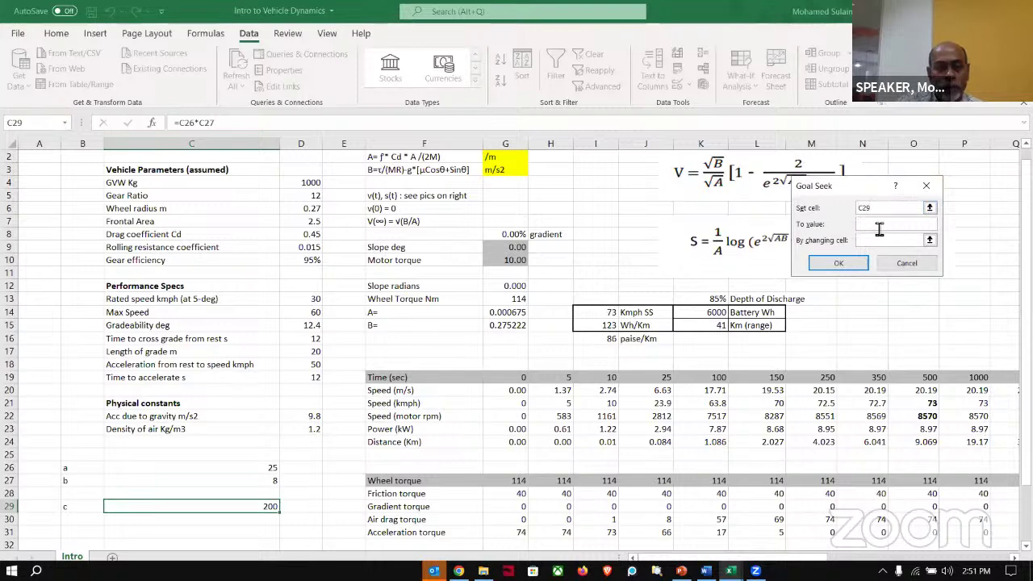
{"action": "type", "text": "300"}
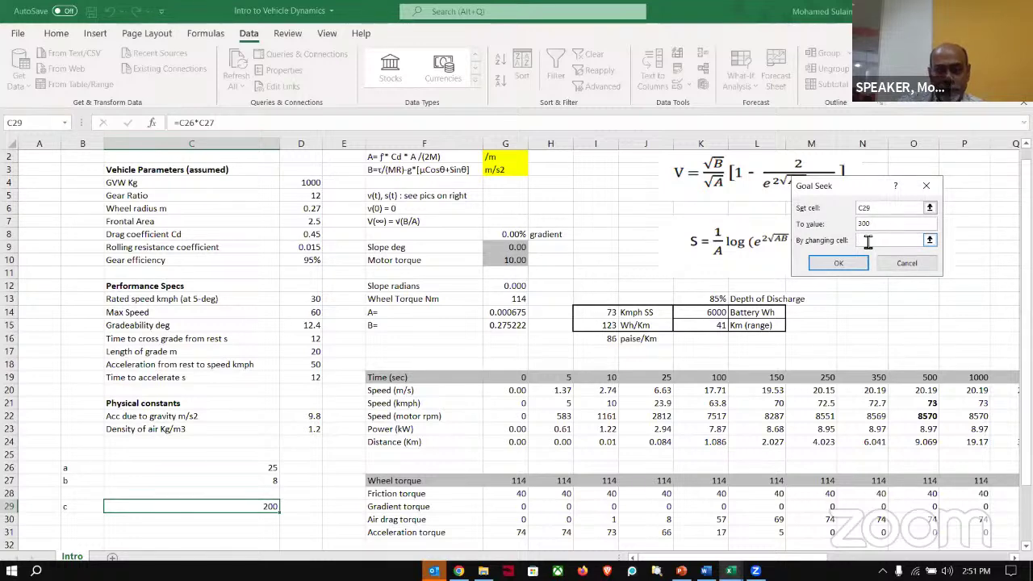
{"action": "left_click", "coordinate": [250, 480]}
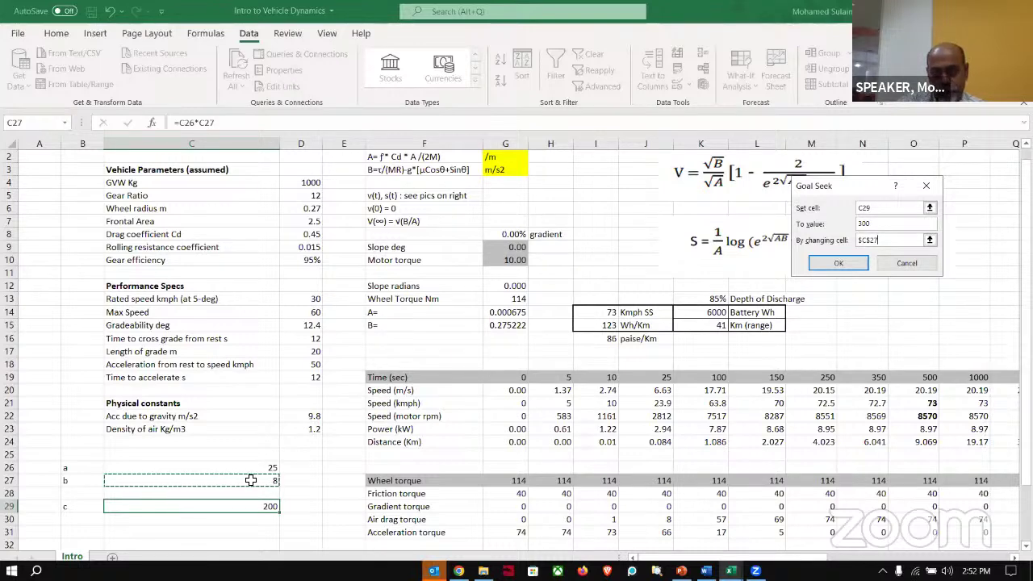
{"action": "left_click", "coordinate": [837, 267]}
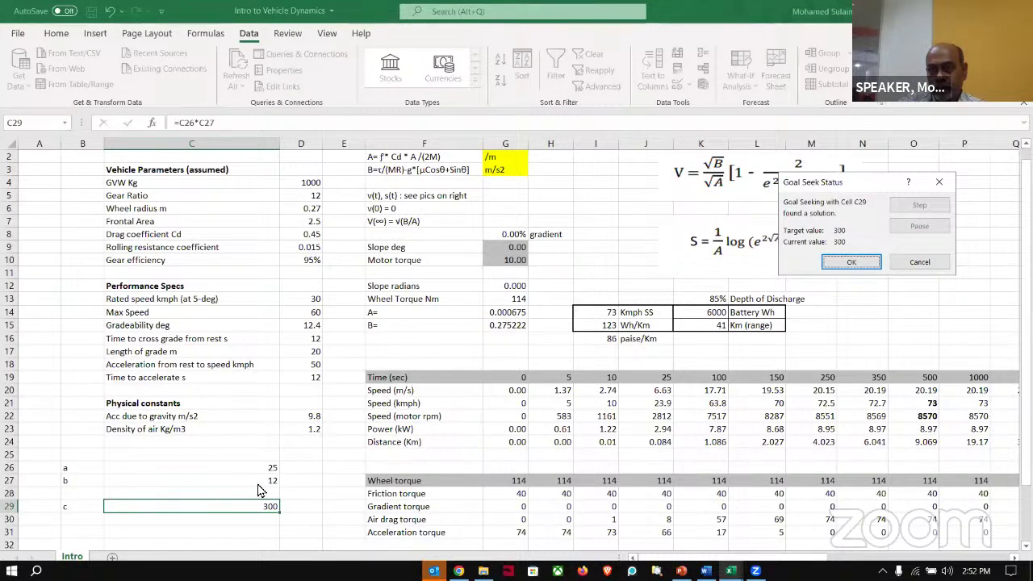
{"action": "left_click", "coordinate": [850, 263]}
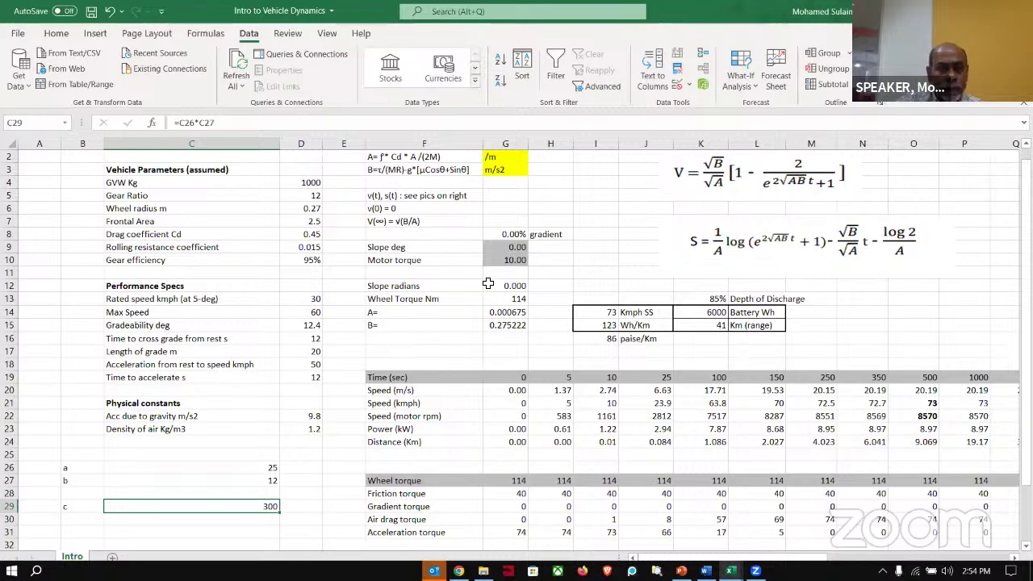
Examine the entered vehicle parameters, performance specs and physical constants in column D, from GVW to density of air
{"action": "left_click", "coordinate": [305, 184]}
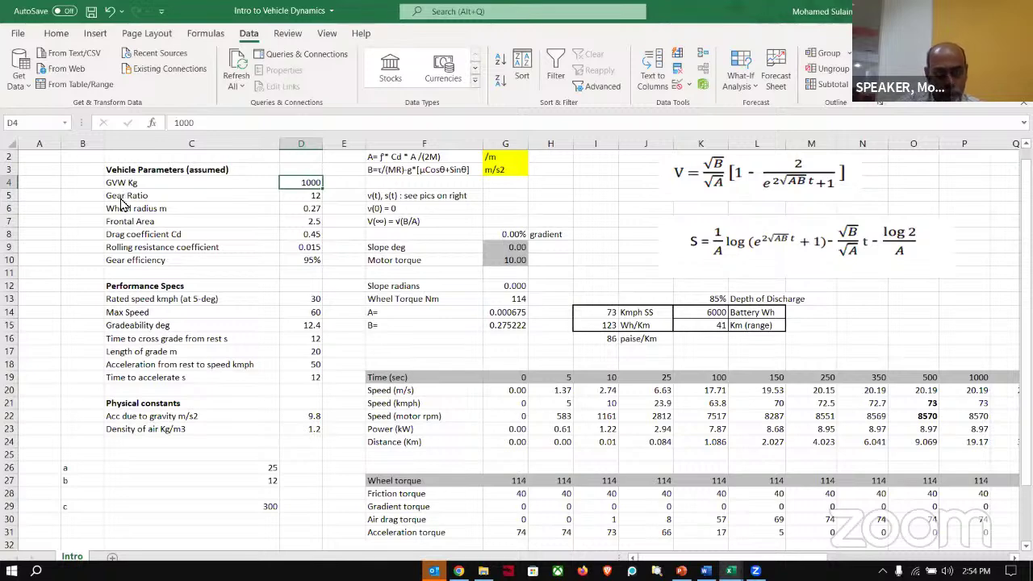
{"action": "key", "text": "Down"}
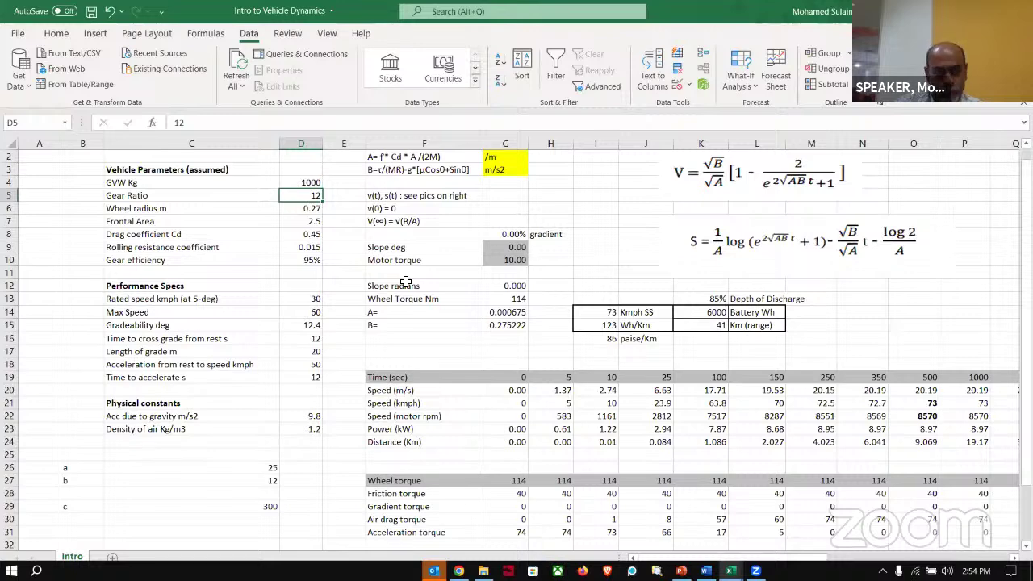
{"action": "key", "text": "Down"}
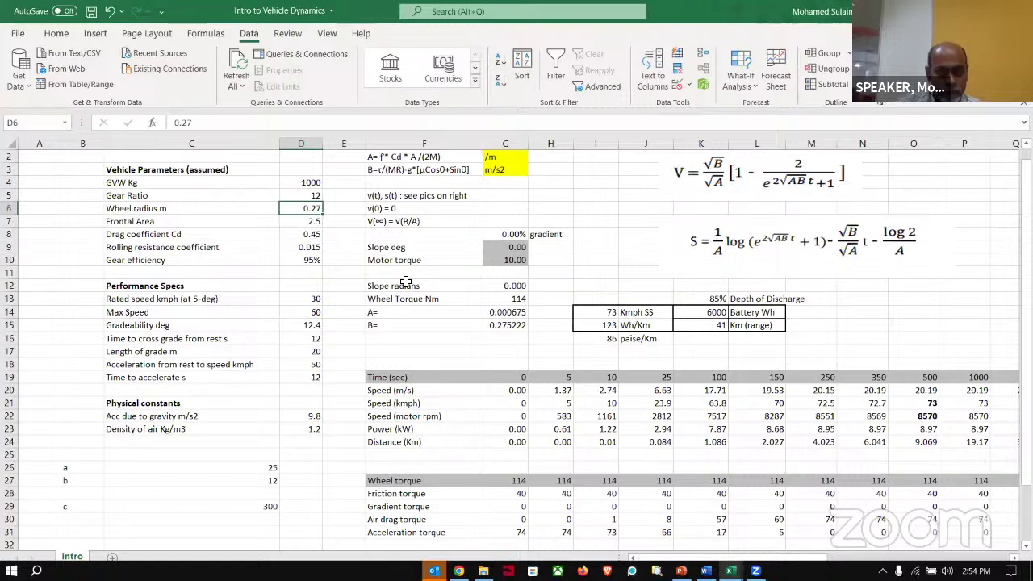
{"action": "key", "text": "Down"}
{"action": "key", "text": "Down"}
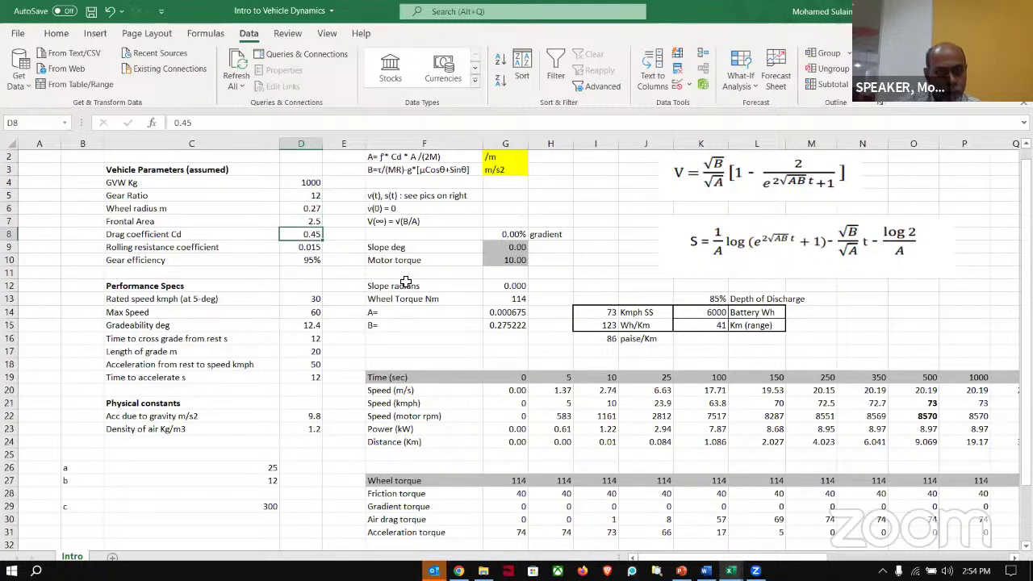
{"action": "key", "text": "Down"}
{"action": "key", "text": "Down"}
{"action": "key", "text": "Down"}
{"action": "key", "text": "Down"}
{"action": "key", "text": "Down"}
{"action": "key", "text": "Down"}
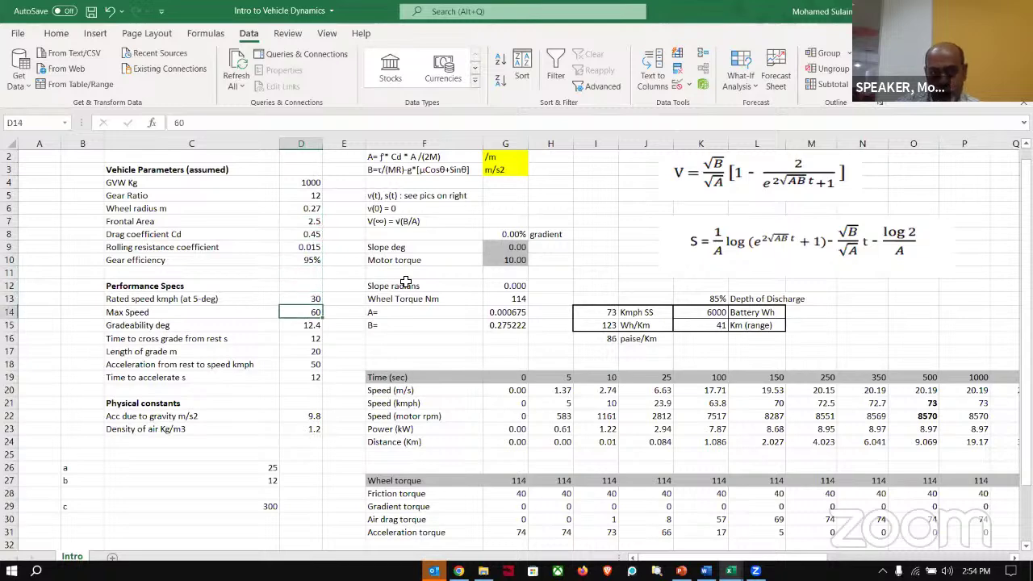
{"action": "key", "text": "Down"}
{"action": "key", "text": "Down"}
{"action": "key", "text": "Down"}
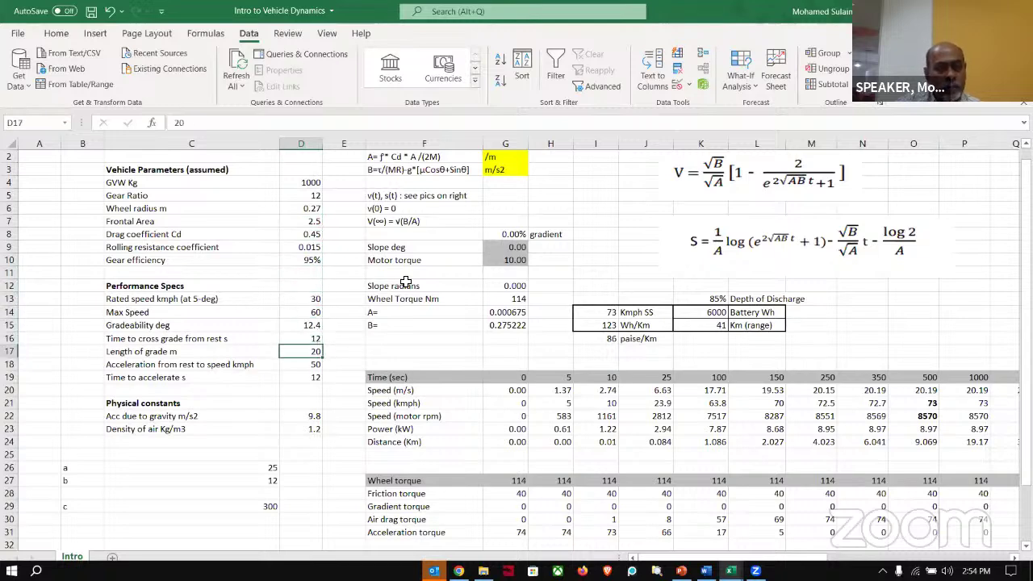
{"action": "key", "text": "Down"}
{"action": "key", "text": "Down"}
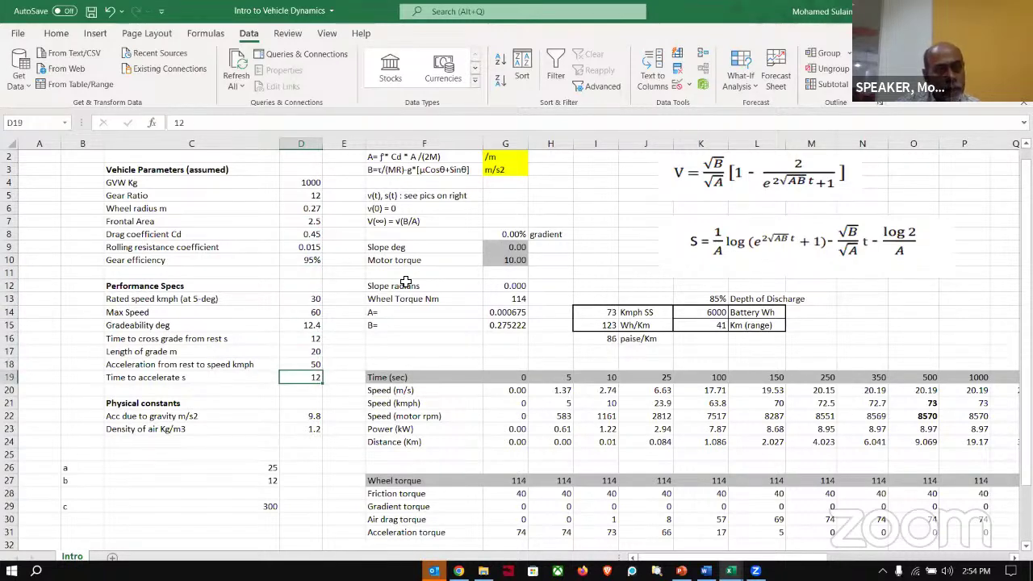
{"action": "key", "text": "Down"}
{"action": "key", "text": "Down"}
{"action": "key", "text": "Down"}
{"action": "key", "text": "Down"}
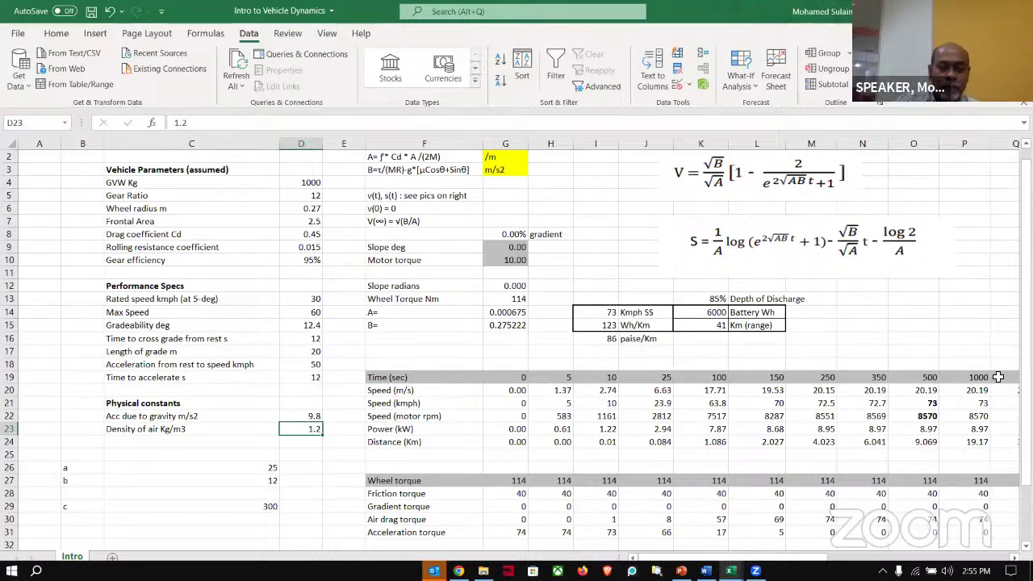
Inspect the formulas behind calculated values in the Speed (m/s), Power, Distance and Air drag torque rows
{"action": "left_click", "coordinate": [598, 390]}
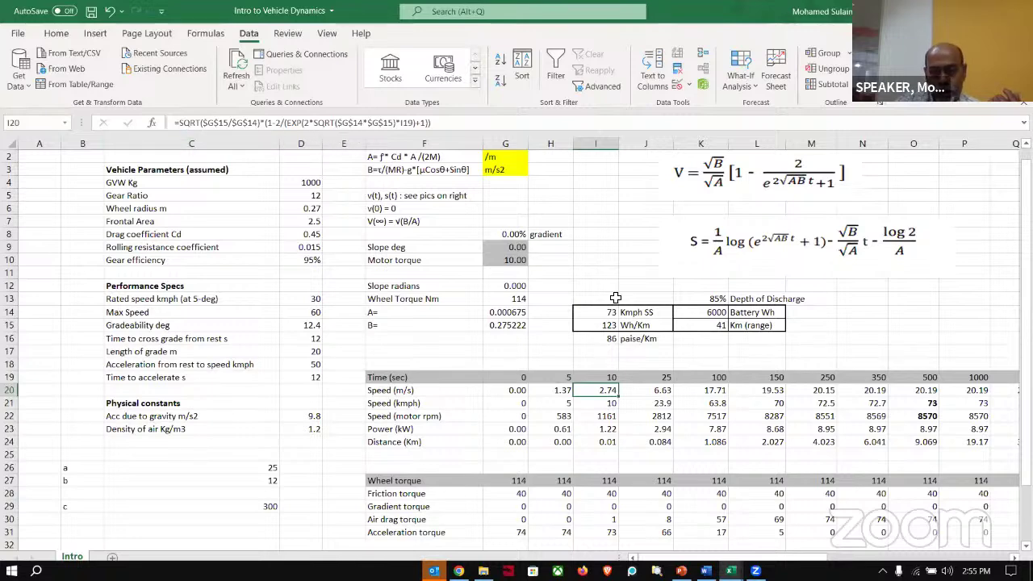
{"action": "left_click", "coordinate": [760, 432]}
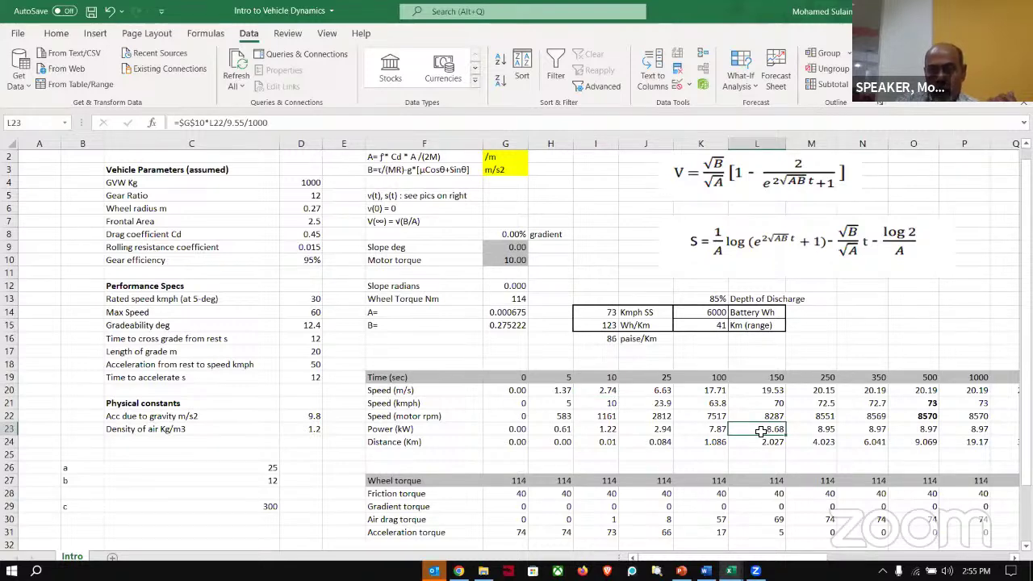
{"action": "left_click", "coordinate": [644, 439]}
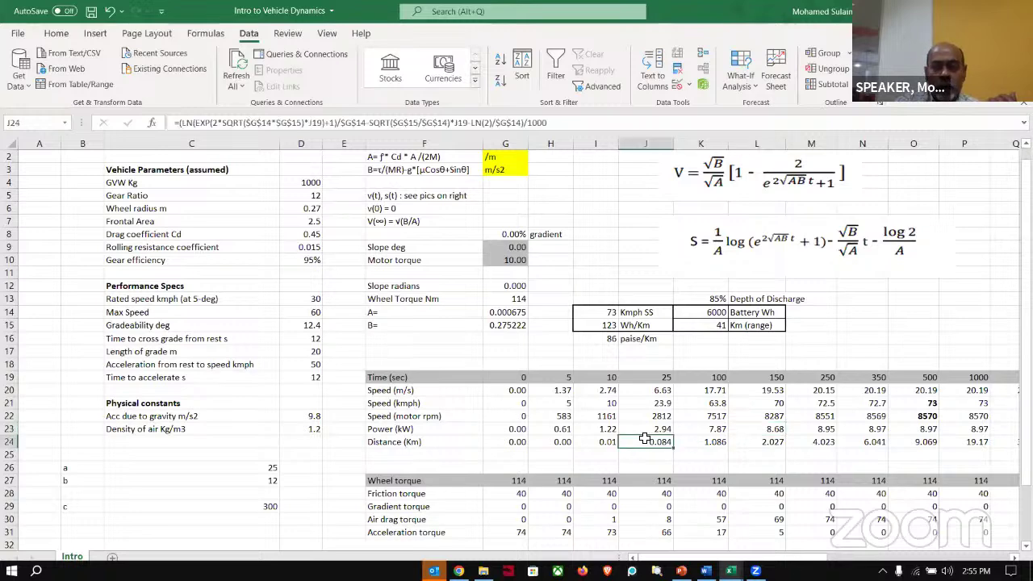
{"action": "left_click", "coordinate": [599, 517]}
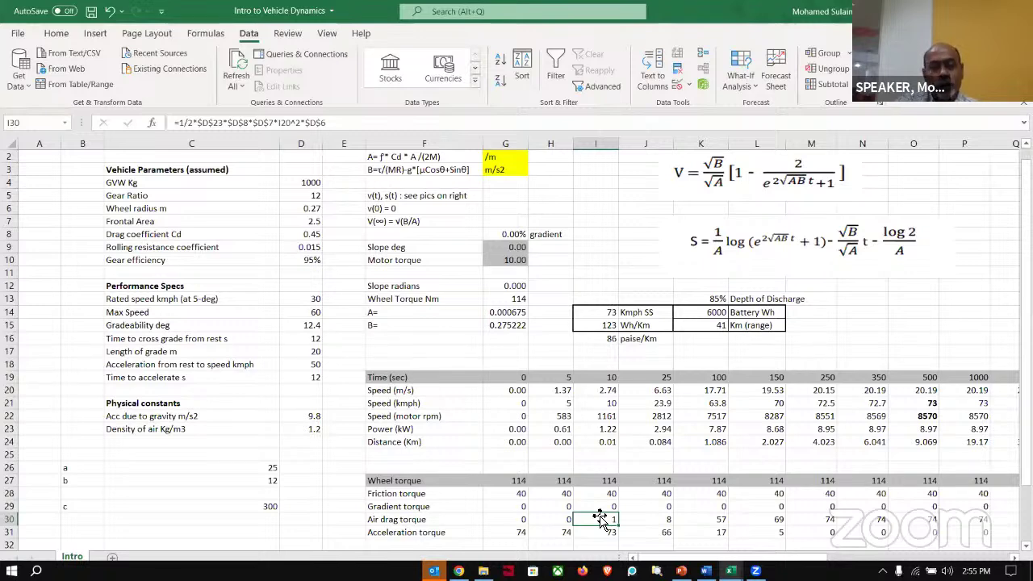
Examine the shaded Slope deg and Motor torque inputs and the values across the Time (sec) row
{"action": "left_click", "coordinate": [495, 246]}
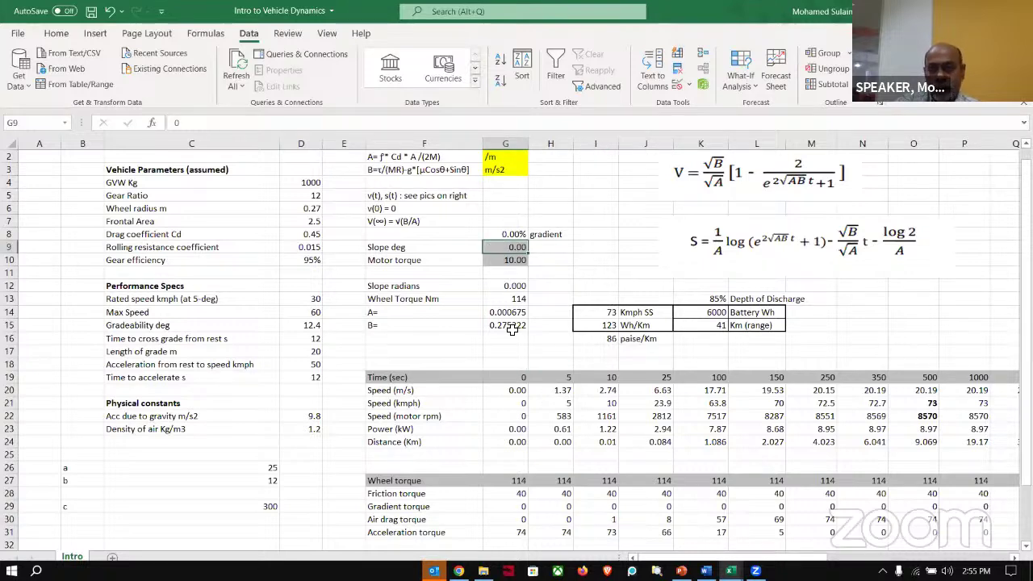
{"action": "left_click", "coordinate": [504, 262]}
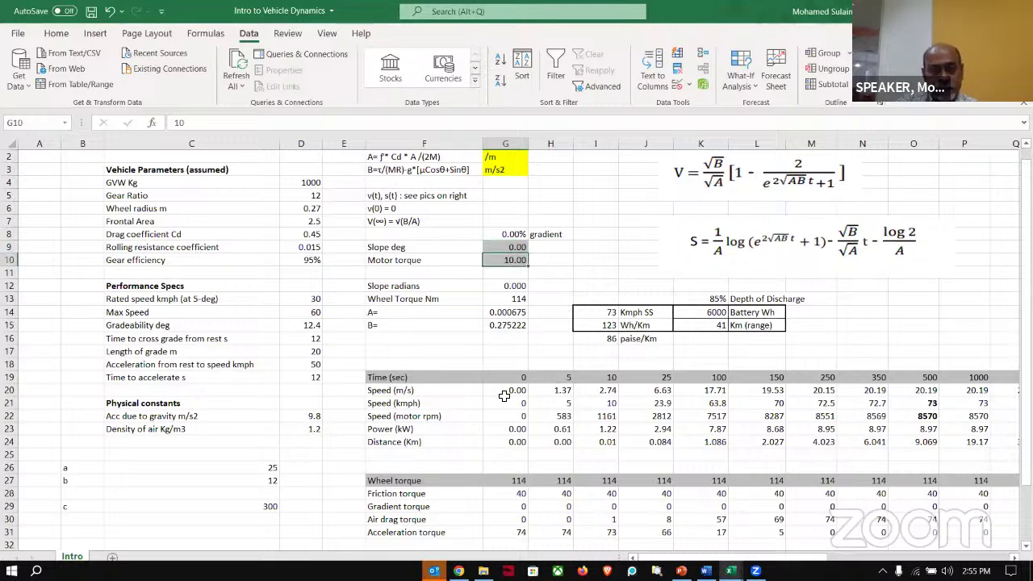
{"action": "left_click", "coordinate": [396, 379]}
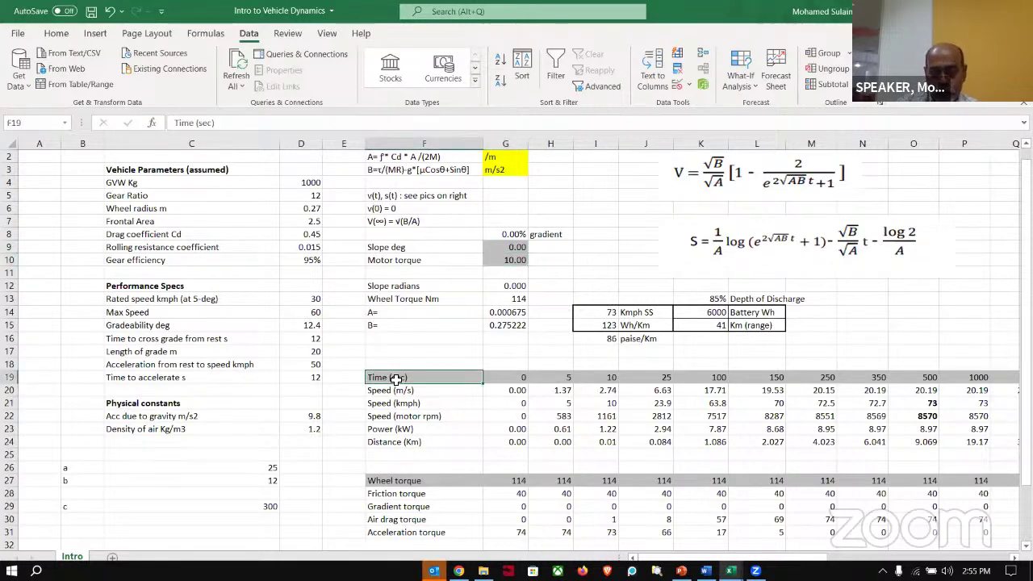
{"action": "key", "text": "Right"}
{"action": "key", "text": "Right"}
{"action": "key", "text": "Right"}
{"action": "key", "text": "Right"}
{"action": "key", "text": "Right"}
{"action": "key", "text": "Right"}
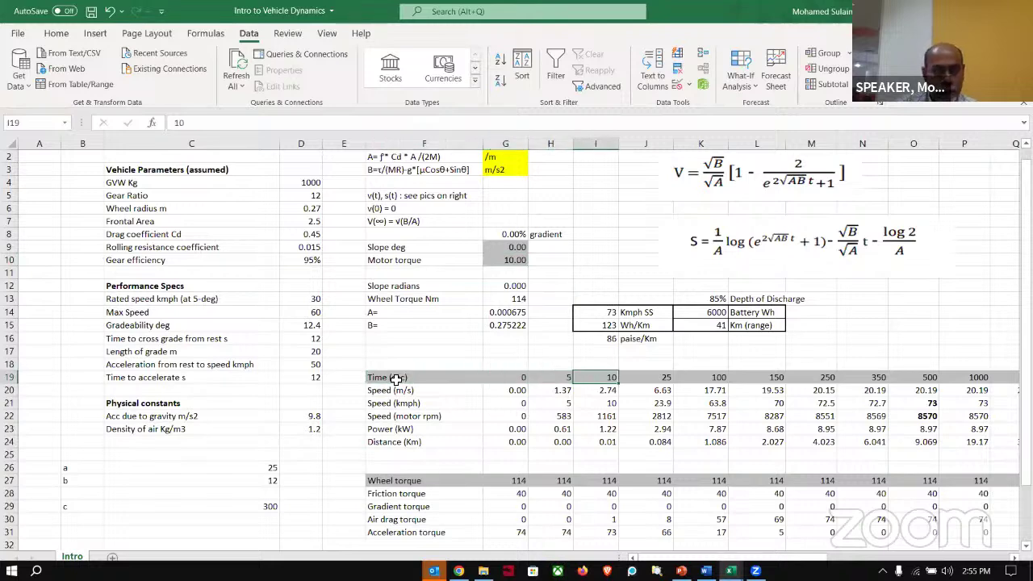
{"action": "key", "text": "Right"}
{"action": "key", "text": "Right"}
{"action": "key", "text": "Right"}
{"action": "key", "text": "Right"}
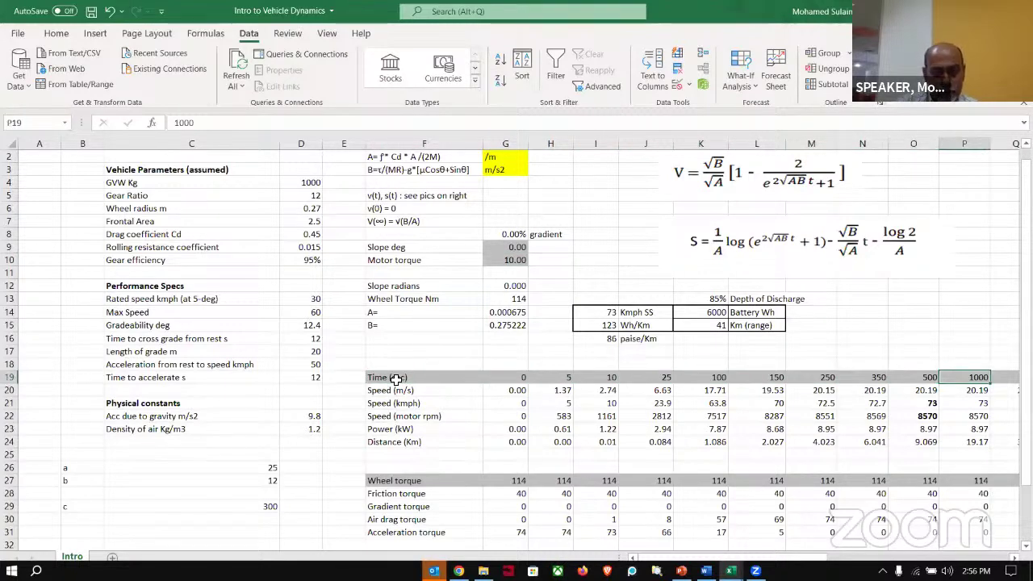
Examine the cells across the shaded Wheel torque row in row 27 and how they are referenced
{"action": "left_click", "coordinate": [398, 480]}
{"action": "key", "text": "Right"}
{"action": "key", "text": "Right"}
{"action": "key", "text": "Right"}
{"action": "key", "text": "Right"}
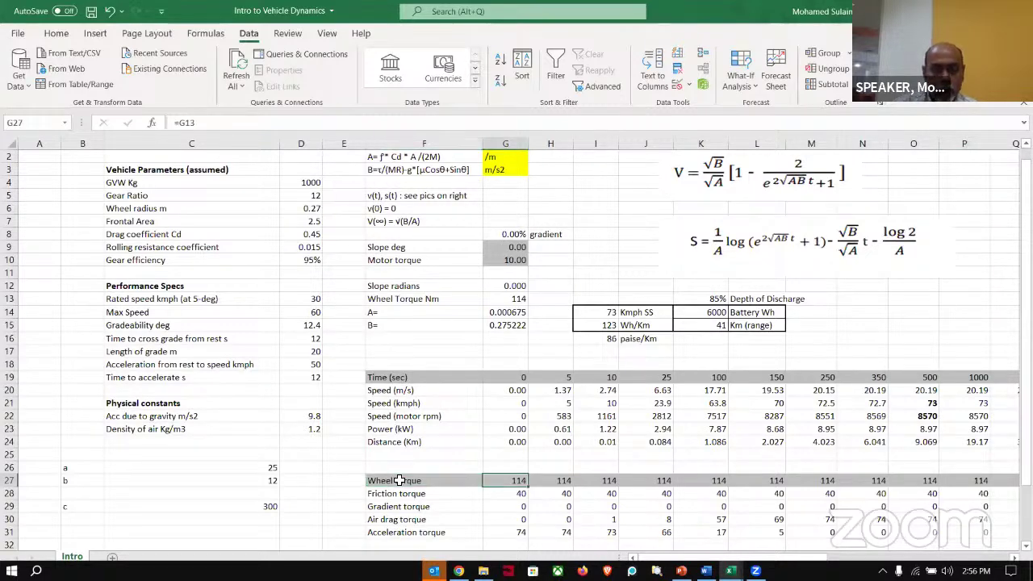
{"action": "key", "text": "Right"}
{"action": "key", "text": "Right"}
{"action": "key", "text": "Right"}
{"action": "key", "text": "Right"}
{"action": "key", "text": "Right"}
{"action": "key", "text": "Right"}
{"action": "key", "text": "Right"}
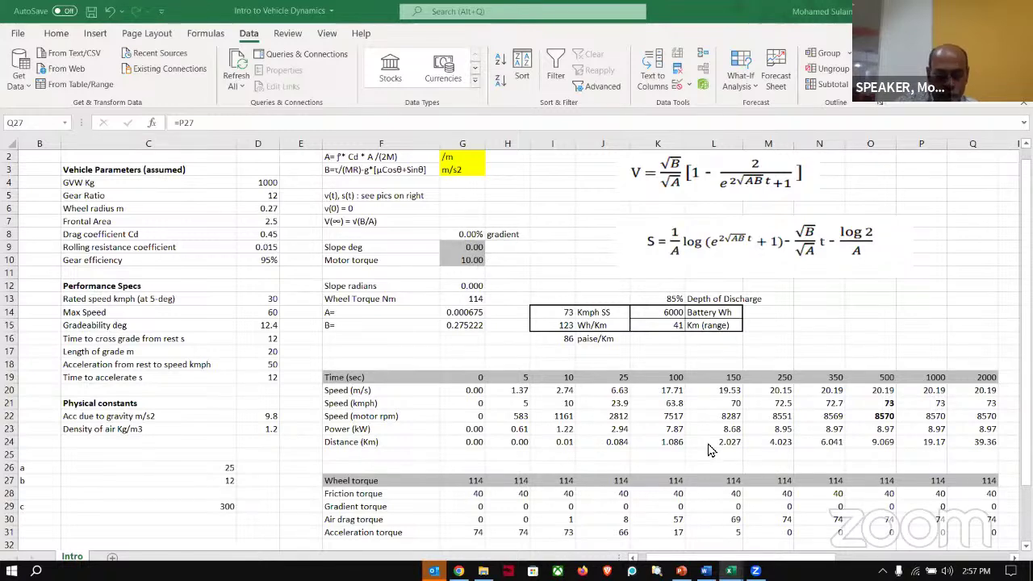
Examine the Speed (kmph) and Power (kW) charts and the legend of the Torque consumers wrt time chart
{"action": "scroll", "coordinate": [713, 389], "scroll_direction": "right", "scroll_amount": 5}
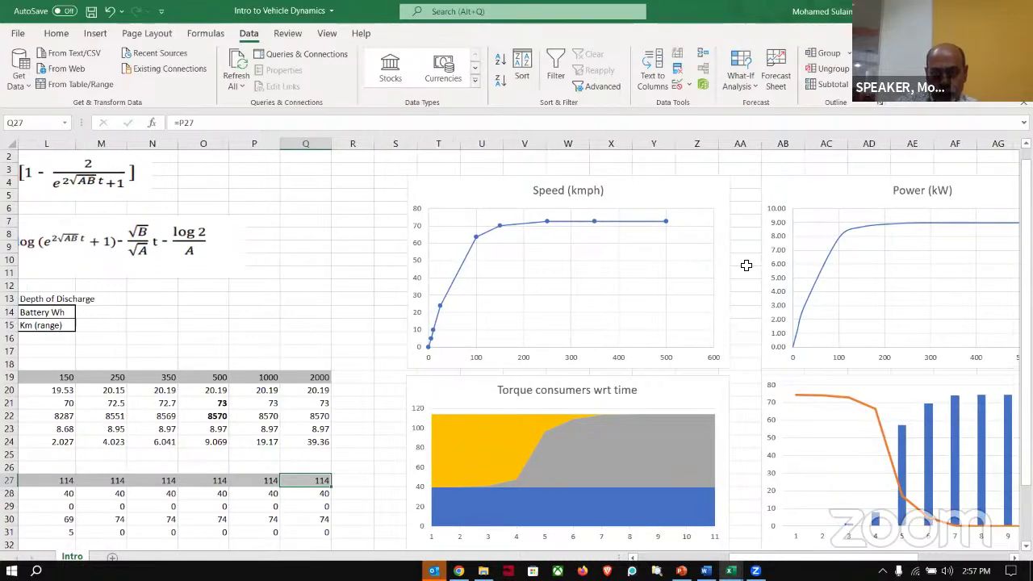
{"action": "scroll", "coordinate": [745, 267], "scroll_direction": "down", "scroll_amount": 3}
{"action": "scroll", "coordinate": [745, 267], "scroll_direction": "right", "scroll_amount": 2}
{"action": "scroll", "coordinate": [746, 273], "scroll_direction": "up", "scroll_amount": 3}
{"action": "scroll", "coordinate": [746, 273], "scroll_direction": "right", "scroll_amount": 1}
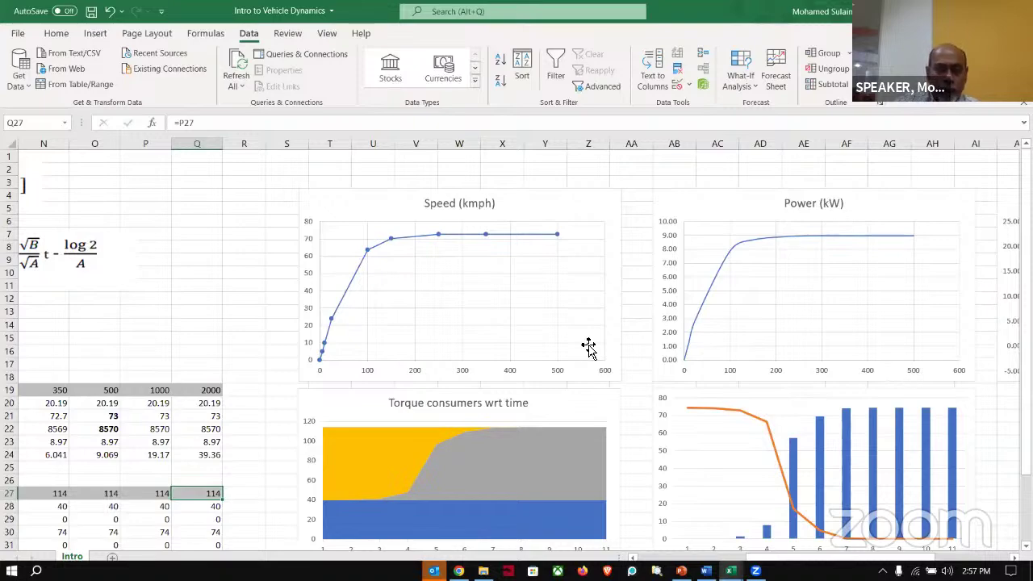
{"action": "scroll", "coordinate": [588, 345], "scroll_direction": "left", "scroll_amount": 3}
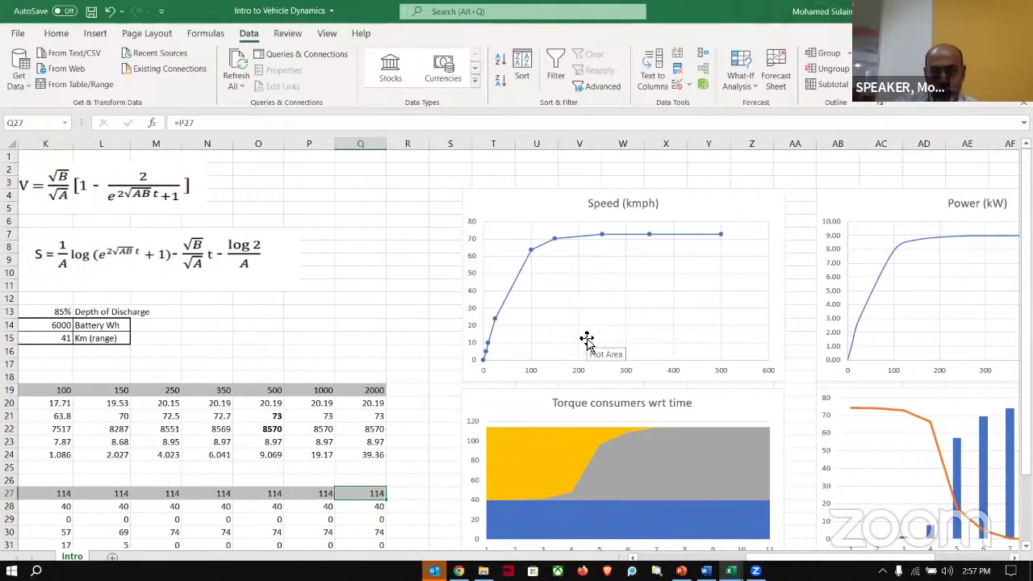
{"action": "scroll", "coordinate": [587, 343], "scroll_direction": "down", "scroll_amount": 2}
{"action": "scroll", "coordinate": [587, 337], "scroll_direction": "down", "scroll_amount": 2}
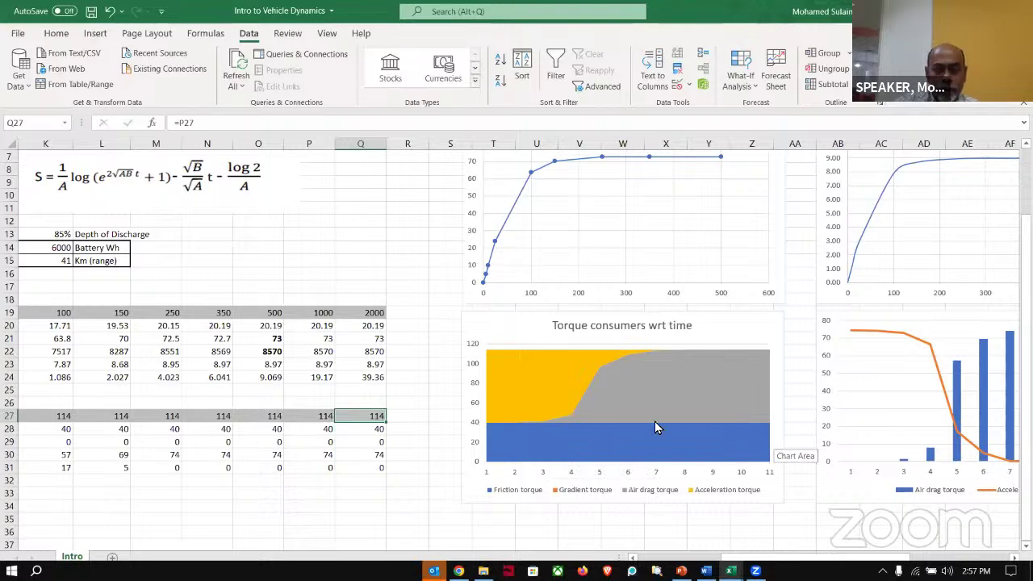
{"action": "left_click", "coordinate": [578, 489]}
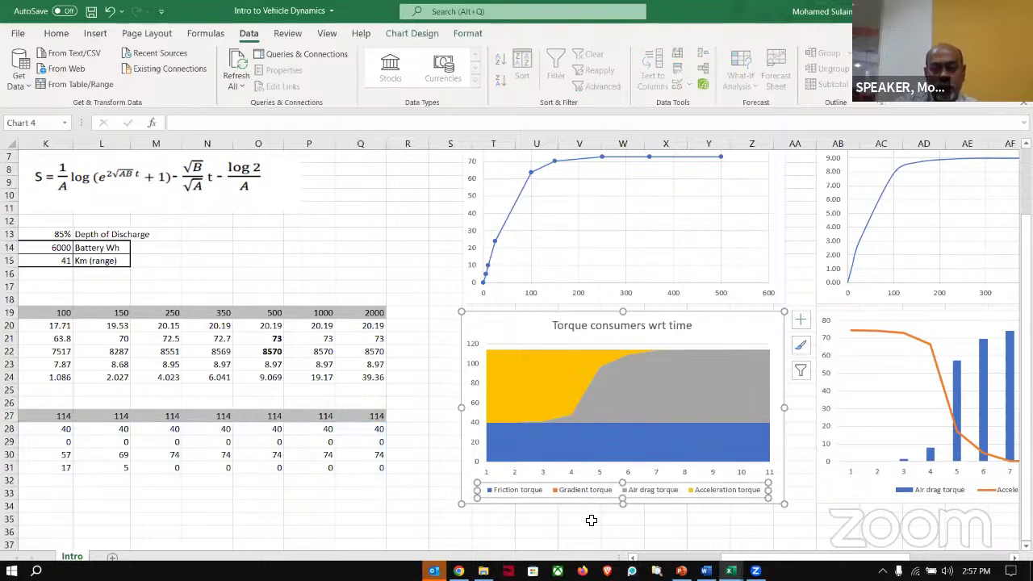
{"action": "left_click", "coordinate": [592, 520]}
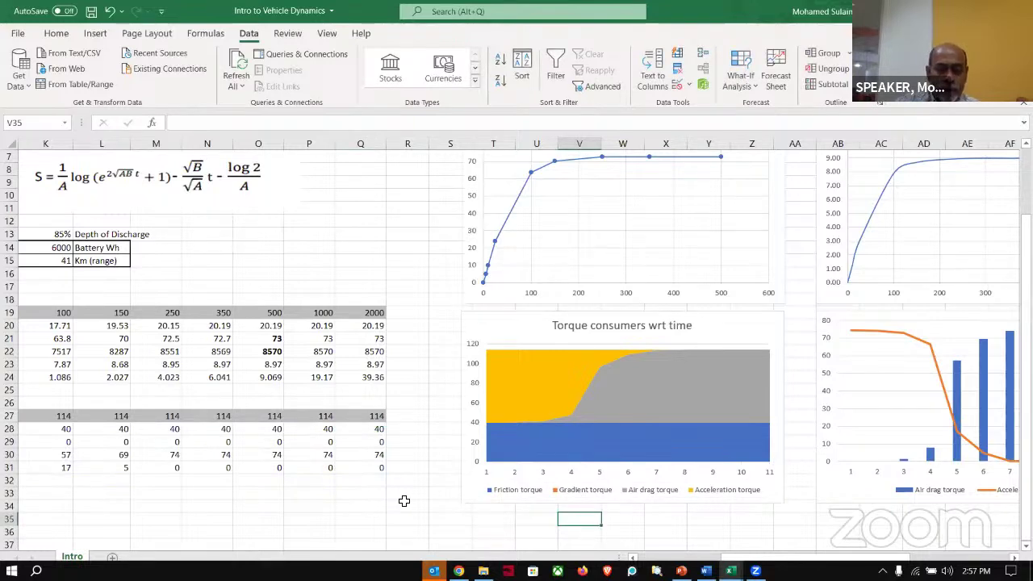
Check the Slope deg input and inspect the Air drag torque series in the Torque consumers wrt time chart
{"action": "scroll", "coordinate": [405, 503], "scroll_direction": "left", "scroll_amount": 2}
{"action": "scroll", "coordinate": [405, 503], "scroll_direction": "left", "scroll_amount": 3}
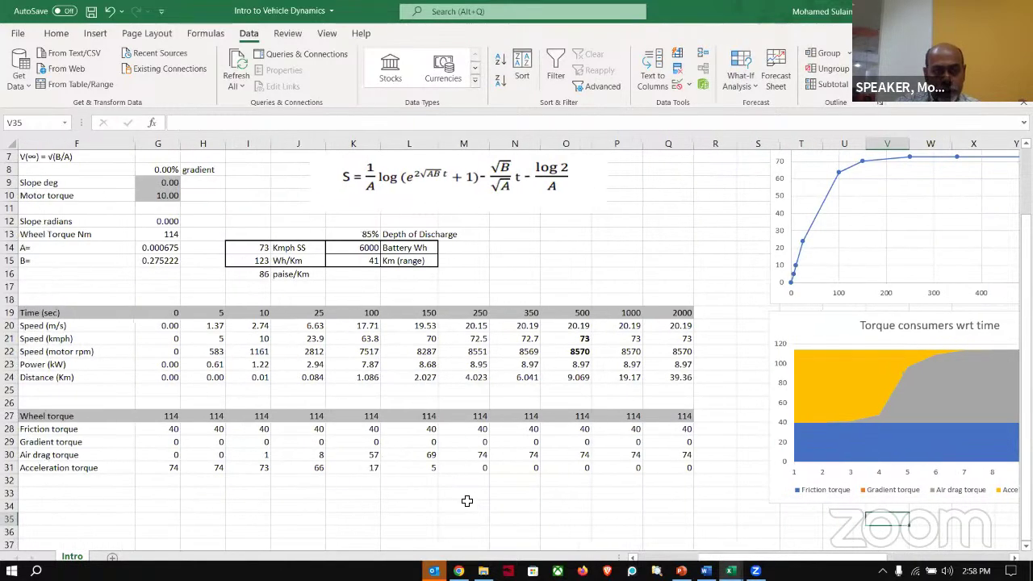
{"action": "left_click", "coordinate": [154, 178]}
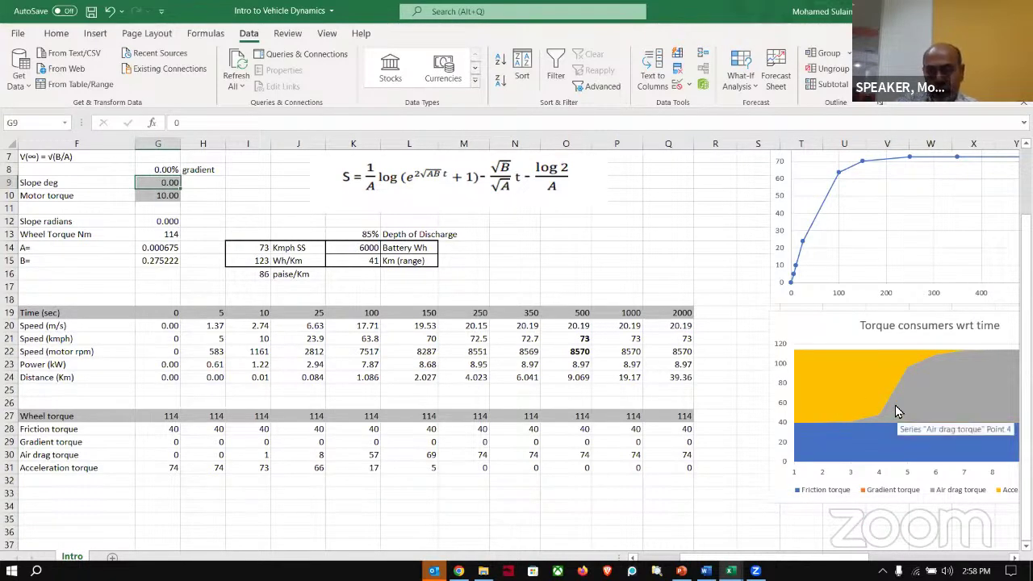
{"action": "scroll", "coordinate": [898, 412], "scroll_direction": "right", "scroll_amount": 1}
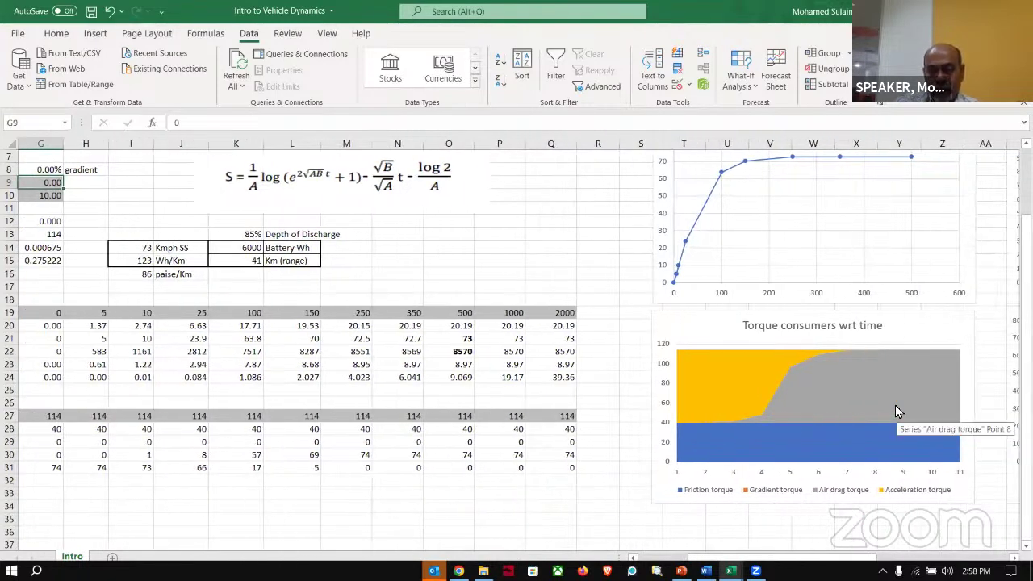
{"action": "left_click", "coordinate": [898, 411]}
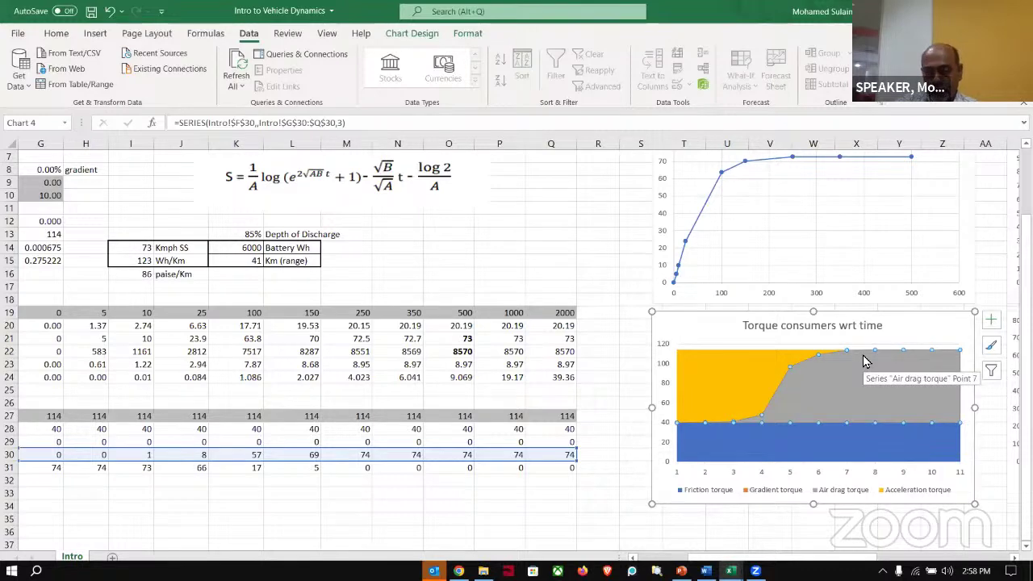
{"action": "left_click", "coordinate": [813, 536]}
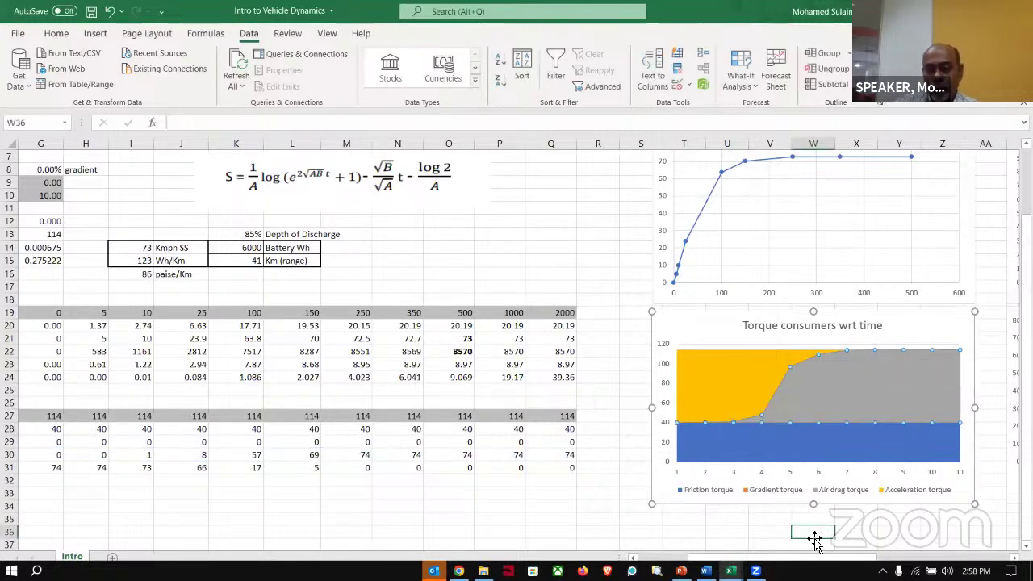
{"action": "scroll", "coordinate": [813, 542], "scroll_direction": "up", "scroll_amount": 2}
{"action": "scroll", "coordinate": [812, 547], "scroll_direction": "right", "scroll_amount": 1}
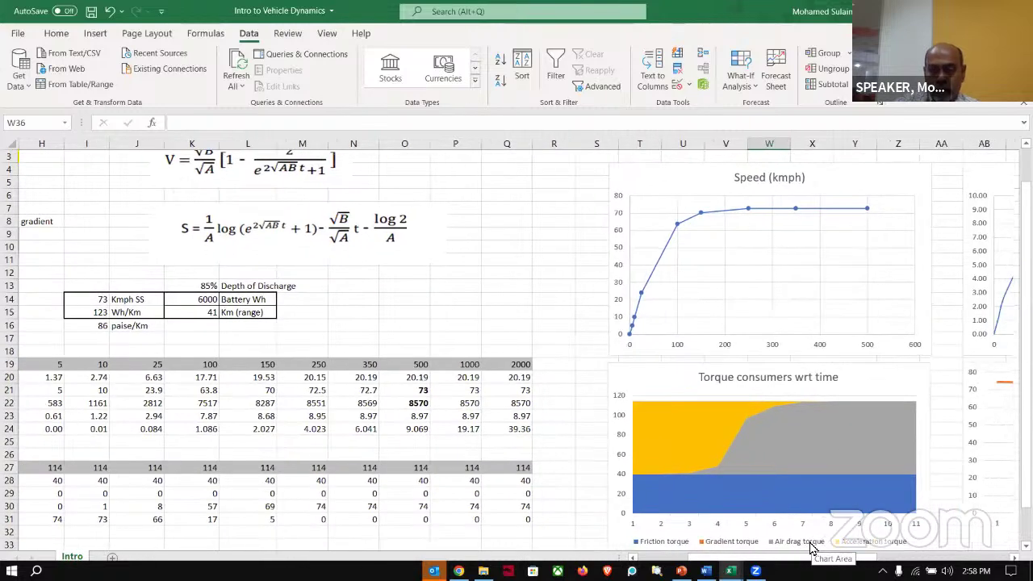
{"action": "scroll", "coordinate": [812, 547], "scroll_direction": "down", "scroll_amount": 2}
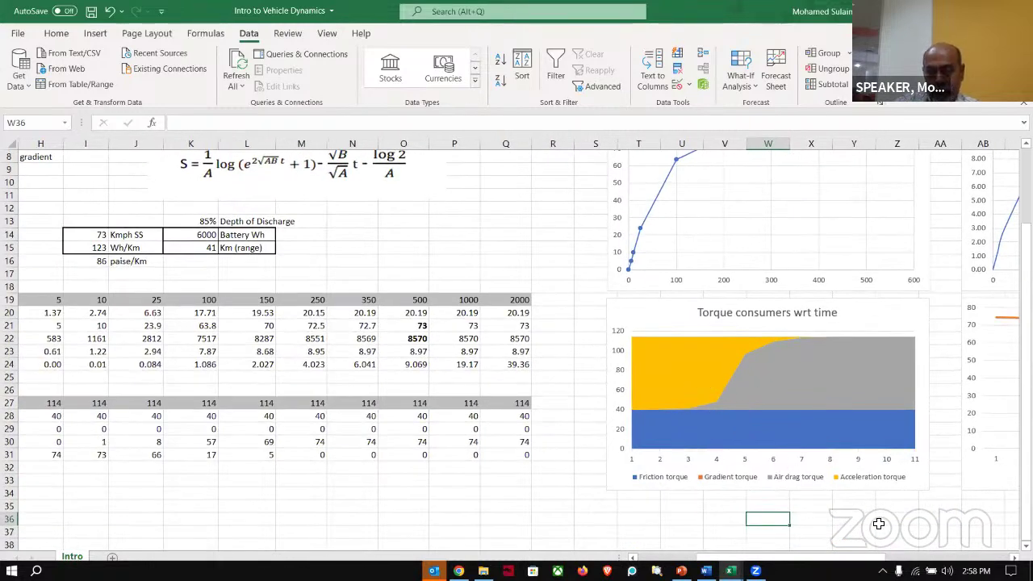
Examine the air drag versus acceleration torque chart and the Power (kW) and Distance (Km) charts
{"action": "scroll", "coordinate": [878, 523], "scroll_direction": "right", "scroll_amount": 2}
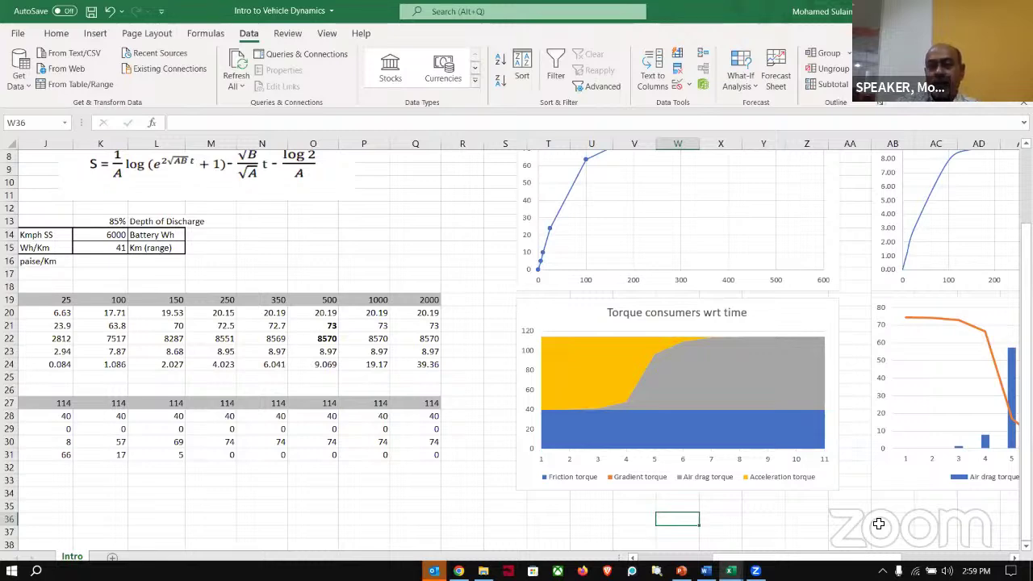
{"action": "scroll", "coordinate": [878, 524], "scroll_direction": "right", "scroll_amount": 1}
{"action": "scroll", "coordinate": [877, 524], "scroll_direction": "up", "scroll_amount": 1}
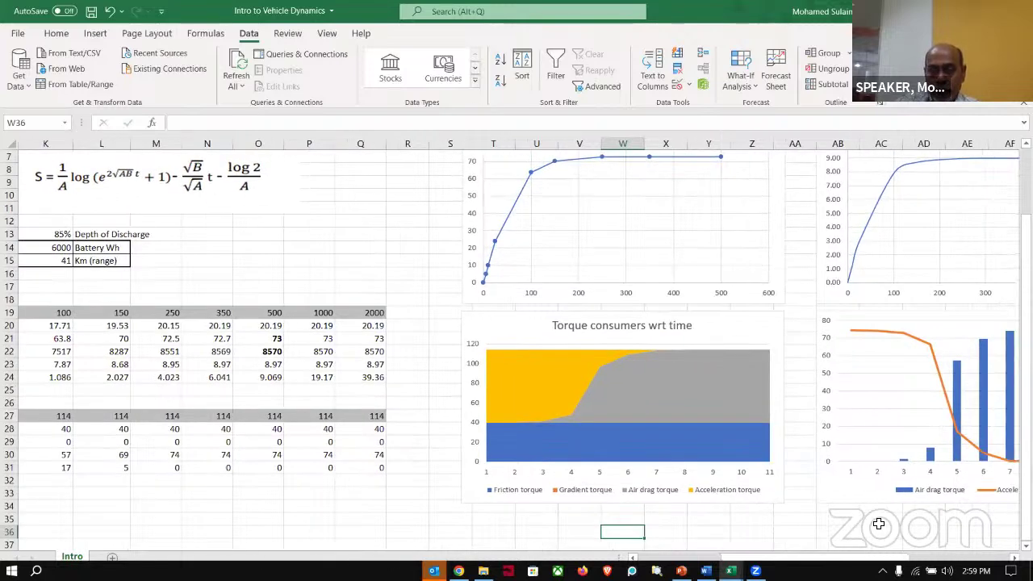
{"action": "scroll", "coordinate": [877, 523], "scroll_direction": "right", "scroll_amount": 2}
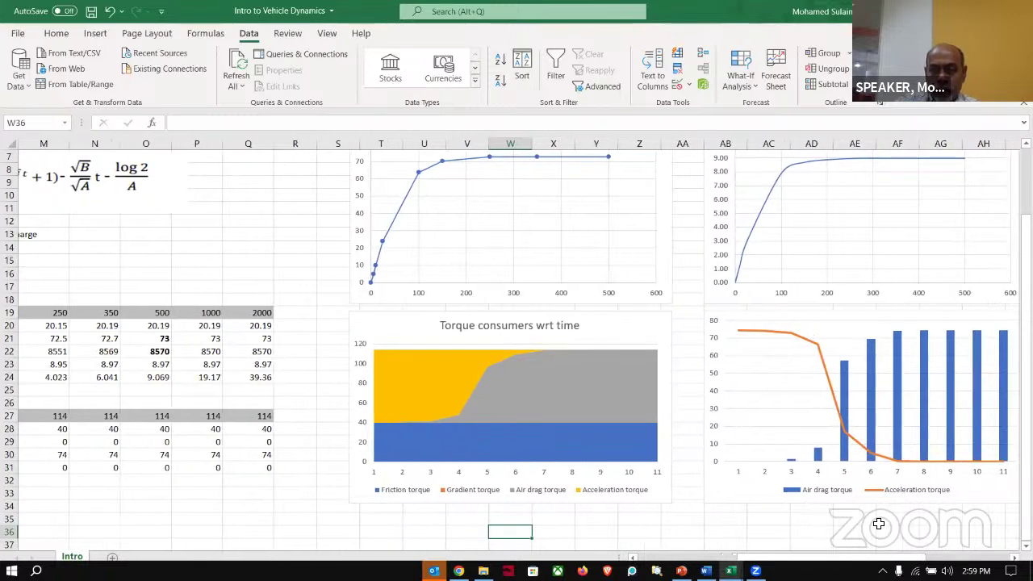
{"action": "scroll", "coordinate": [878, 524], "scroll_direction": "right", "scroll_amount": 1}
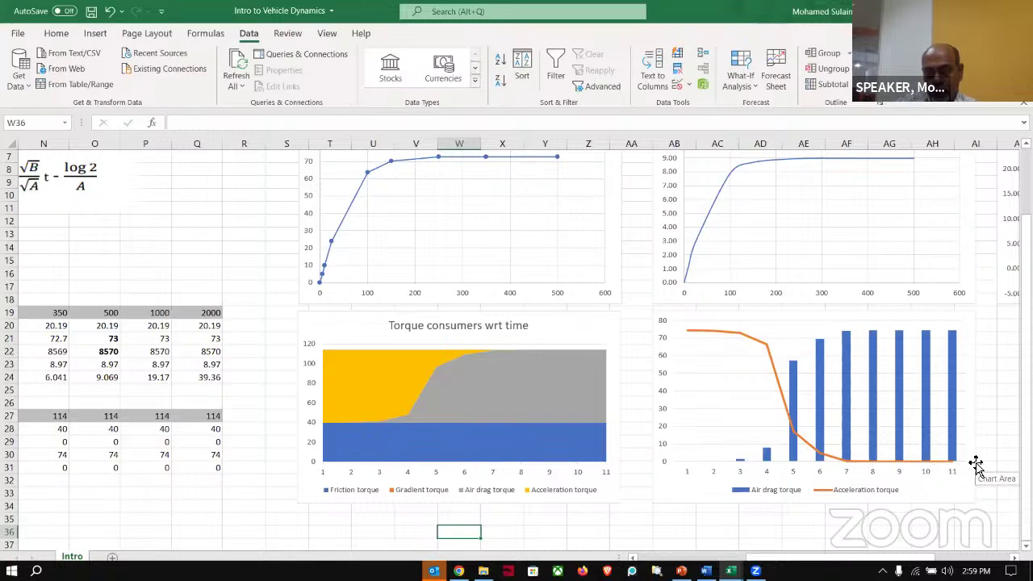
{"action": "scroll", "coordinate": [975, 466], "scroll_direction": "up", "scroll_amount": 2}
{"action": "scroll", "coordinate": [975, 464], "scroll_direction": "right", "scroll_amount": 2}
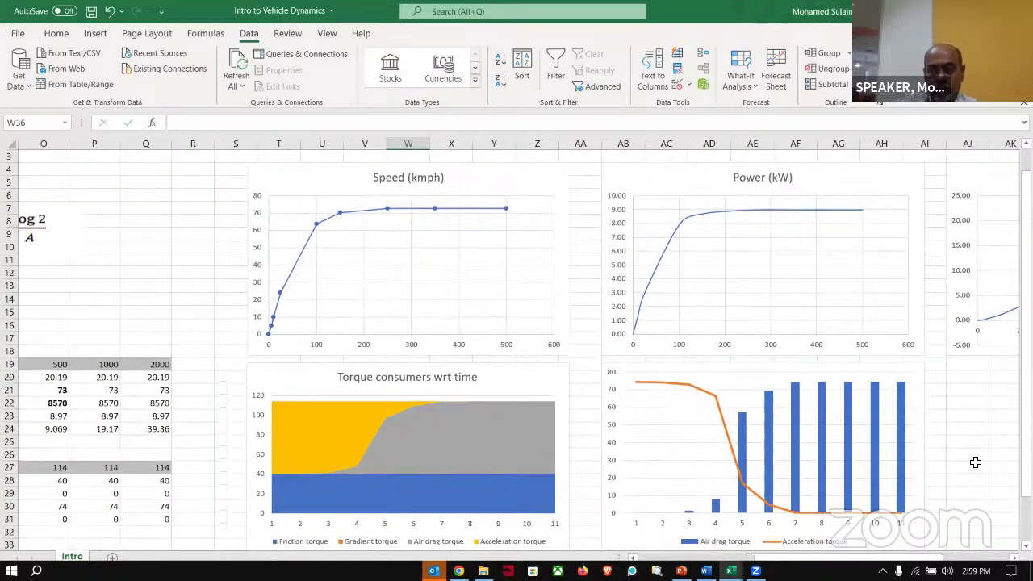
{"action": "scroll", "coordinate": [976, 462], "scroll_direction": "right", "scroll_amount": 4}
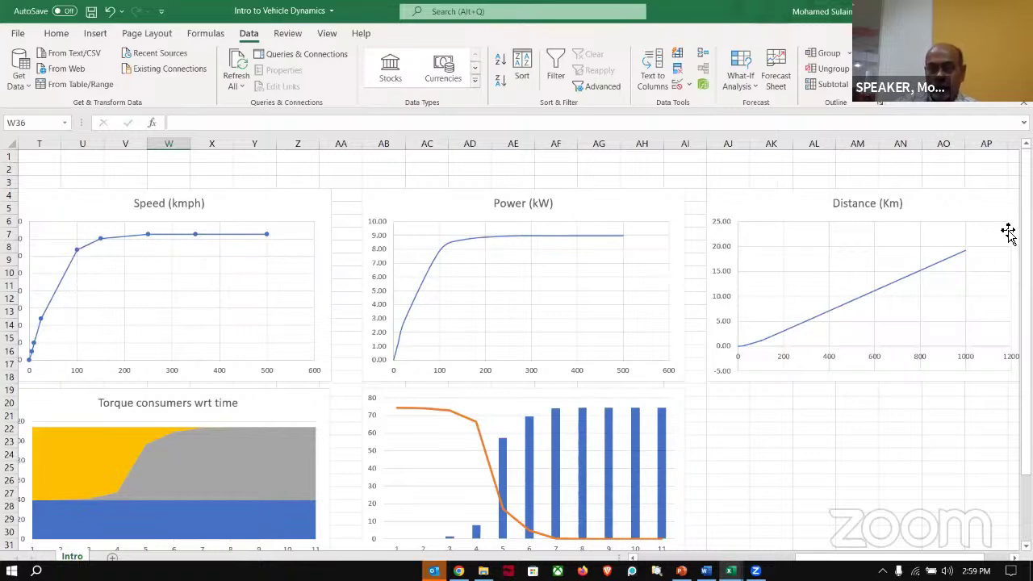
{"action": "scroll", "coordinate": [773, 460], "scroll_direction": "left", "scroll_amount": 10}
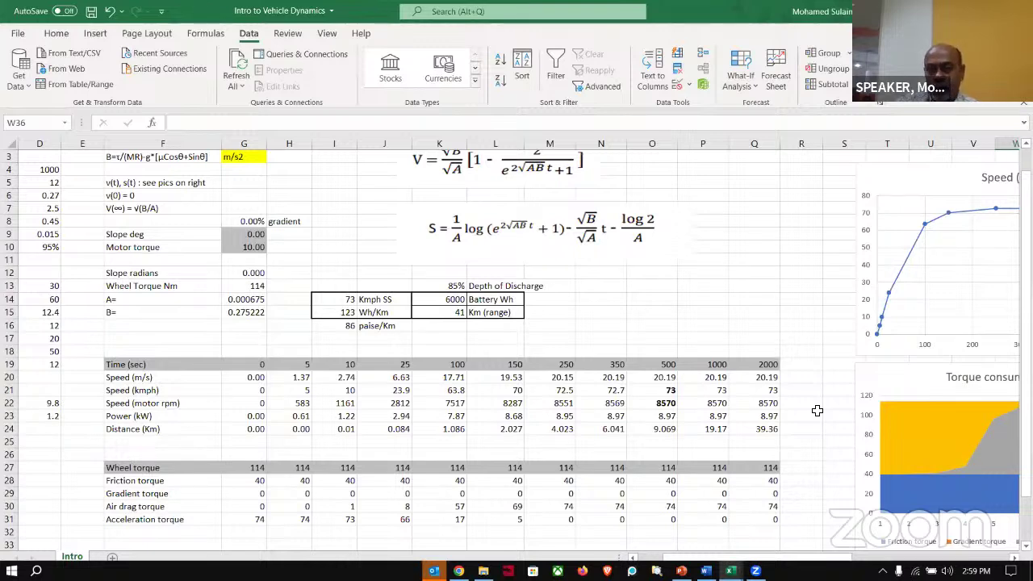
Inspect the formulas behind the Kmph SS, Wh/Km and paise/Km values in cells I14 to I16
{"action": "left_click", "coordinate": [381, 298]}
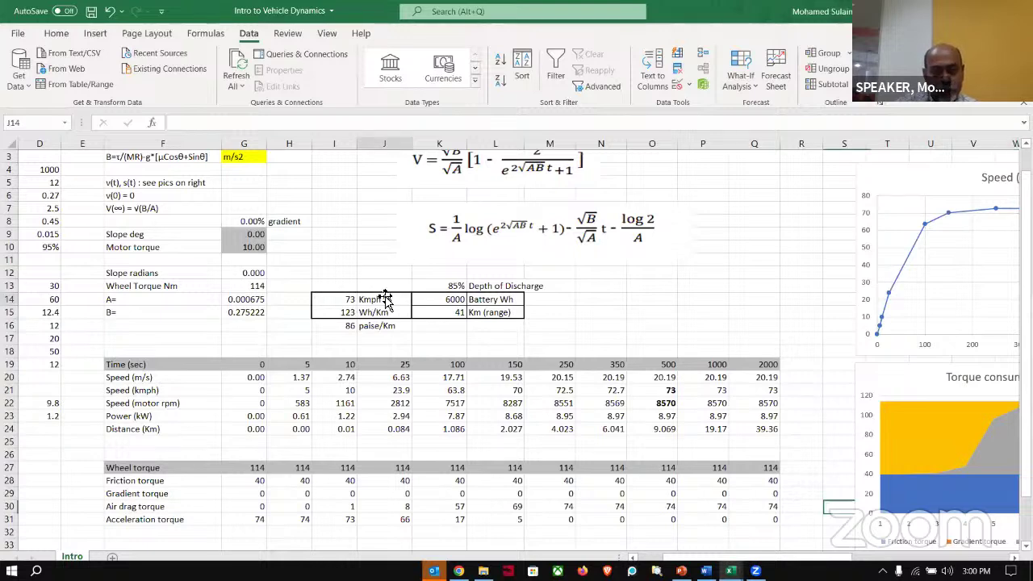
{"action": "left_click", "coordinate": [323, 300]}
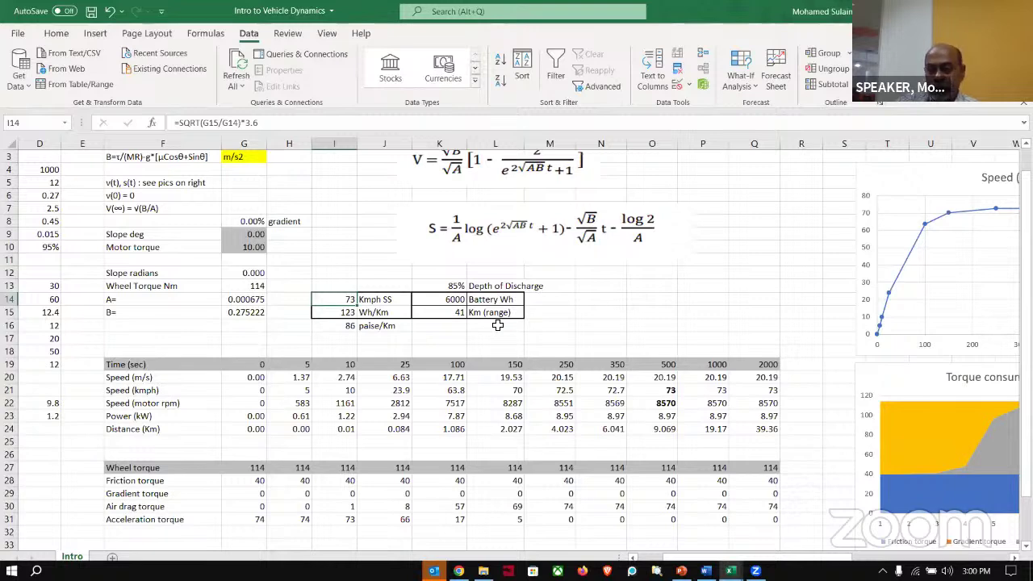
{"action": "left_click", "coordinate": [336, 315]}
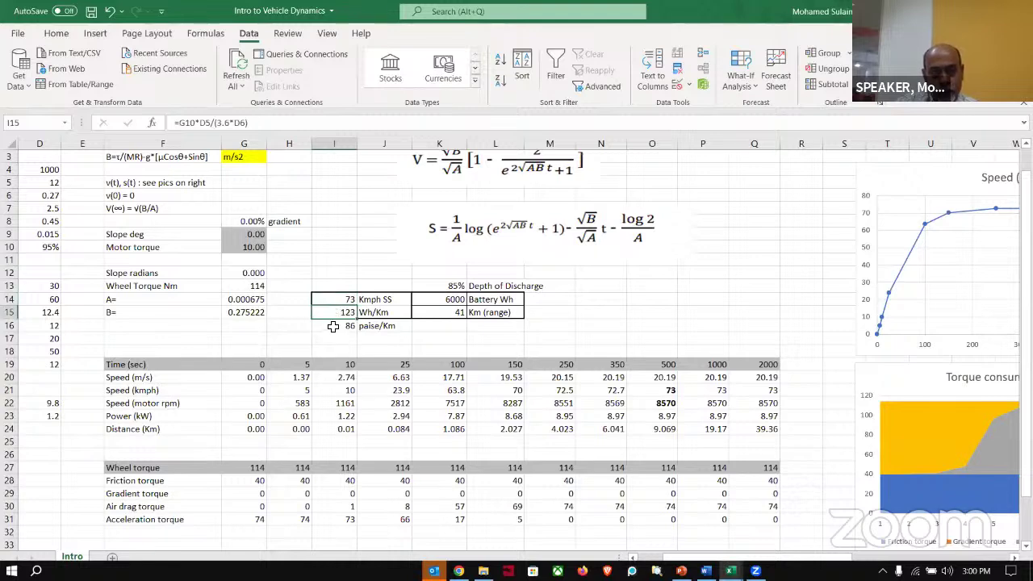
{"action": "left_click", "coordinate": [333, 326]}
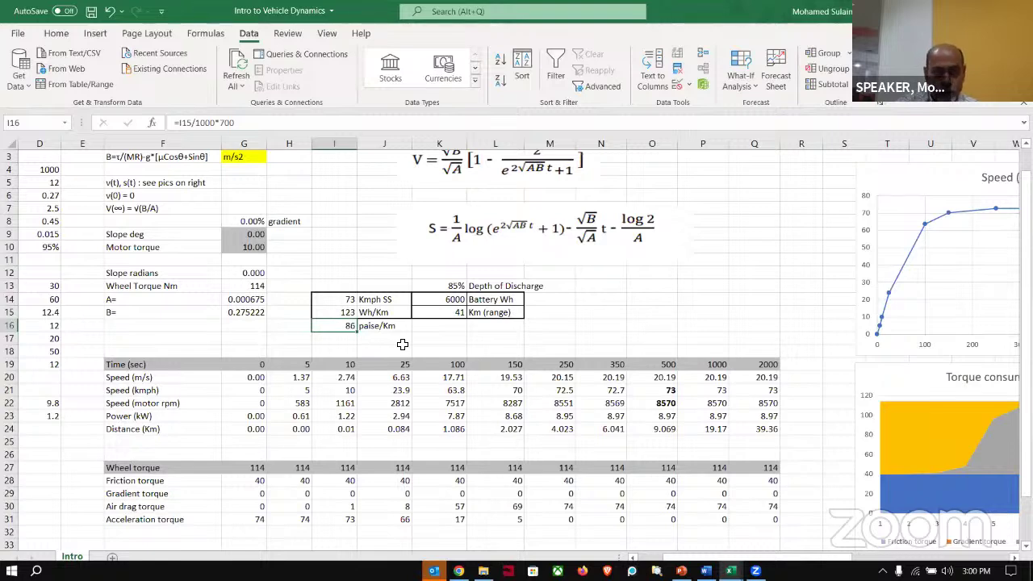
Copy the grey input formatting of the Motor torque cell G10 onto the Battery Wh cell K14
{"action": "left_click", "coordinate": [436, 300]}
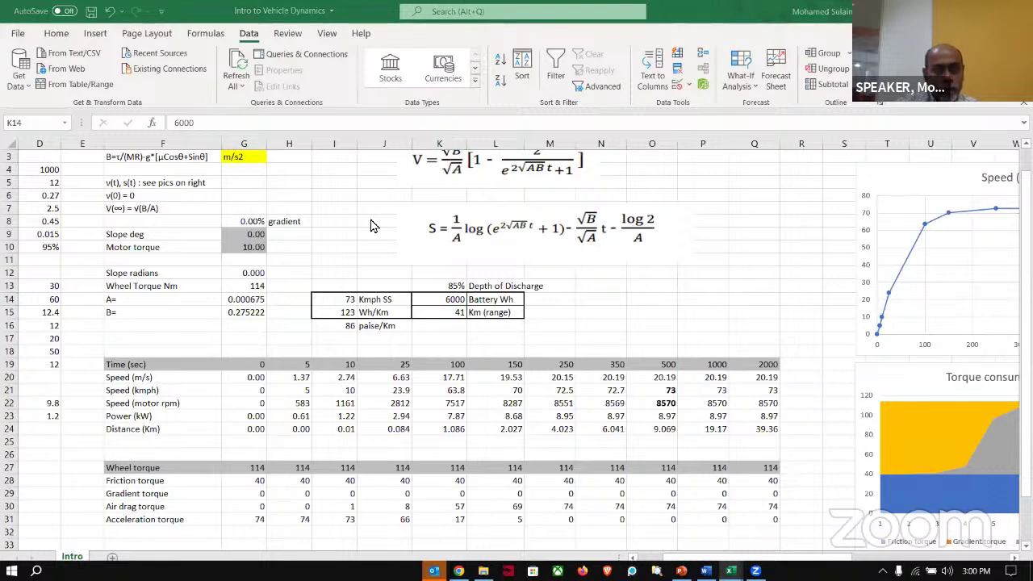
{"action": "left_click", "coordinate": [437, 300]}
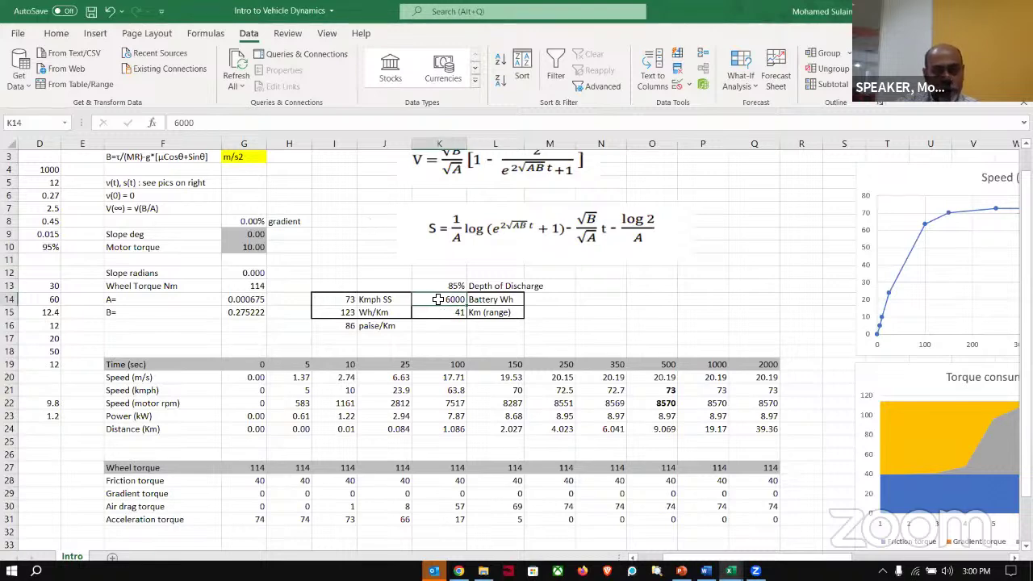
{"action": "left_click", "coordinate": [56, 34]}
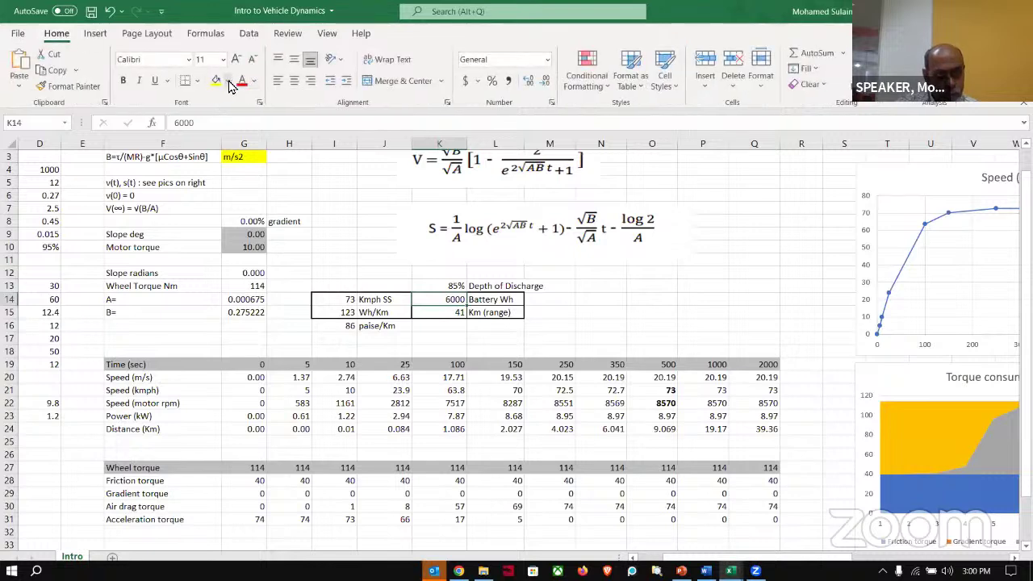
{"action": "left_click", "coordinate": [238, 248]}
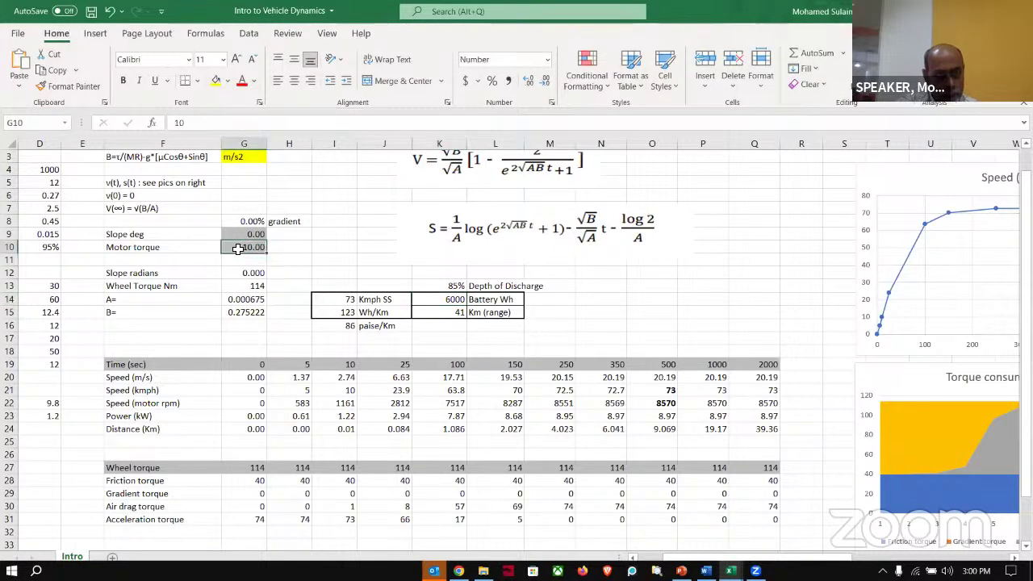
{"action": "left_click", "coordinate": [71, 88]}
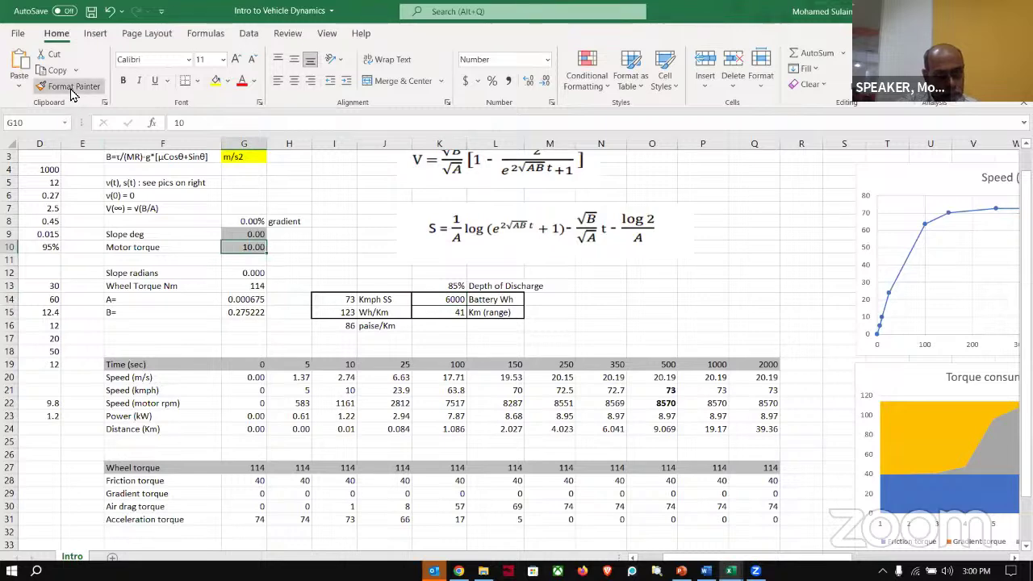
{"action": "left_click", "coordinate": [436, 298]}
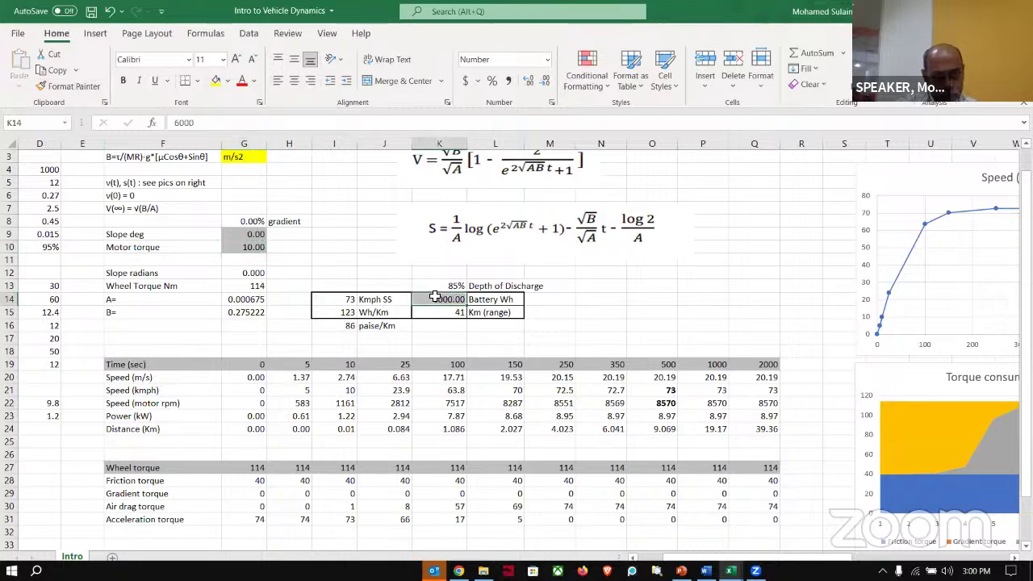
{"action": "left_click", "coordinate": [607, 337]}
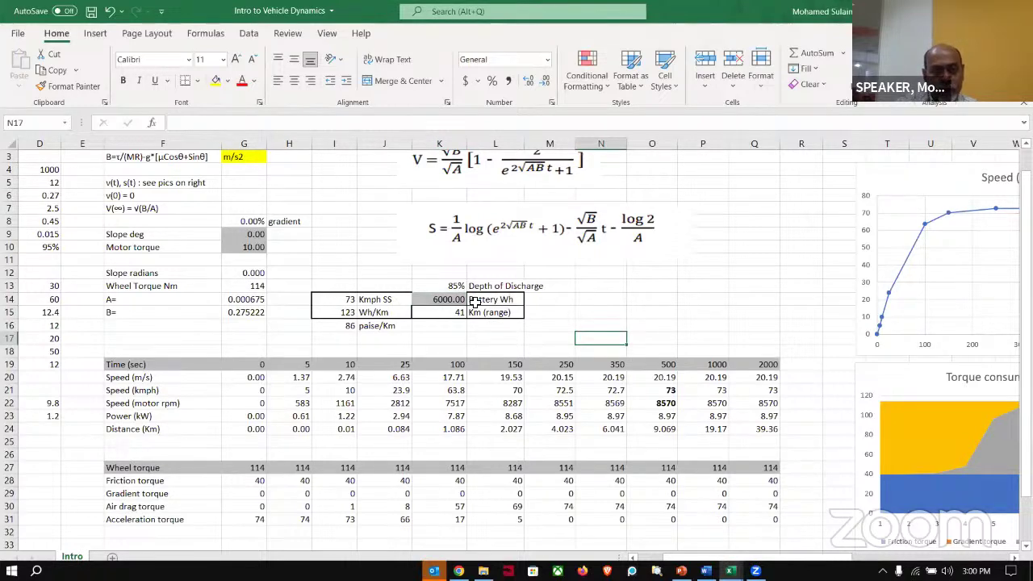
Inspect the formula behind the Km (range) value in K15 and the Slope deg input in G9
{"action": "left_click", "coordinate": [428, 313]}
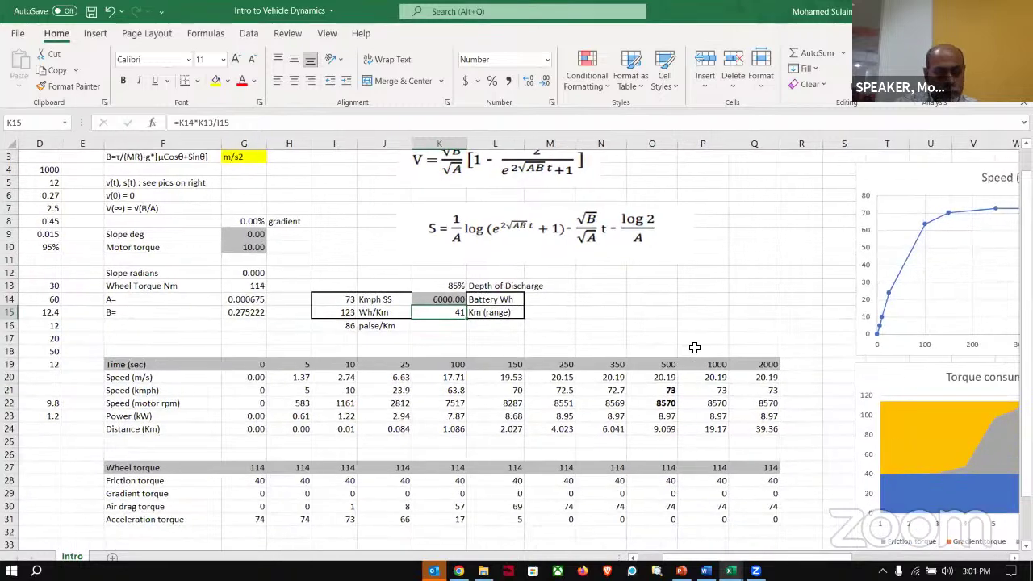
{"action": "scroll", "coordinate": [694, 347], "scroll_direction": "right", "scroll_amount": 2}
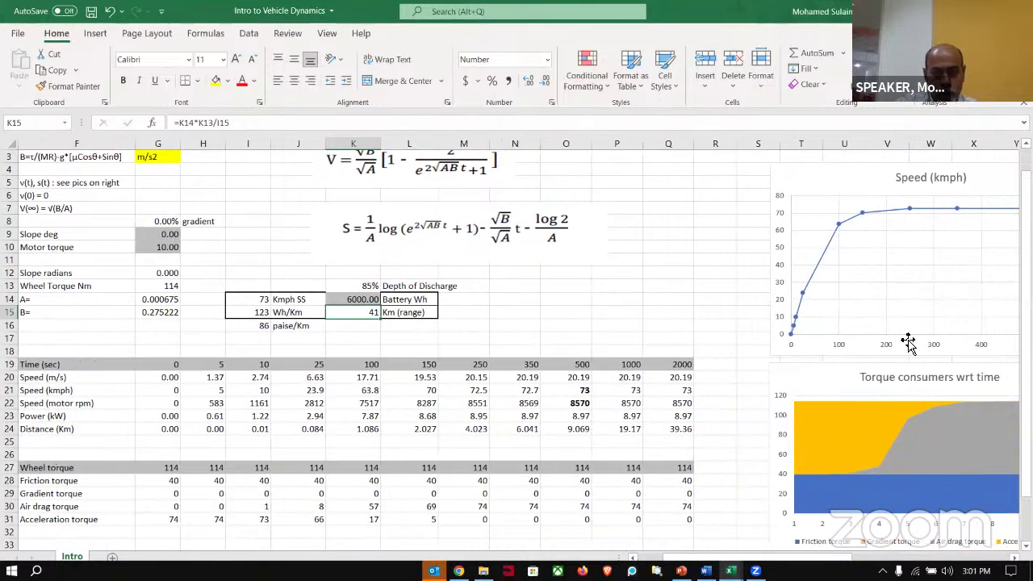
{"action": "left_click", "coordinate": [636, 289]}
{"action": "scroll", "coordinate": [637, 289], "scroll_direction": "left", "scroll_amount": 2}
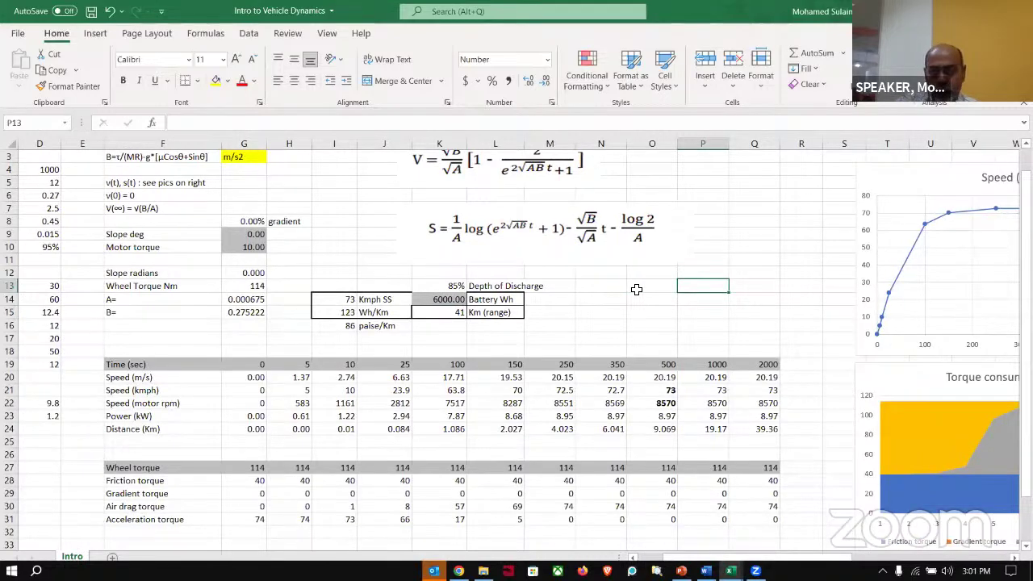
{"action": "left_click", "coordinate": [232, 232]}
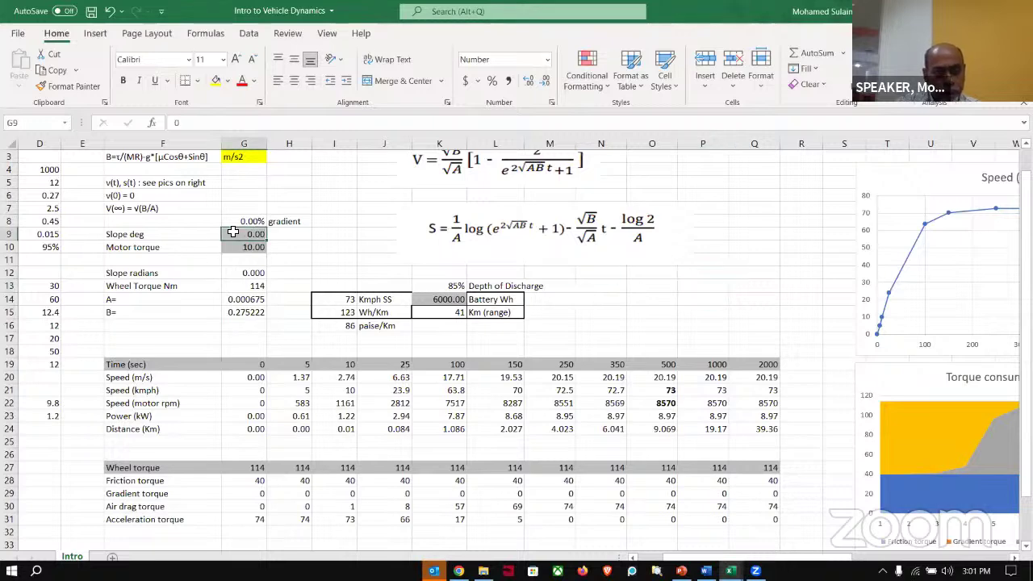
Try slopes of 4, 2 and 1 degrees in the Slope deg input cell G9
{"action": "type", "text": "4"}
{"action": "key", "text": "Return"}
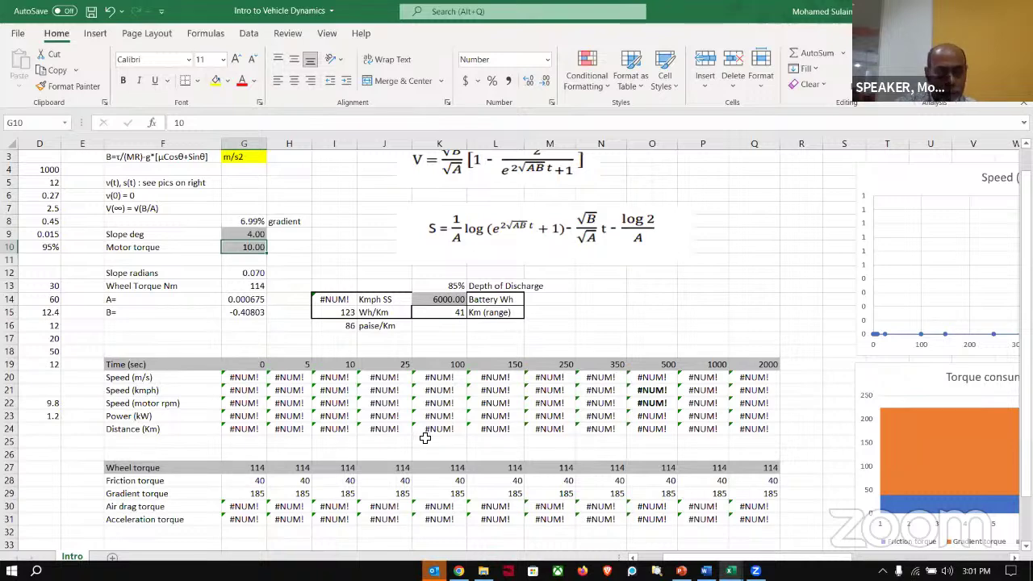
{"action": "left_click", "coordinate": [244, 236]}
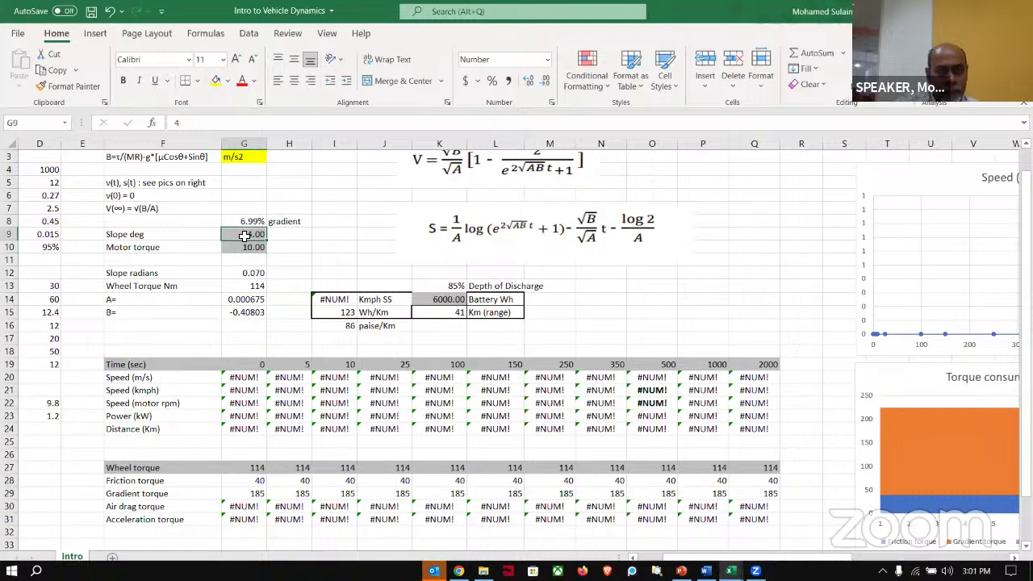
{"action": "type", "text": "2"}
{"action": "key", "text": "Return"}
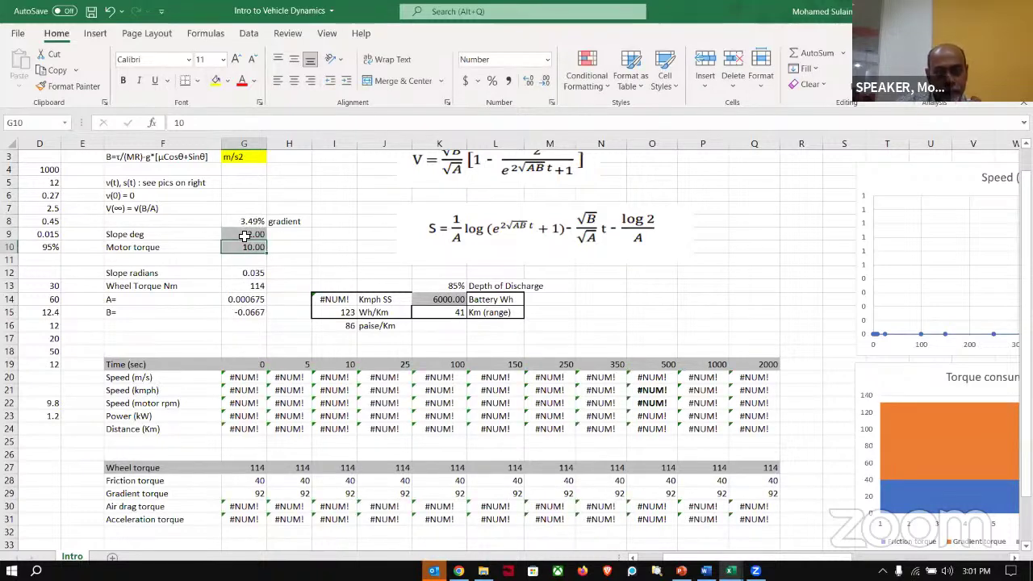
{"action": "left_click", "coordinate": [244, 236]}
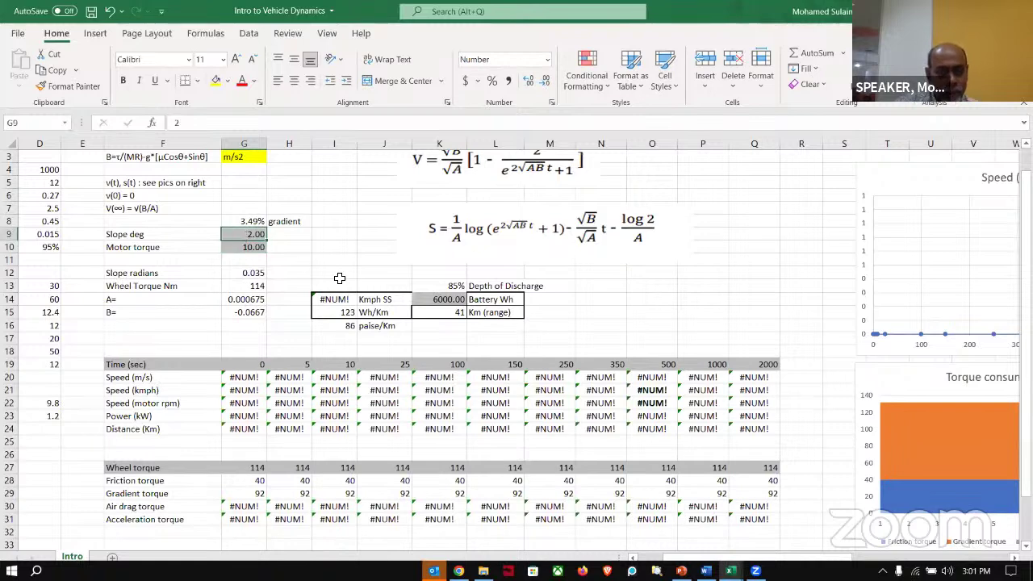
{"action": "type", "text": "1"}
{"action": "key", "text": "Return"}
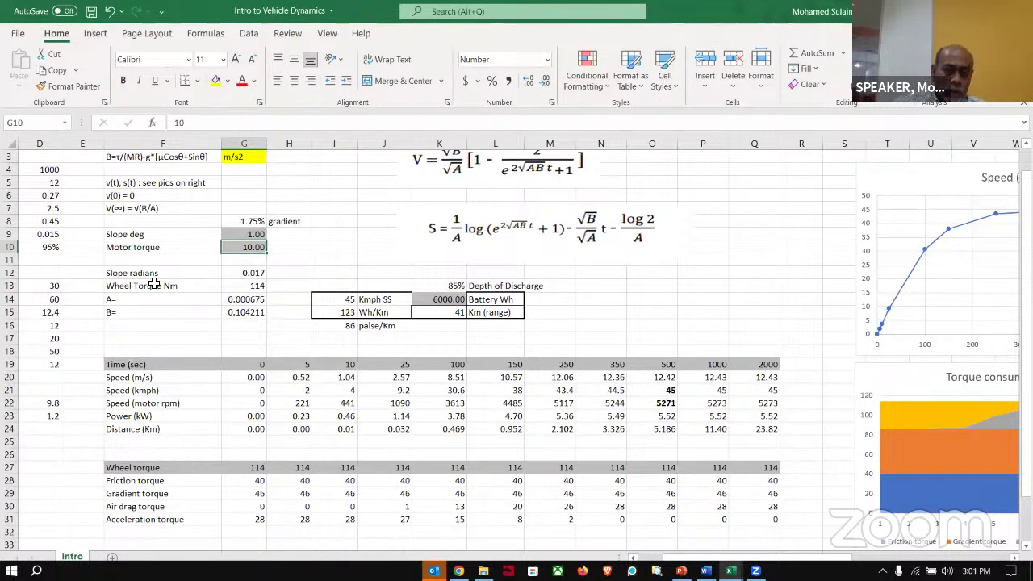
Inspect the formulas behind Km (range) in K15, Wh/Km in I15 and Kmph SS in I14
{"action": "left_click", "coordinate": [453, 313]}
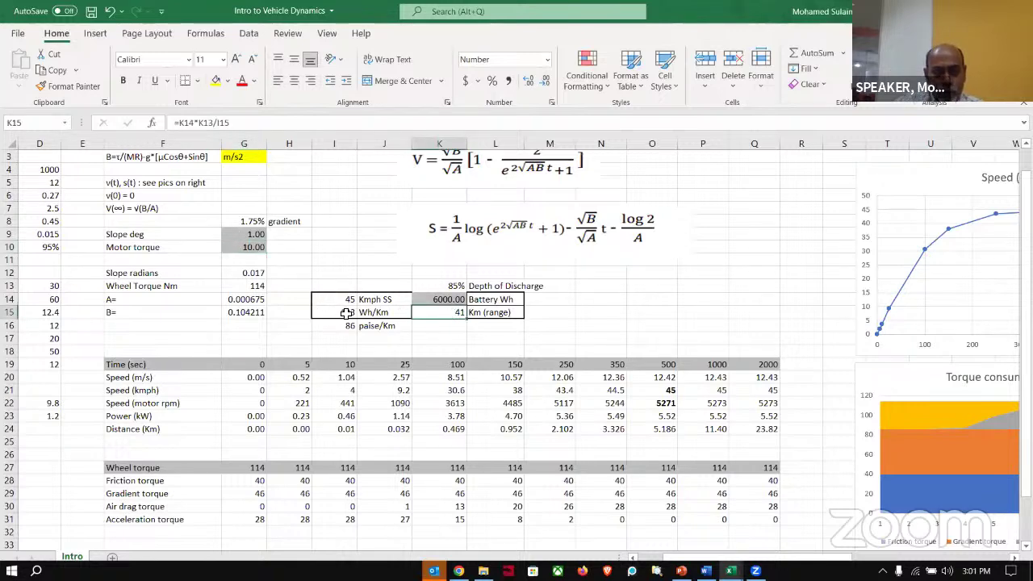
{"action": "left_click", "coordinate": [347, 314]}
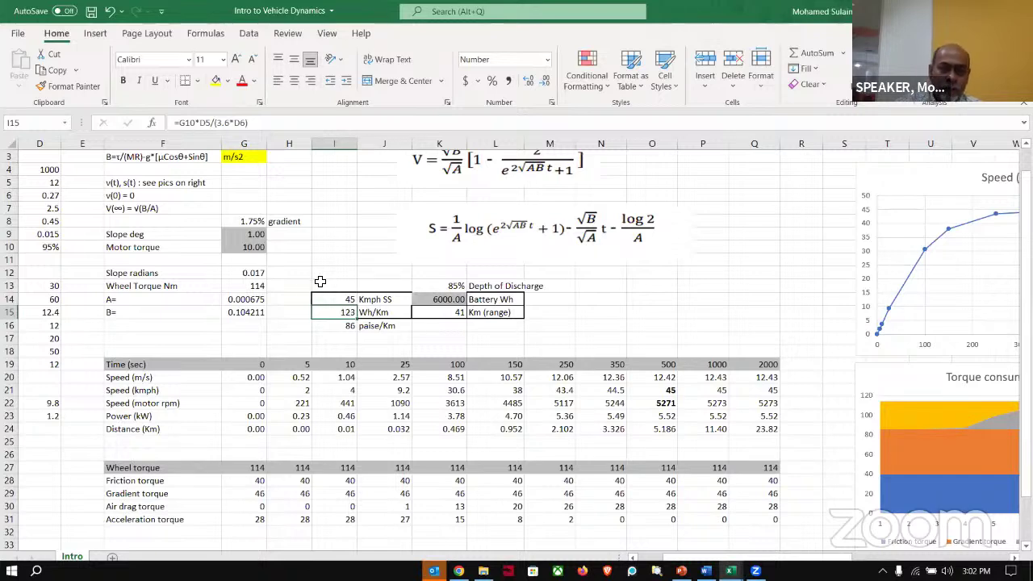
{"action": "left_click", "coordinate": [331, 300]}
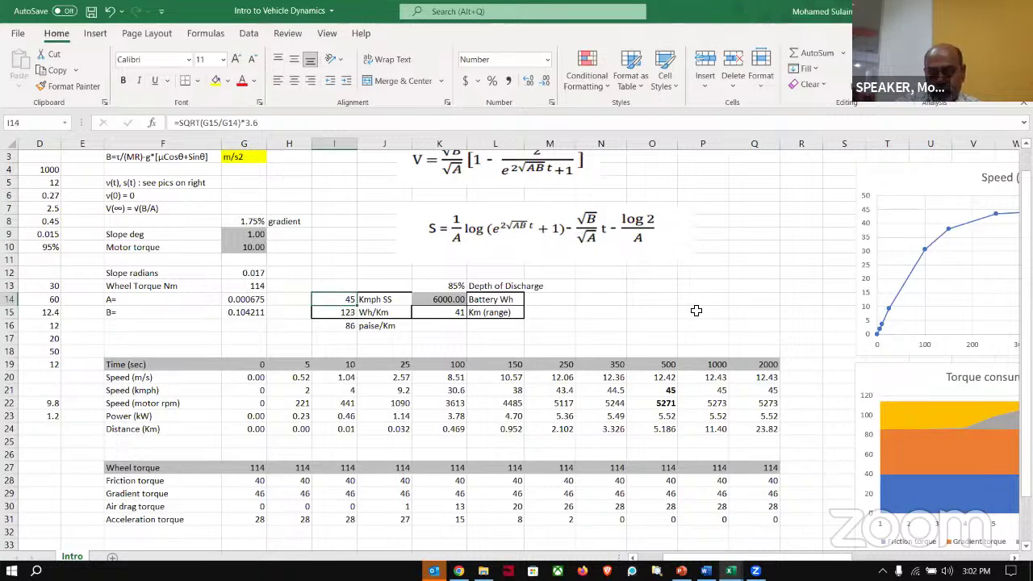
Examine the Speed (kmph) and Torque consumers charts for the 1-degree slope, and review the vehicle parameters and performance specs
{"action": "scroll", "coordinate": [696, 310], "scroll_direction": "right", "scroll_amount": 2}
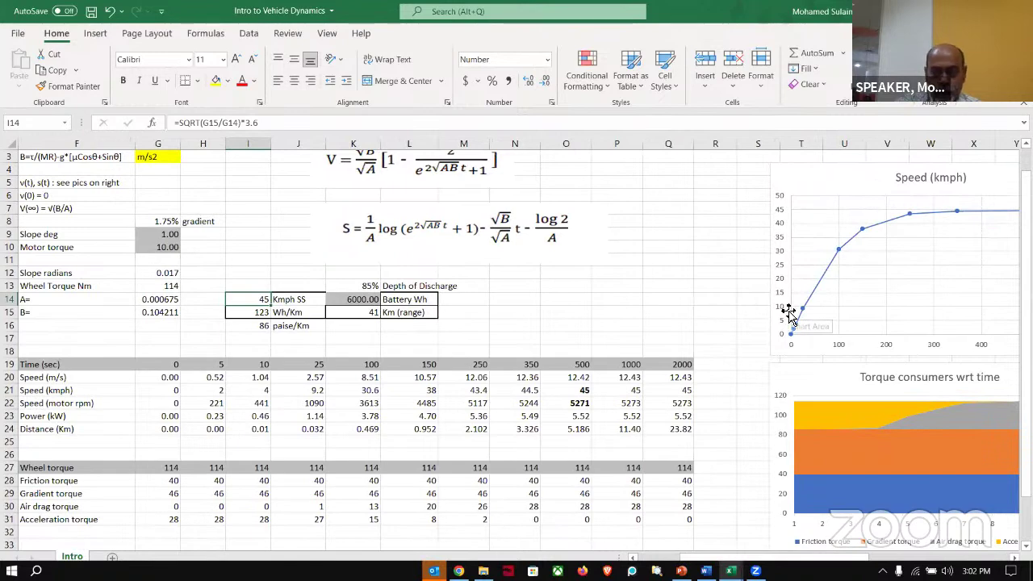
{"action": "scroll", "coordinate": [693, 287], "scroll_direction": "down", "scroll_amount": 1}
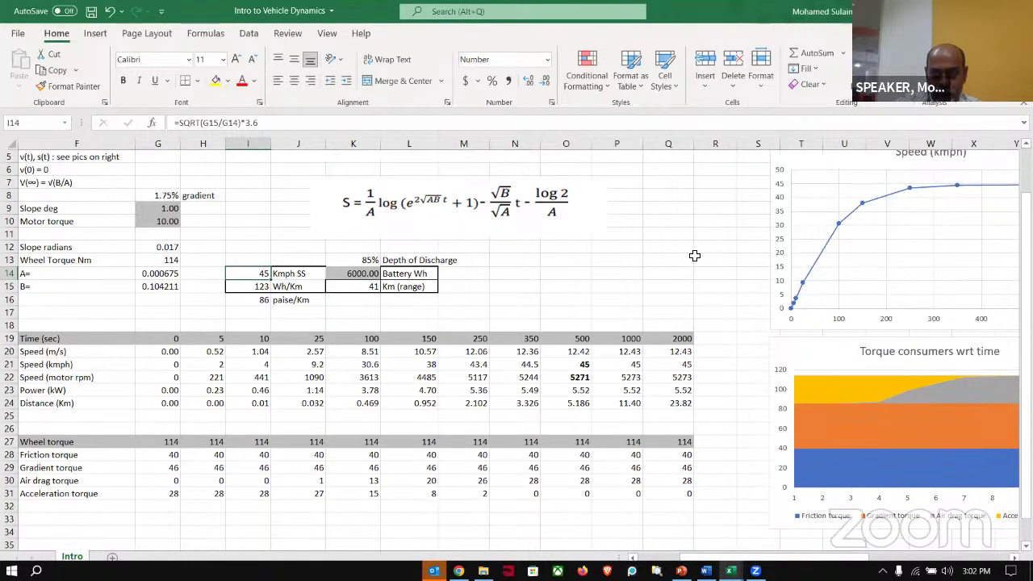
{"action": "left_click", "coordinate": [701, 234]}
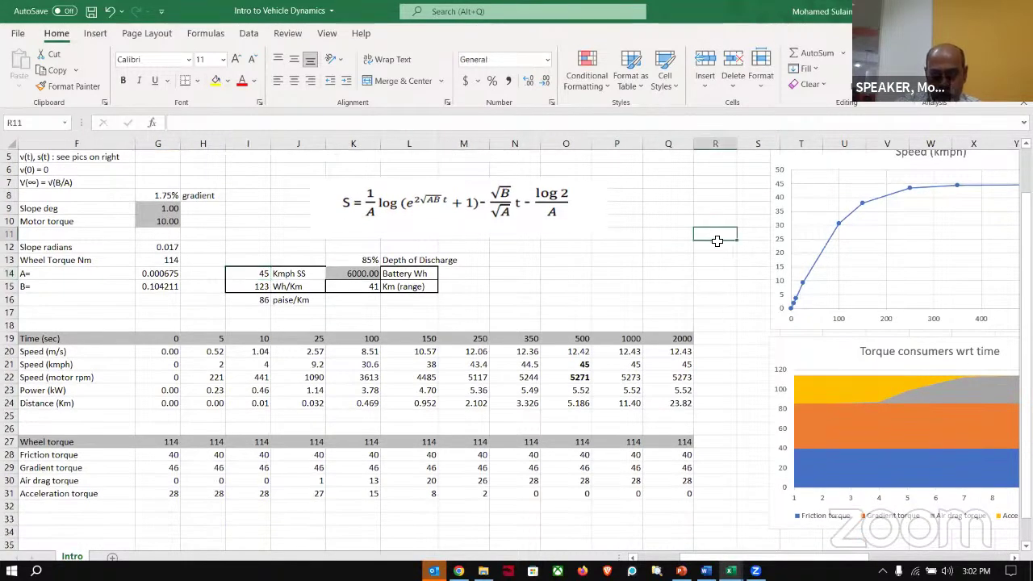
{"action": "left_click", "coordinate": [729, 443]}
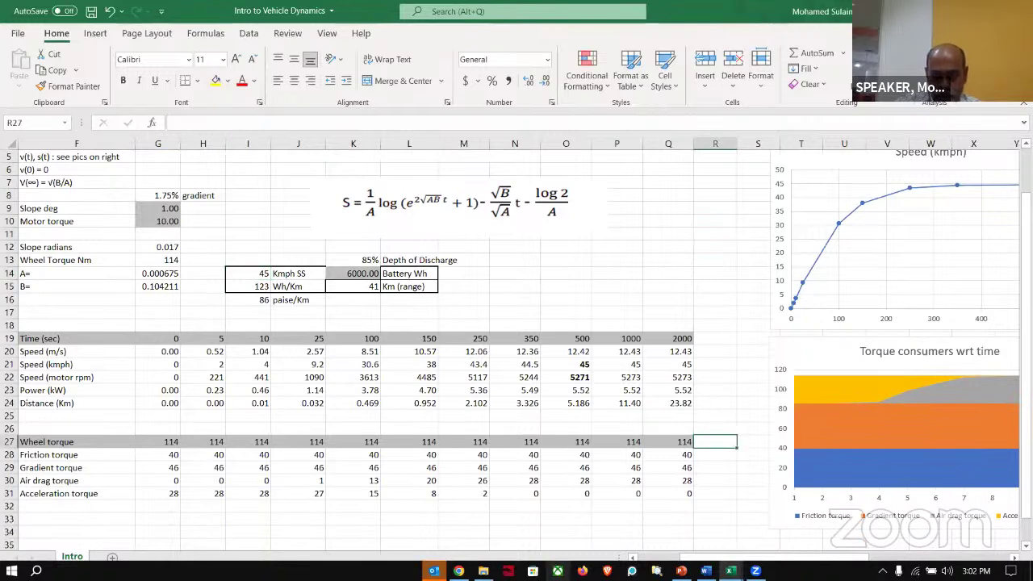
{"action": "left_click", "coordinate": [651, 520]}
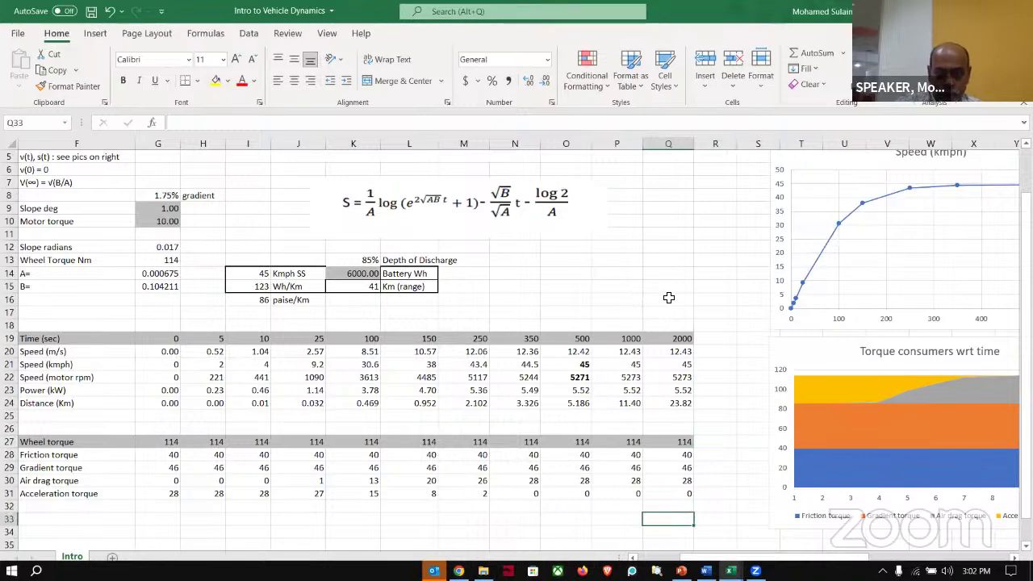
{"action": "scroll", "coordinate": [669, 297], "scroll_direction": "right", "scroll_amount": 5}
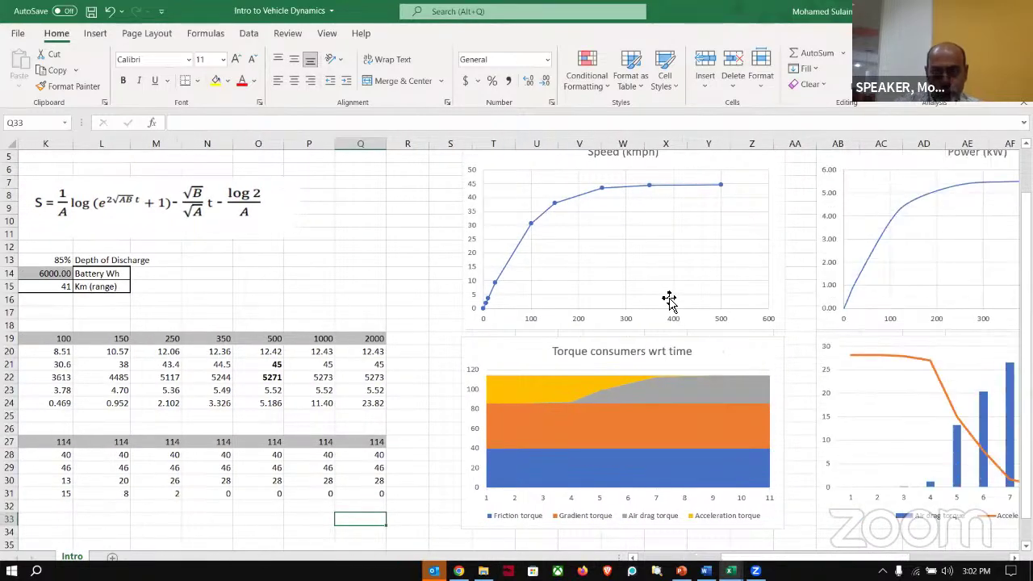
{"action": "scroll", "coordinate": [669, 297], "scroll_direction": "left", "scroll_amount": 8}
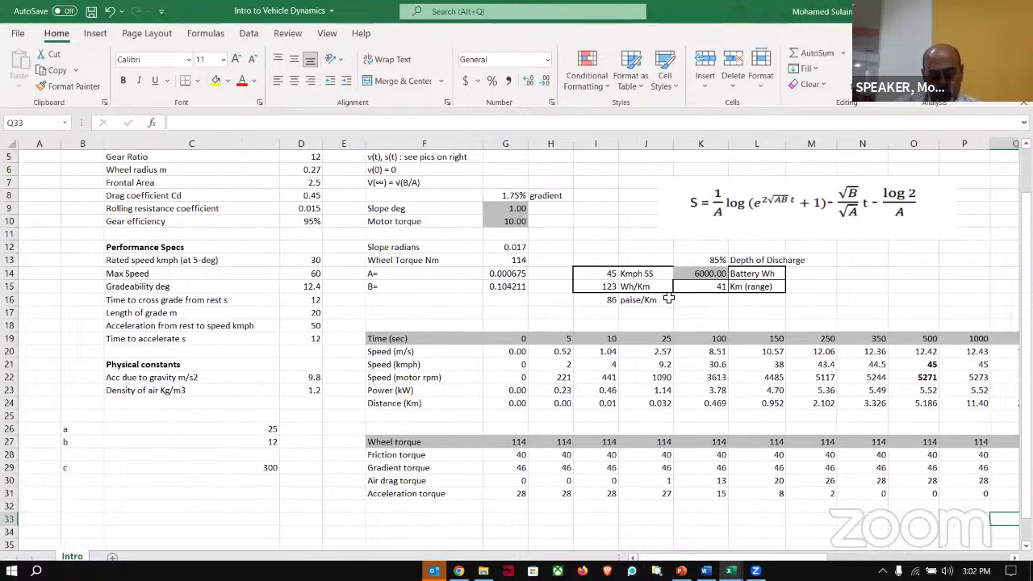
{"action": "scroll", "coordinate": [669, 297], "scroll_direction": "up", "scroll_amount": 2}
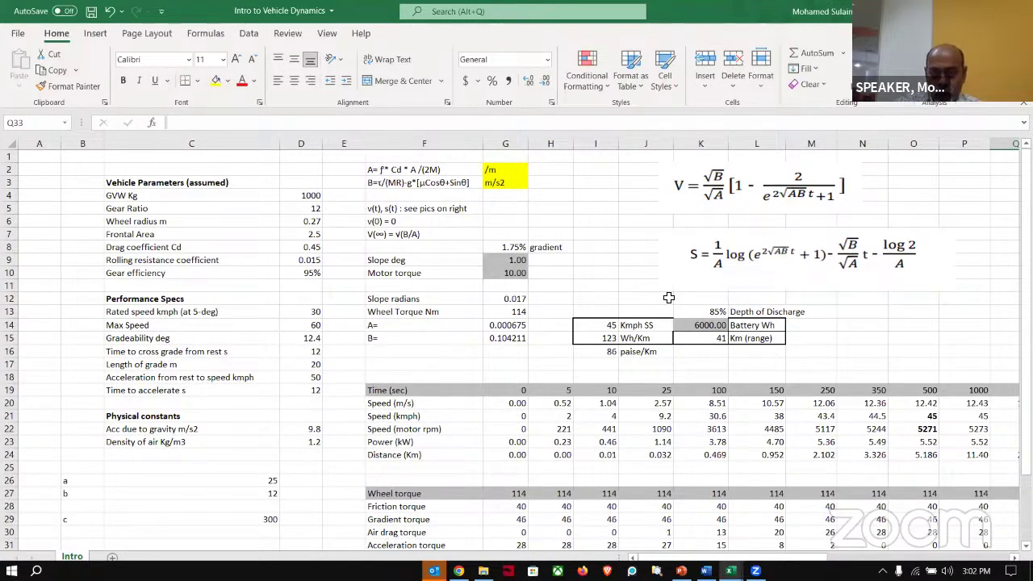
Set Slope deg in G9 to 5 and Motor torque in G10 to 50
{"action": "left_click", "coordinate": [498, 261]}
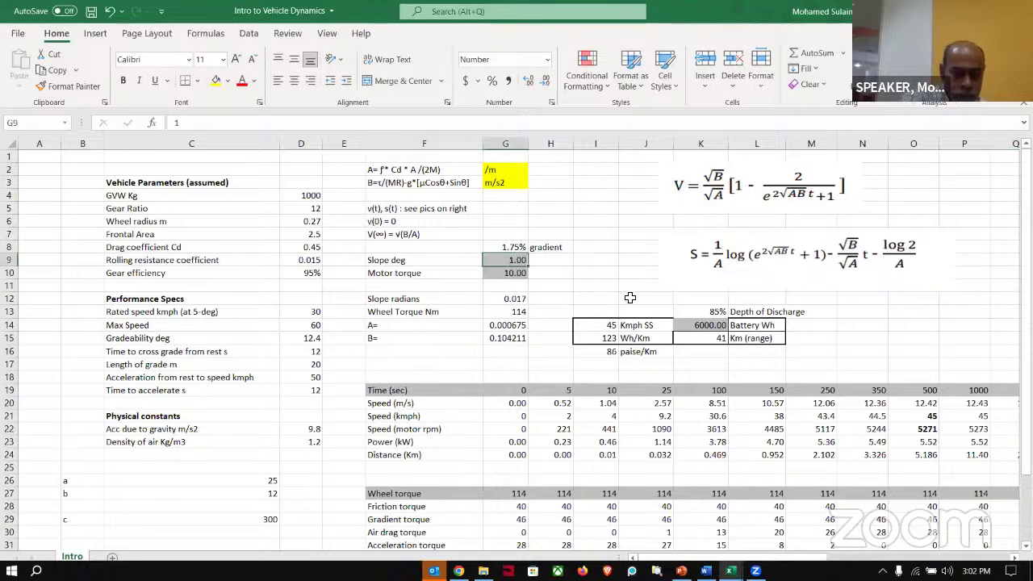
{"action": "type", "text": "5"}
{"action": "key", "text": "Return"}
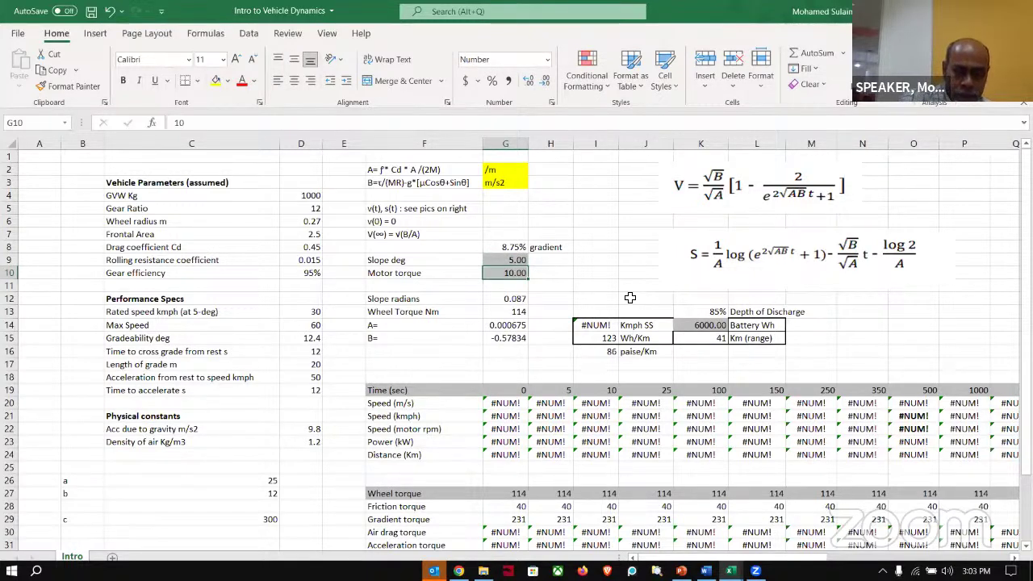
{"action": "type", "text": "50"}
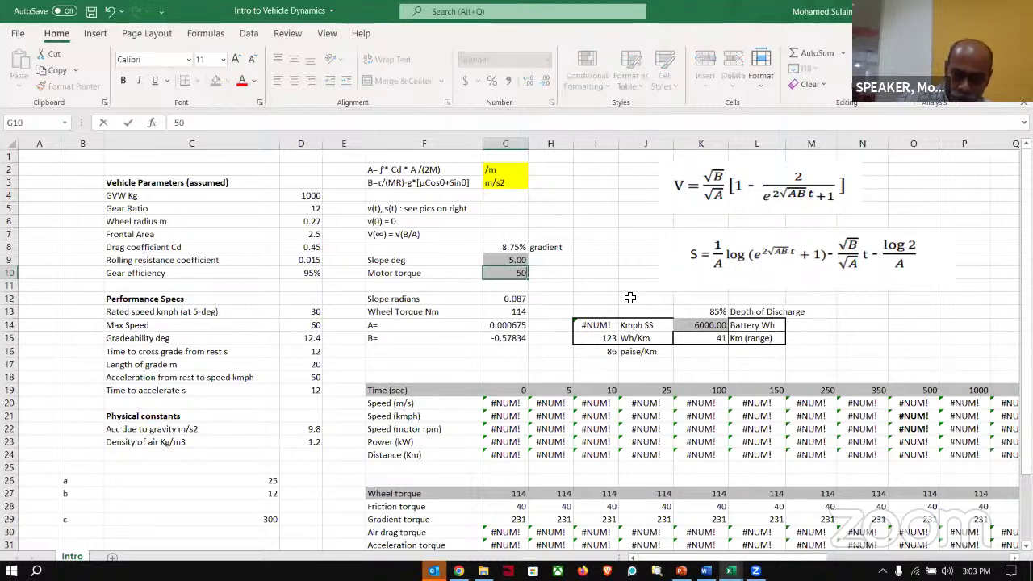
{"action": "key", "text": "Return"}
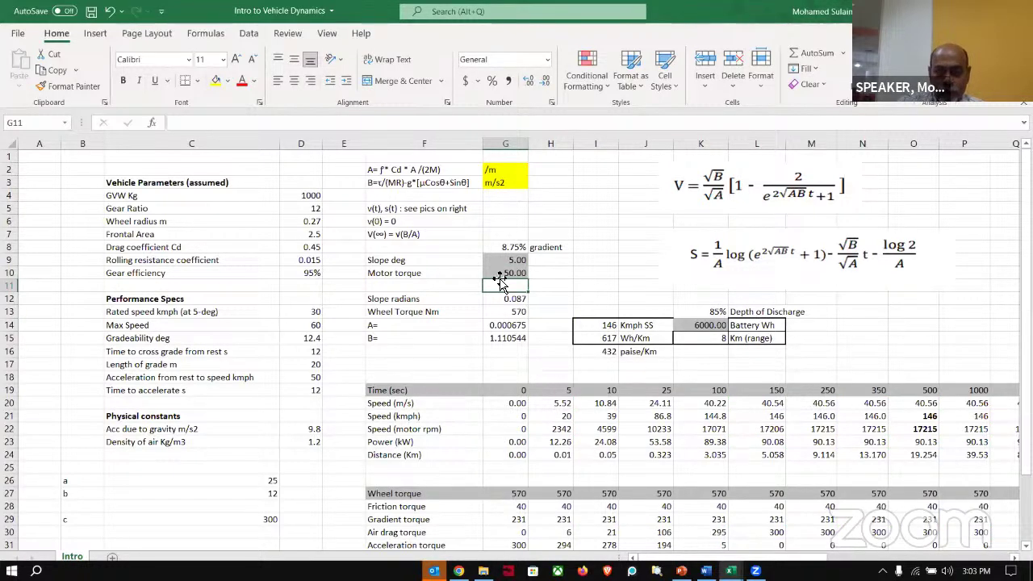
Run Goal Seek to bring the Kmph SS cell I14 to 25 by changing the Motor torque cell G10, and keep the solution
{"action": "left_click", "coordinate": [594, 324]}
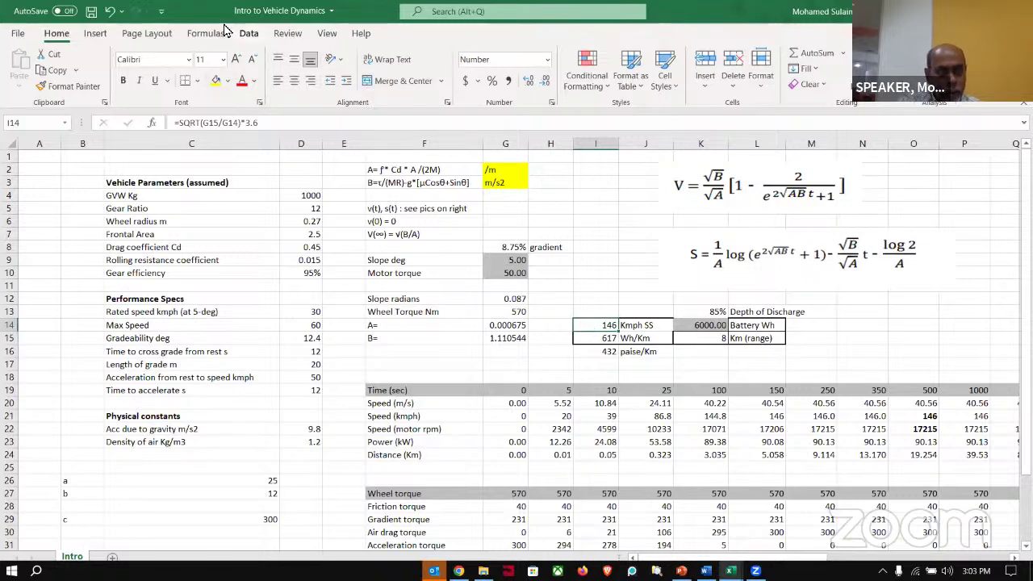
{"action": "left_click", "coordinate": [250, 37]}
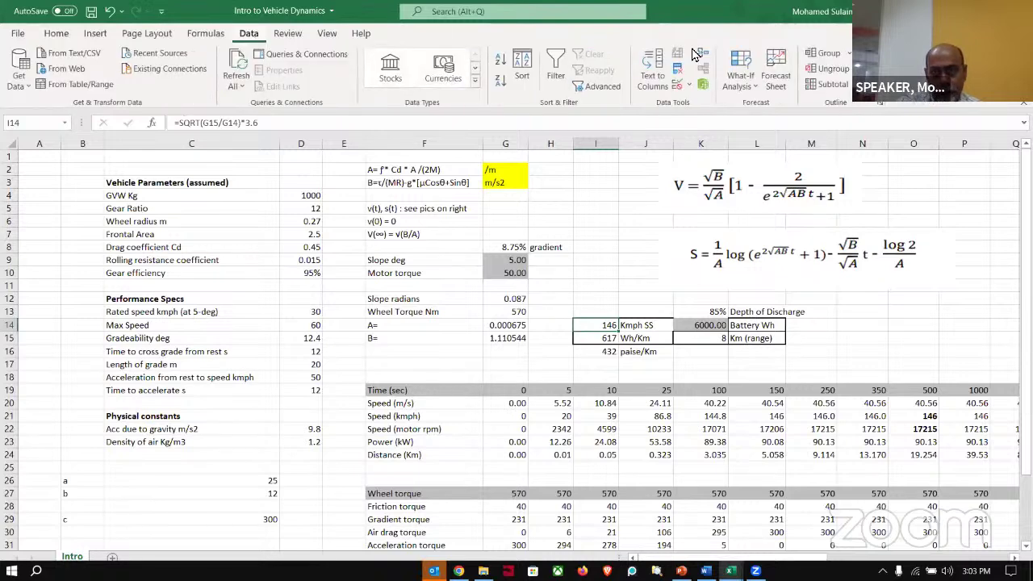
{"action": "left_click", "coordinate": [748, 87]}
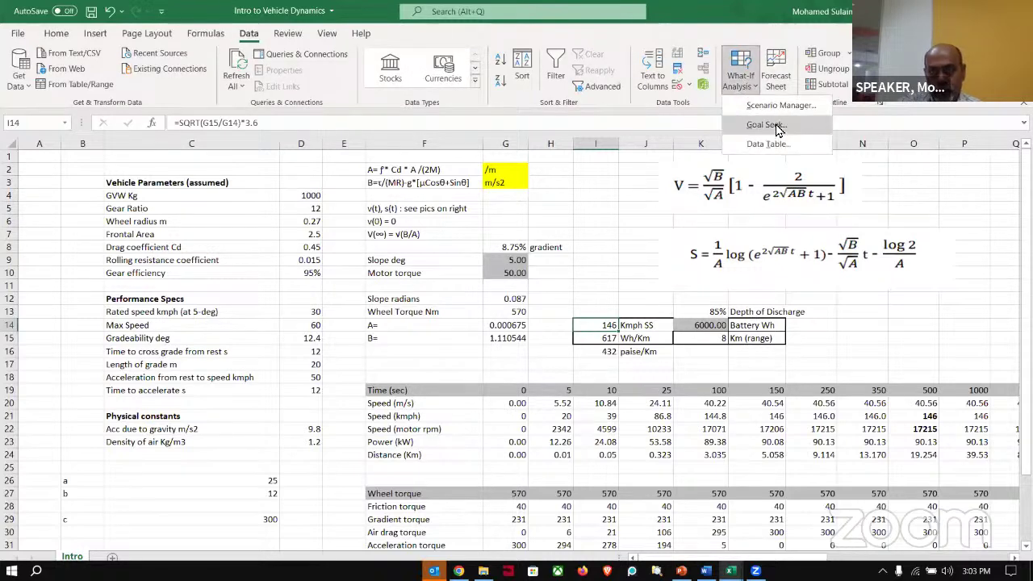
{"action": "left_click", "coordinate": [763, 125]}
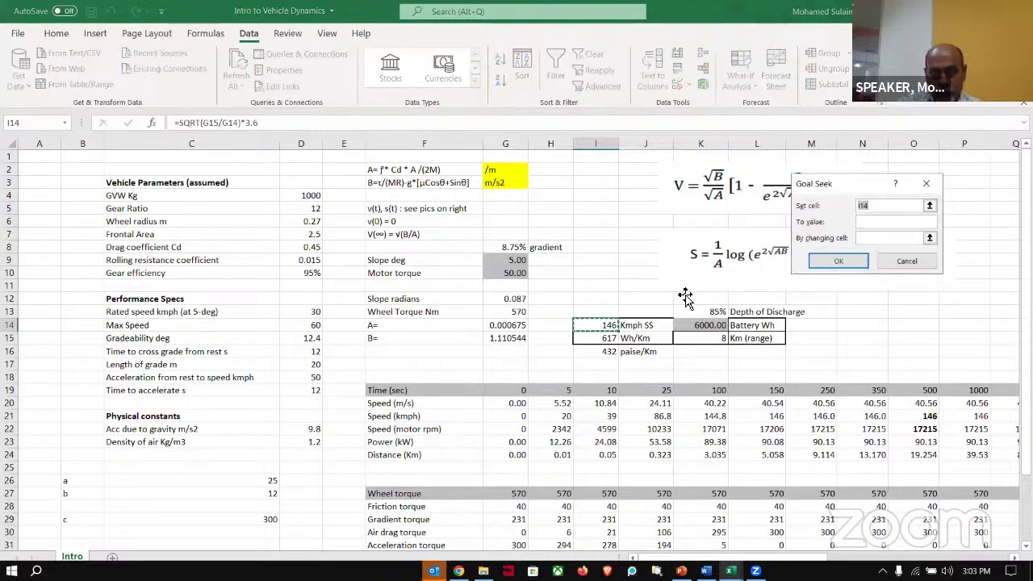
{"action": "left_click", "coordinate": [882, 221]}
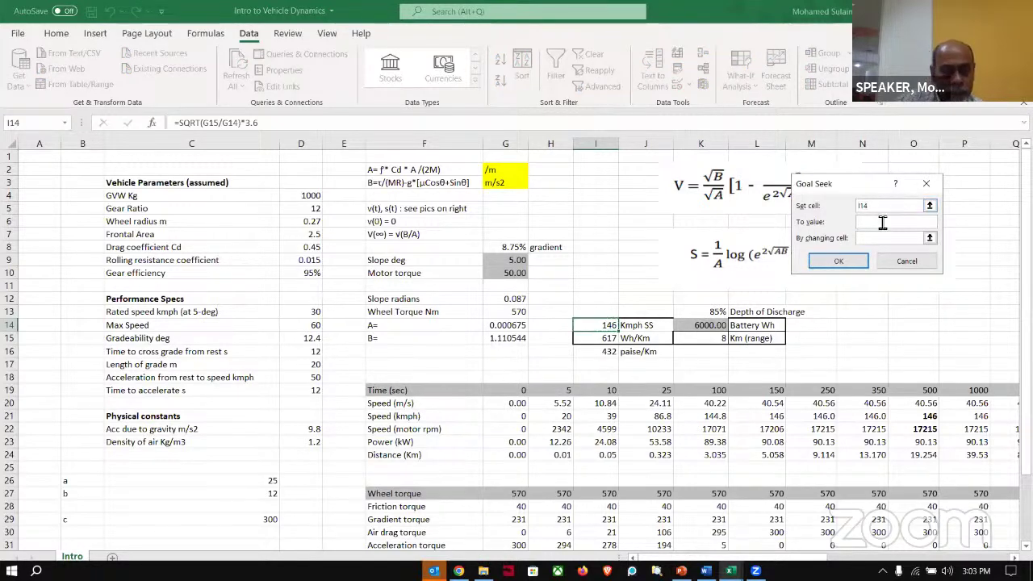
{"action": "type", "text": "25"}
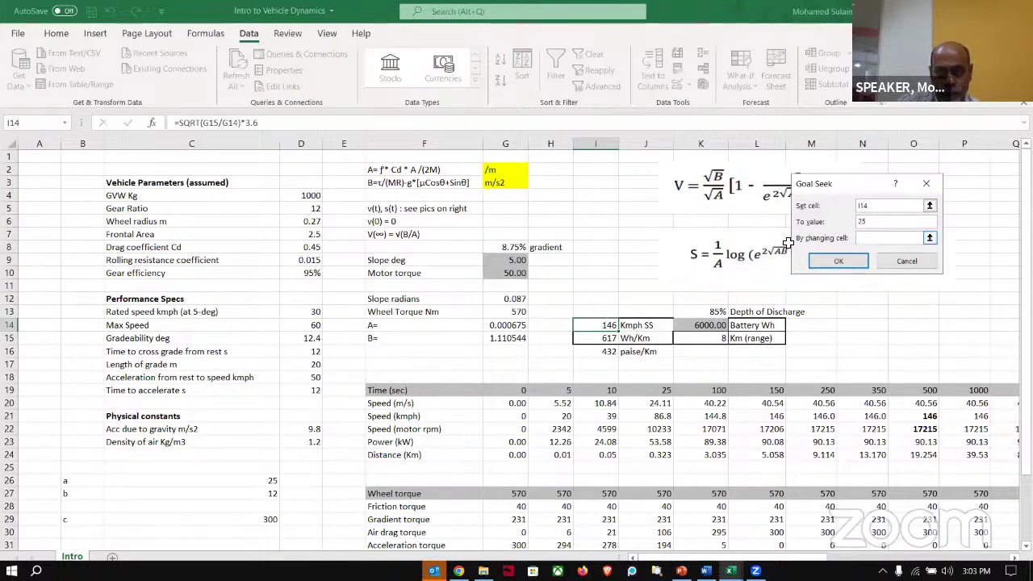
{"action": "left_click", "coordinate": [495, 272]}
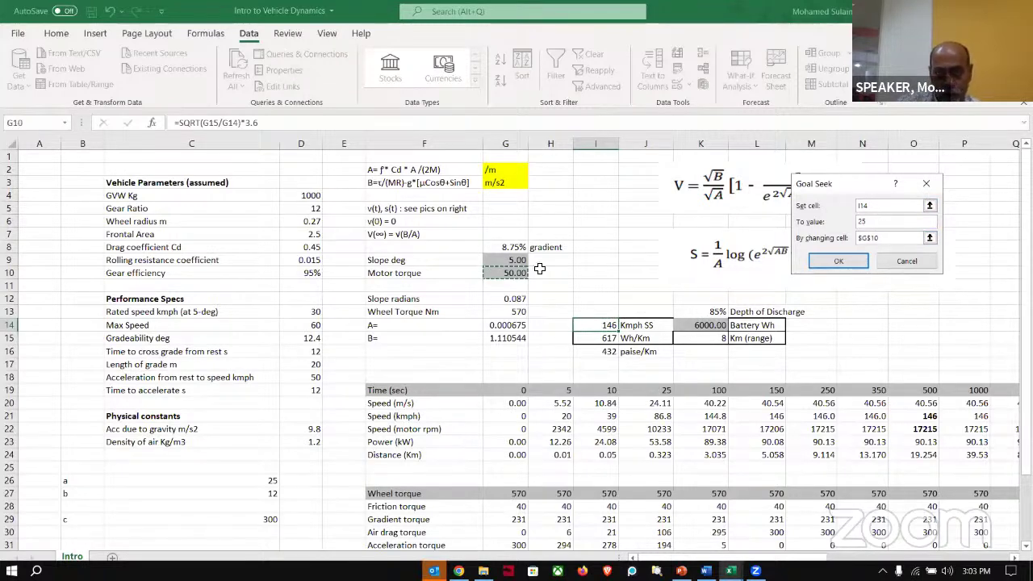
{"action": "left_click", "coordinate": [834, 265]}
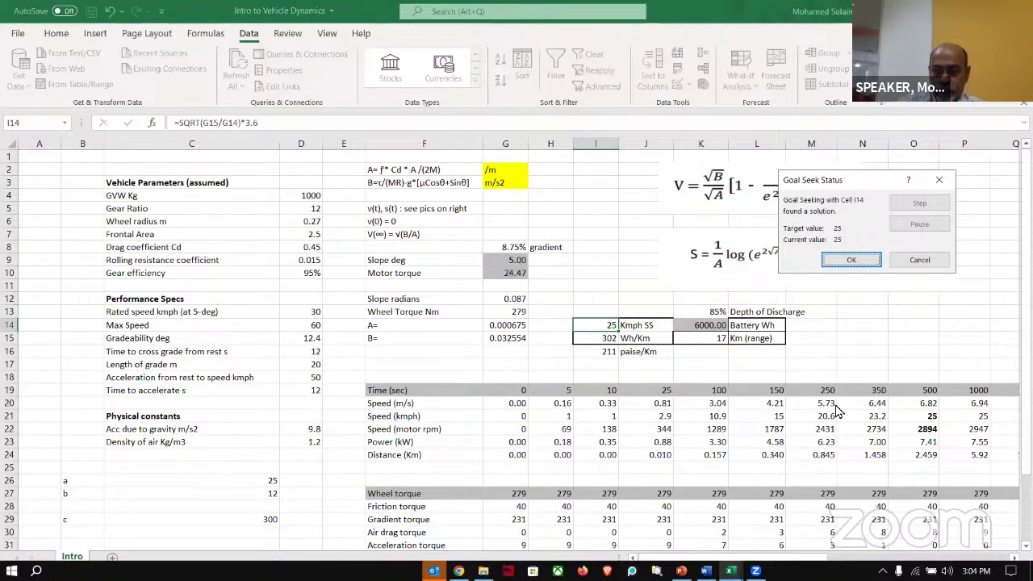
{"action": "left_click", "coordinate": [852, 261]}
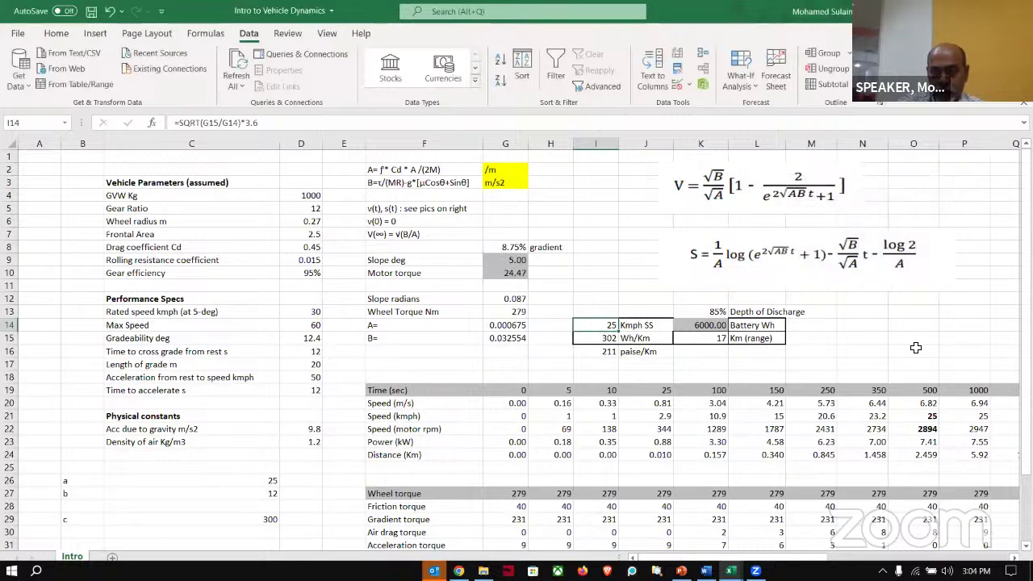
Examine the Speed (kmph) and Torque consumers wrt time charts for the 5-degree slope and 25 kmph steady-state speed
{"action": "scroll", "coordinate": [916, 348], "scroll_direction": "right", "scroll_amount": 5}
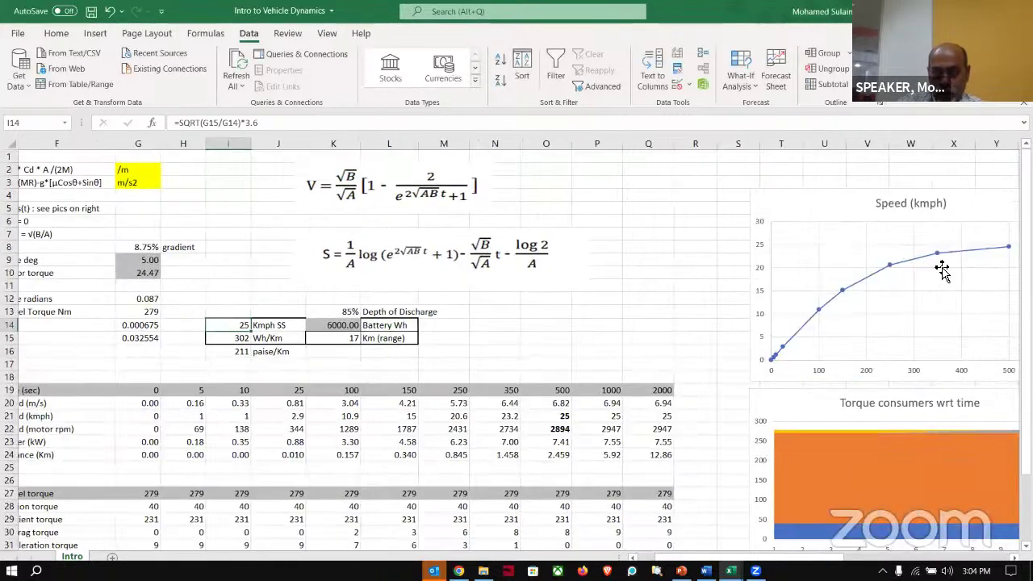
{"action": "scroll", "coordinate": [941, 270], "scroll_direction": "left", "scroll_amount": 1}
{"action": "scroll", "coordinate": [941, 270], "scroll_direction": "down", "scroll_amount": 1}
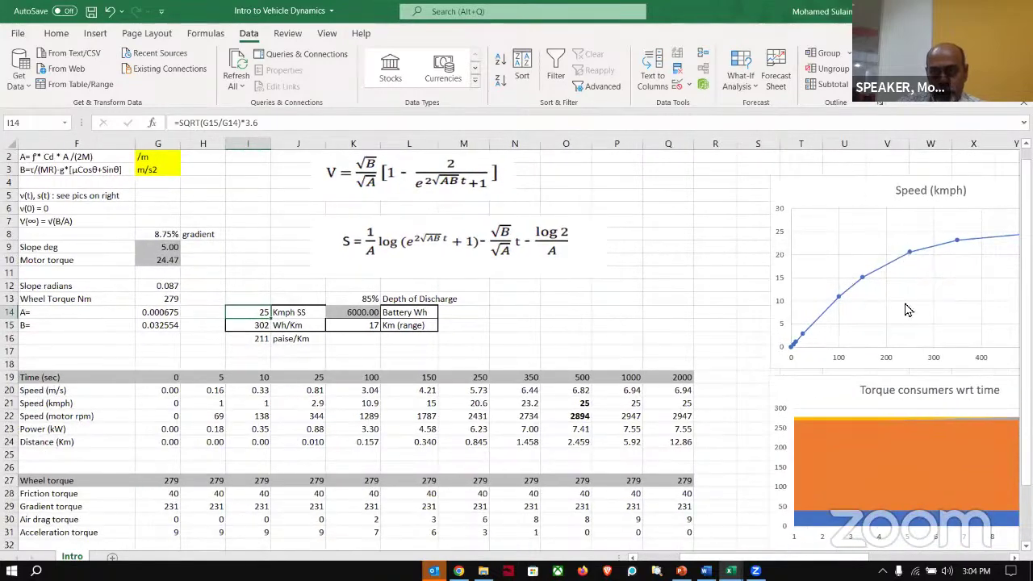
{"action": "scroll", "coordinate": [897, 306], "scroll_direction": "right", "scroll_amount": 1}
{"action": "scroll", "coordinate": [898, 306], "scroll_direction": "up", "scroll_amount": 1}
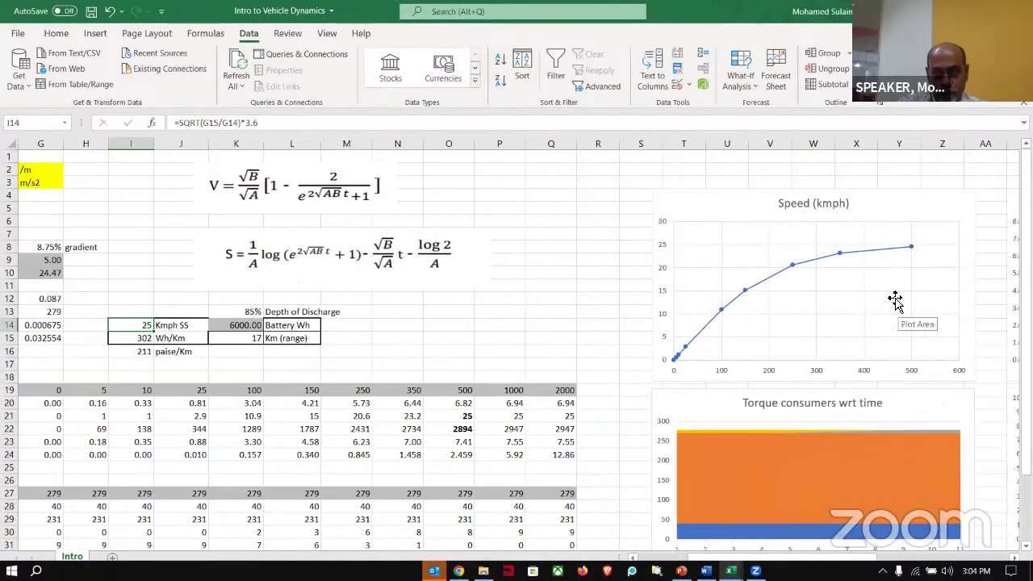
{"action": "scroll", "coordinate": [896, 301], "scroll_direction": "right", "scroll_amount": 2}
{"action": "left_click", "coordinate": [897, 219]}
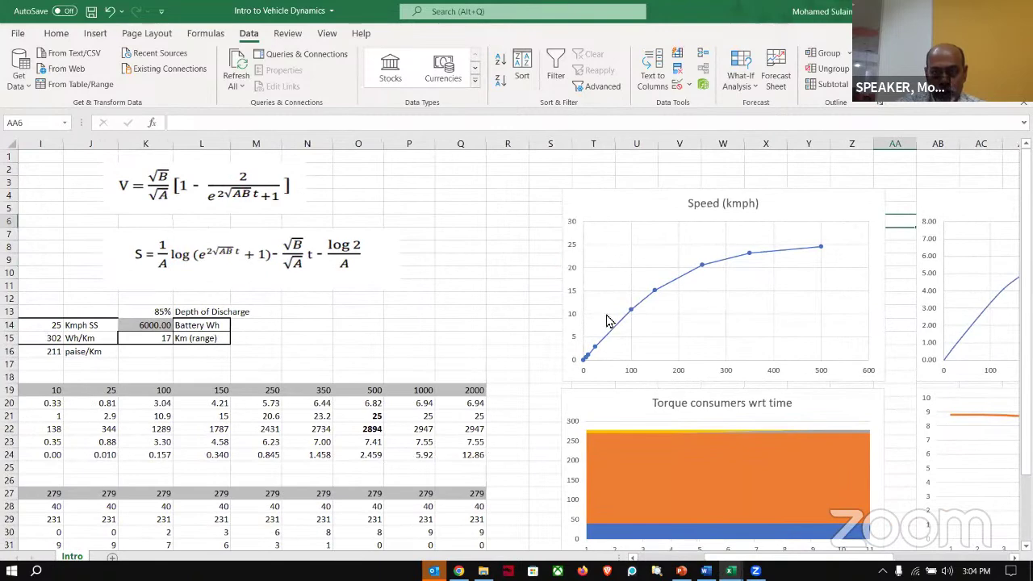
{"action": "mouse_move", "coordinate": [822, 250]}
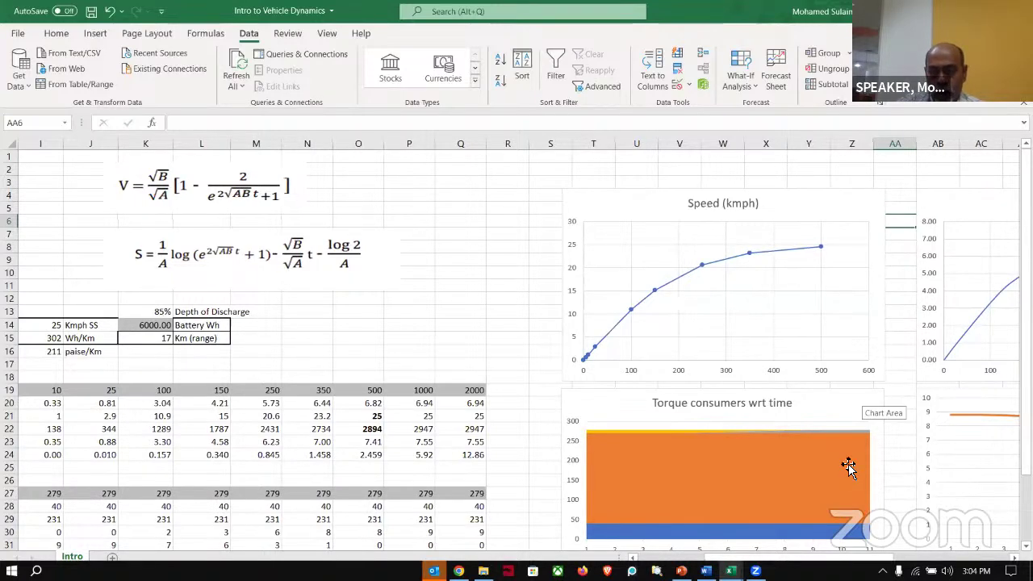
{"action": "scroll", "coordinate": [860, 396], "scroll_direction": "down", "scroll_amount": 1}
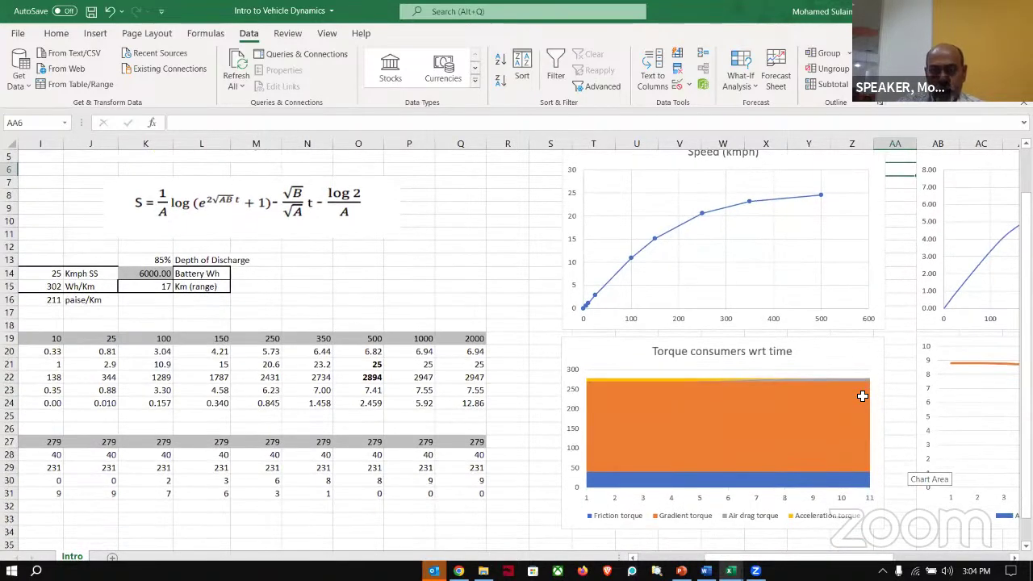
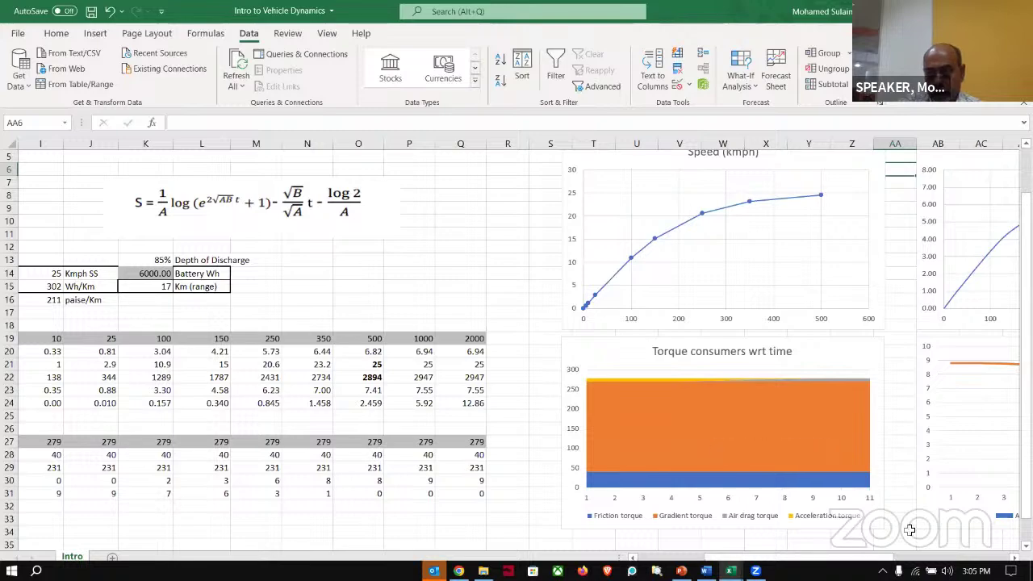
Examine the Power (kW), Distance (Km) and torque charts for the 5-degree slope, and return to the input parameters and time table
{"action": "scroll", "coordinate": [909, 529], "scroll_direction": "right", "scroll_amount": 5}
{"action": "scroll", "coordinate": [909, 529], "scroll_direction": "up", "scroll_amount": 2}
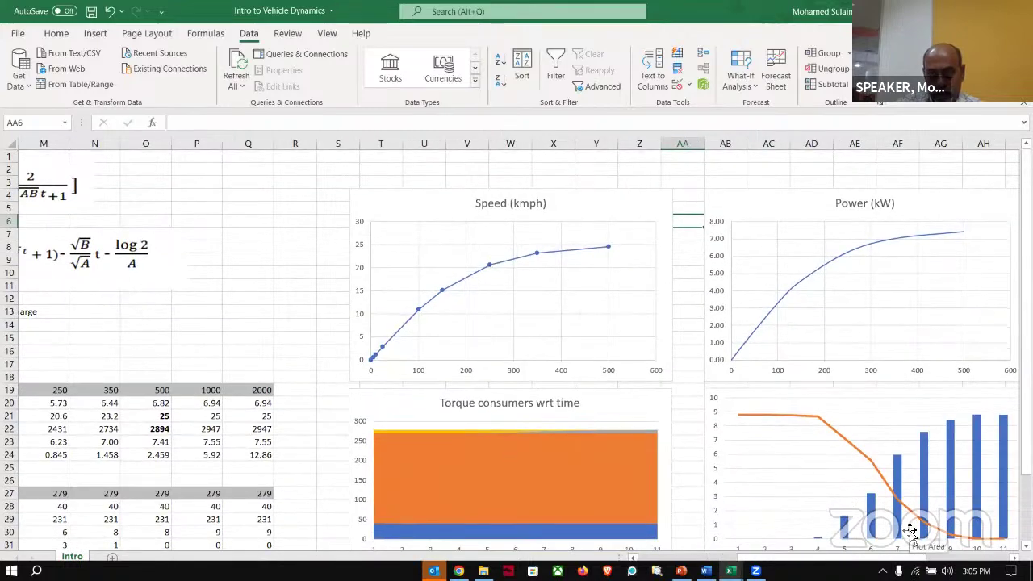
{"action": "scroll", "coordinate": [909, 530], "scroll_direction": "right", "scroll_amount": 2}
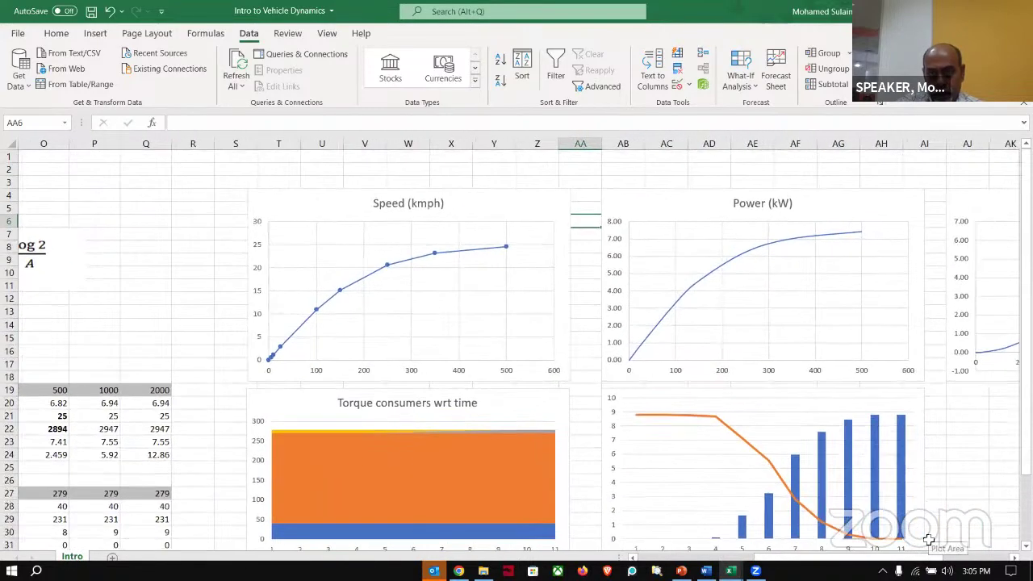
{"action": "scroll", "coordinate": [929, 538], "scroll_direction": "down", "scroll_amount": 1}
{"action": "scroll", "coordinate": [929, 539], "scroll_direction": "right", "scroll_amount": 1}
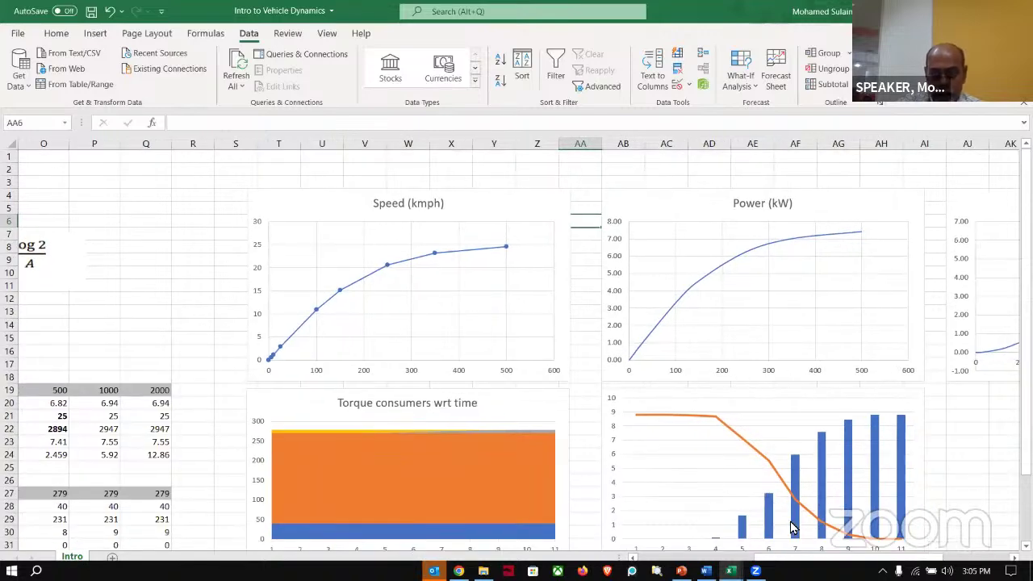
{"action": "mouse_move", "coordinate": [788, 438]}
{"action": "scroll", "coordinate": [951, 497], "scroll_direction": "right", "scroll_amount": 3}
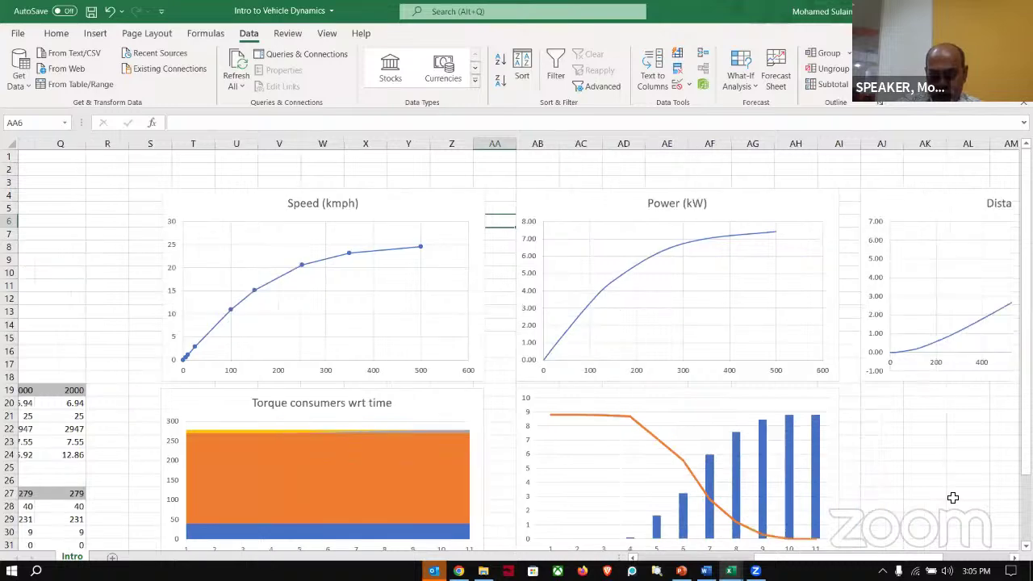
{"action": "scroll", "coordinate": [906, 481], "scroll_direction": "right", "scroll_amount": 3}
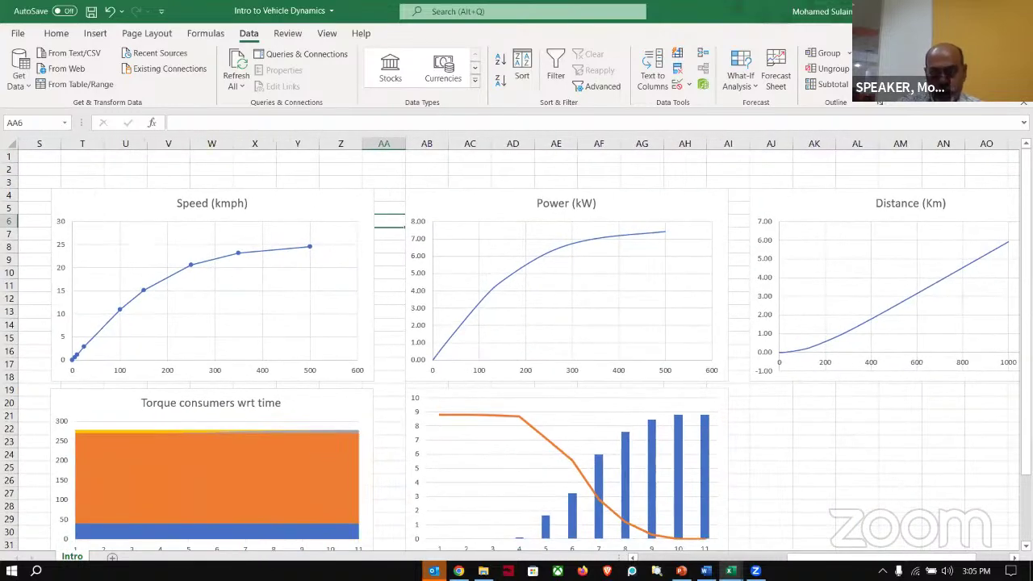
{"action": "scroll", "coordinate": [848, 461], "scroll_direction": "left", "scroll_amount": 5}
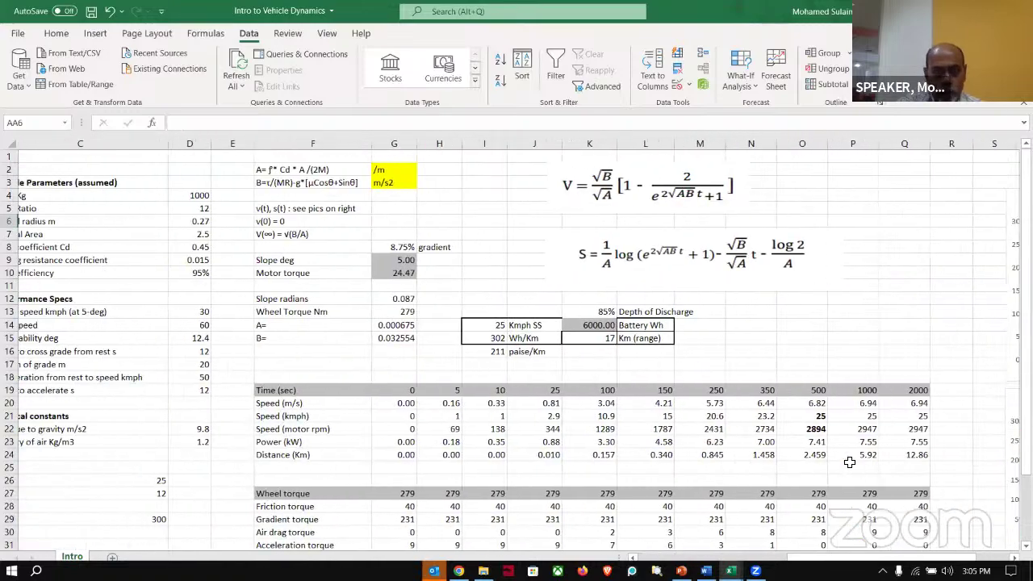
{"action": "scroll", "coordinate": [850, 462], "scroll_direction": "left", "scroll_amount": 3}
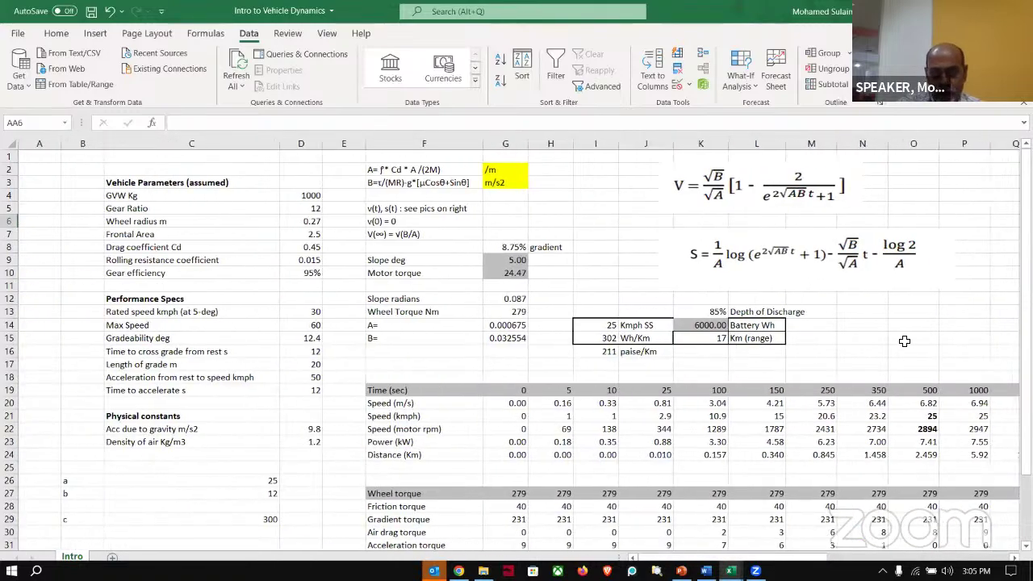
{"action": "left_click", "coordinate": [905, 341]}
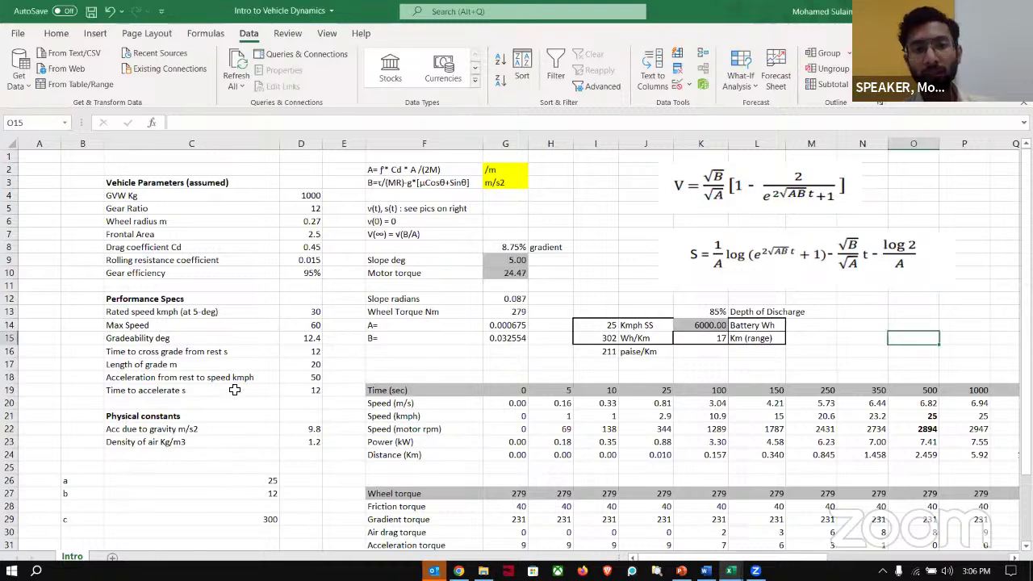
Switch to the Play with Vehicle Dynamics workbook and review the vehicle parameter labels in C4:C10 of the define sheet
{"action": "key", "text": "alt+Tab"}
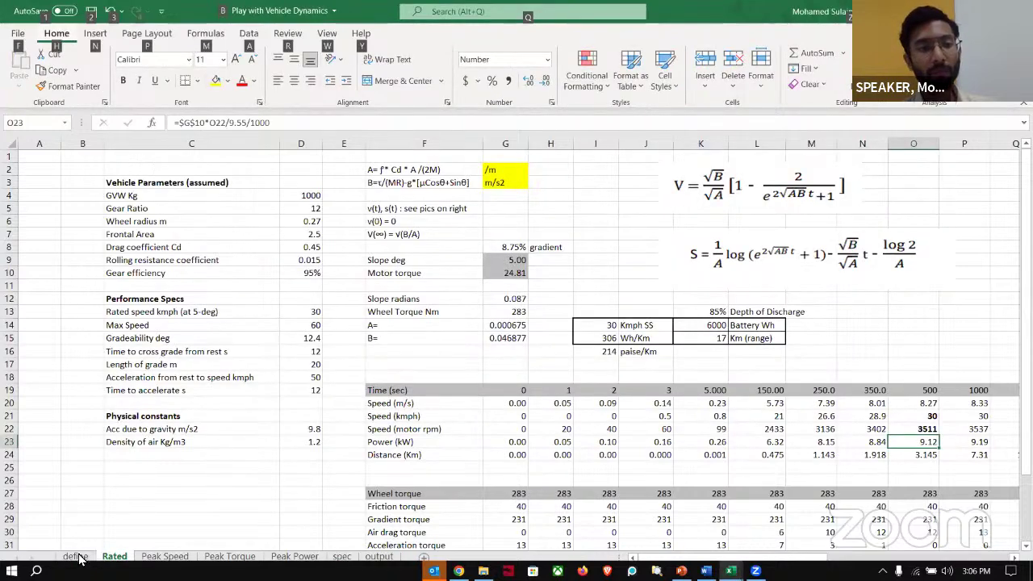
{"action": "left_click", "coordinate": [78, 556]}
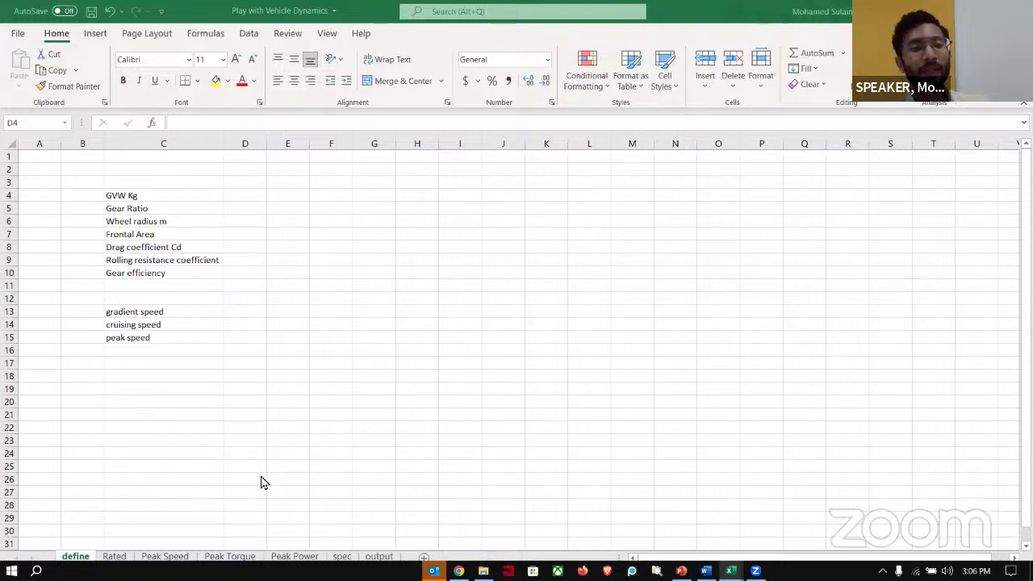
{"action": "left_click", "coordinate": [114, 556]}
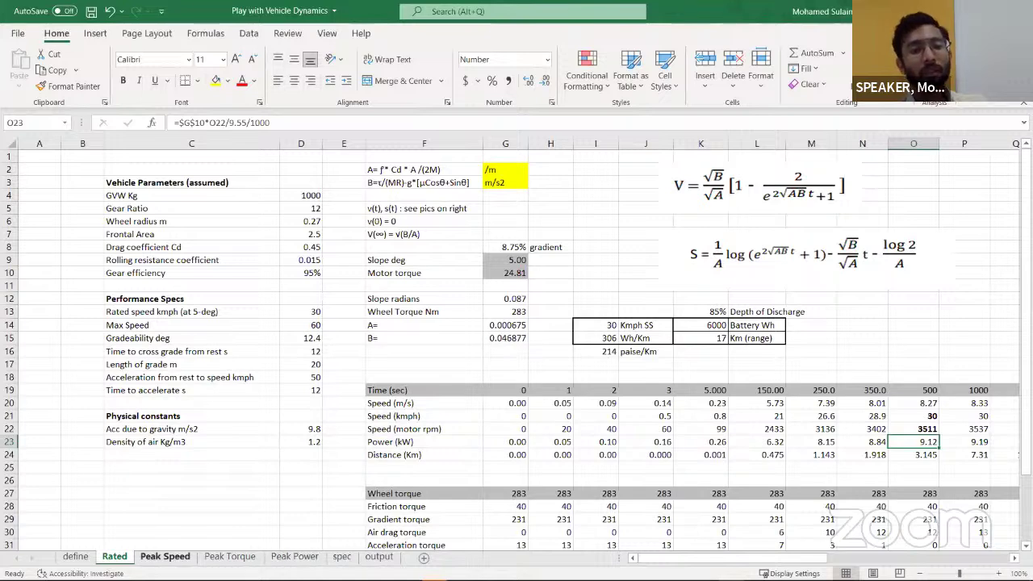
{"action": "left_click", "coordinate": [75, 555]}
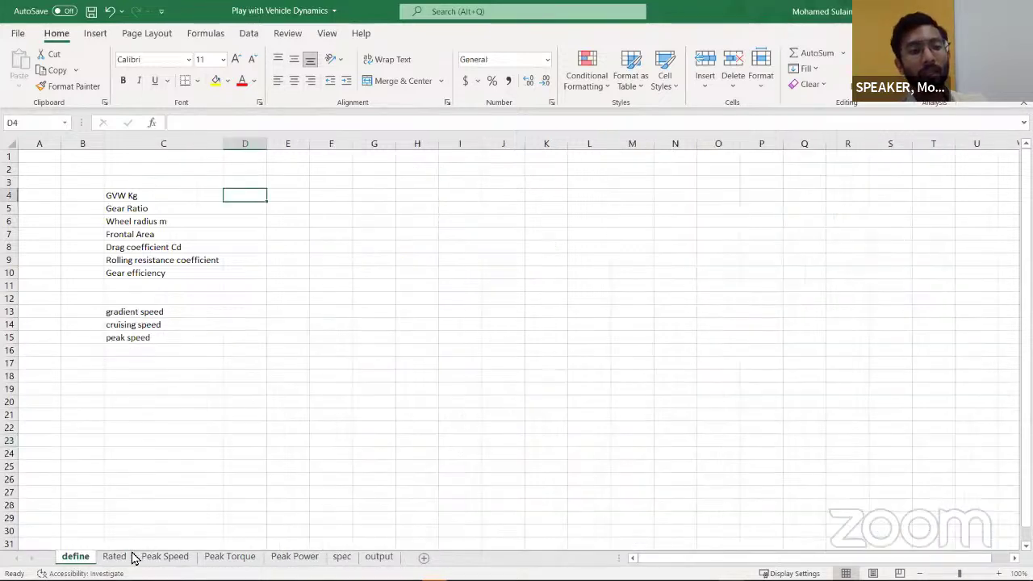
{"action": "left_click_drag", "start_coordinate": [144, 195], "coordinate": [134, 281]}
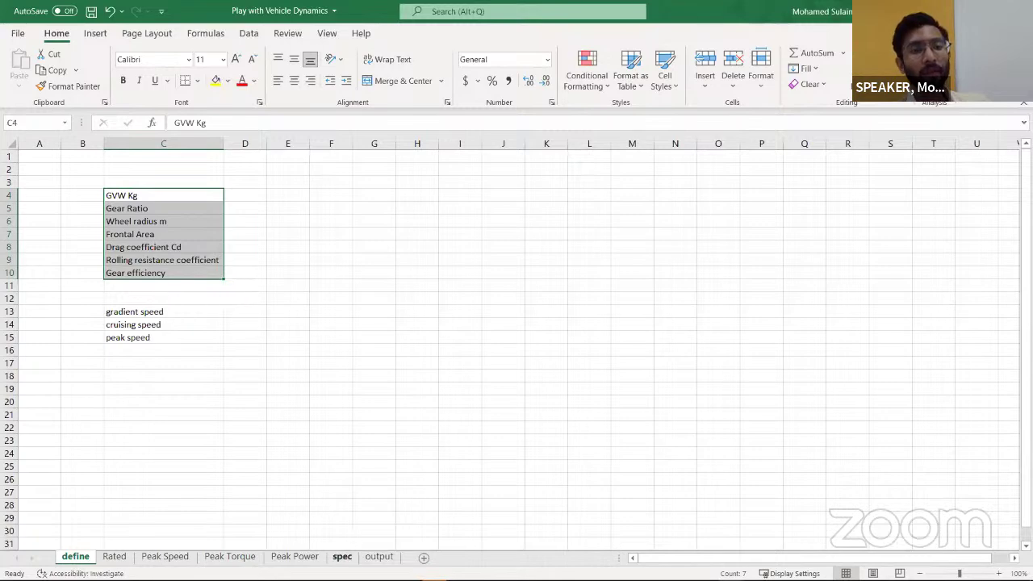
Examine the continuous-mode Peak Speed torque and power values on the spec sheet
{"action": "left_click", "coordinate": [342, 556]}
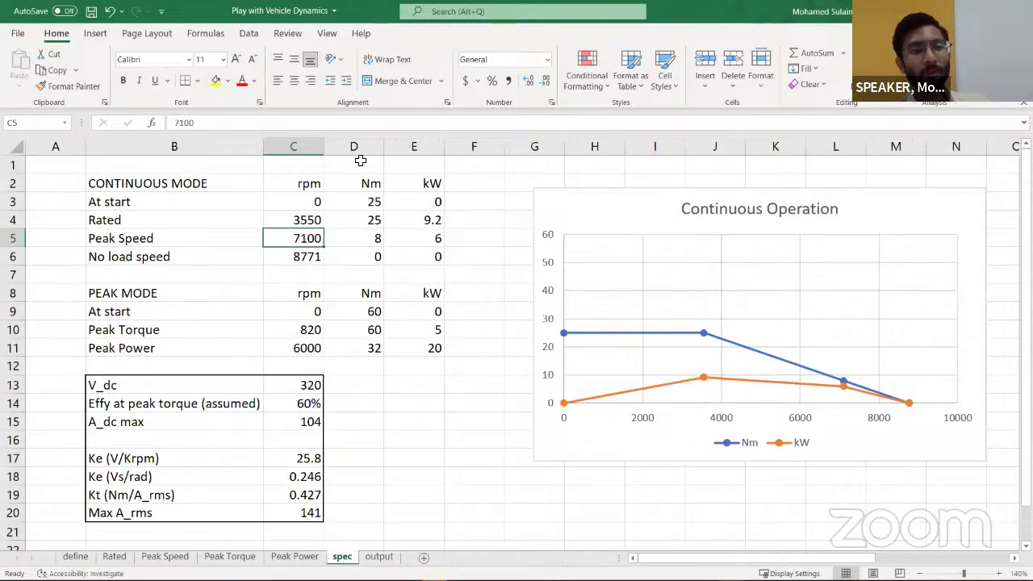
{"action": "left_click", "coordinate": [355, 238]}
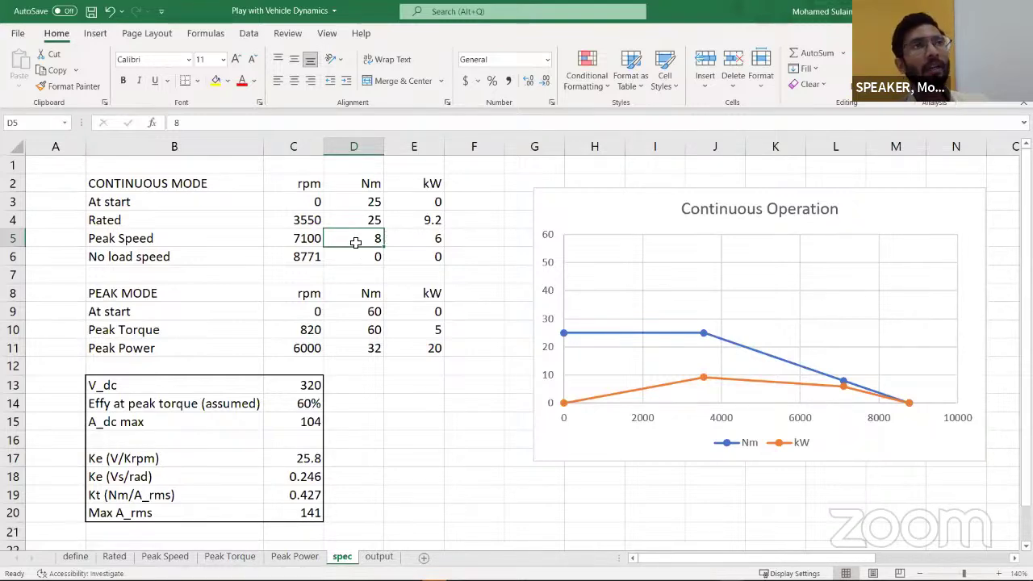
{"action": "left_click", "coordinate": [396, 244]}
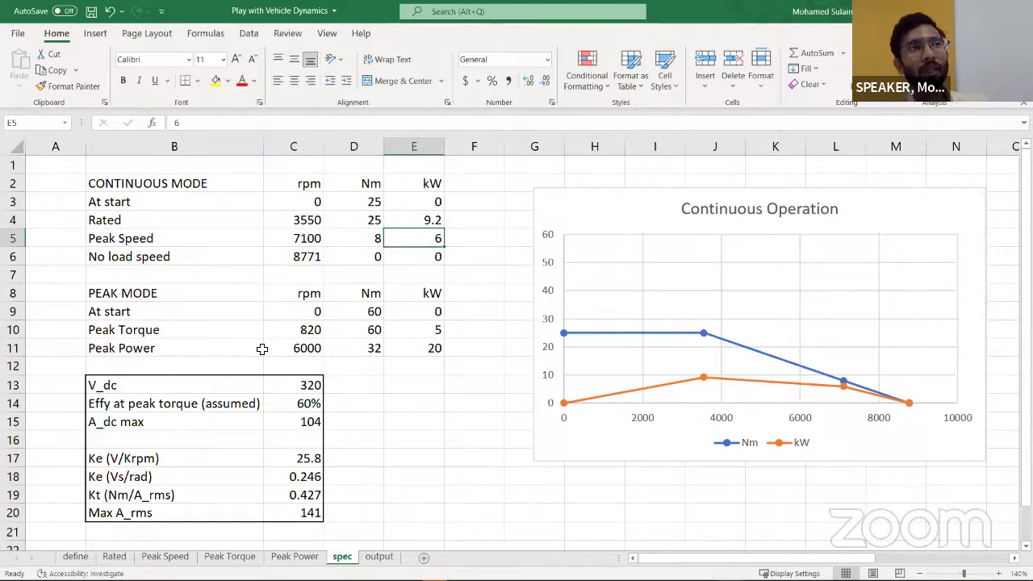
Show the Rated sheet and select the vehicle parameter values in D4:D10
{"action": "left_click", "coordinate": [87, 558]}
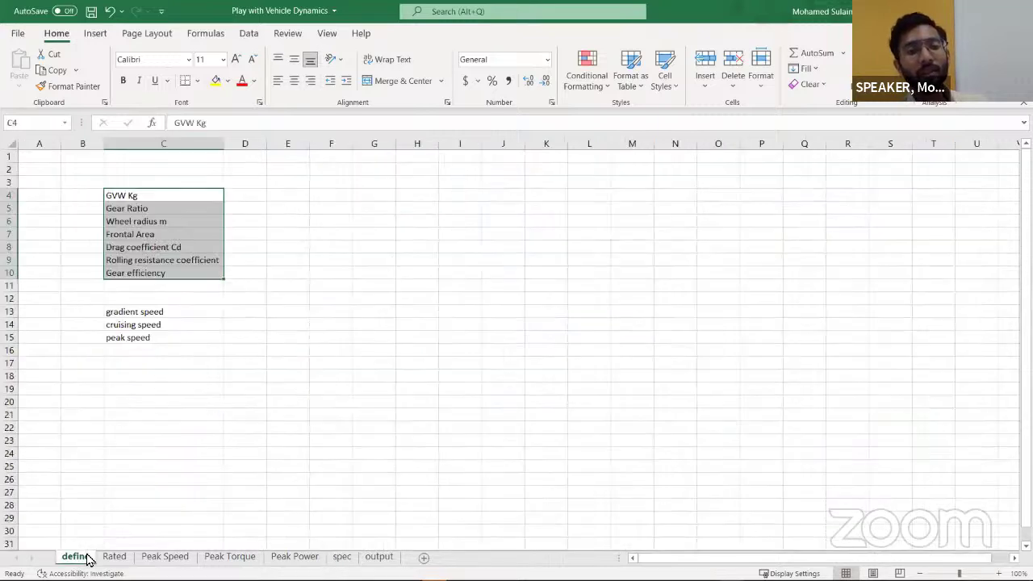
{"action": "left_click", "coordinate": [114, 557]}
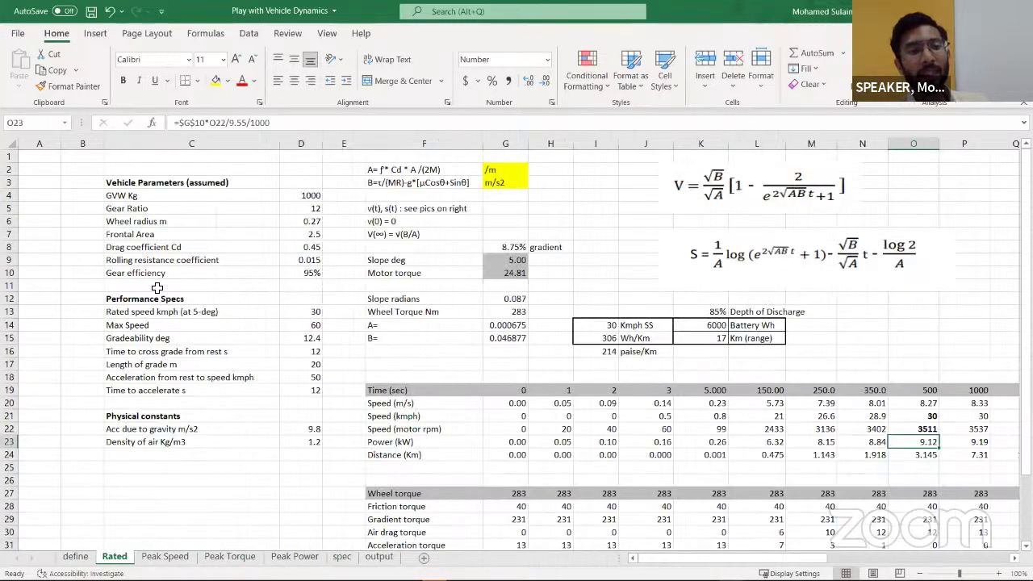
{"action": "left_click", "coordinate": [200, 256]}
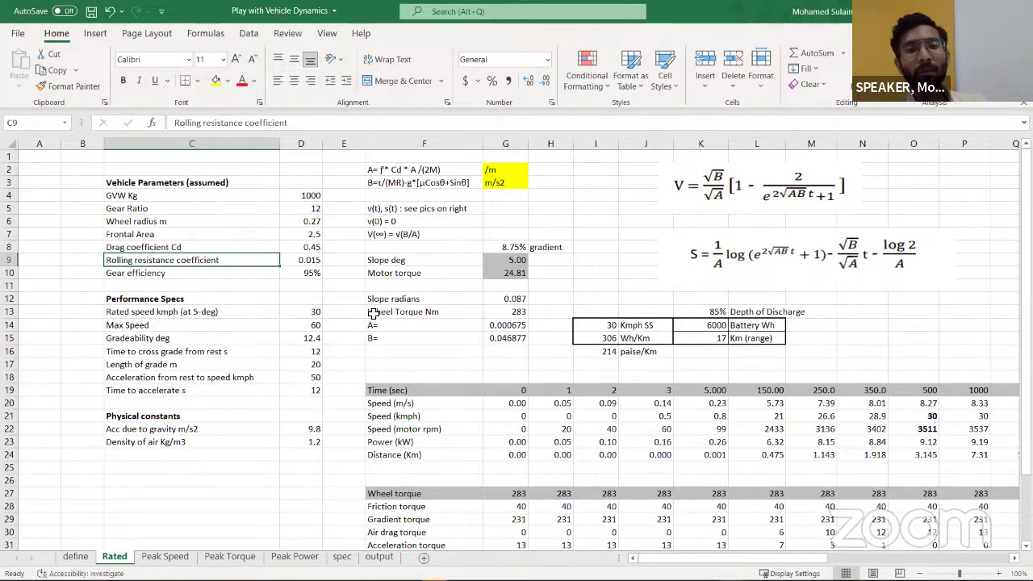
{"action": "left_click_drag", "start_coordinate": [306, 197], "coordinate": [303, 273]}
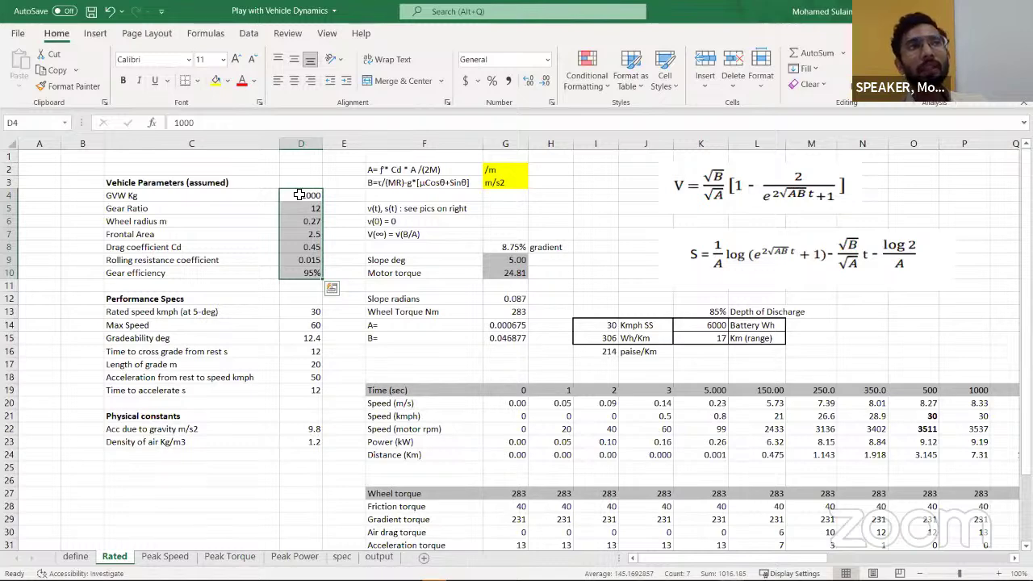
Go through the Rated sheet's vehicle parameters one by one, from GVW and gear ratio to drag, rolling resistance and gear efficiency
{"action": "left_click", "coordinate": [298, 194]}
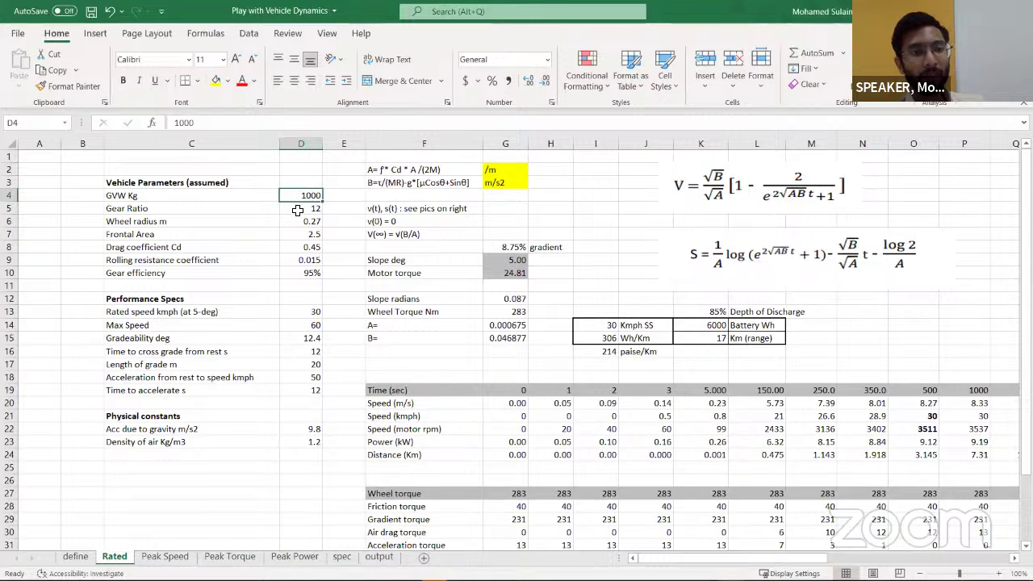
{"action": "left_click", "coordinate": [298, 210]}
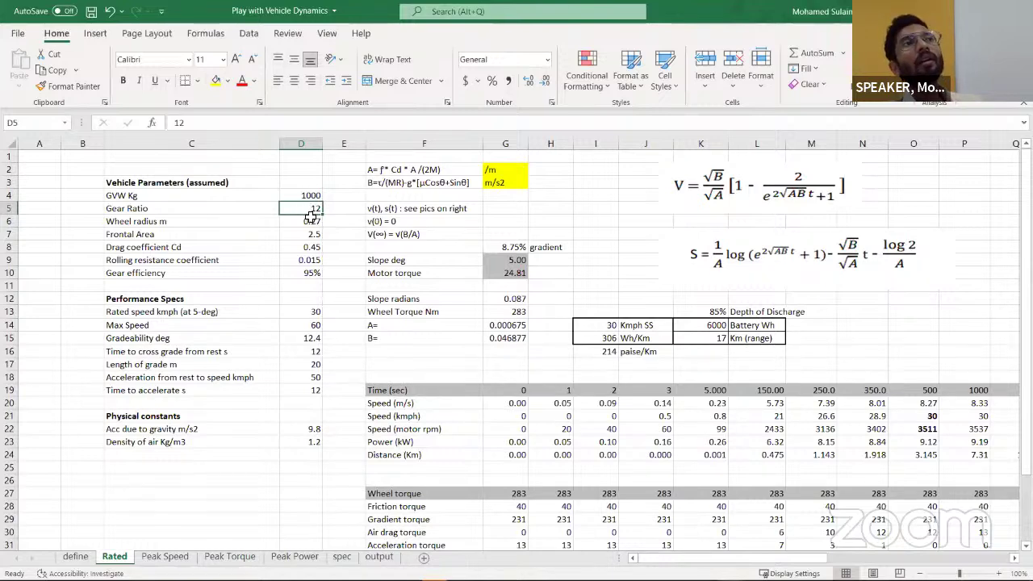
{"action": "left_click", "coordinate": [310, 223]}
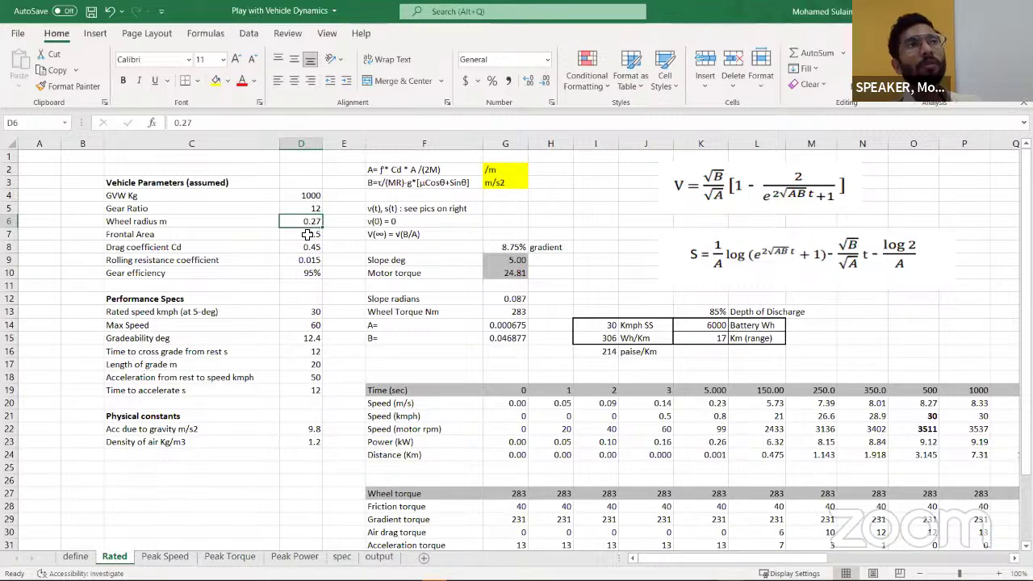
{"action": "left_click", "coordinate": [308, 234]}
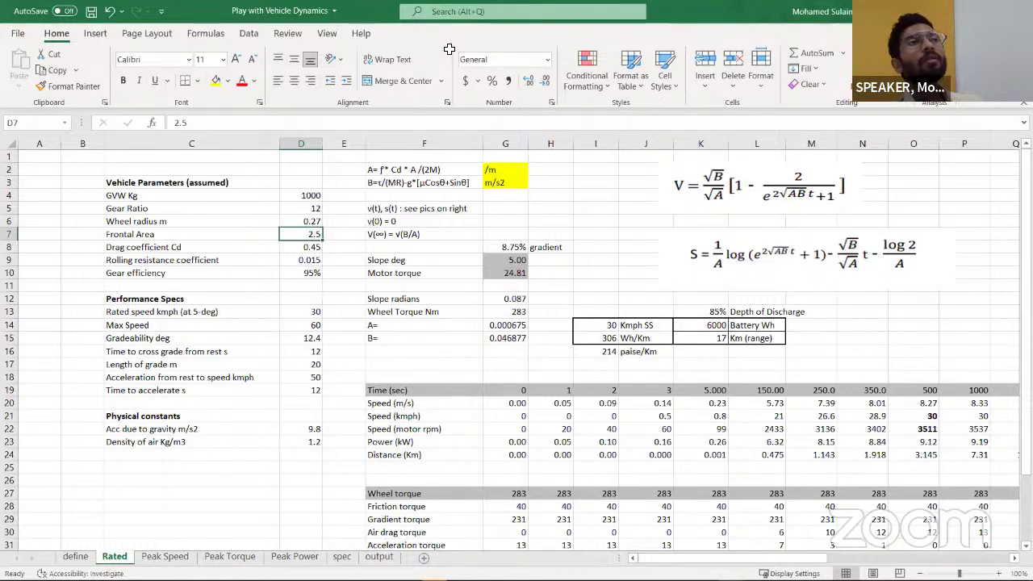
{"action": "left_click", "coordinate": [303, 257]}
{"action": "left_click", "coordinate": [301, 250]}
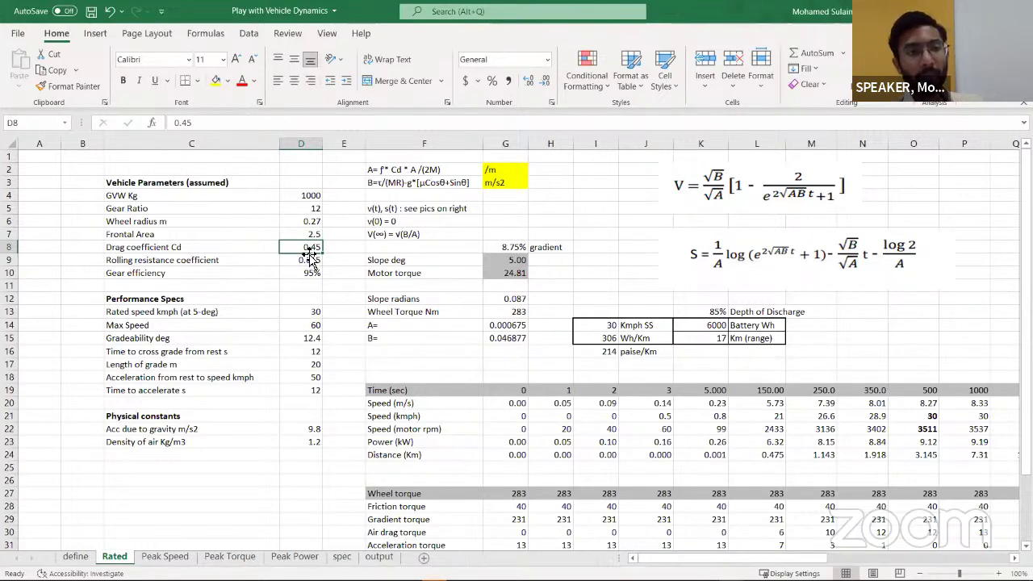
{"action": "left_click", "coordinate": [303, 259]}
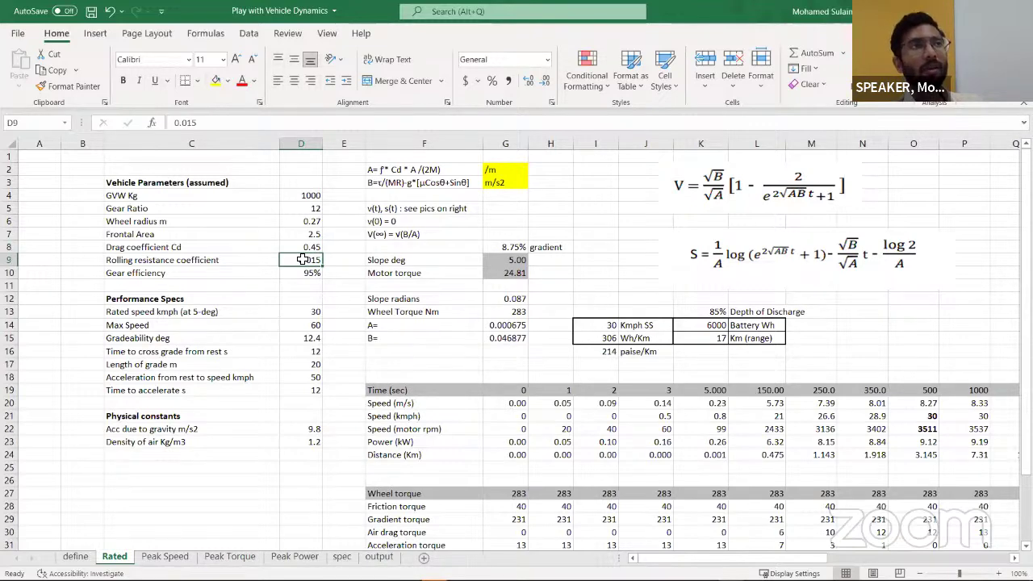
{"action": "left_click_drag", "start_coordinate": [304, 246], "coordinate": [306, 257]}
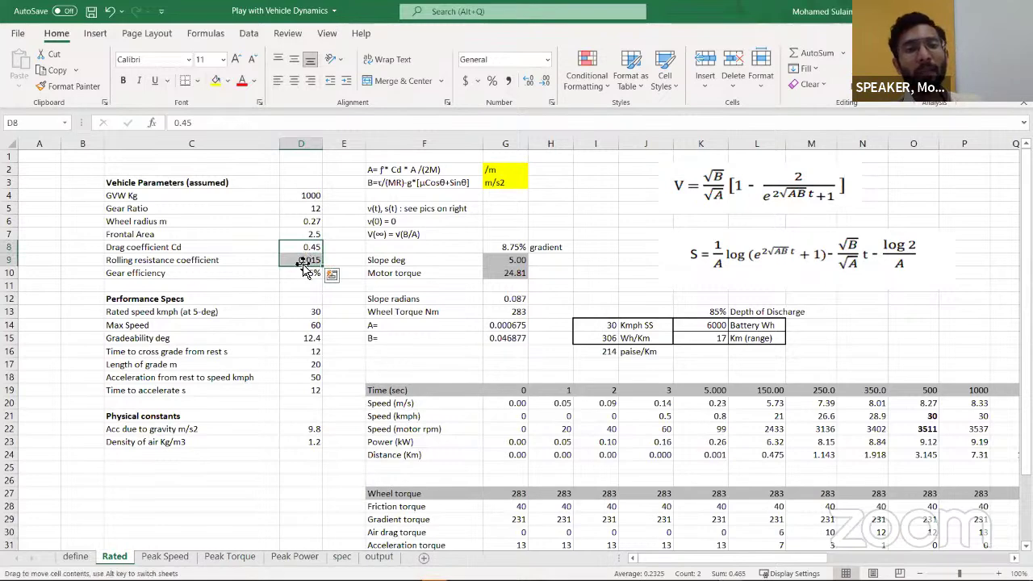
{"action": "left_click", "coordinate": [300, 261]}
{"action": "left_click", "coordinate": [293, 273]}
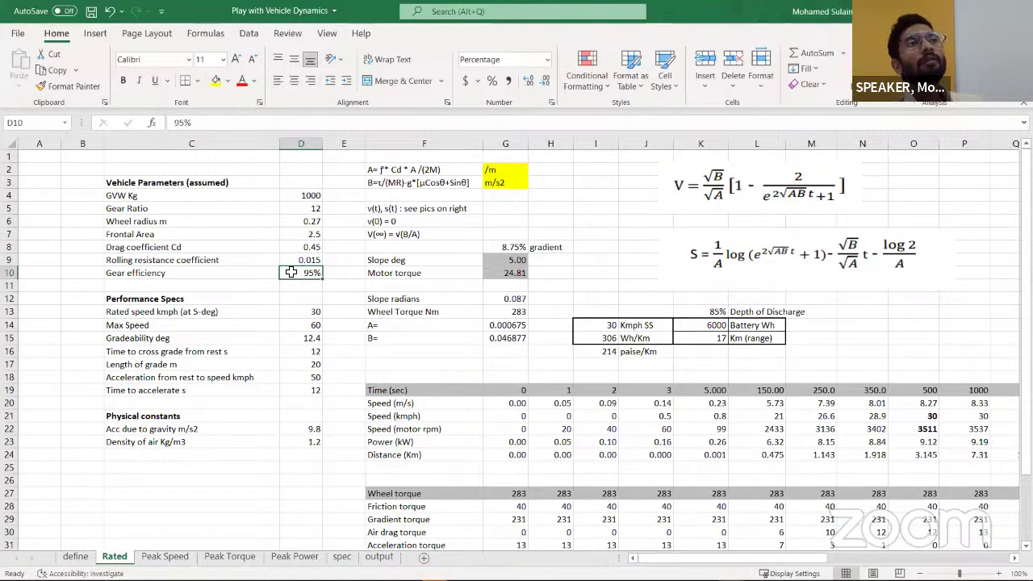
{"action": "left_click", "coordinate": [302, 211]}
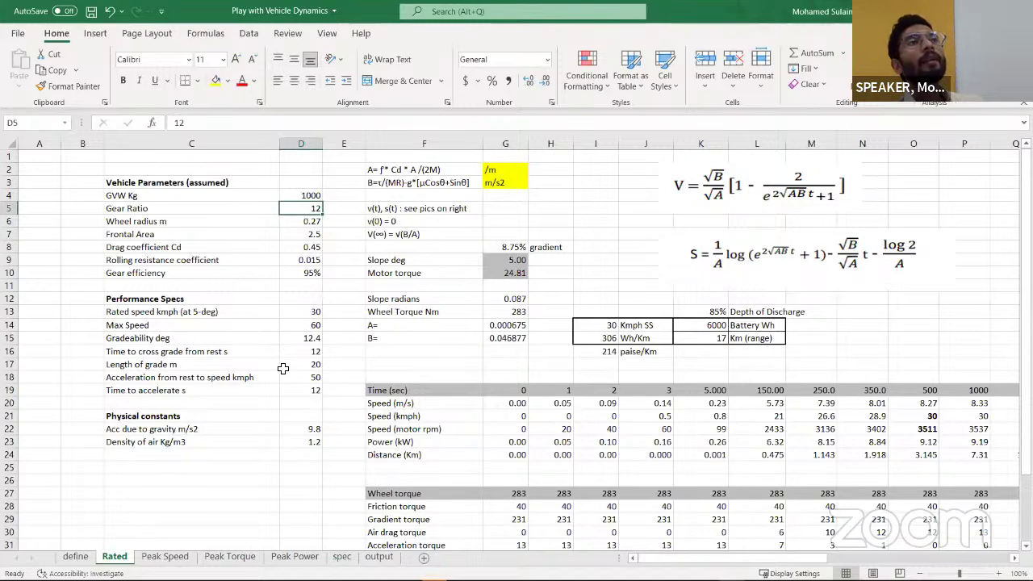
Review the rated speed at 5 degrees under Performance Specs on the Rated sheet
{"action": "left_click", "coordinate": [305, 324]}
{"action": "left_click", "coordinate": [303, 314]}
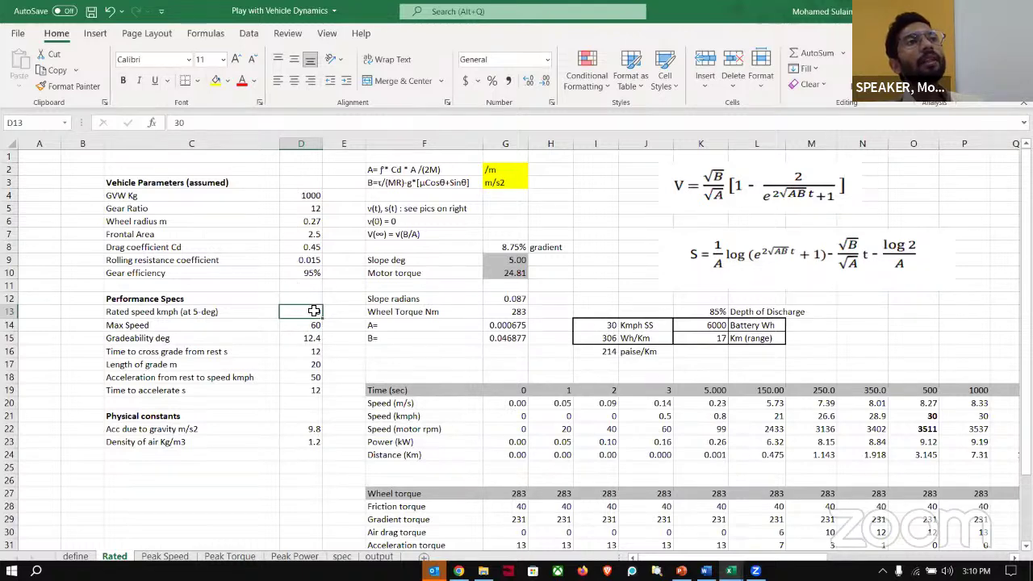
{"action": "left_click", "coordinate": [267, 314]}
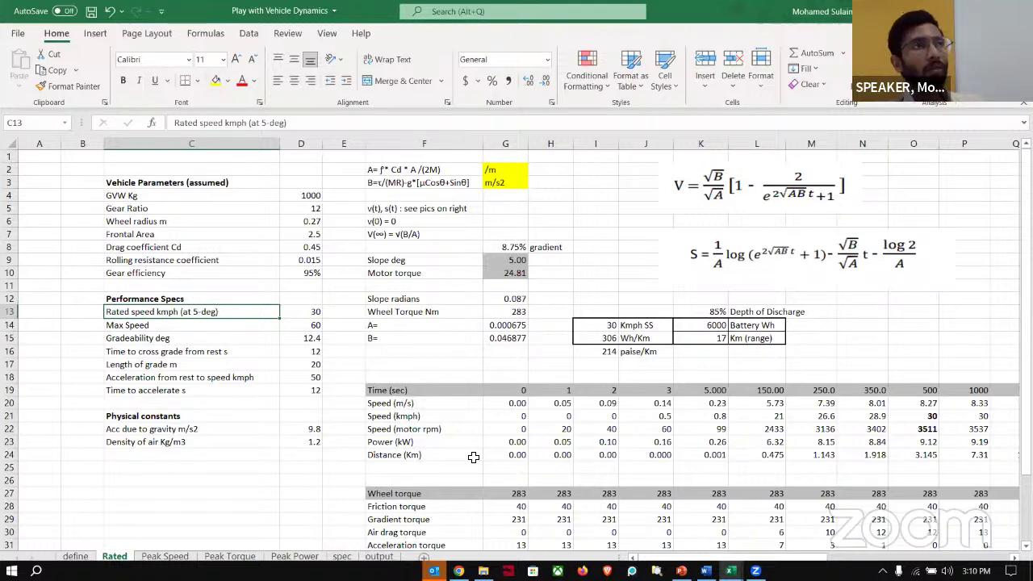
Examine the Slope deg and Motor torque inputs in G9:G10 and the Power (kW) row of the time table
{"action": "left_click", "coordinate": [506, 271]}
{"action": "left_click", "coordinate": [500, 261]}
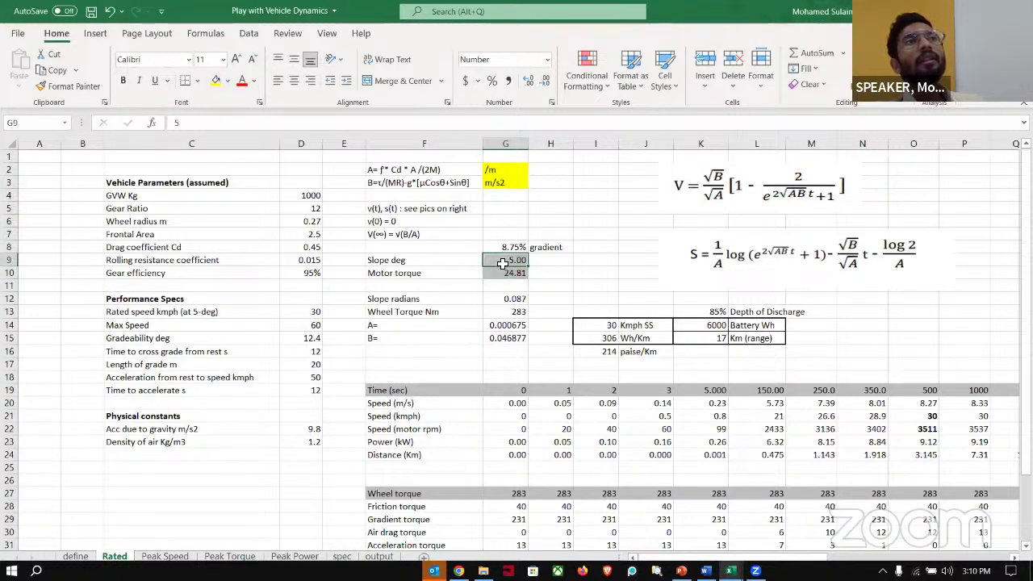
{"action": "left_click_drag", "start_coordinate": [500, 263], "coordinate": [502, 269]}
{"action": "scroll", "coordinate": [801, 422], "scroll_direction": "right", "scroll_amount": 1}
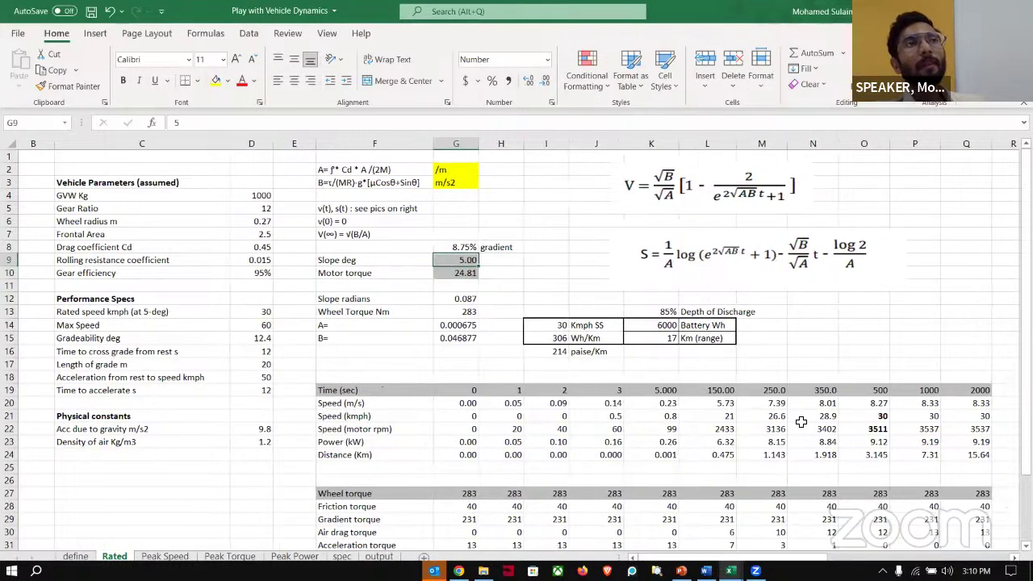
{"action": "left_click", "coordinate": [388, 443]}
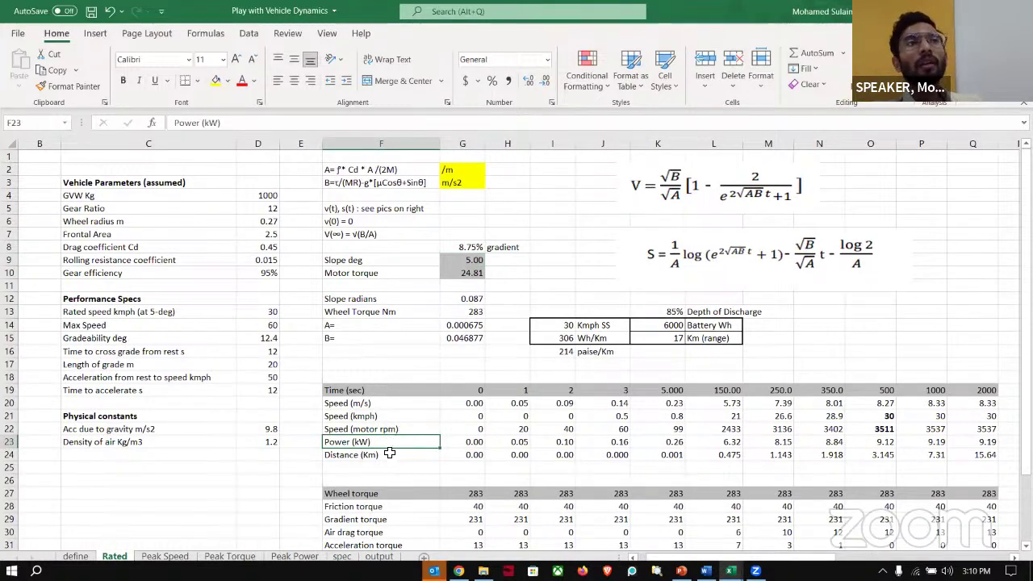
Examine the Power (kW) formula in L23 and the wheel torque breakdown rows of the Rated sheet
{"action": "scroll", "coordinate": [390, 453], "scroll_direction": "down", "scroll_amount": 1}
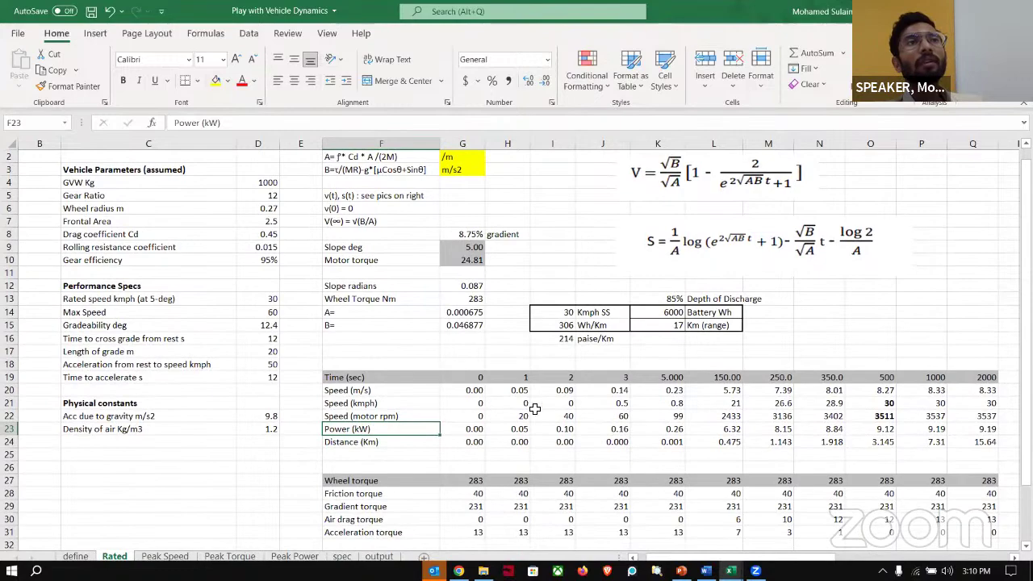
{"action": "left_click", "coordinate": [707, 430]}
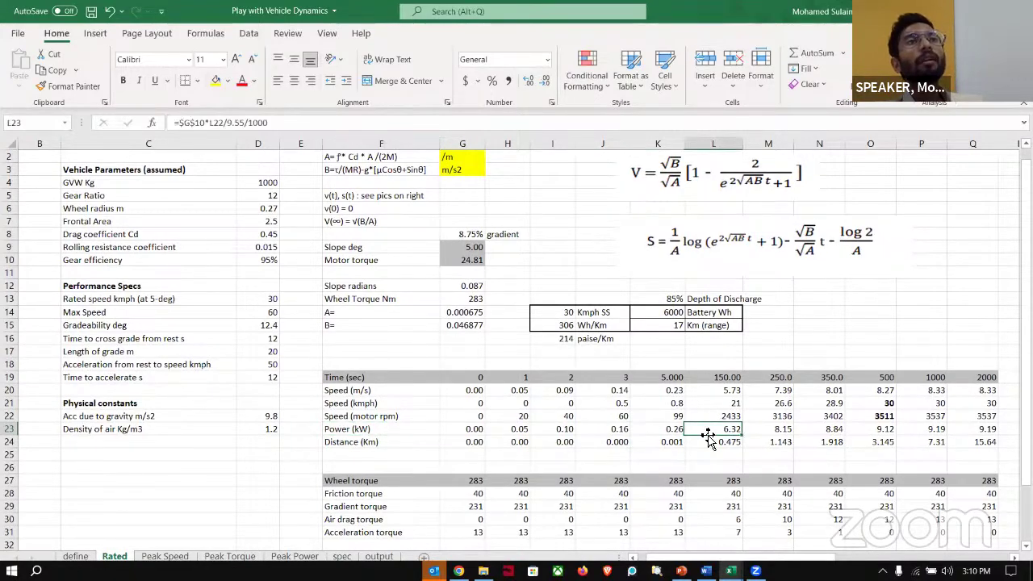
{"action": "scroll", "coordinate": [572, 444], "scroll_direction": "down", "scroll_amount": 4}
{"action": "scroll", "coordinate": [572, 444], "scroll_direction": "right", "scroll_amount": 1}
{"action": "scroll", "coordinate": [408, 416], "scroll_direction": "up", "scroll_amount": 3}
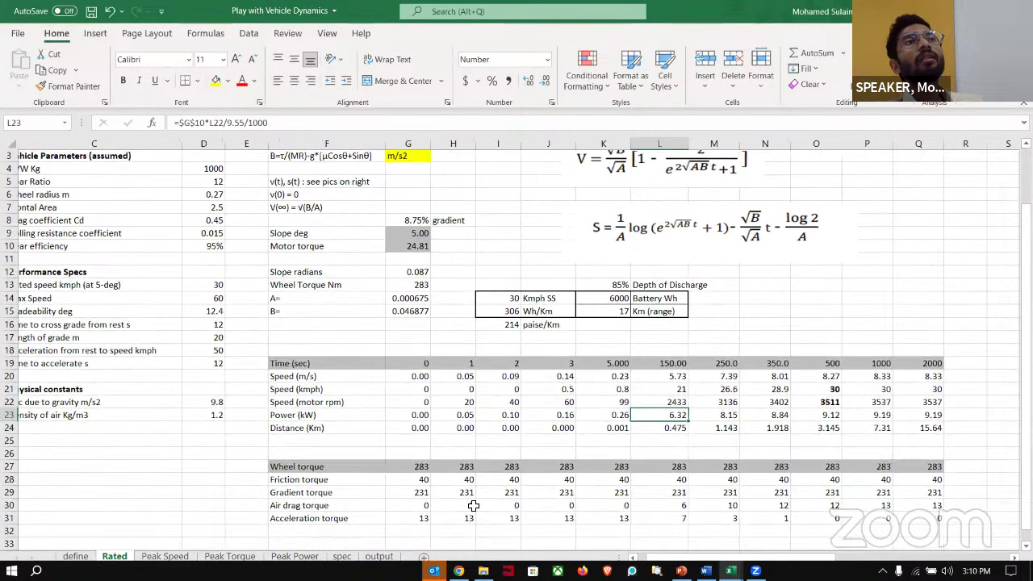
{"action": "scroll", "coordinate": [408, 416], "scroll_direction": "up", "scroll_amount": 1}
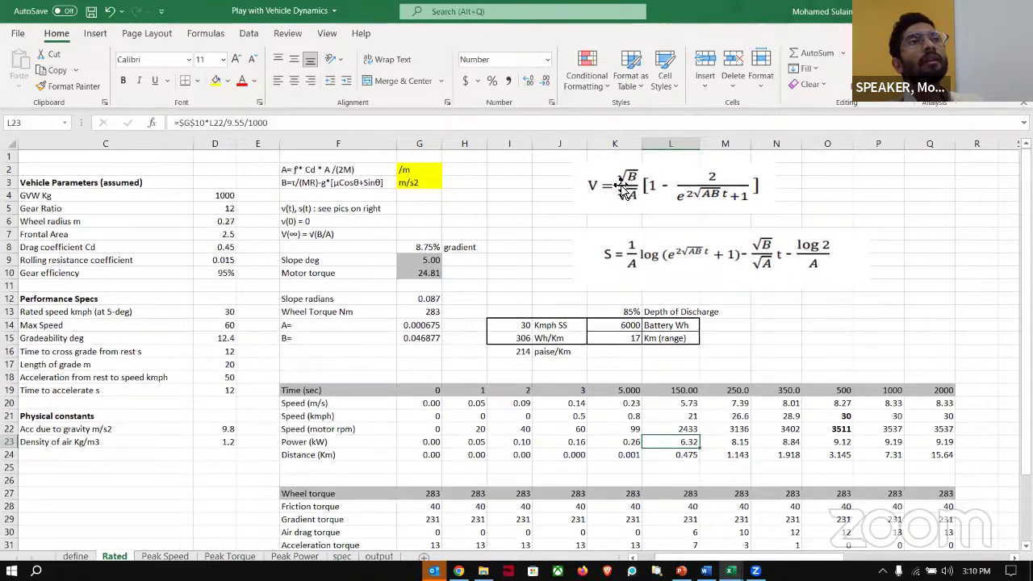
Review the V and S equation pictures and the definition of coefficient A in F2
{"action": "left_click", "coordinate": [621, 195]}
{"action": "left_click", "coordinate": [651, 263]}
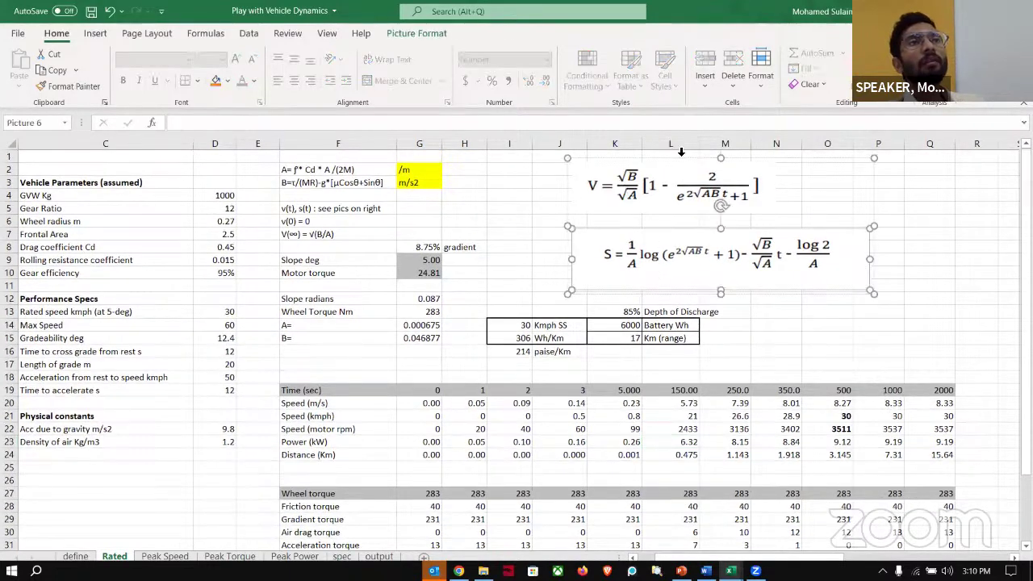
{"action": "left_click", "coordinate": [645, 208]}
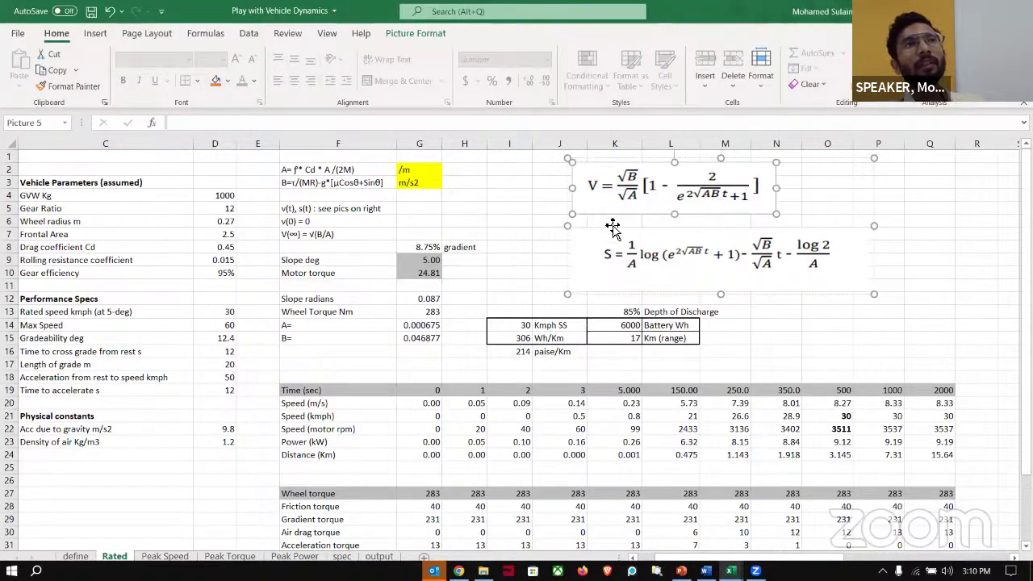
{"action": "left_click", "coordinate": [537, 208]}
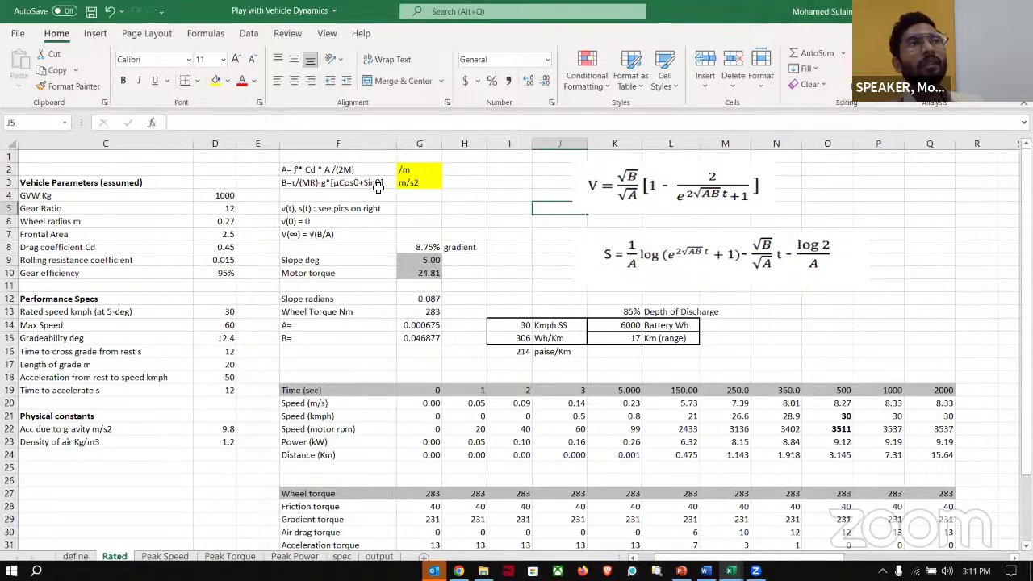
{"action": "left_click", "coordinate": [613, 178]}
{"action": "left_click", "coordinate": [348, 177]}
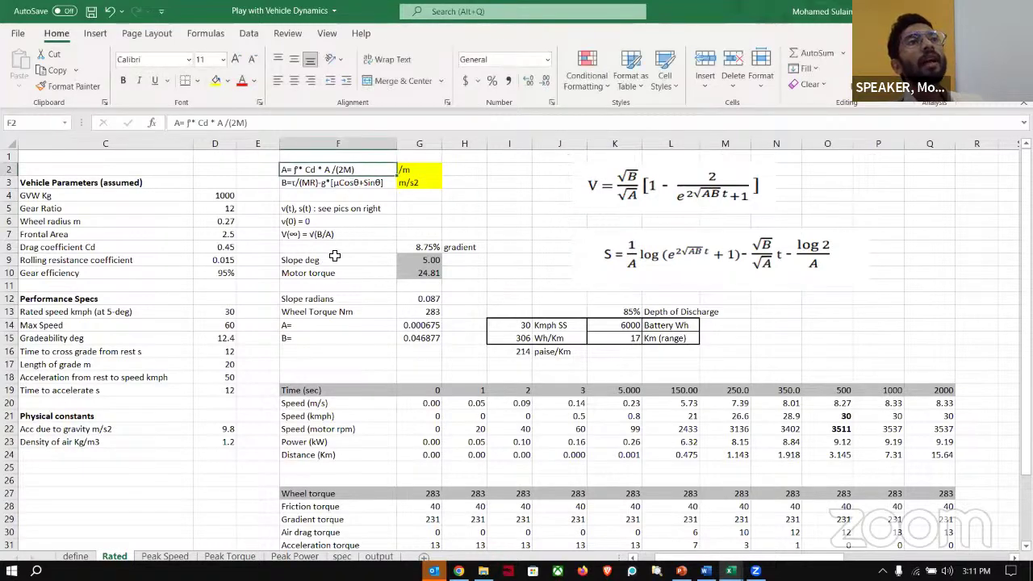
Examine the shaded Slope deg and Motor torque inputs in G9:G10 and the gradient cell above them
{"action": "left_click", "coordinate": [420, 262]}
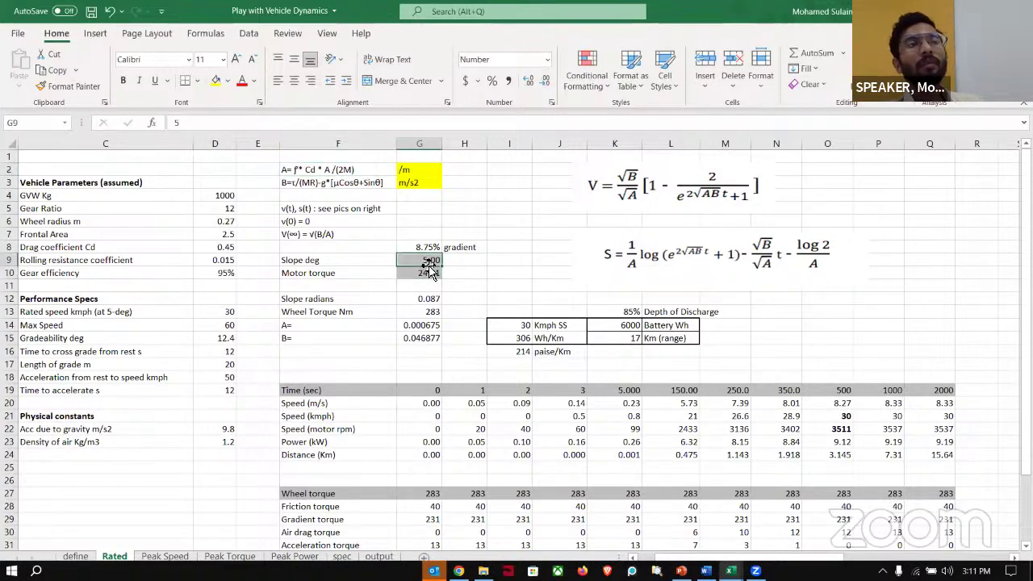
{"action": "left_click", "coordinate": [429, 273]}
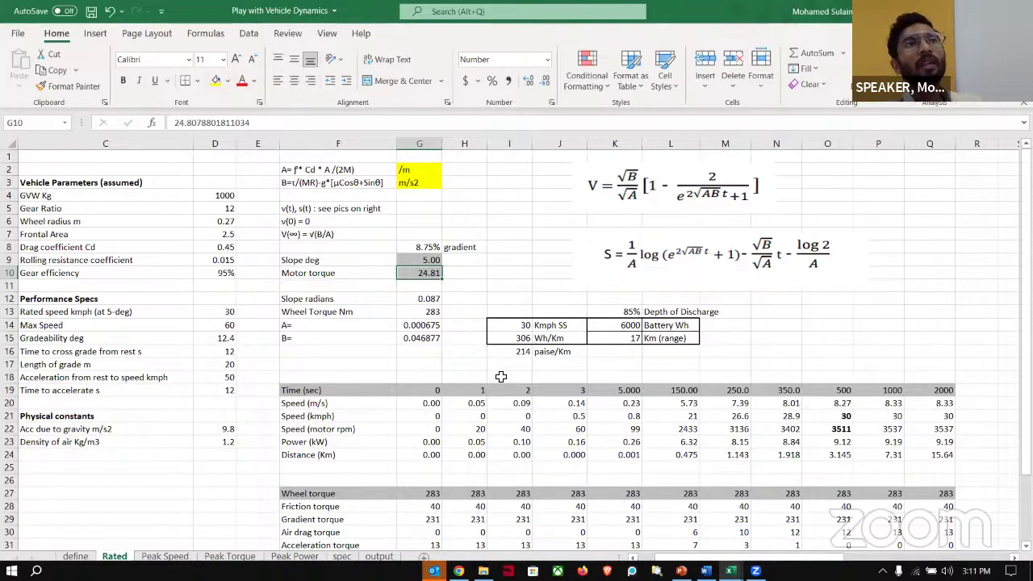
{"action": "left_click_drag", "start_coordinate": [420, 259], "coordinate": [420, 273]}
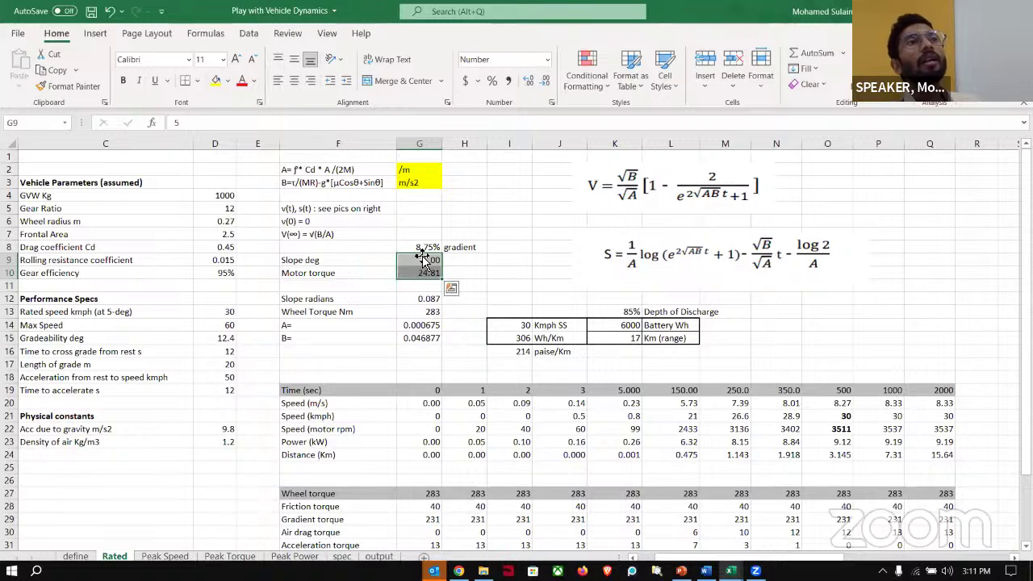
{"action": "left_click", "coordinate": [467, 263]}
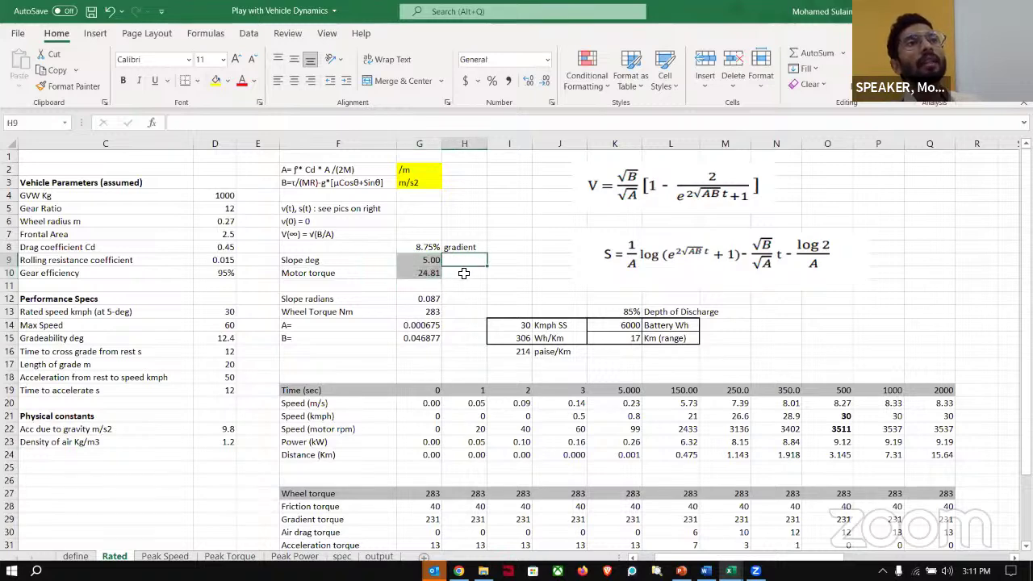
{"action": "left_click", "coordinate": [418, 259]}
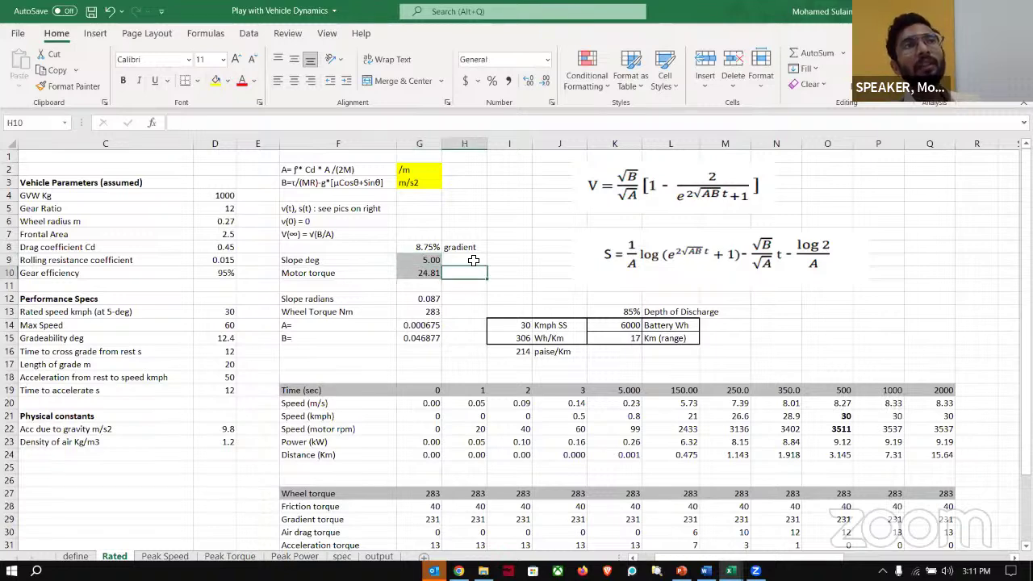
{"action": "left_click", "coordinate": [473, 259]}
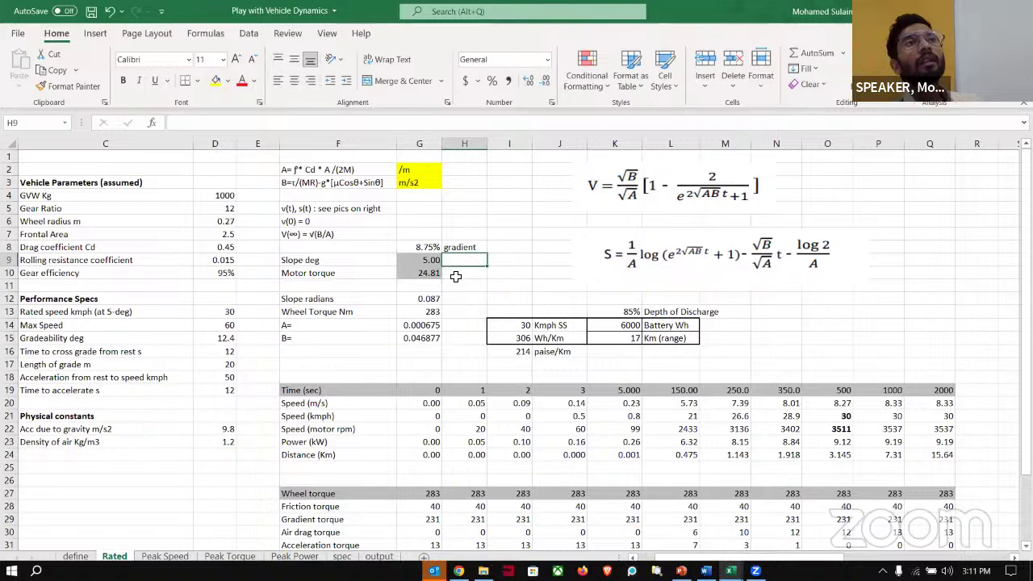
{"action": "left_click", "coordinate": [459, 276]}
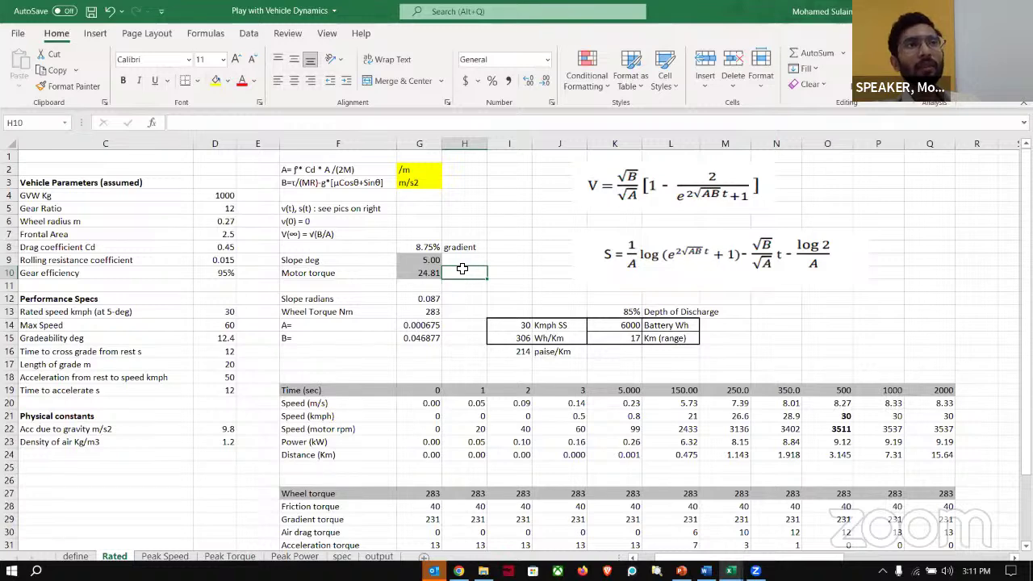
{"action": "left_click", "coordinate": [428, 249]}
{"action": "left_click", "coordinate": [430, 262]}
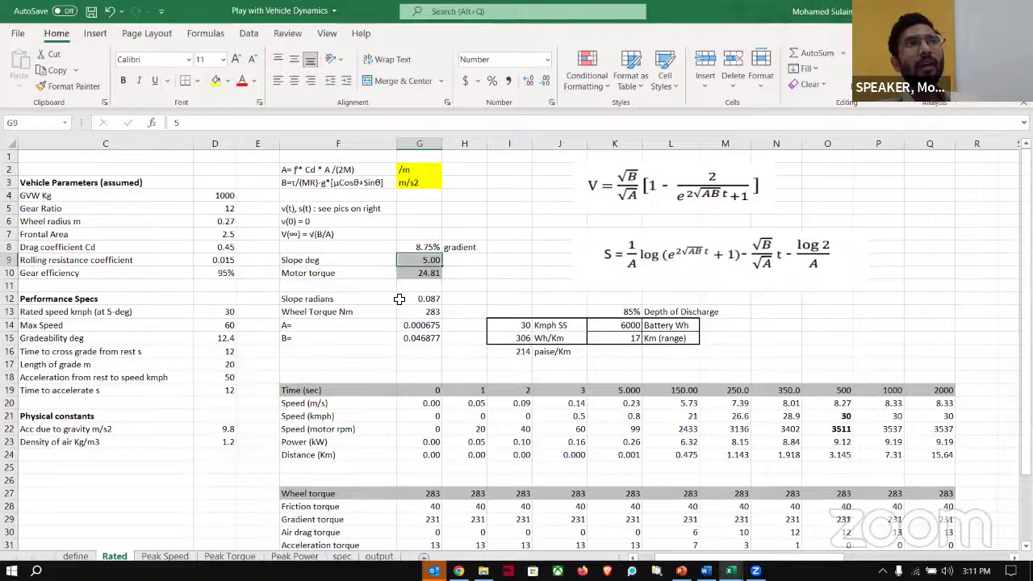
Inspect the Kmph SS formula in I14 and the Wh/Km formula in I15 alongside the speed rows of the time table
{"action": "left_click", "coordinate": [515, 324]}
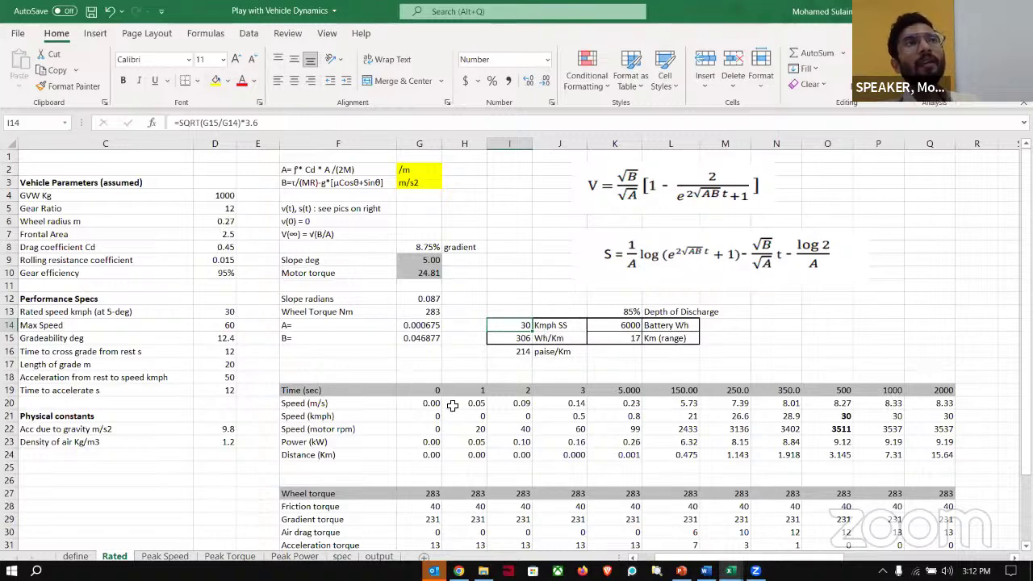
{"action": "scroll", "coordinate": [603, 391], "scroll_direction": "down", "scroll_amount": 1}
{"action": "scroll", "coordinate": [694, 389], "scroll_direction": "up", "scroll_amount": 1}
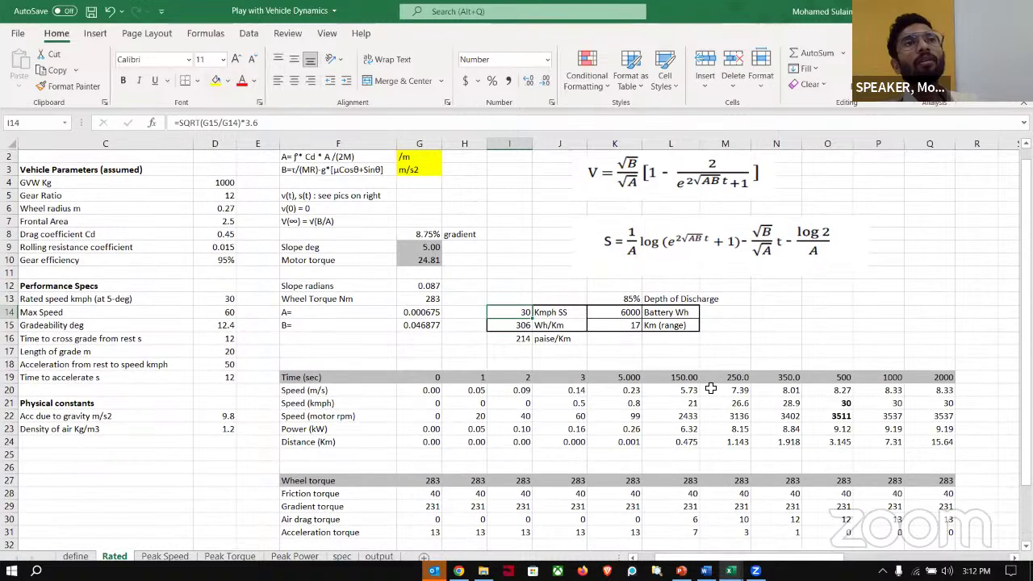
{"action": "scroll", "coordinate": [710, 388], "scroll_direction": "down", "scroll_amount": 2}
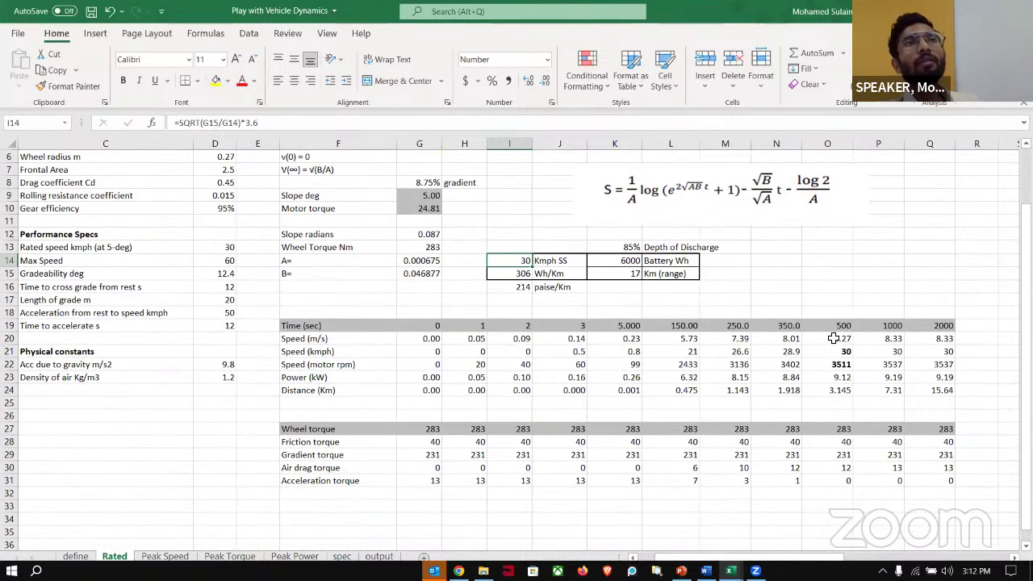
{"action": "scroll", "coordinate": [597, 236], "scroll_direction": "up", "scroll_amount": 1}
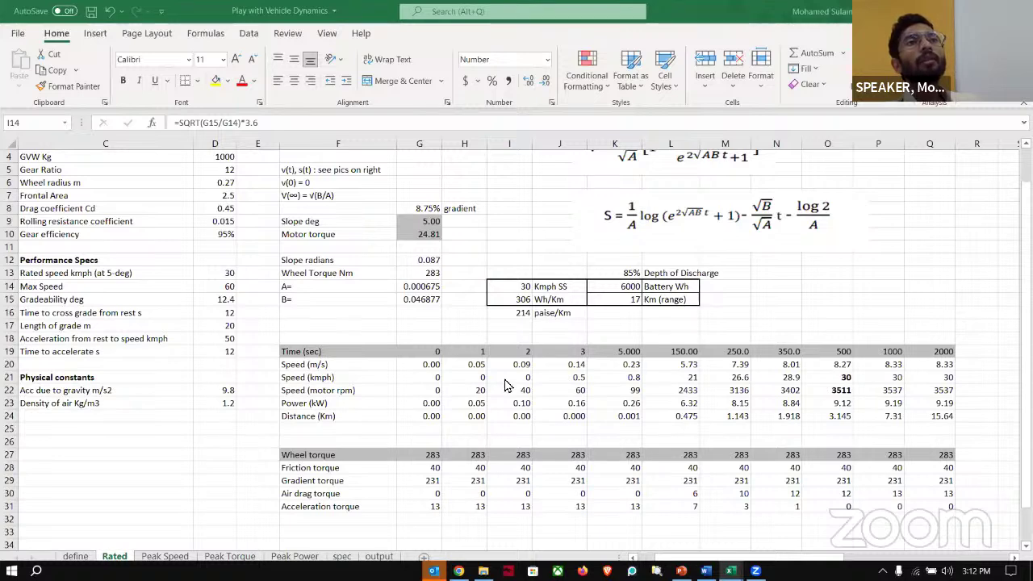
{"action": "left_click", "coordinate": [510, 298]}
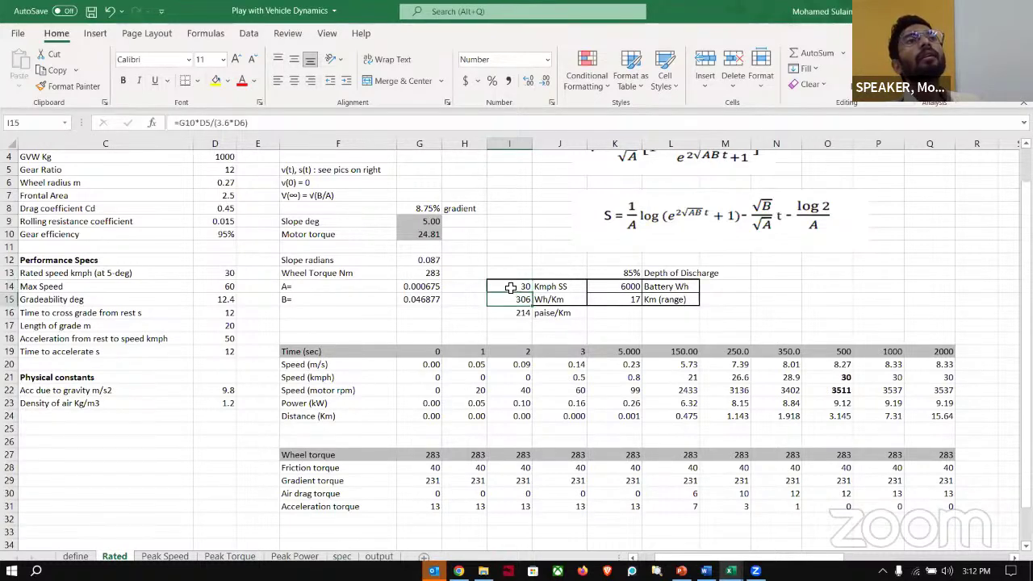
{"action": "left_click", "coordinate": [510, 288]}
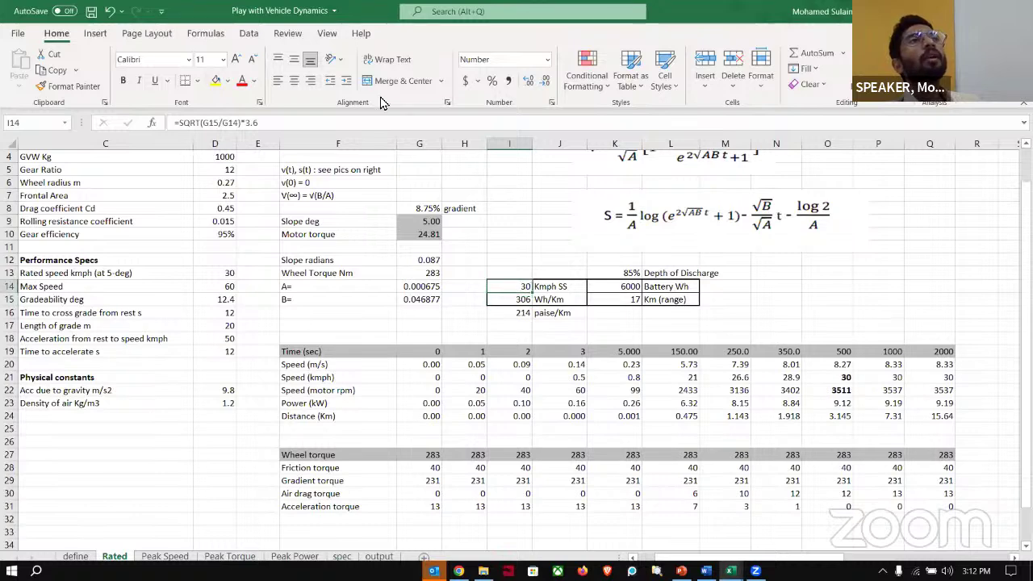
{"action": "left_click", "coordinate": [249, 34]}
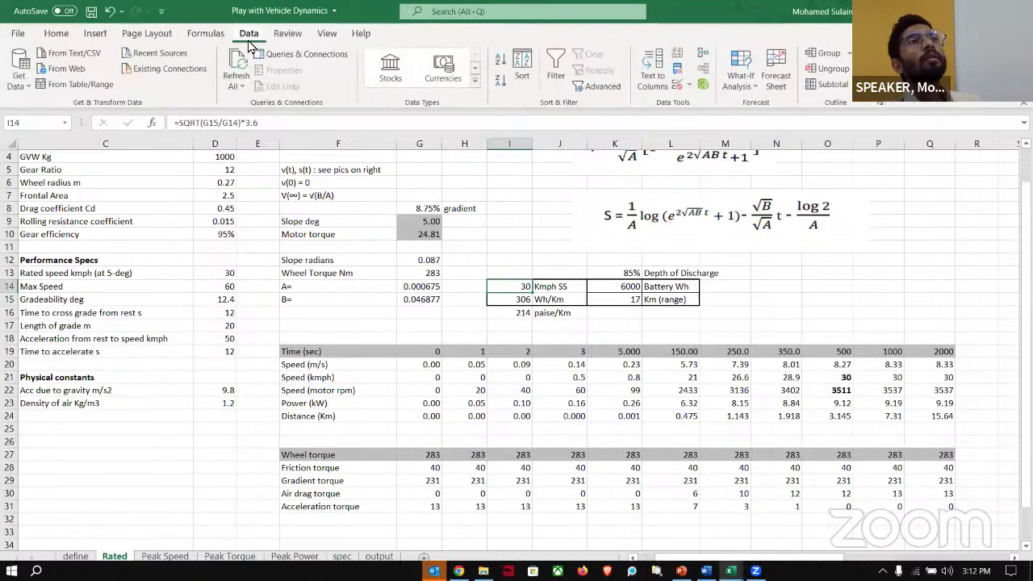
{"action": "left_click", "coordinate": [749, 81]}
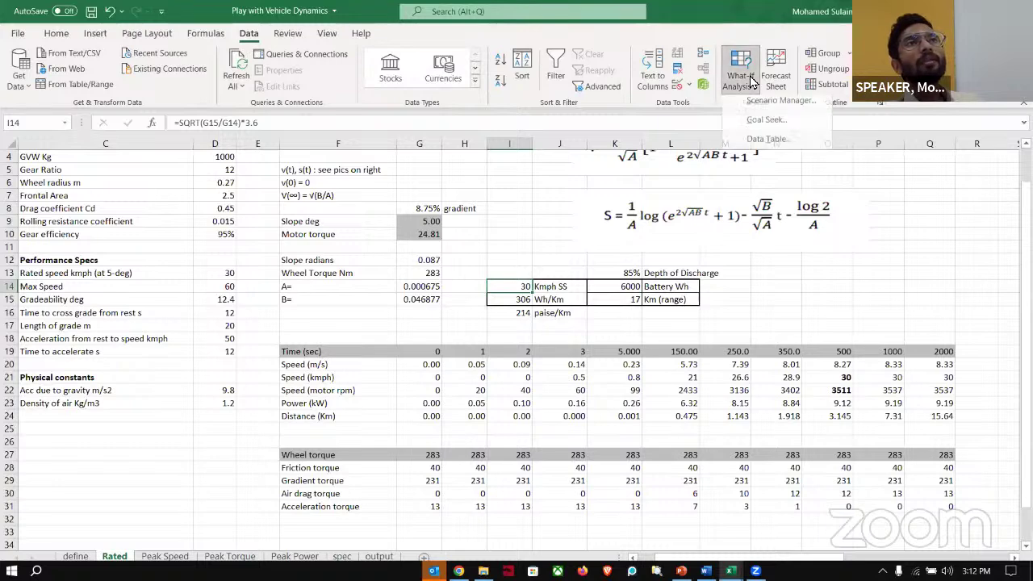
{"action": "left_click", "coordinate": [764, 126]}
{"action": "left_click", "coordinate": [882, 222]}
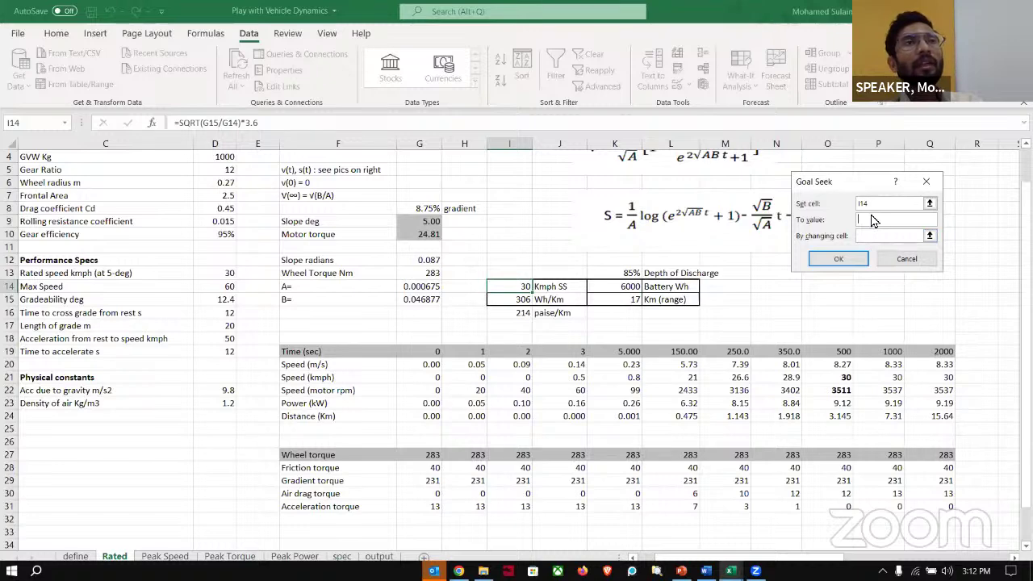
{"action": "left_click", "coordinate": [883, 266]}
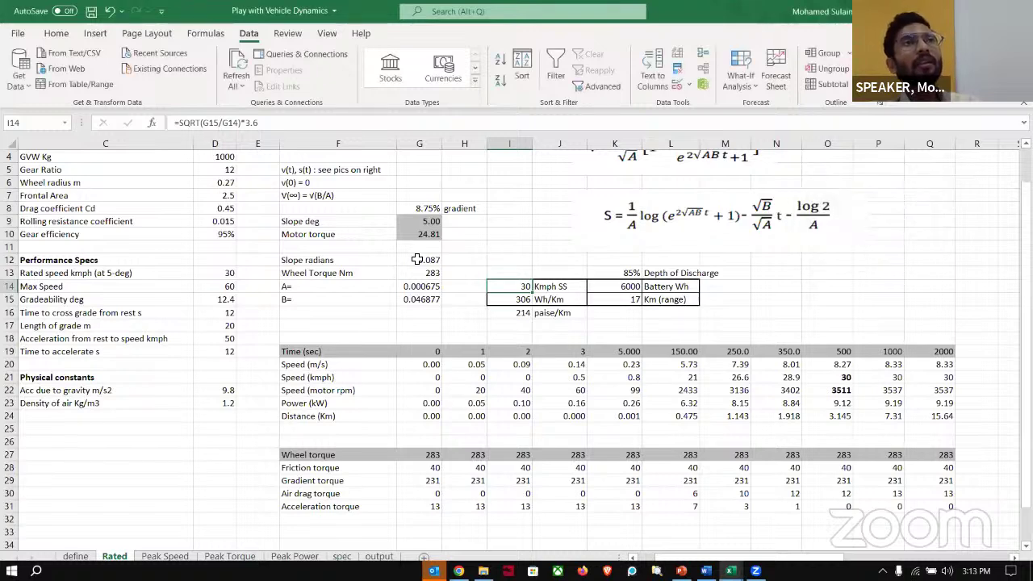
Set the rated speed at 5 degrees in D13 to 40 kmph
{"action": "left_click", "coordinate": [425, 236]}
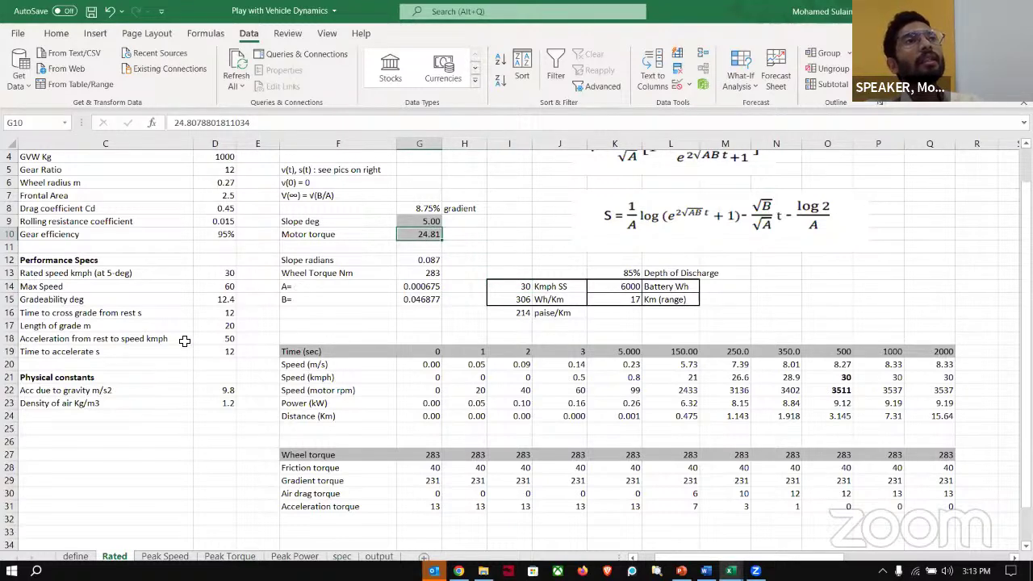
{"action": "scroll", "coordinate": [252, 287], "scroll_direction": "left", "scroll_amount": 2}
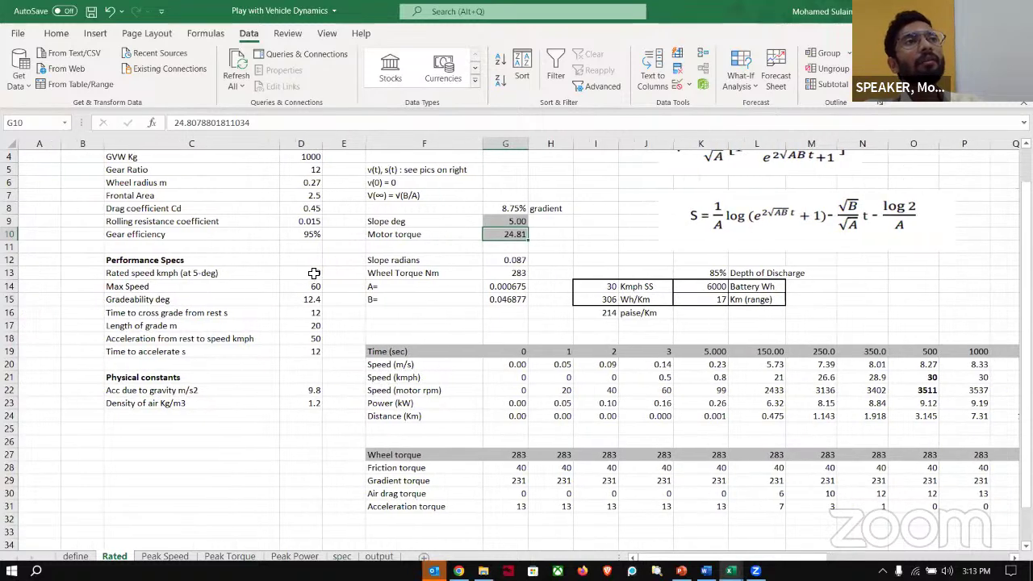
{"action": "left_click", "coordinate": [314, 274]}
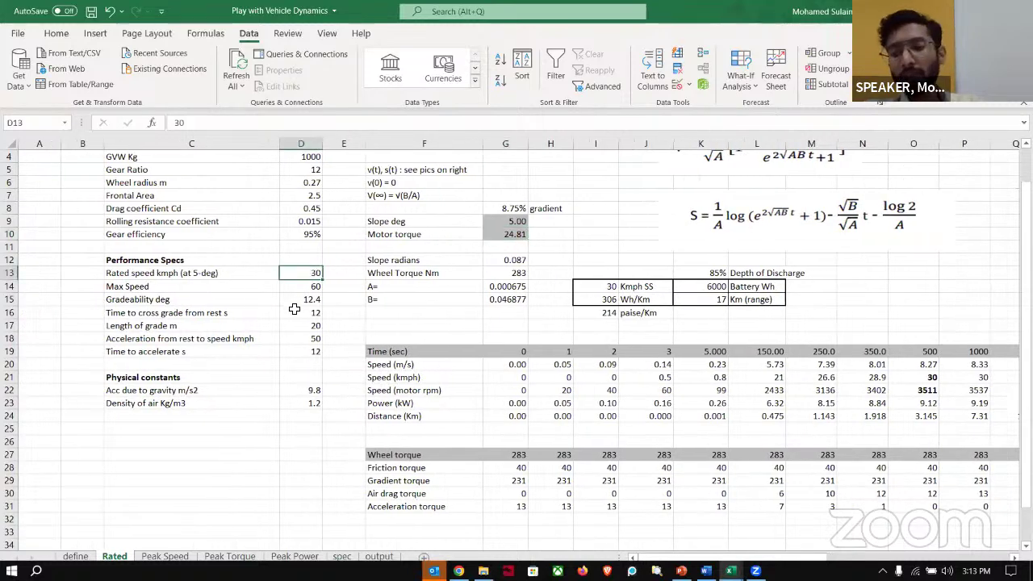
{"action": "type", "text": "40"}
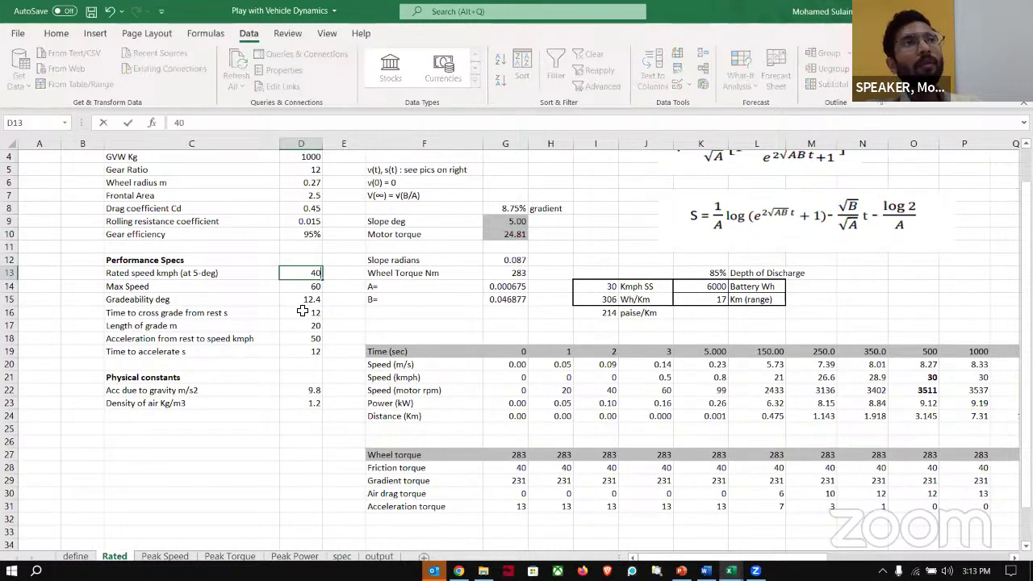
{"action": "left_click", "coordinate": [554, 253]}
Run Goal Seek to bring the Kmph SS cell I14 to 40 by changing motor torque G10, and keep the solution
{"action": "left_click", "coordinate": [515, 235]}
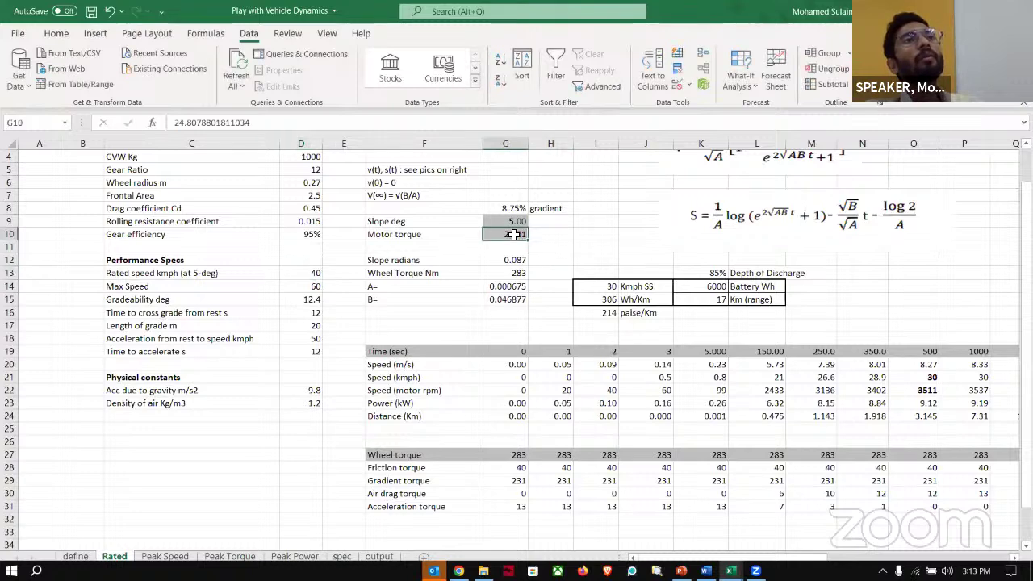
{"action": "left_click", "coordinate": [740, 79]}
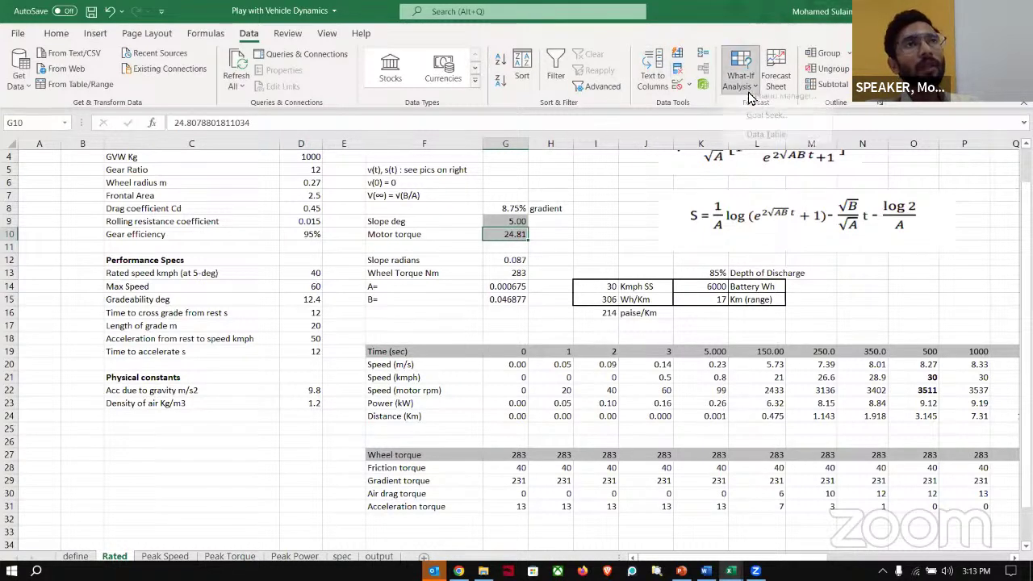
{"action": "left_click", "coordinate": [766, 125]}
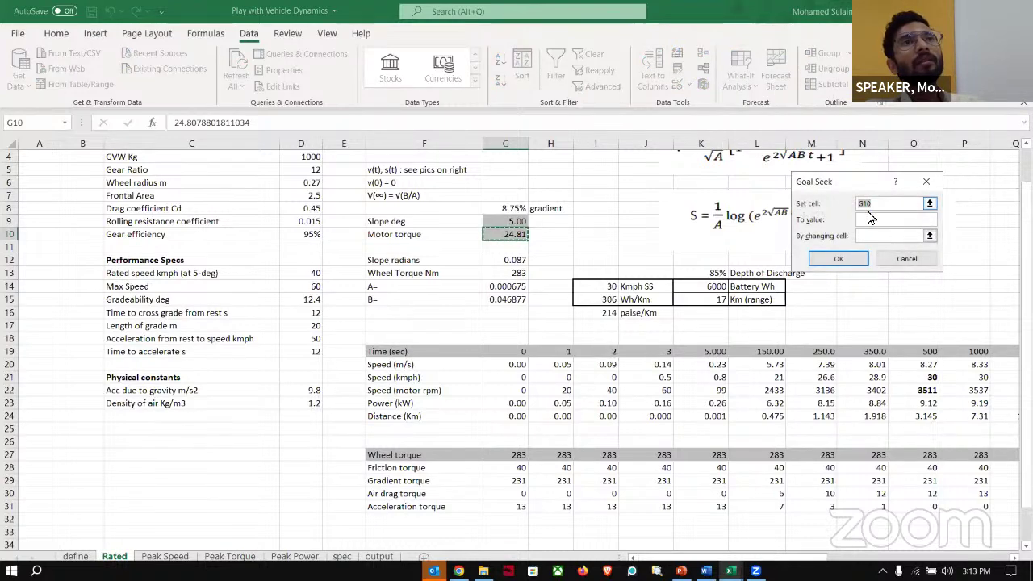
{"action": "left_click", "coordinate": [868, 219]}
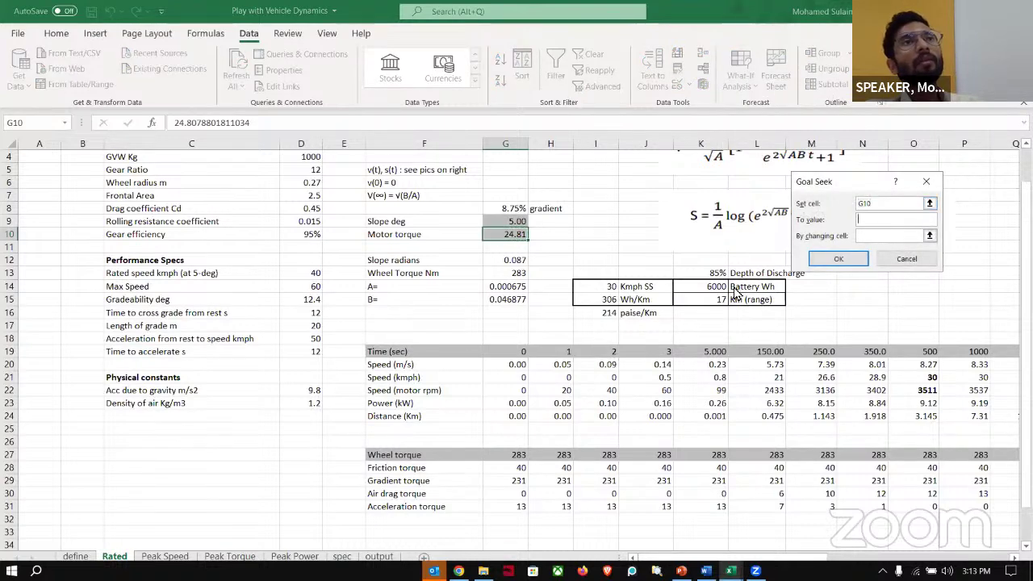
{"action": "left_click", "coordinate": [869, 204]}
{"action": "key", "text": "BackSpace"}
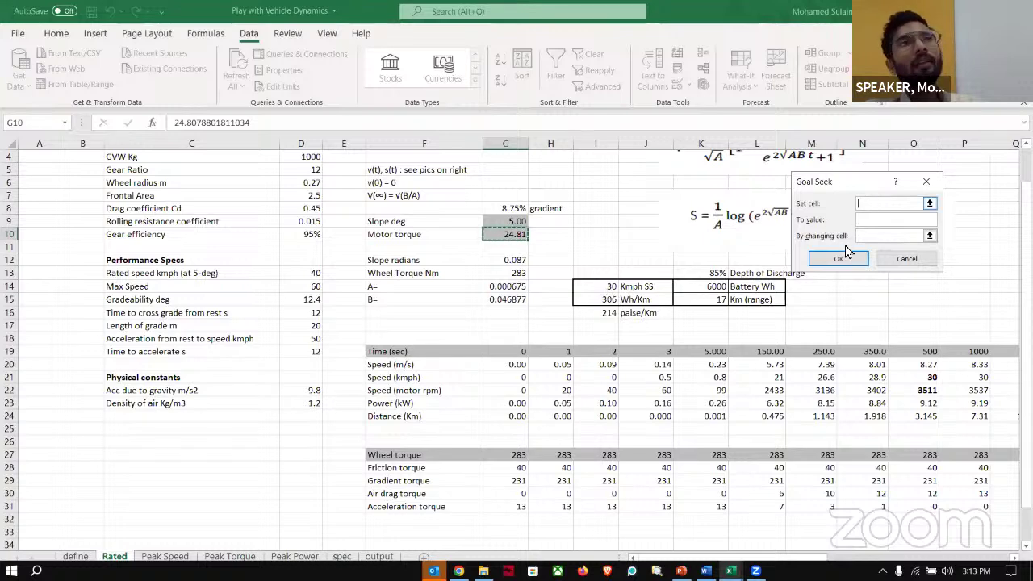
{"action": "left_click", "coordinate": [605, 287]}
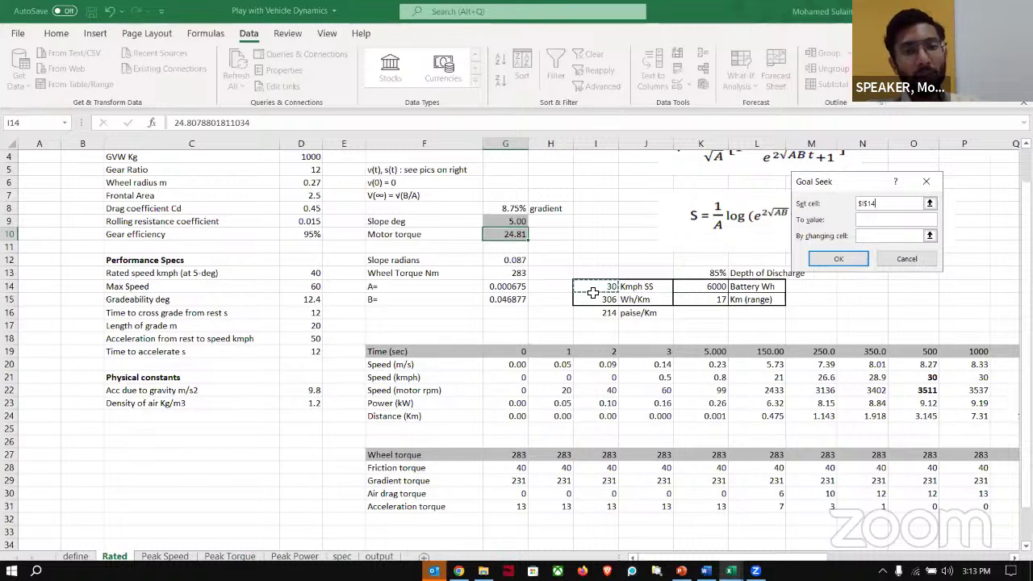
{"action": "left_click", "coordinate": [879, 224]}
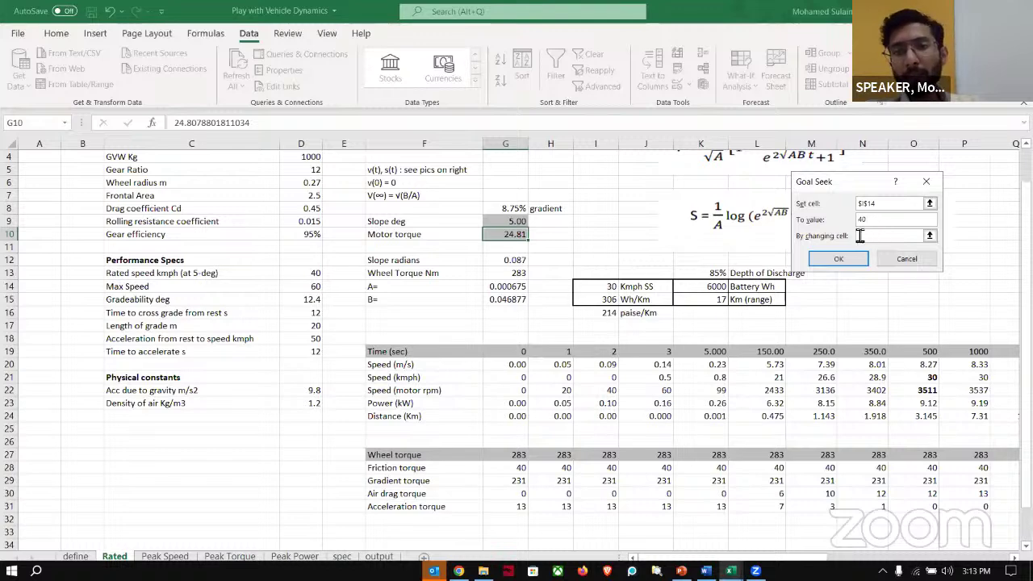
{"action": "left_click", "coordinate": [860, 235]}
{"action": "left_click", "coordinate": [504, 237]}
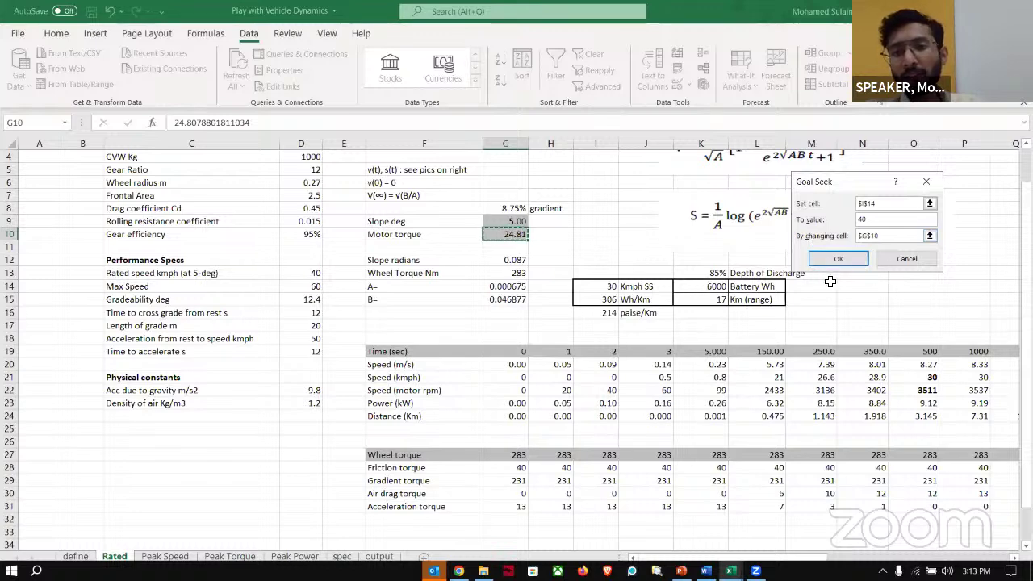
{"action": "left_click", "coordinate": [853, 256]}
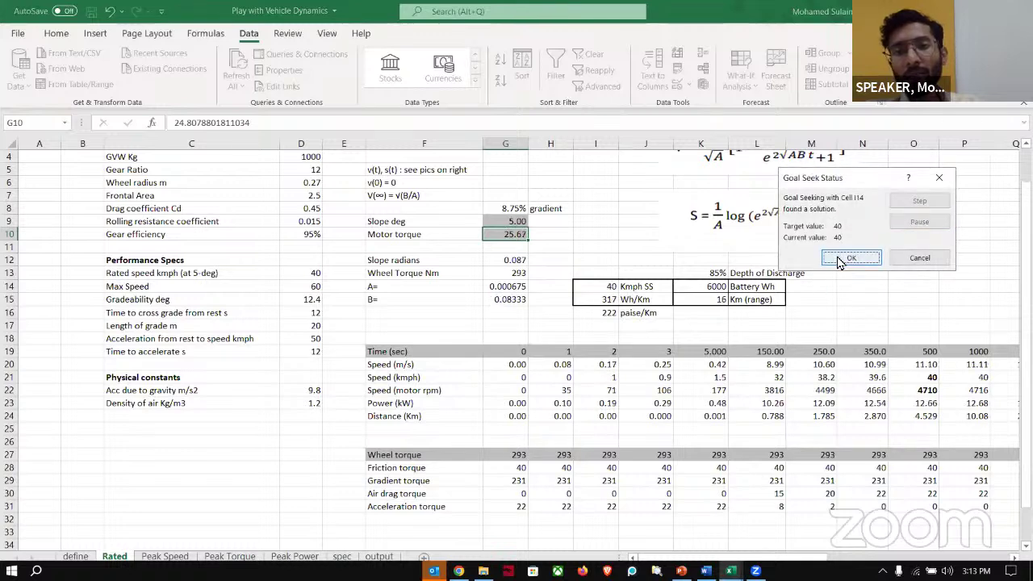
{"action": "left_click", "coordinate": [841, 262]}
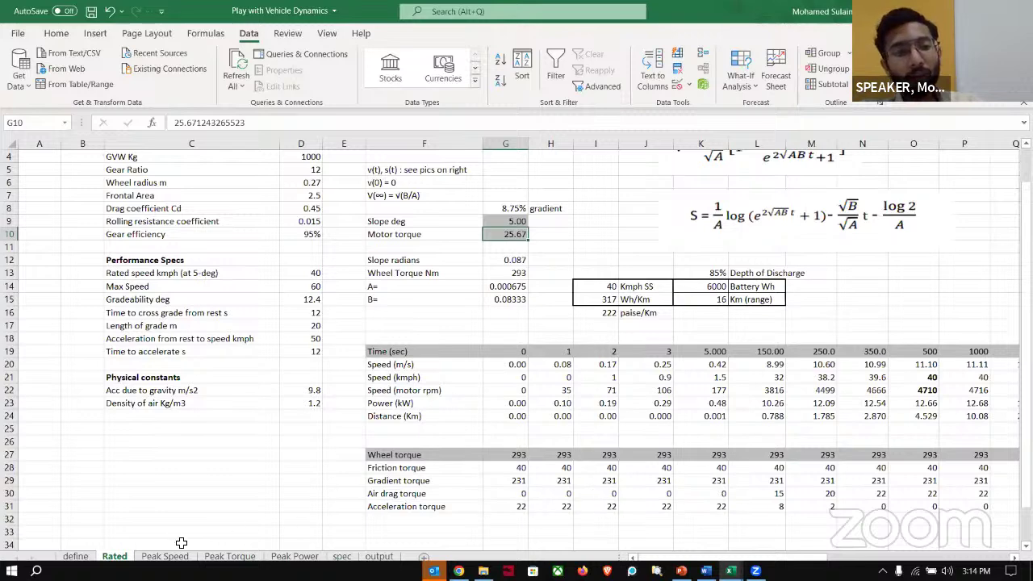
Examine the output sheet's table of Peak Speed, Peak Torque and Peak Power rows against the rpm, Nm and kW columns
{"action": "scroll", "coordinate": [274, 518], "scroll_direction": "down", "scroll_amount": 1}
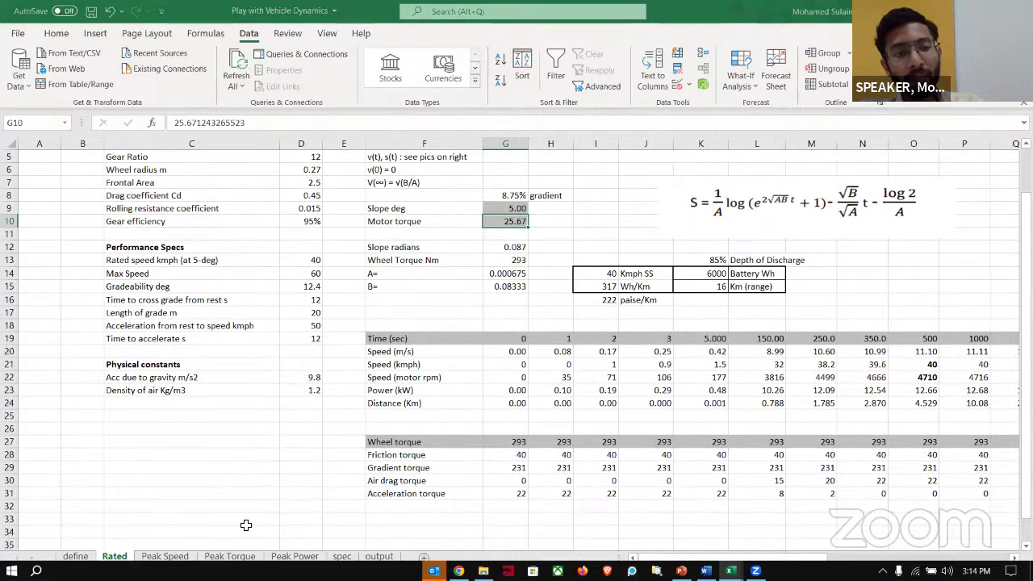
{"action": "left_click", "coordinate": [422, 556]}
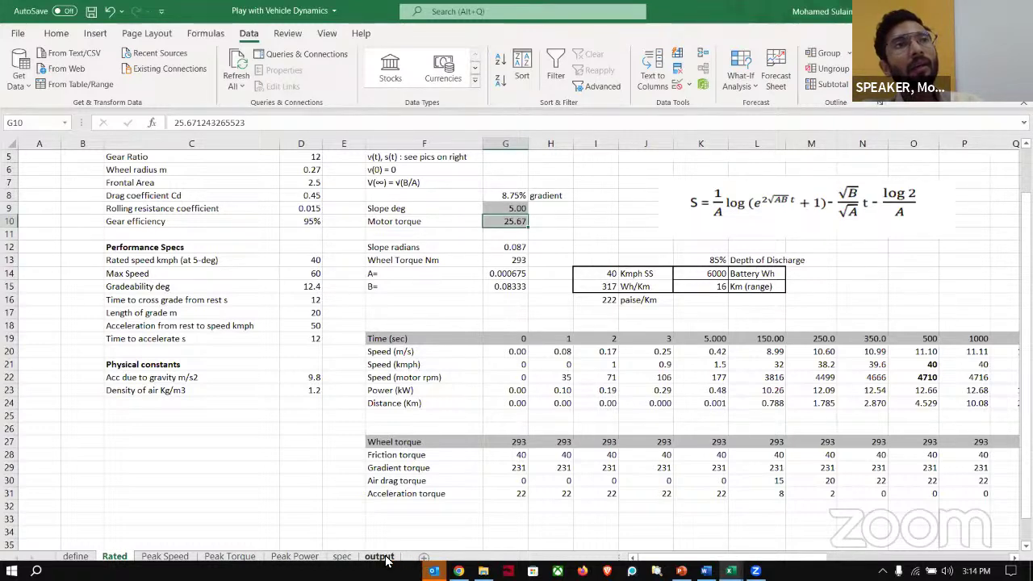
{"action": "left_click", "coordinate": [386, 561]}
{"action": "left_click_drag", "start_coordinate": [154, 197], "coordinate": [325, 265]}
{"action": "left_click", "coordinate": [197, 274]}
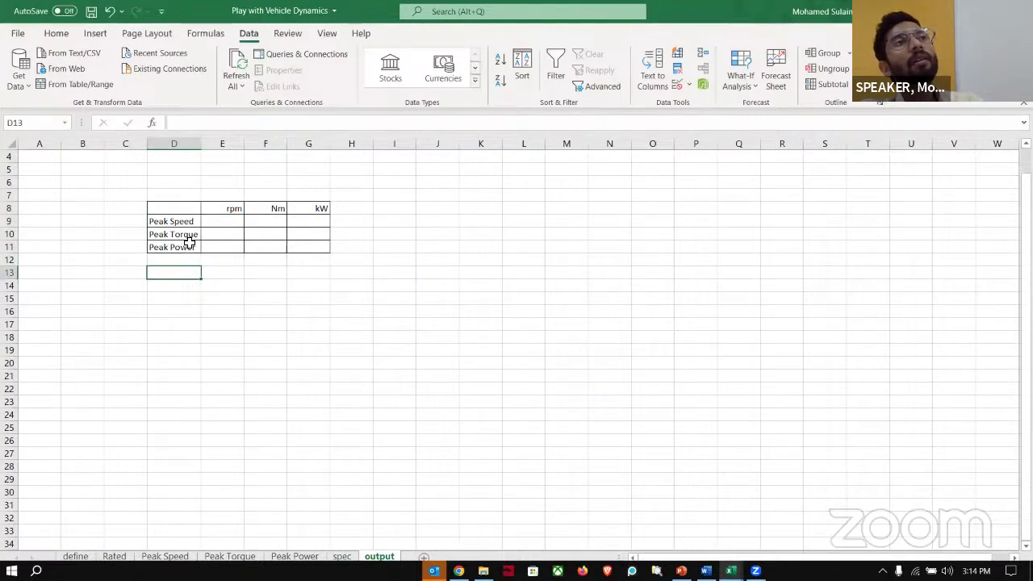
{"action": "left_click", "coordinate": [186, 244]}
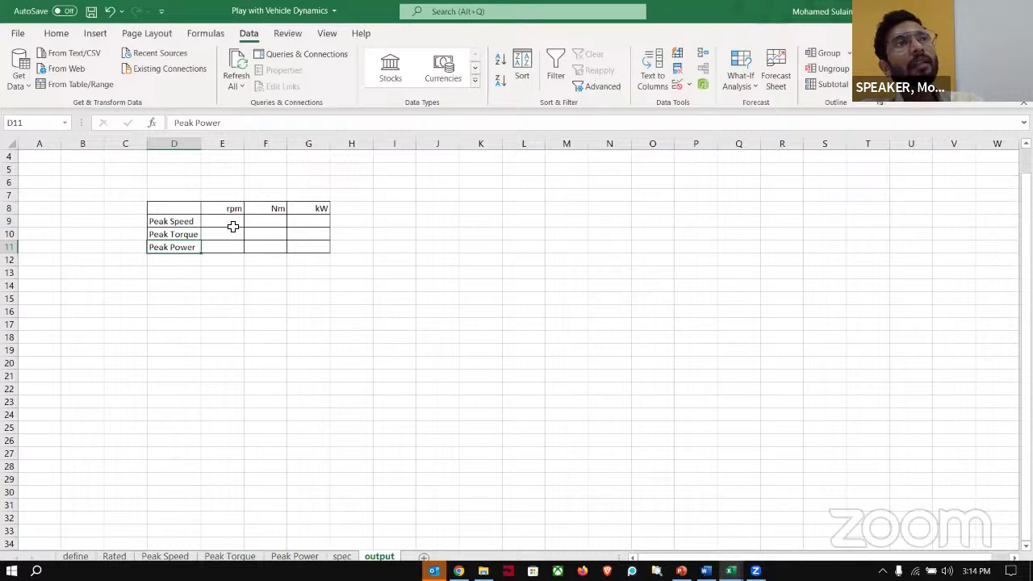
{"action": "left_click", "coordinate": [175, 193]}
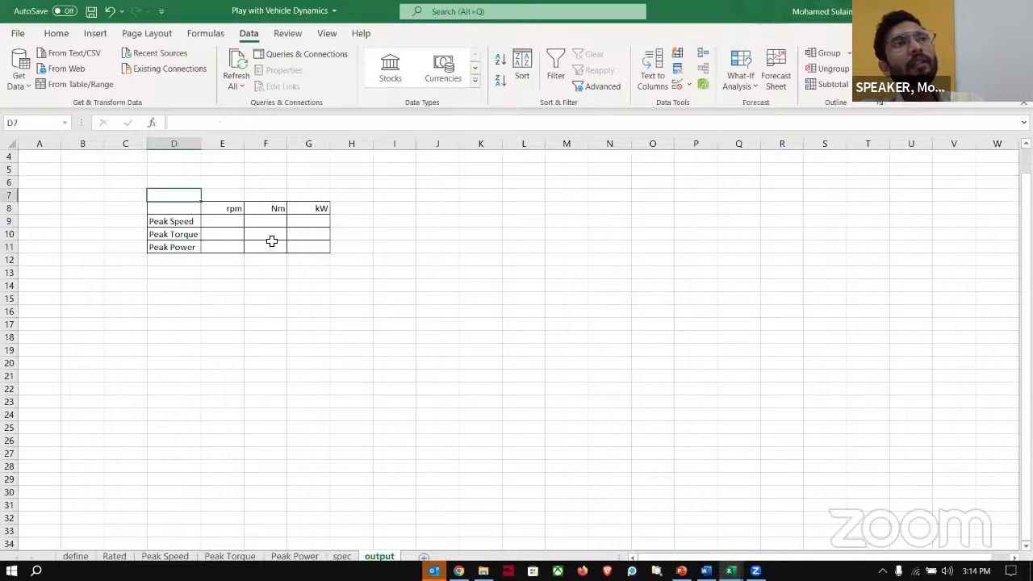
{"action": "left_click_drag", "start_coordinate": [164, 213], "coordinate": [282, 237]}
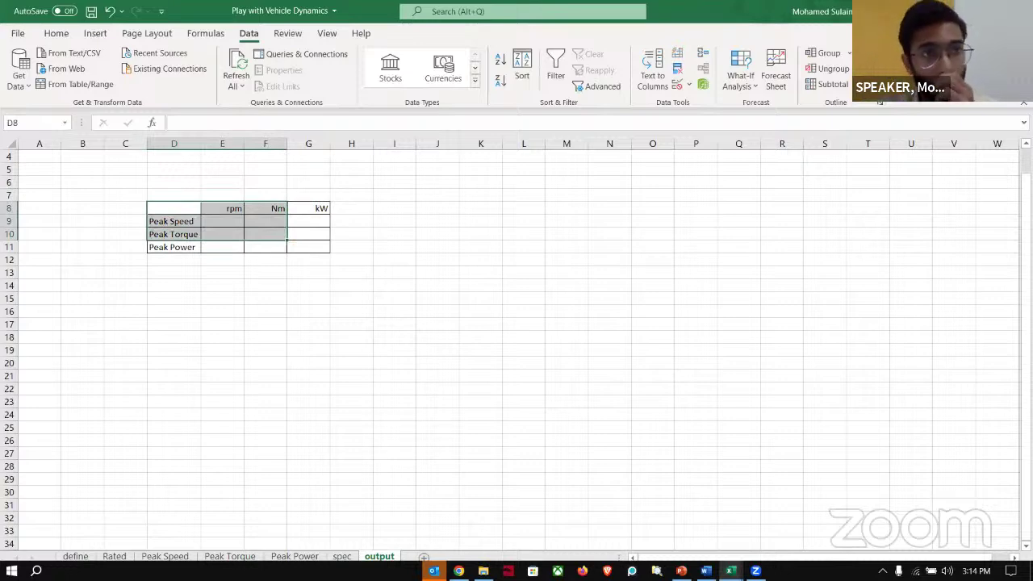
Add a new worksheet after the output sheet and enter the label "peak speed" in D6
{"action": "left_click", "coordinate": [423, 557]}
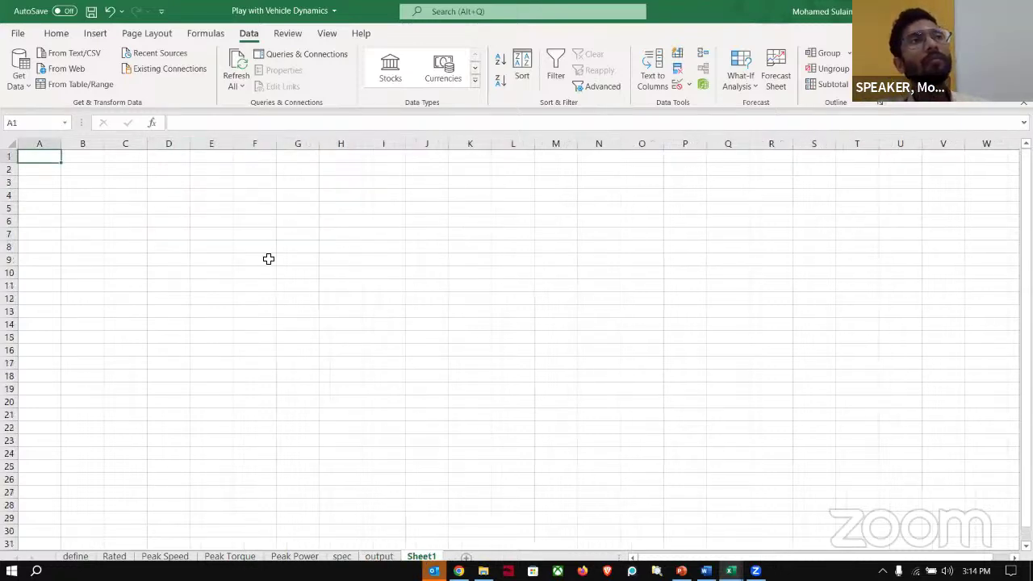
{"action": "left_click", "coordinate": [153, 221]}
{"action": "type", "text": "p"}
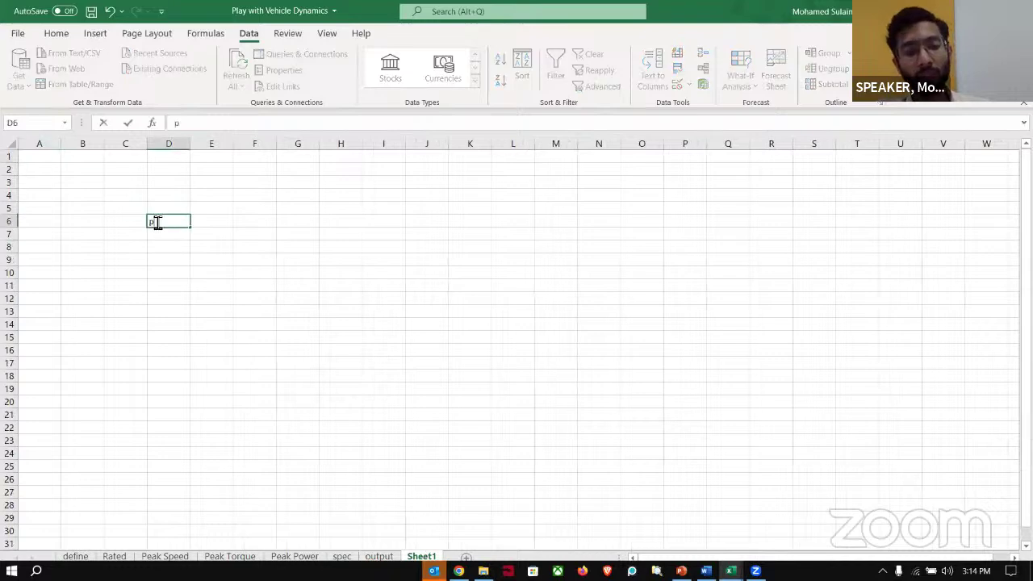
{"action": "type", "text": "eak speed"}
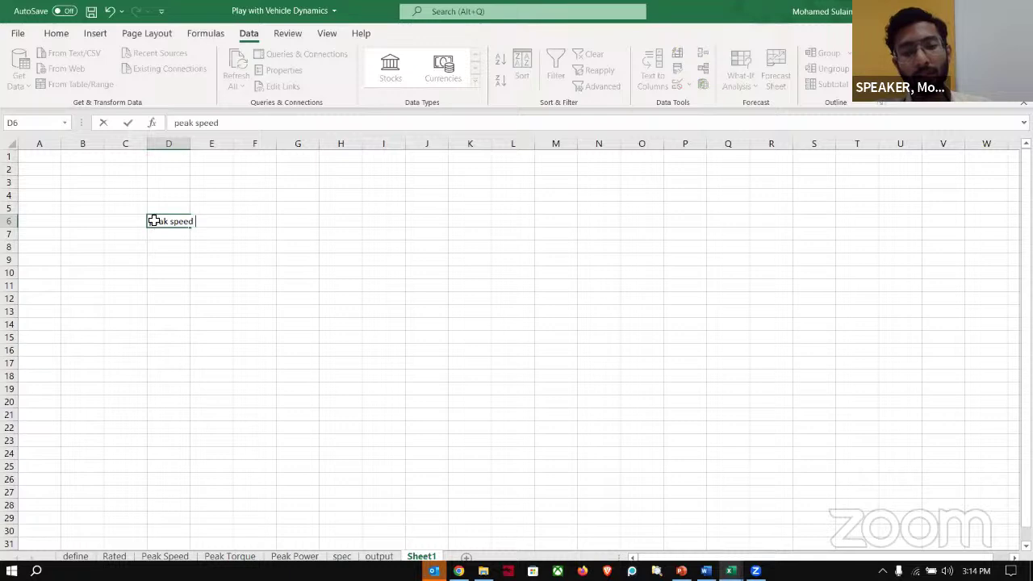
{"action": "key", "text": "Return"}
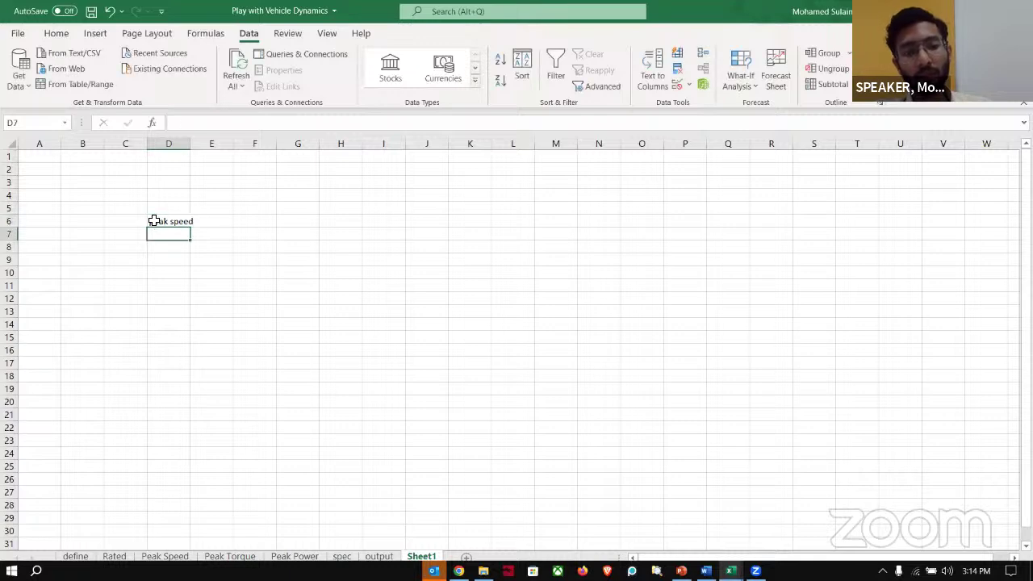
Enter the row label "peak power" in cell D7, below "peak speed"
{"action": "type", "text": "p"}
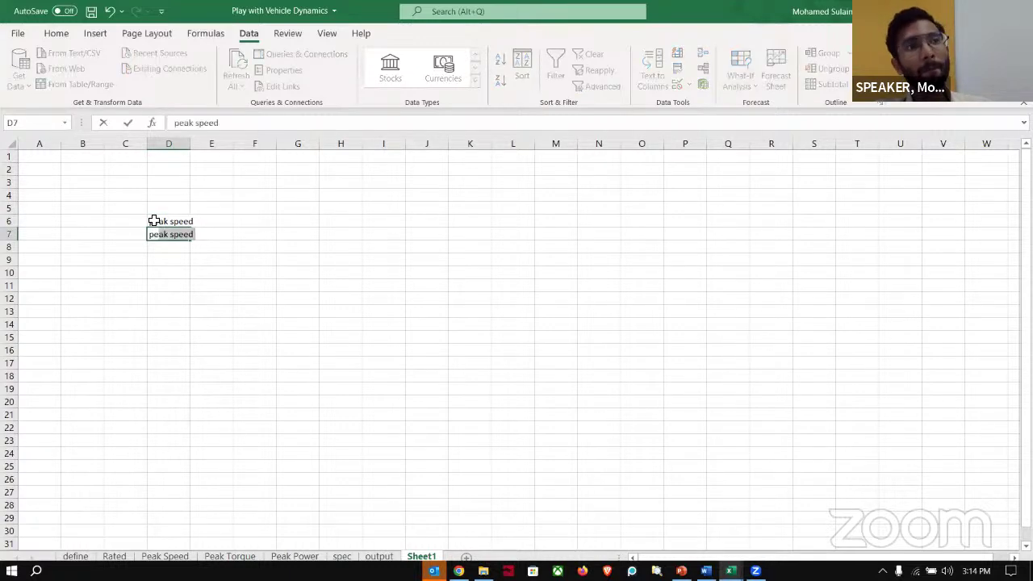
{"action": "type", "text": "ee"}
{"action": "key", "text": "BackSpace"}
{"action": "type", "text": "ak "}
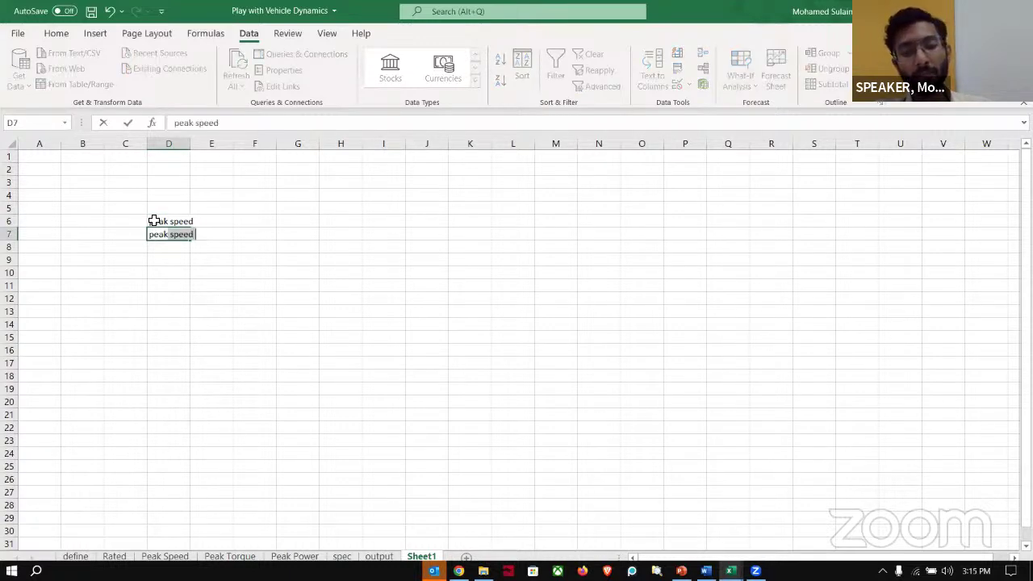
{"action": "type", "text": "power"}
{"action": "key", "text": "Return"}
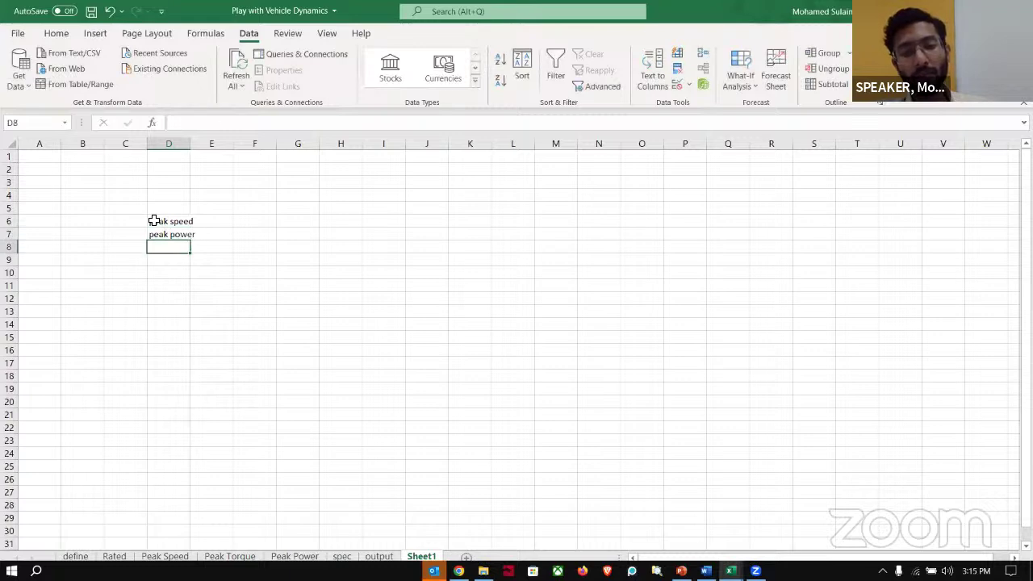
Add the row labels "rated" in D5 and "peak torque" in D8
{"action": "left_click", "coordinate": [153, 220]}
{"action": "key", "text": "Up"}
{"action": "type", "text": "rate"}
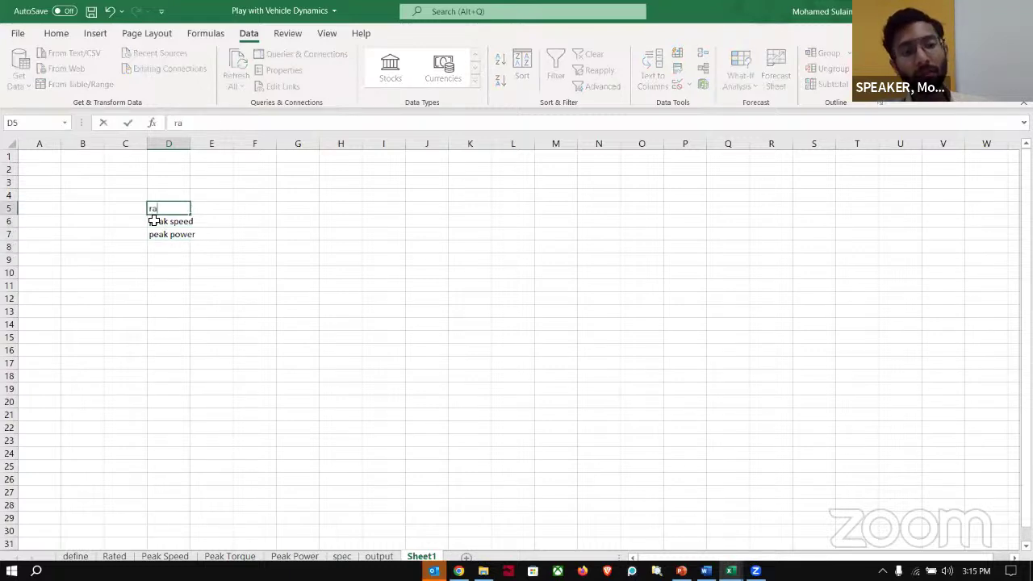
{"action": "key", "text": "Return"}
{"action": "key", "text": "Down"}
{"action": "key", "text": "Down"}
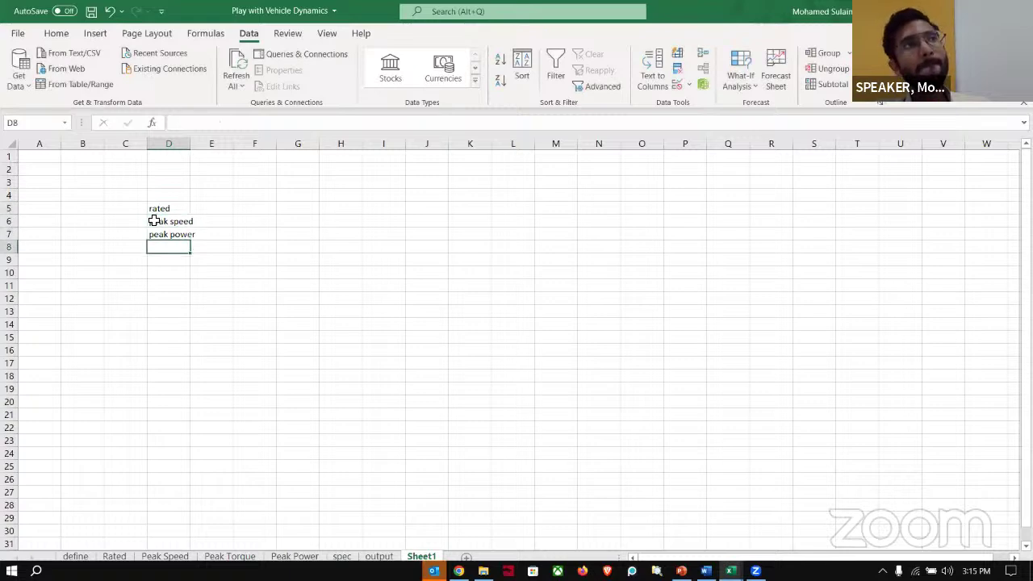
{"action": "type", "text": "peak torque"}
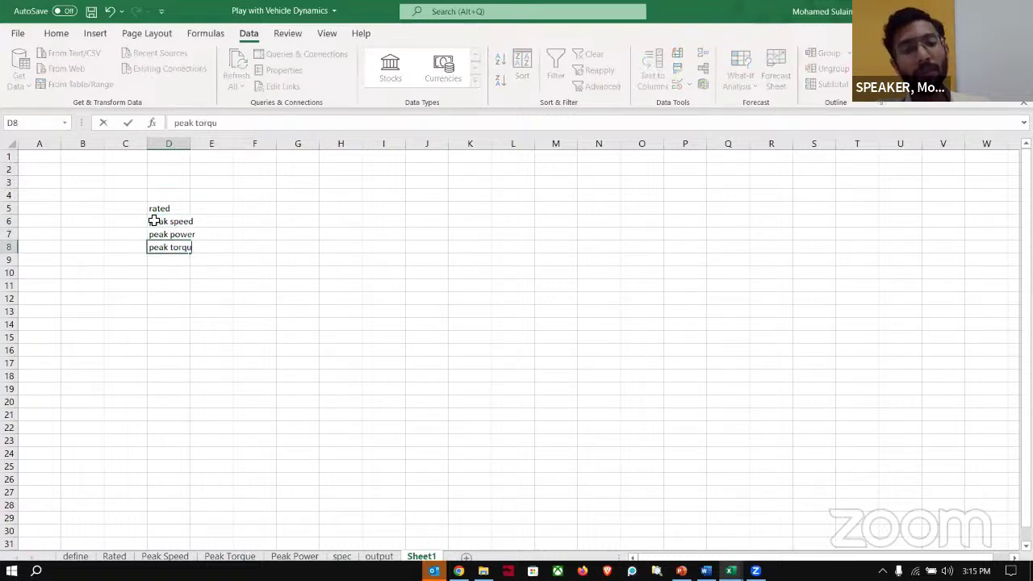
Enter the column headers "rpm", "torque" and "power" in cells E4 to G4
{"action": "left_click", "coordinate": [197, 194]}
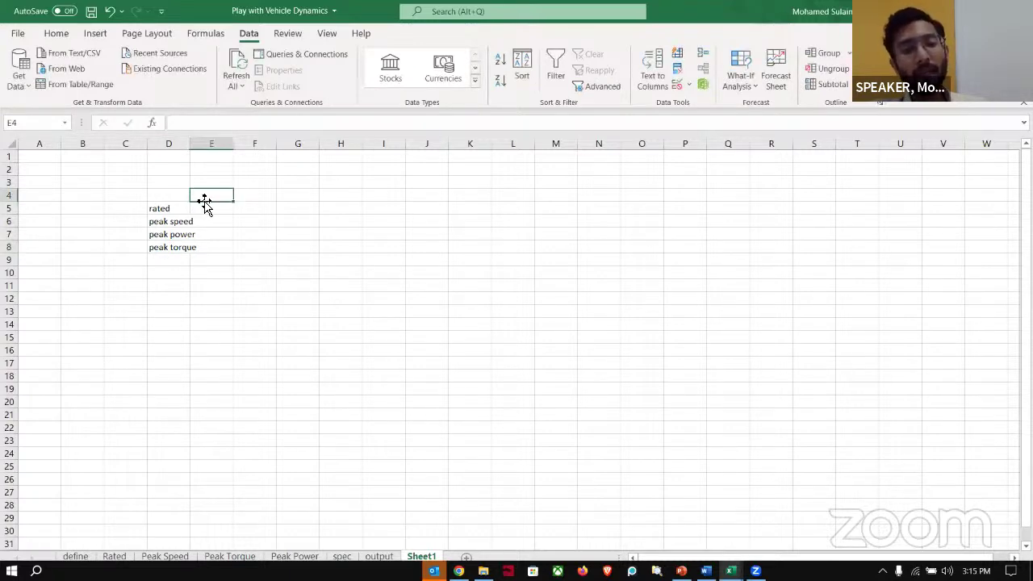
{"action": "type", "text": "rpm"}
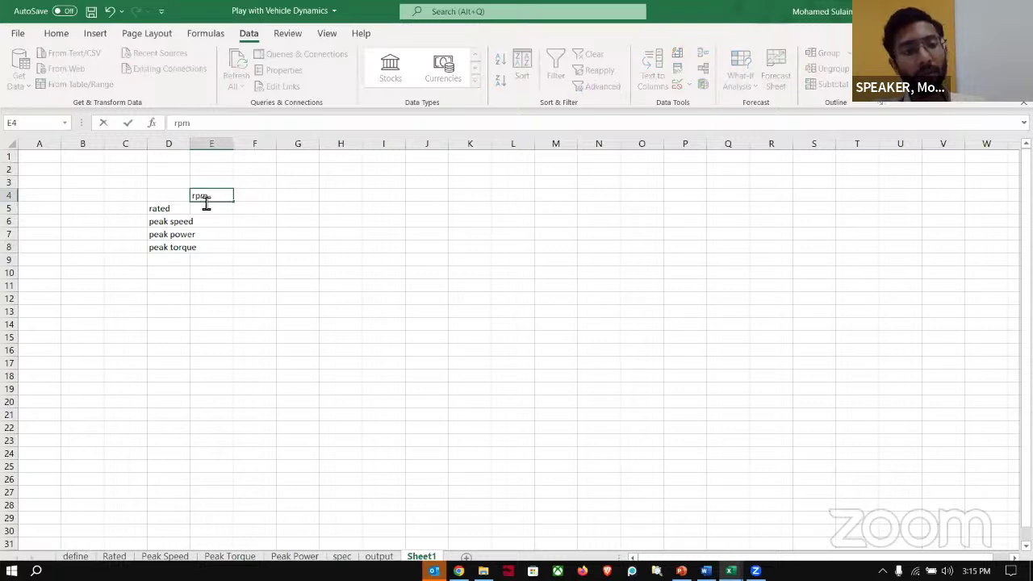
{"action": "key", "text": "Tab"}
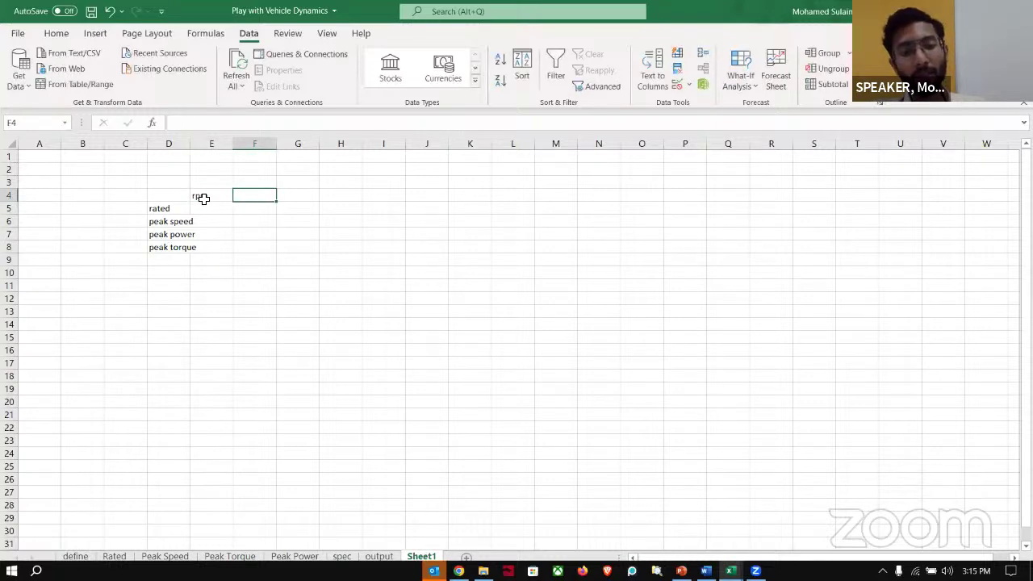
{"action": "type", "text": "toruq"}
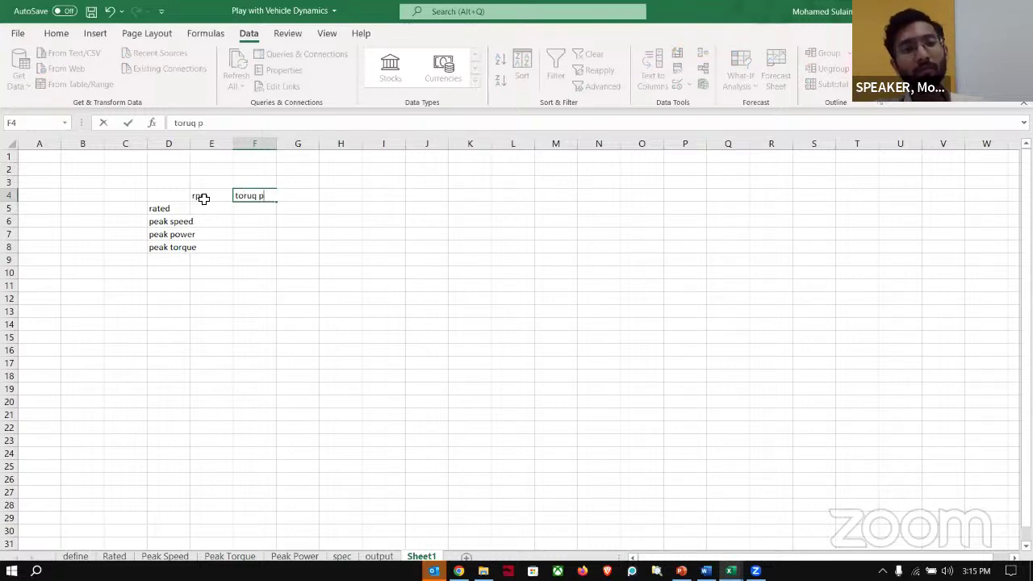
{"action": "key", "text": "Tab"}
{"action": "type", "text": "pow"}
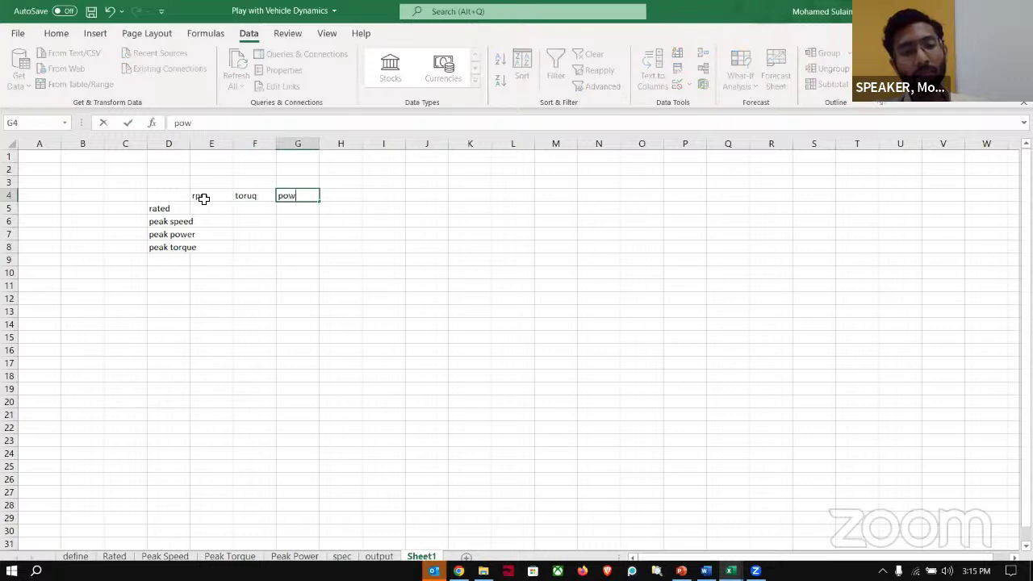
{"action": "left_click", "coordinate": [260, 197]}
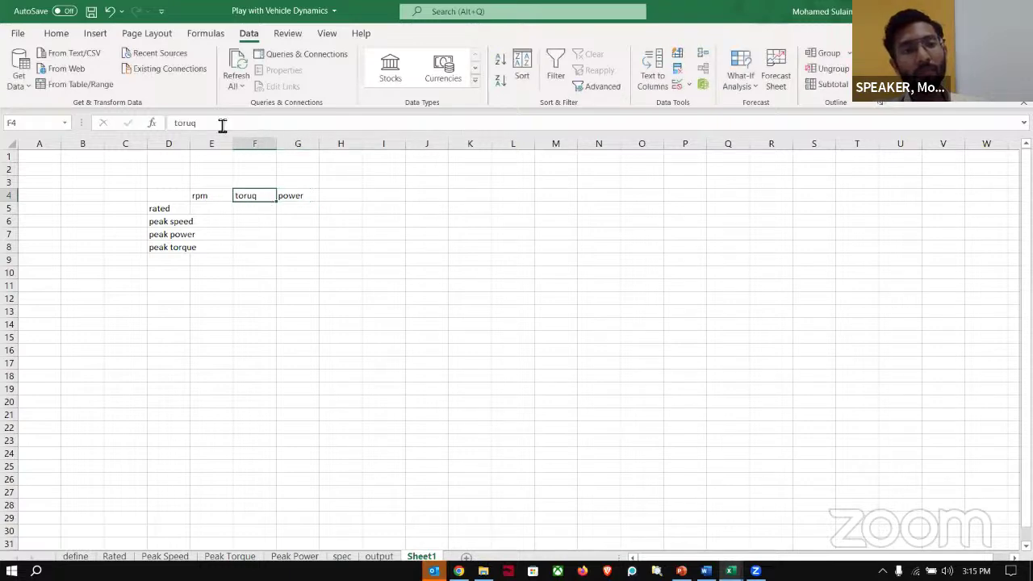
{"action": "left_click", "coordinate": [209, 122]}
{"action": "type", "text": "\\"}
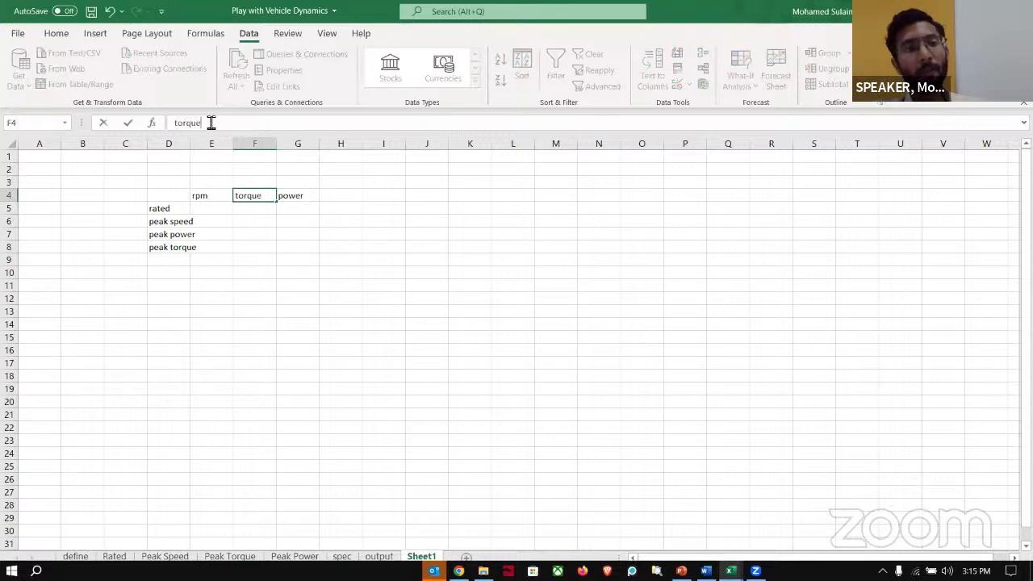
{"action": "left_click", "coordinate": [203, 219]}
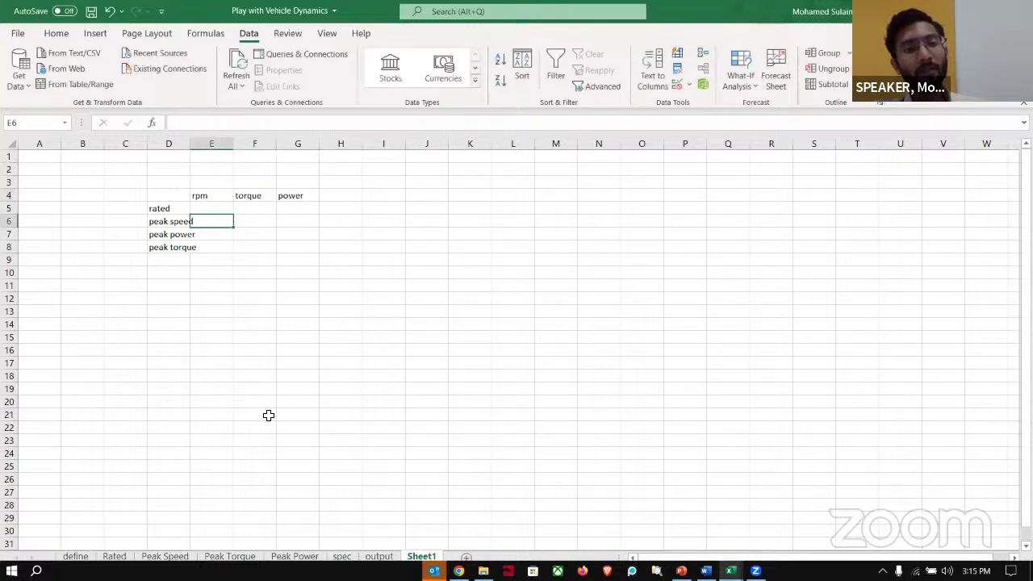
Delete the "output" sheet from the workbook permanently
{"action": "left_click", "coordinate": [380, 556]}
{"action": "right_click", "coordinate": [386, 556]}
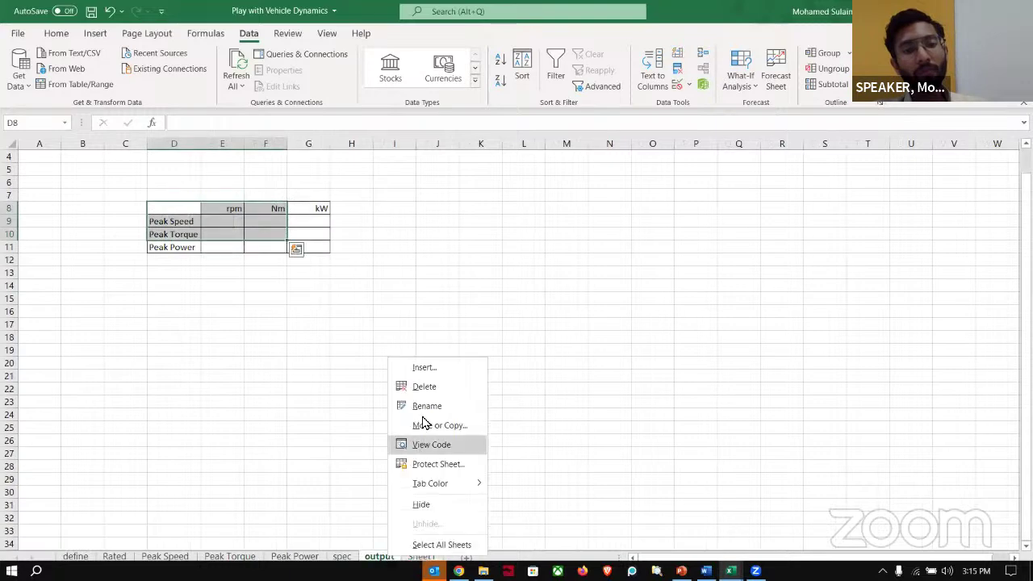
{"action": "left_click", "coordinate": [420, 392]}
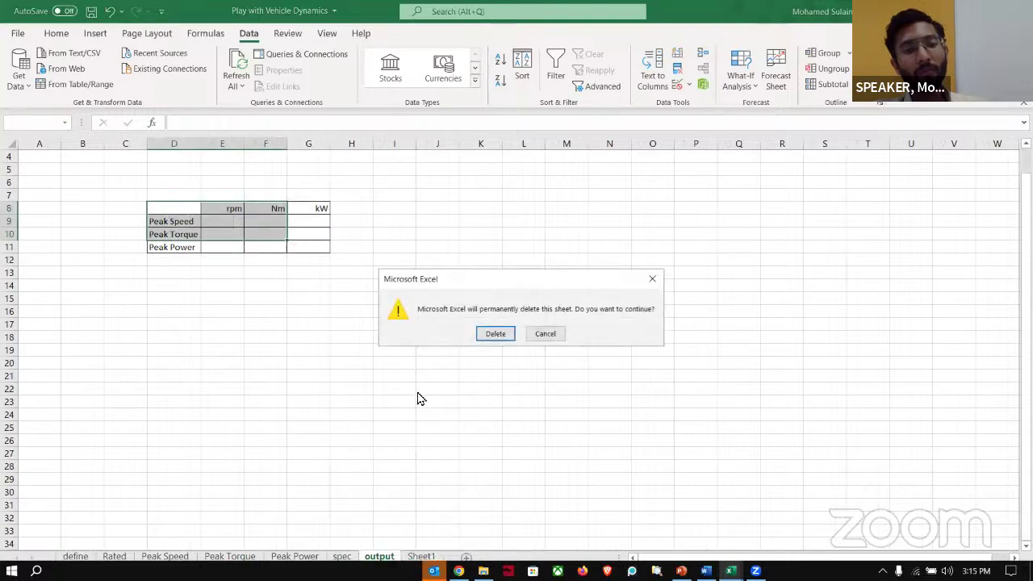
{"action": "left_click", "coordinate": [493, 334]}
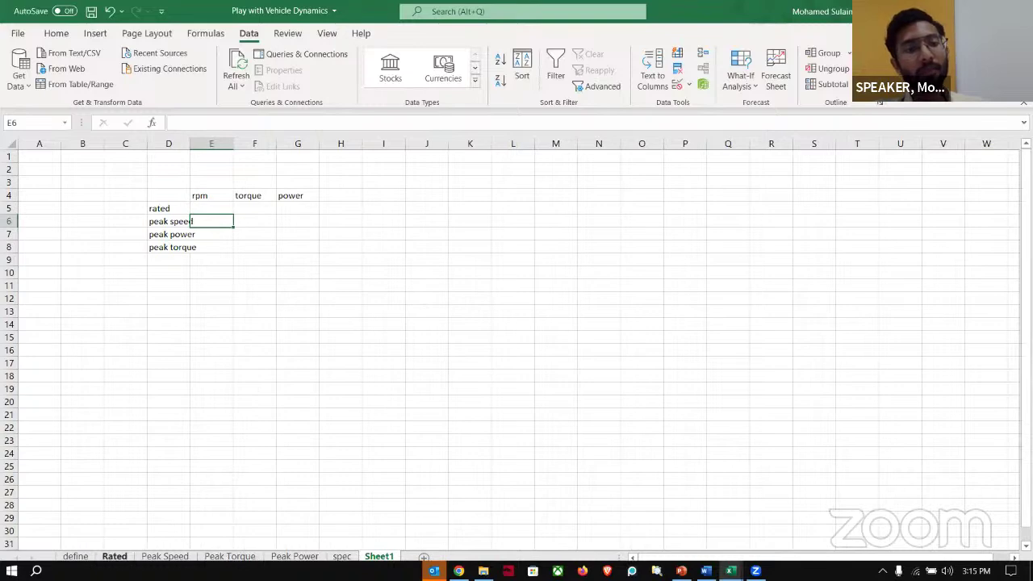
Look up the motor torque on the Rated sheet and enter 25.67 as the rated torque in F5 of Sheet1
{"action": "left_click", "coordinate": [114, 556]}
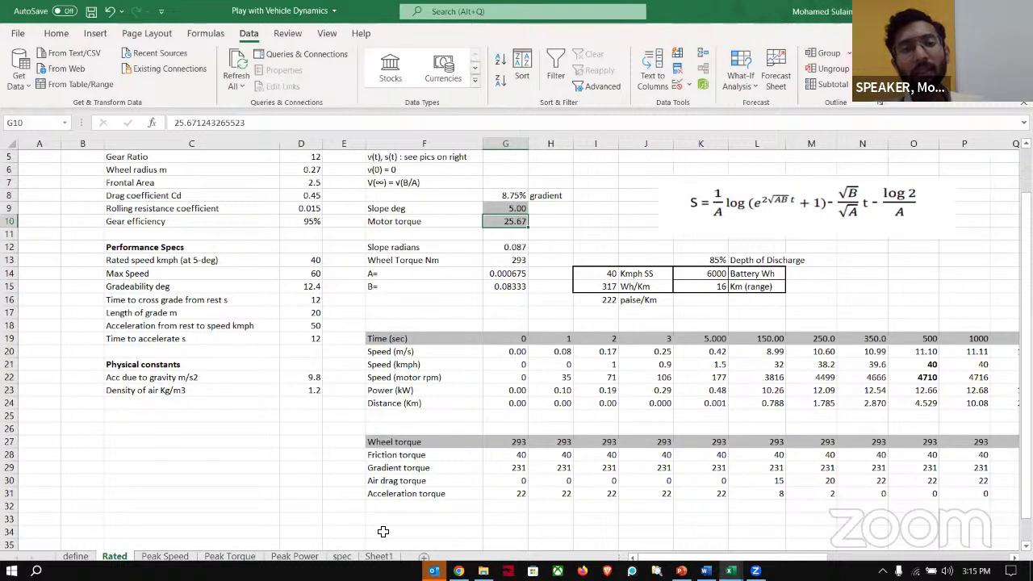
{"action": "left_click", "coordinate": [378, 556]}
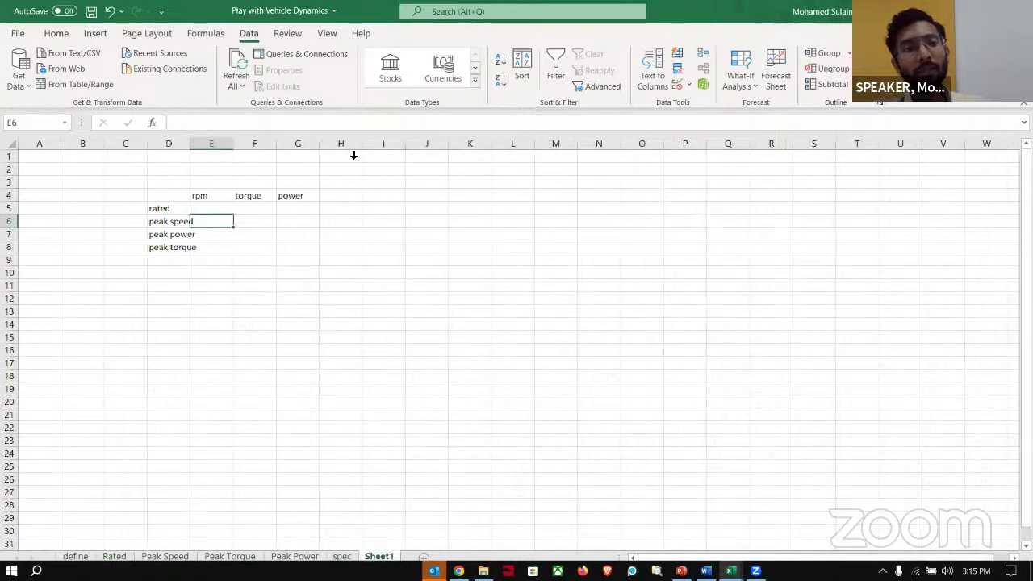
{"action": "left_click", "coordinate": [254, 211]}
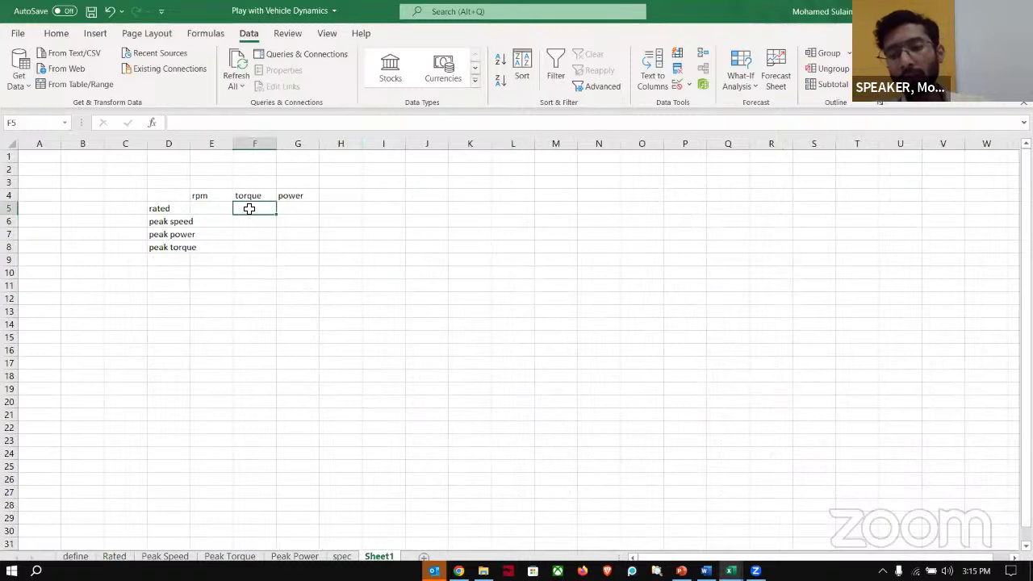
{"action": "type", "text": "2"}
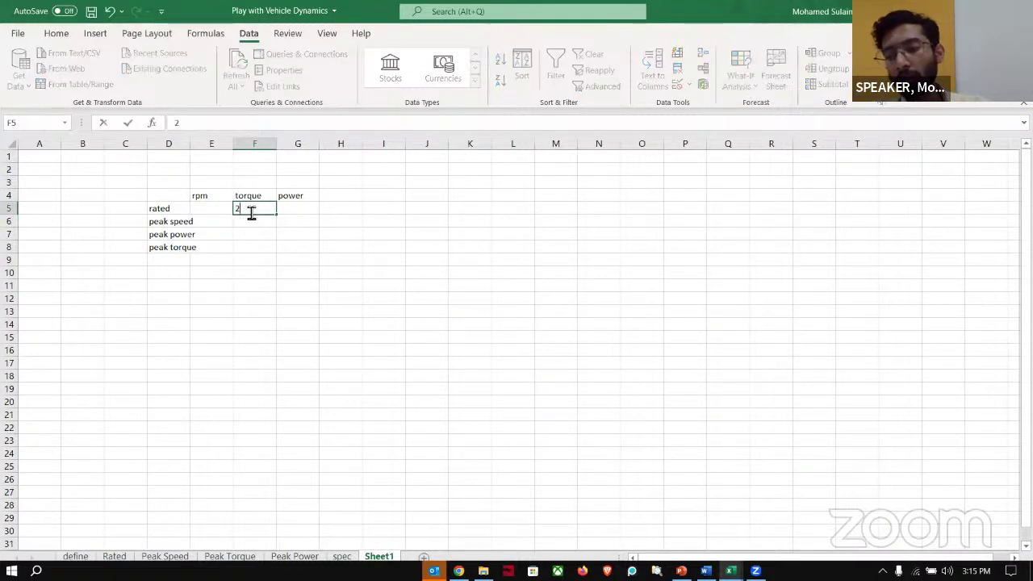
{"action": "type", "text": "5.67"}
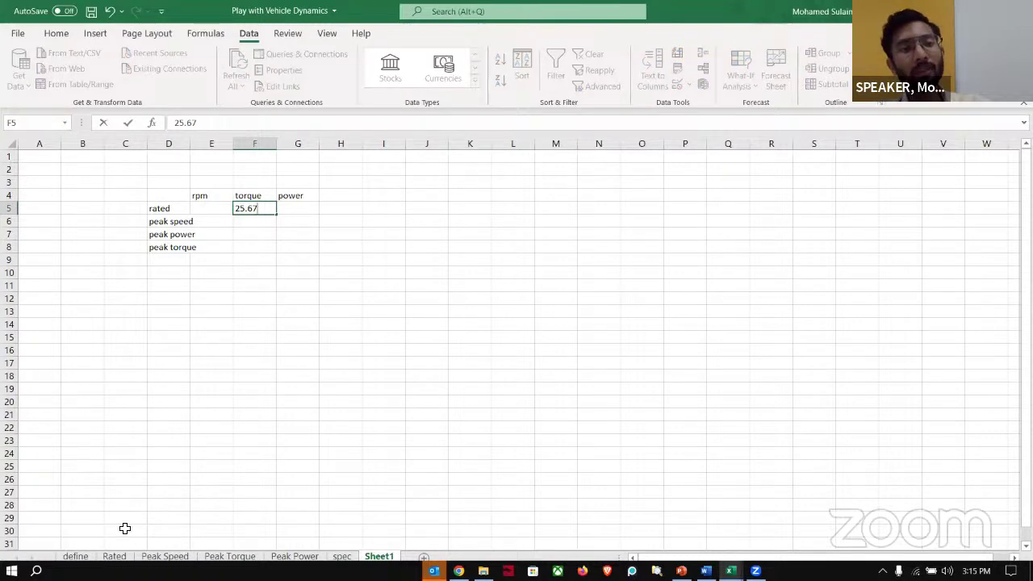
Try to copy the motor rpm at 500 seconds, cell O22 of the Rated sheet, into the rated rpm cell E5 of Sheet1
{"action": "left_click", "coordinate": [114, 557]}
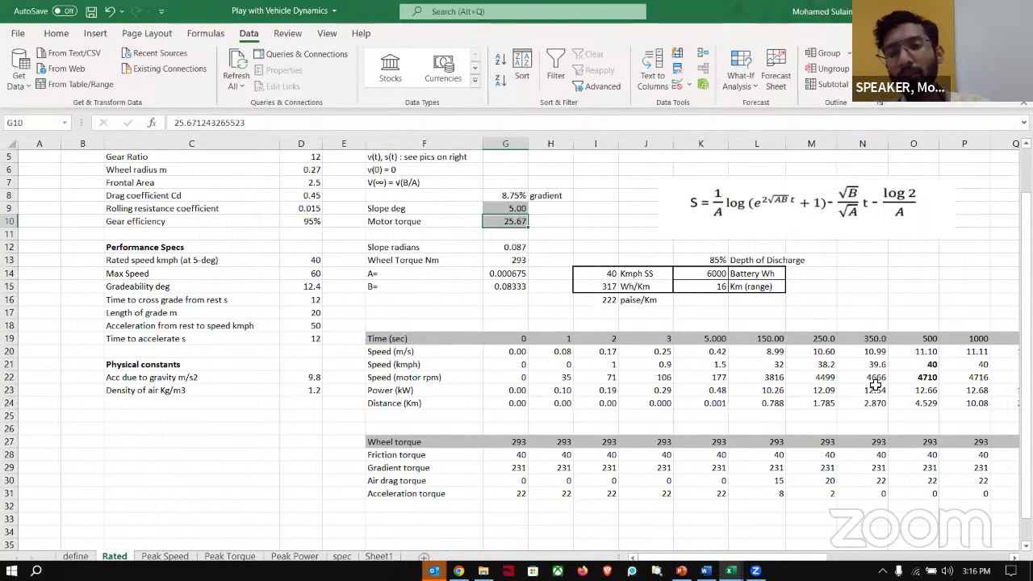
{"action": "left_click", "coordinate": [926, 376]}
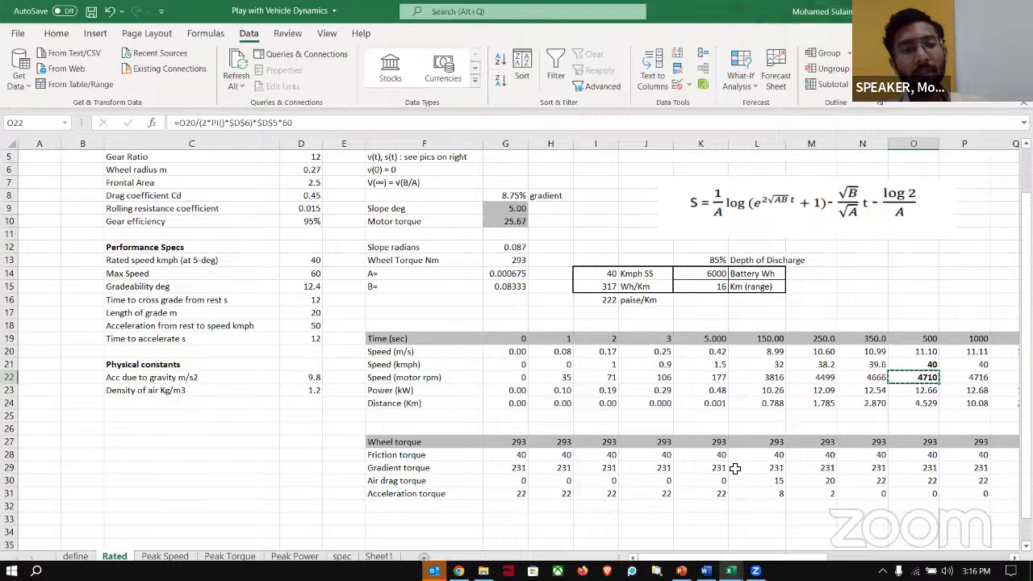
{"action": "left_click", "coordinate": [378, 556]}
{"action": "left_click", "coordinate": [212, 210]}
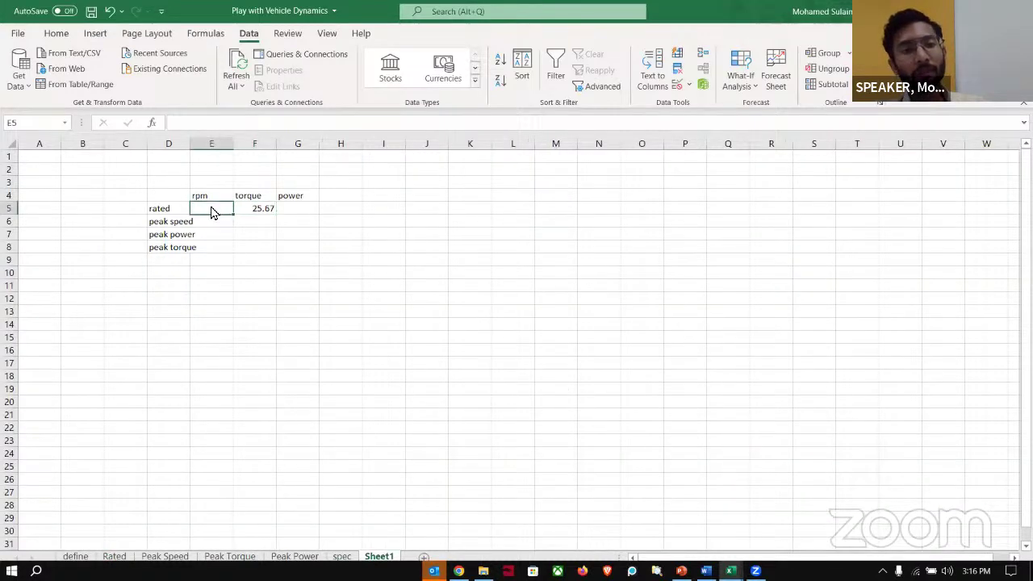
{"action": "type", "text": "=E3/(2*PI()*$D$6)*$D$5*60"}
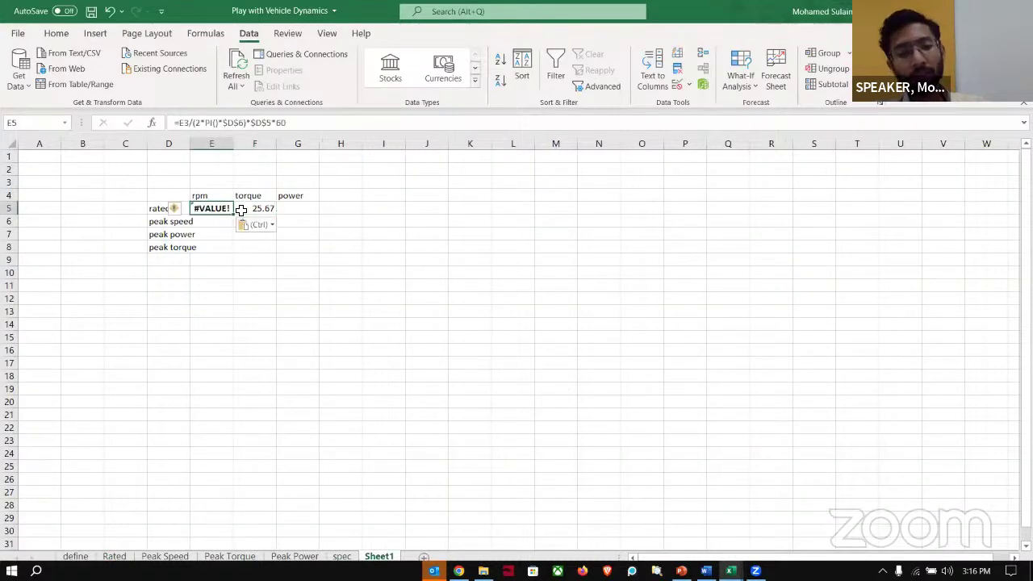
{"action": "key", "text": "F2"}
{"action": "key", "text": "Escape"}
Enter 4710 as the rated rpm in cell E5
{"action": "type", "text": "47"}
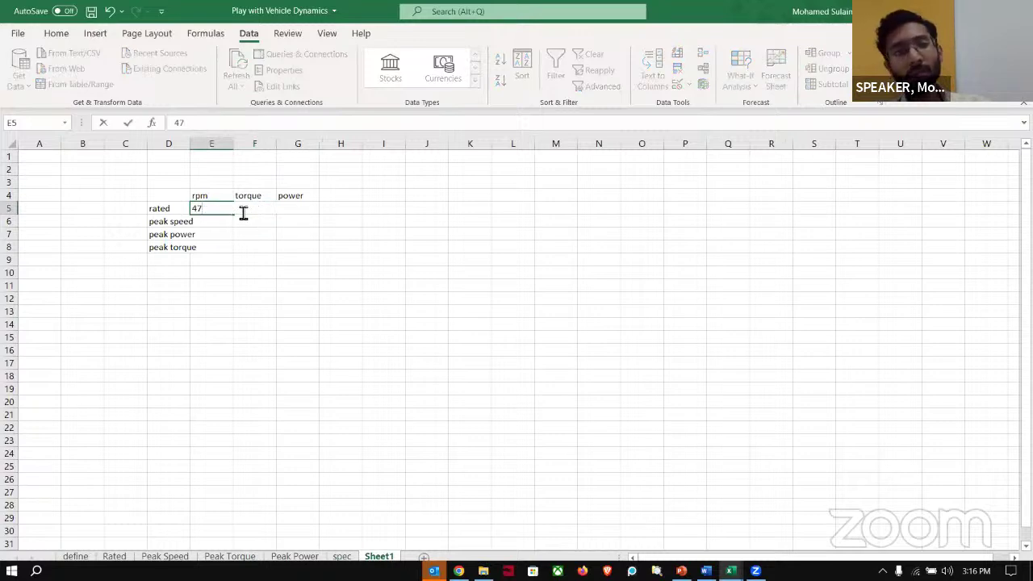
{"action": "type", "text": "10"}
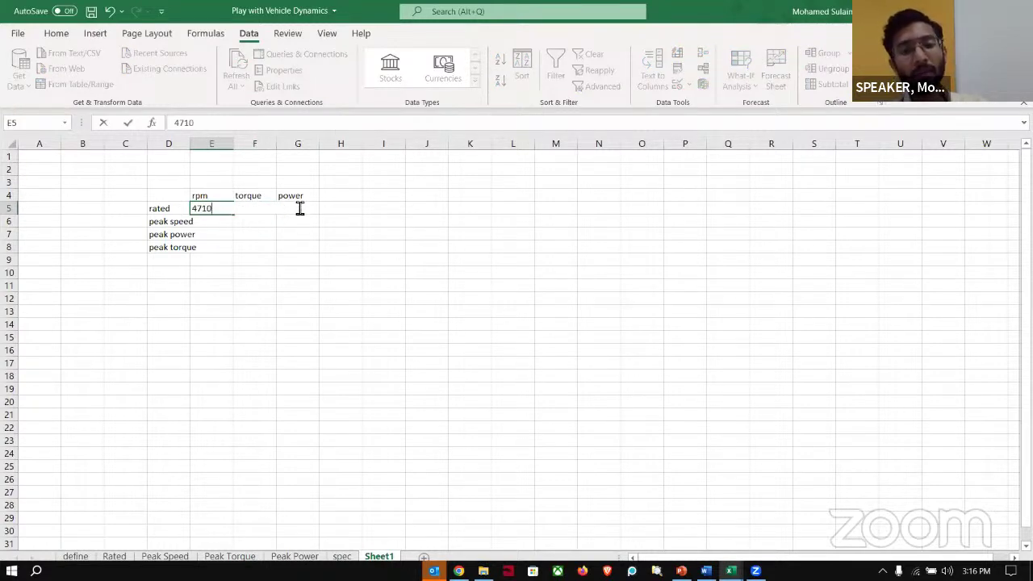
{"action": "key", "text": "Return"}
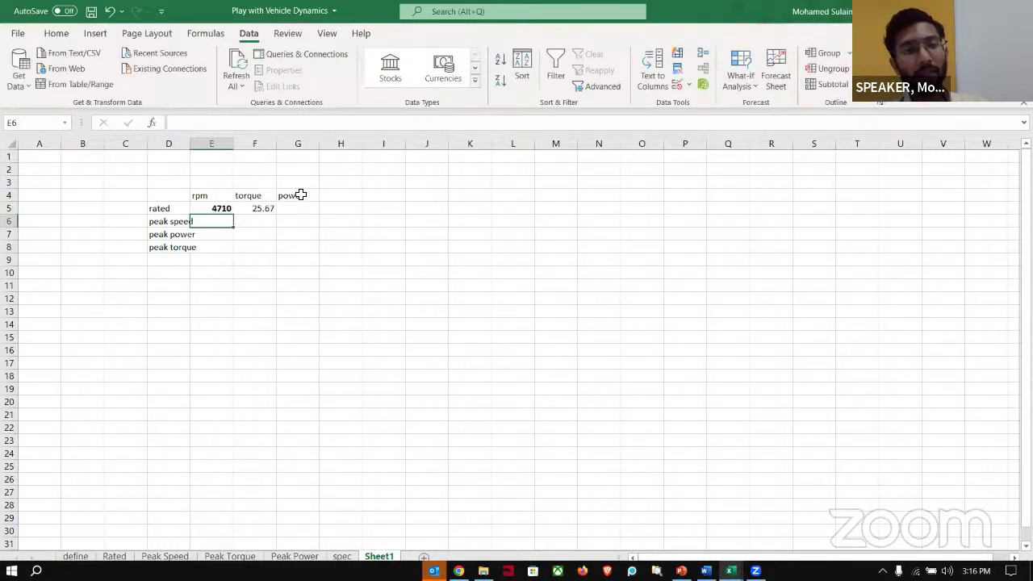
Look up the motor power at 500 seconds on the Rated sheet and enter 12.66 as the rated power in G5 of Sheet1
{"action": "left_click", "coordinate": [299, 206]}
{"action": "left_click", "coordinate": [115, 557]}
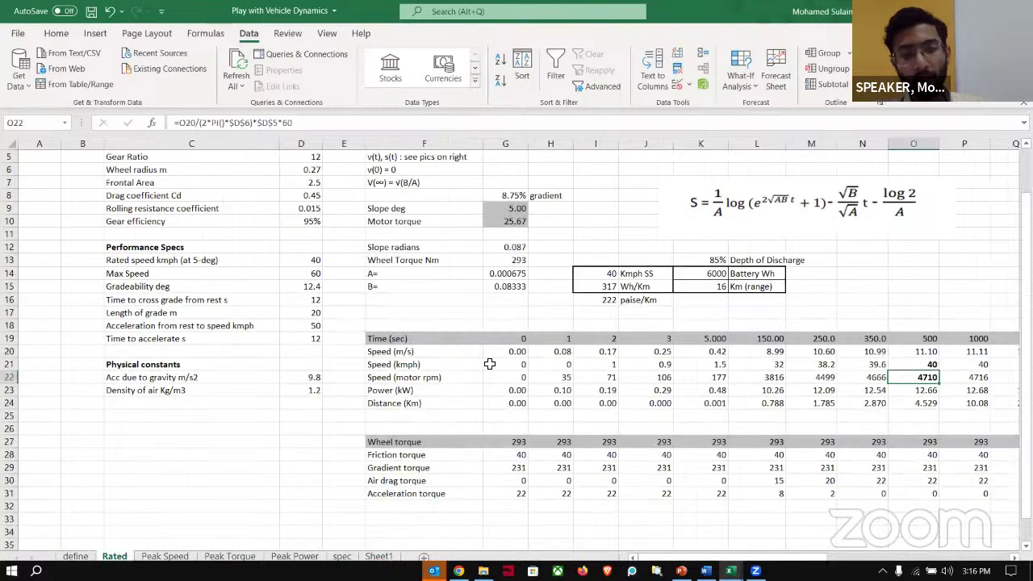
{"action": "left_click", "coordinate": [926, 388]}
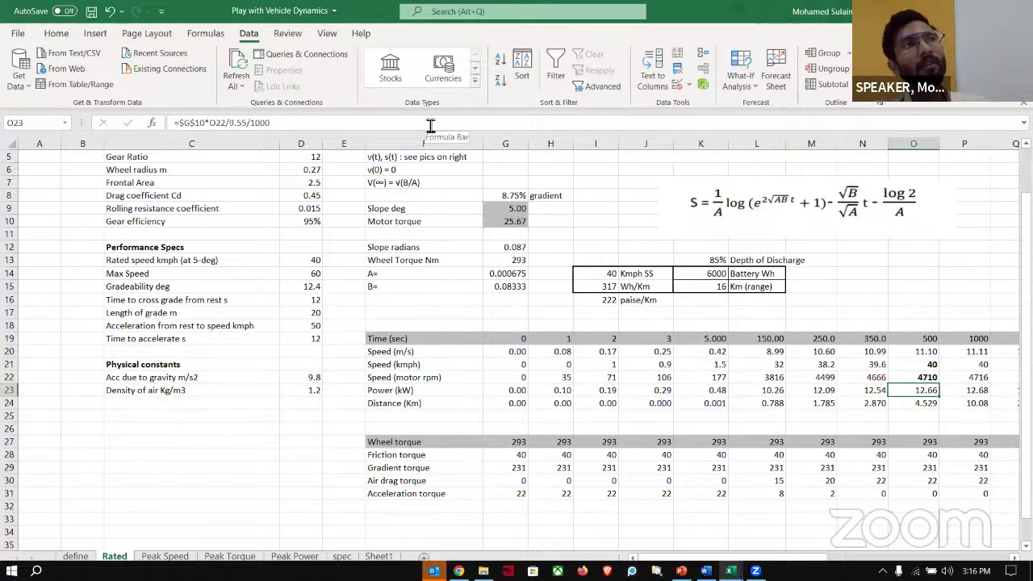
{"action": "key", "text": "F2"}
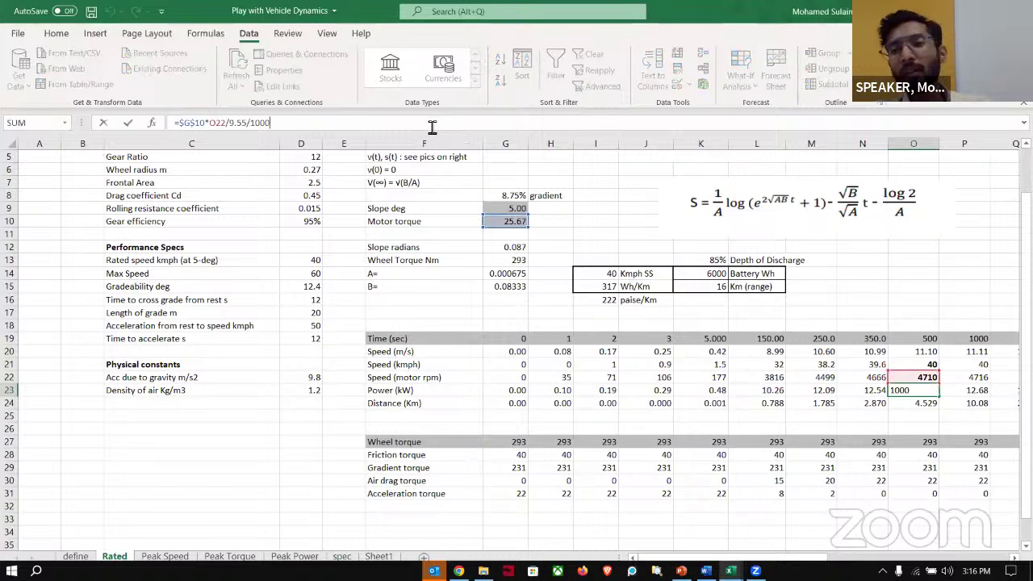
{"action": "key", "text": "Escape"}
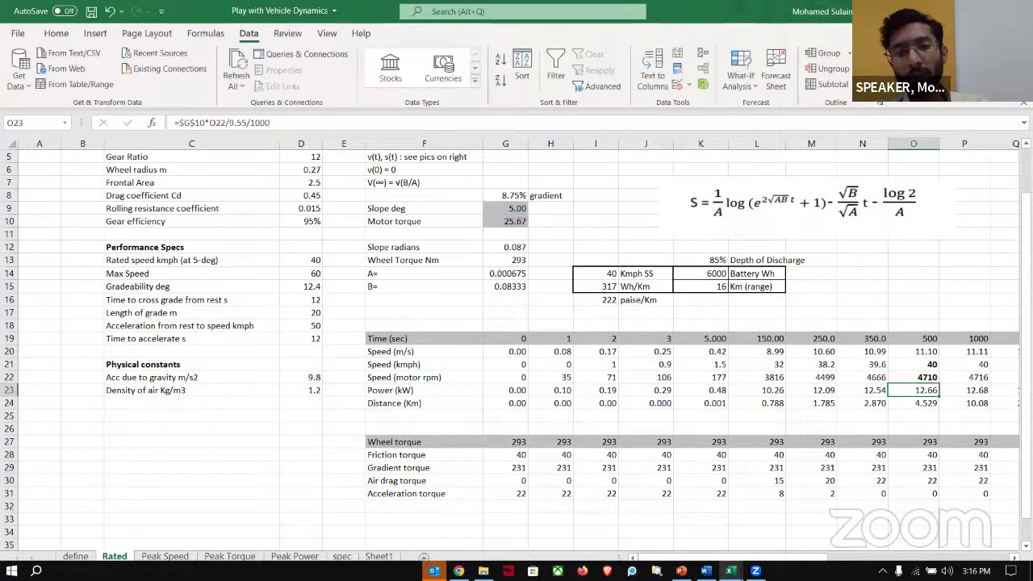
{"action": "left_click", "coordinate": [378, 556]}
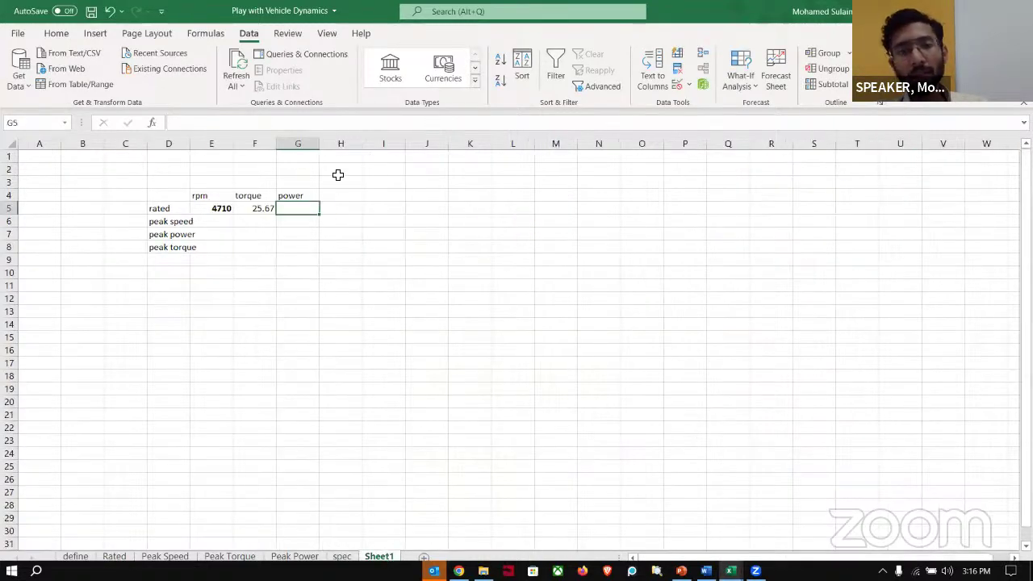
{"action": "double_click", "coordinate": [292, 209]}
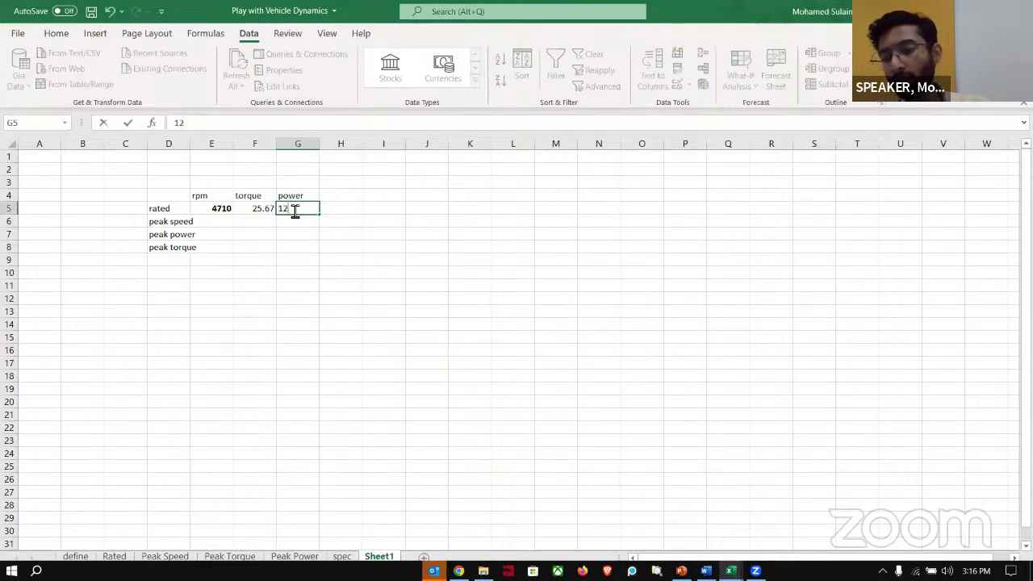
{"action": "key", "text": "Return"}
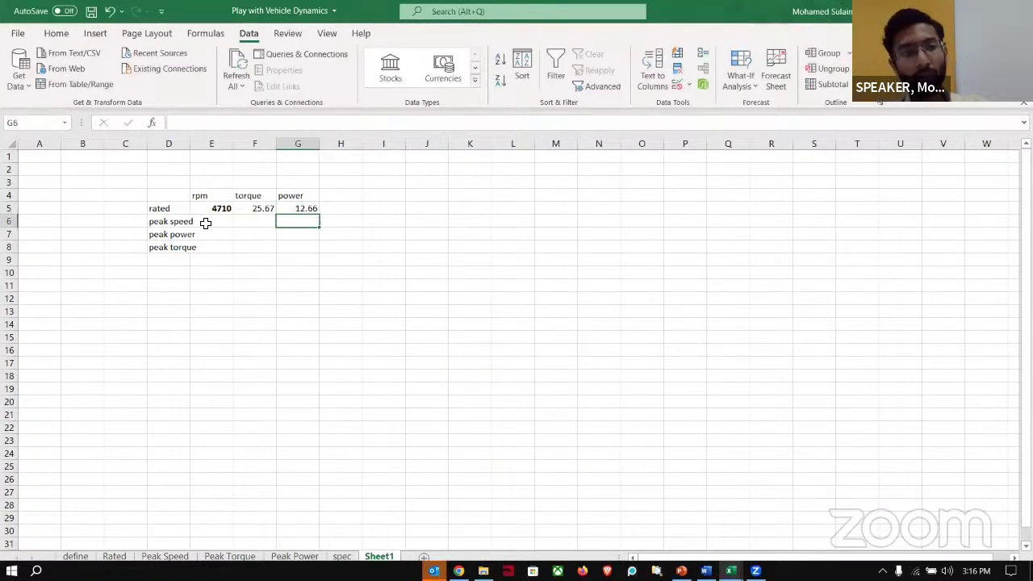
On the Peak Speed sheet, set the Max Speed performance spec in D14 to 70
{"action": "left_click", "coordinate": [207, 223]}
{"action": "left_click", "coordinate": [165, 556]}
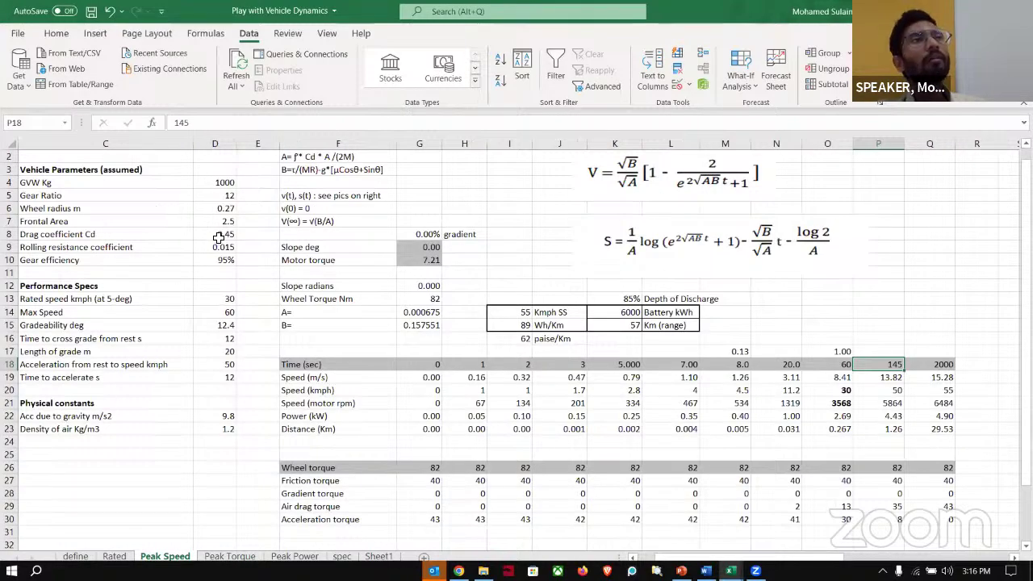
{"action": "scroll", "coordinate": [218, 237], "scroll_direction": "left", "scroll_amount": 2}
{"action": "scroll", "coordinate": [218, 237], "scroll_direction": "up", "scroll_amount": 1}
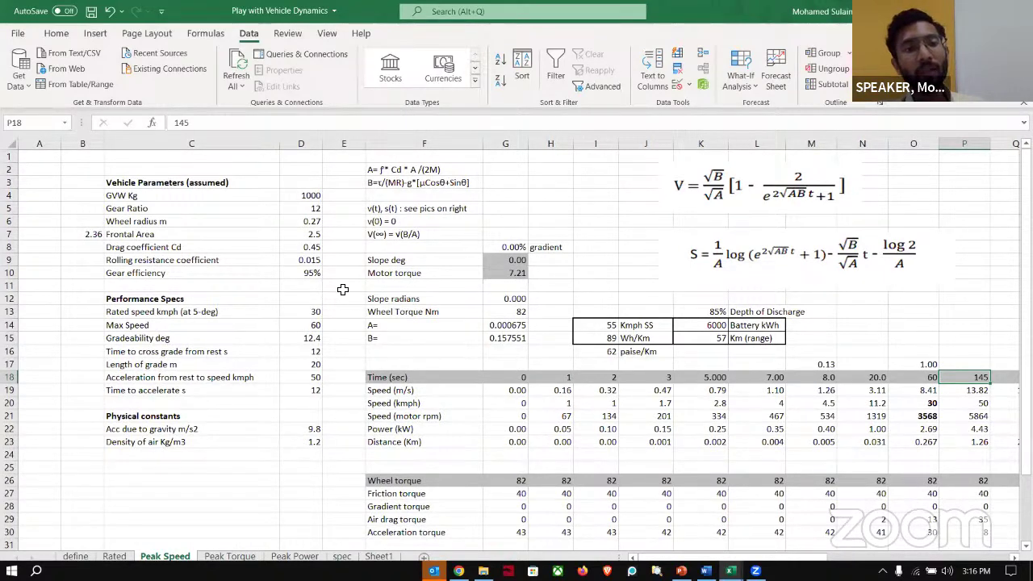
{"action": "left_click", "coordinate": [311, 316]}
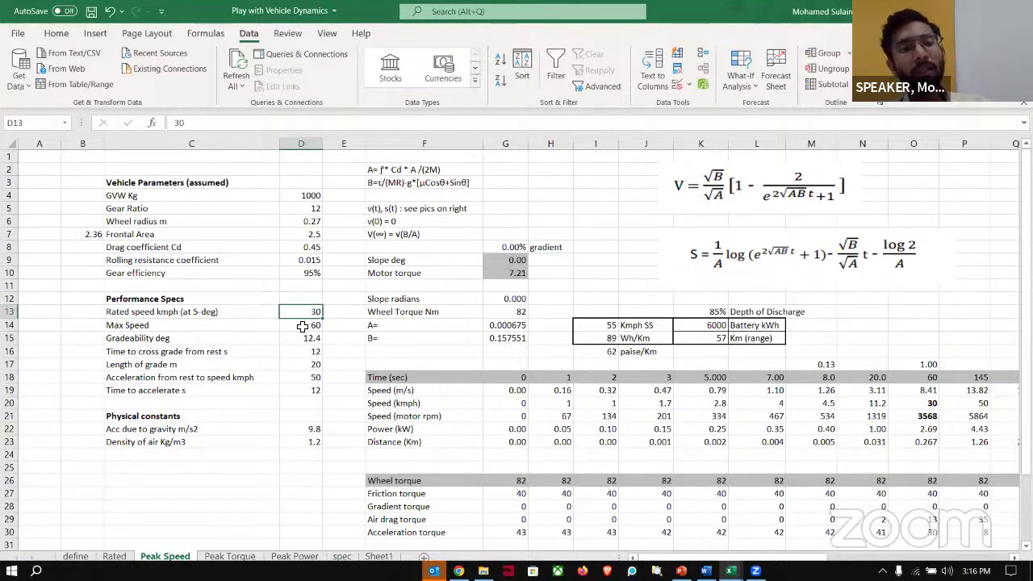
{"action": "left_click", "coordinate": [296, 326]}
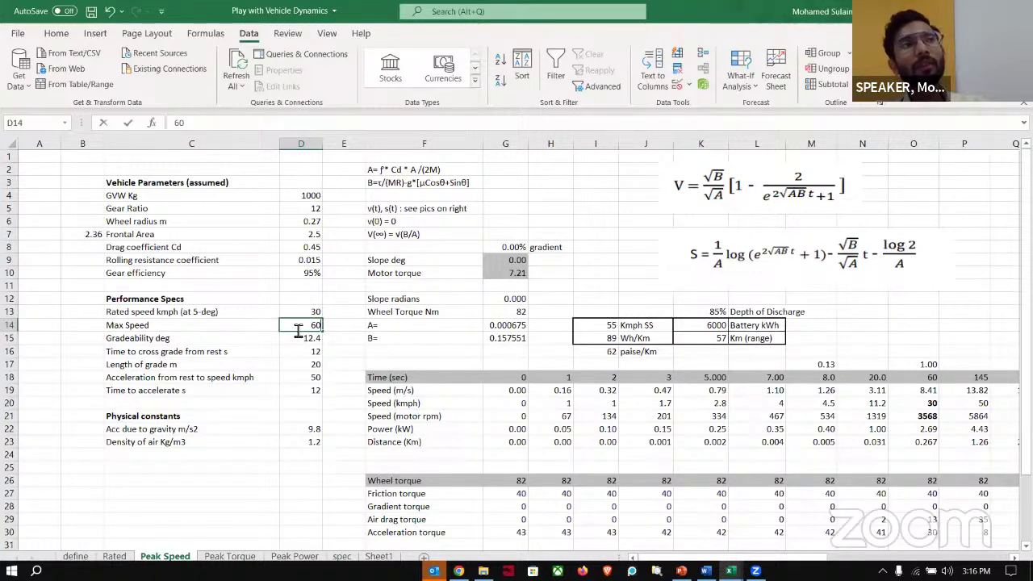
{"action": "type", "text": "7"}
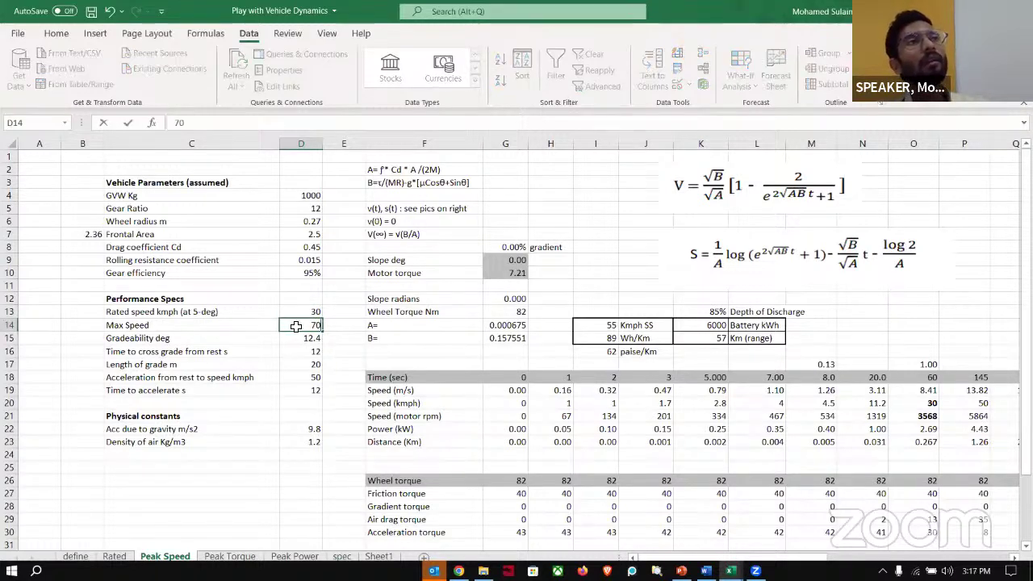
{"action": "key", "text": "Tab"}
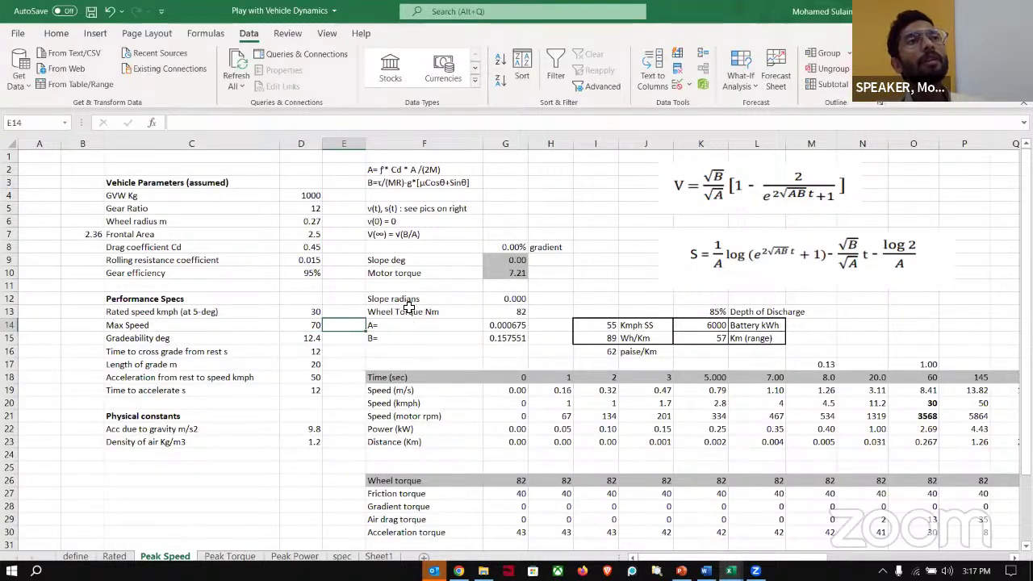
Run Goal Seek on the Peak Speed sheet to bring the steady-state speed in I14 to 70 by changing motor torque cell G10
{"action": "scroll", "coordinate": [409, 308], "scroll_direction": "down", "scroll_amount": 1}
{"action": "scroll", "coordinate": [484, 346], "scroll_direction": "right", "scroll_amount": 1}
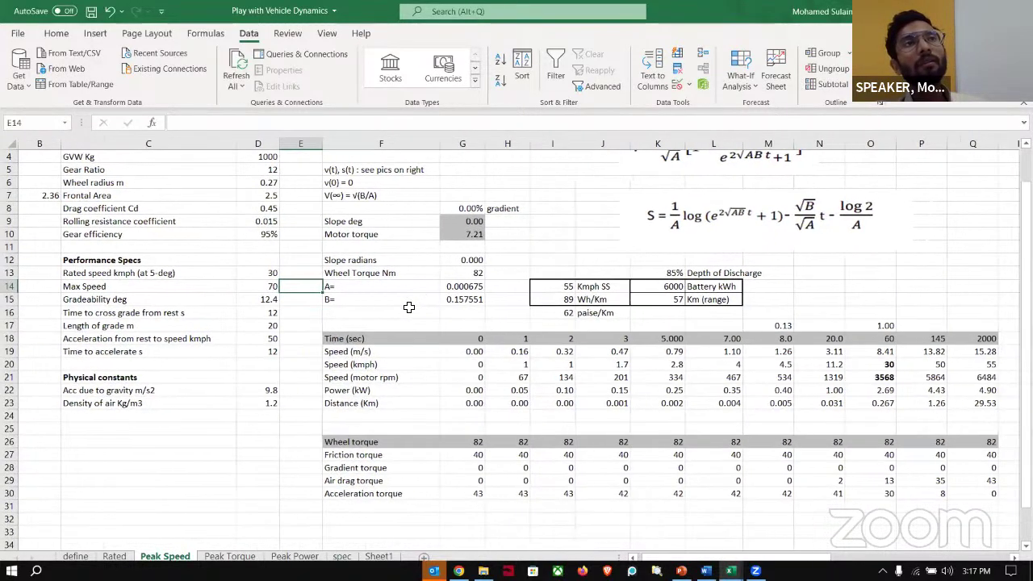
{"action": "left_click", "coordinate": [562, 284]}
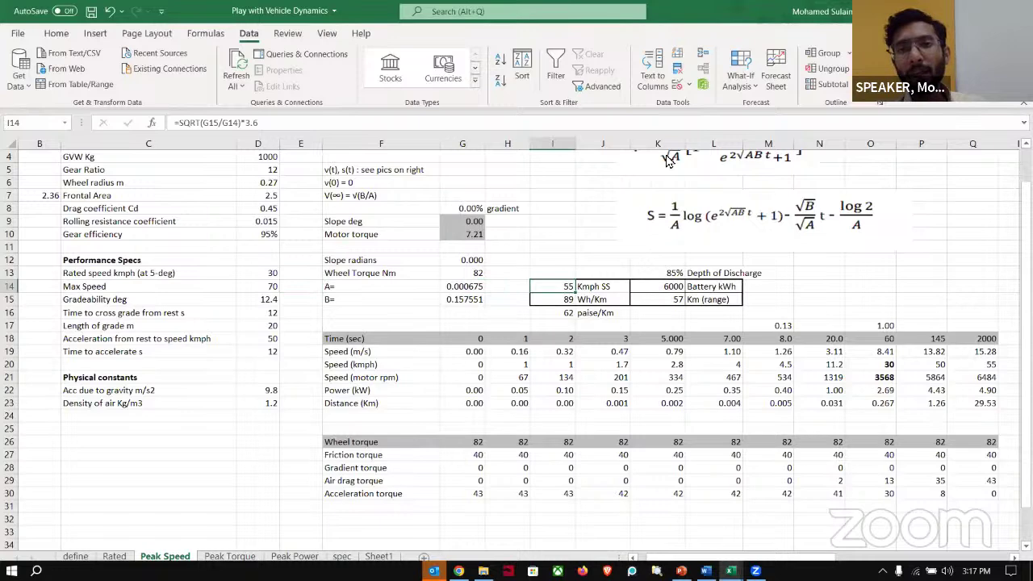
{"action": "left_click", "coordinate": [749, 89]}
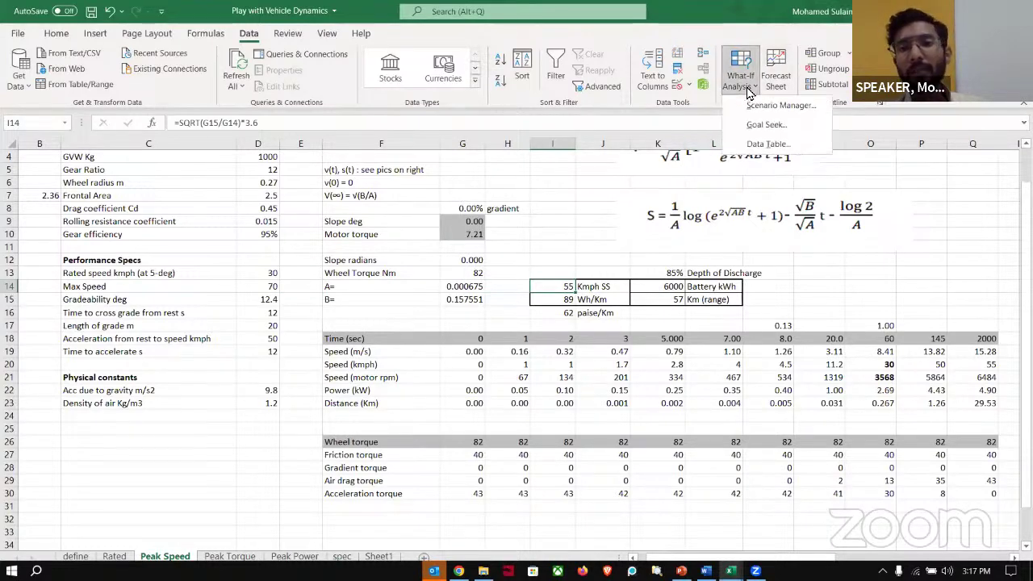
{"action": "left_click", "coordinate": [765, 127]}
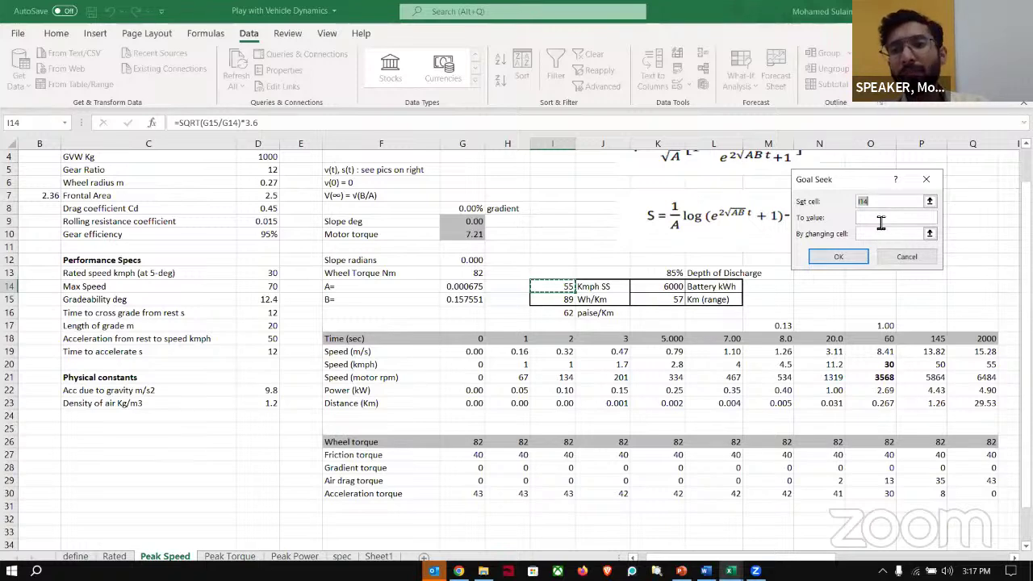
{"action": "left_click", "coordinate": [880, 222]}
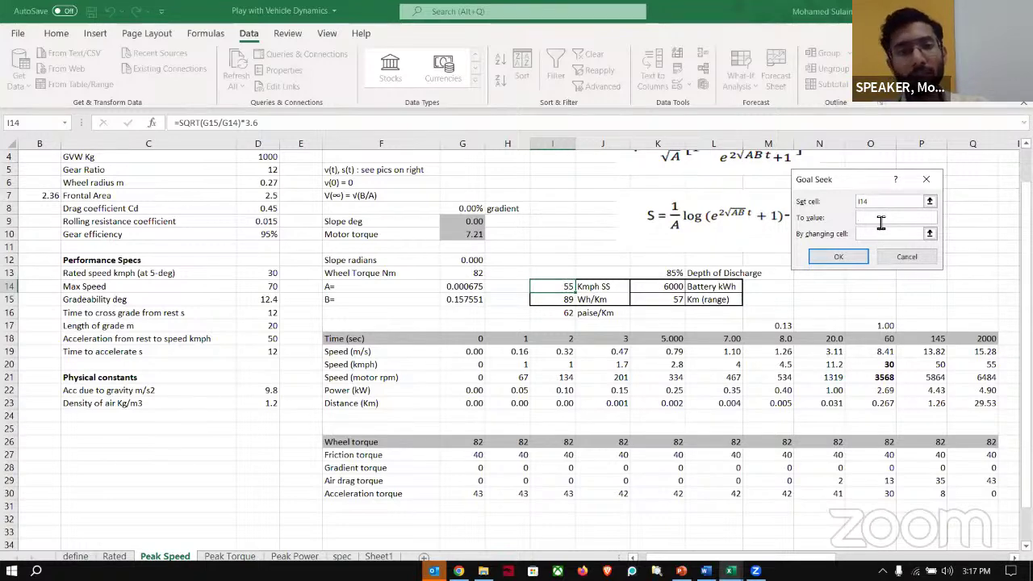
{"action": "type", "text": "70"}
{"action": "left_click", "coordinate": [879, 234]}
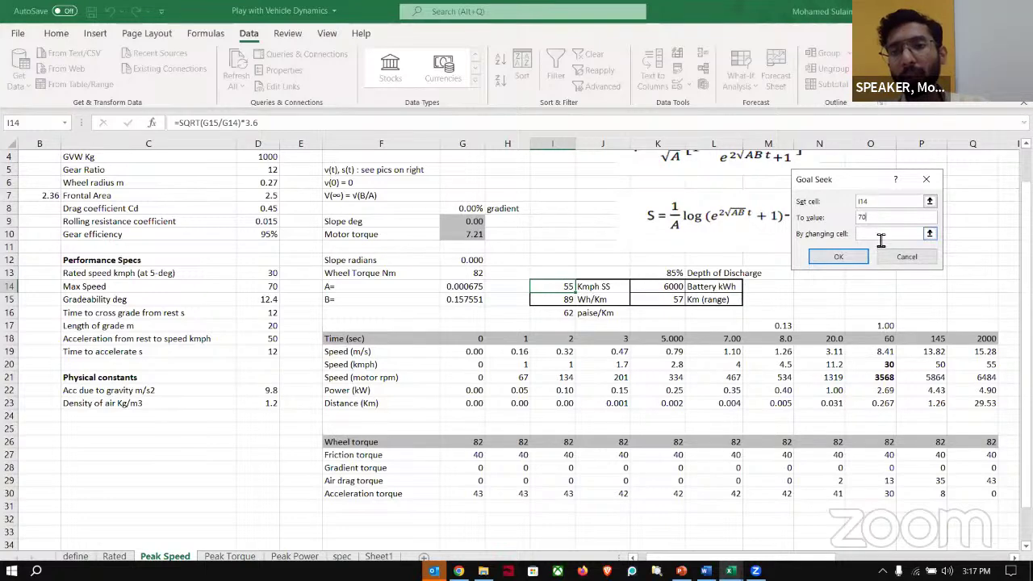
{"action": "left_click", "coordinate": [465, 233]}
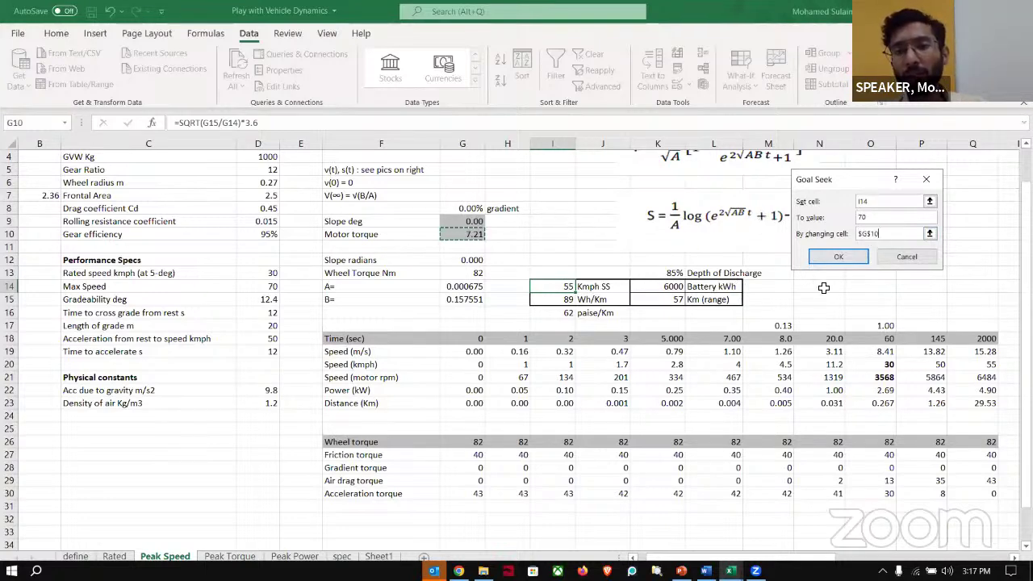
{"action": "left_click", "coordinate": [839, 257]}
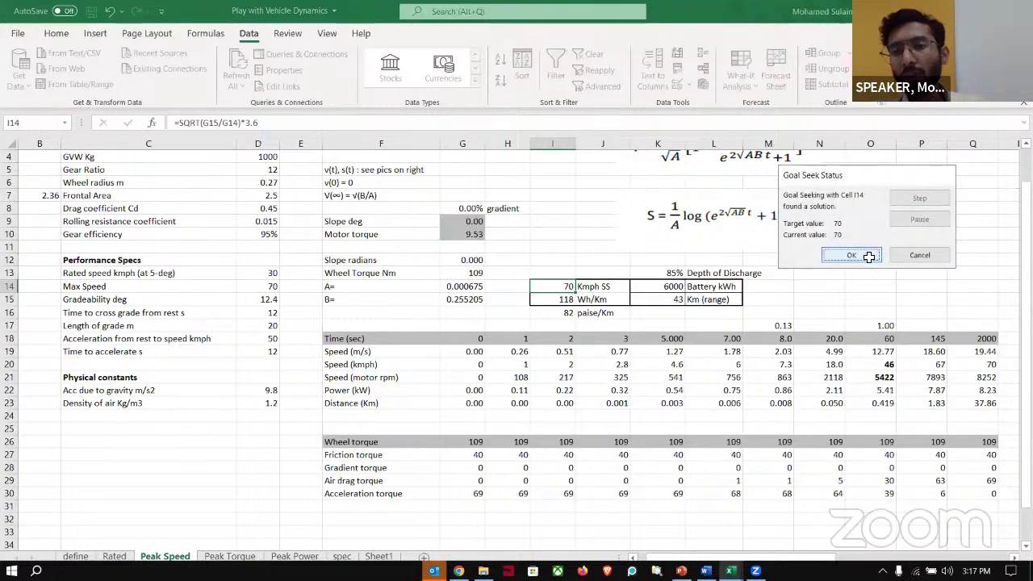
{"action": "left_click", "coordinate": [851, 255]}
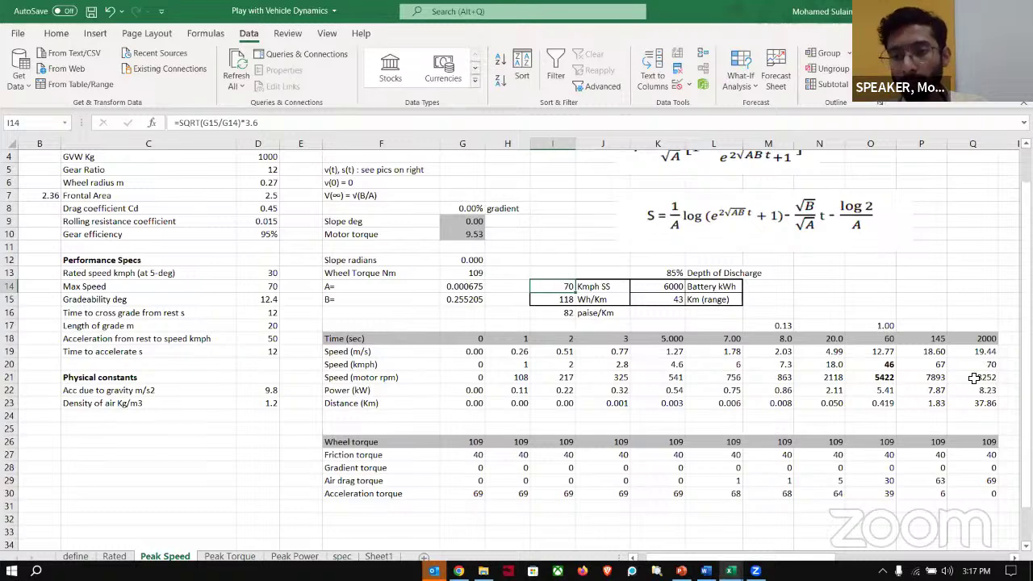
Look up the motor rpm at 2000 seconds on the Peak Speed sheet and enter 8252 as the peak speed rpm in E6 of Sheet1
{"action": "left_click", "coordinate": [468, 236]}
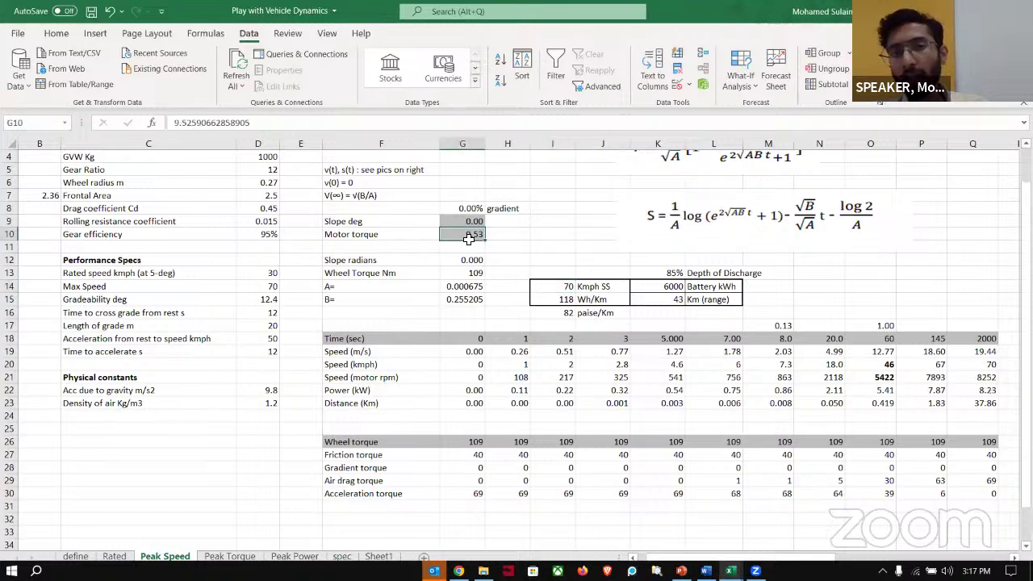
{"action": "left_click", "coordinate": [984, 377]}
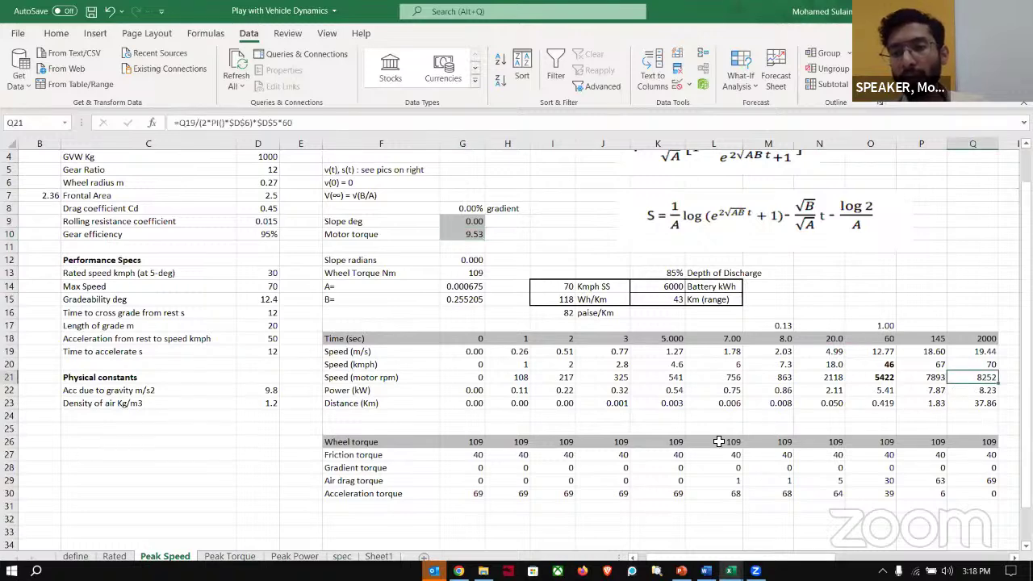
{"action": "left_click", "coordinate": [379, 555]}
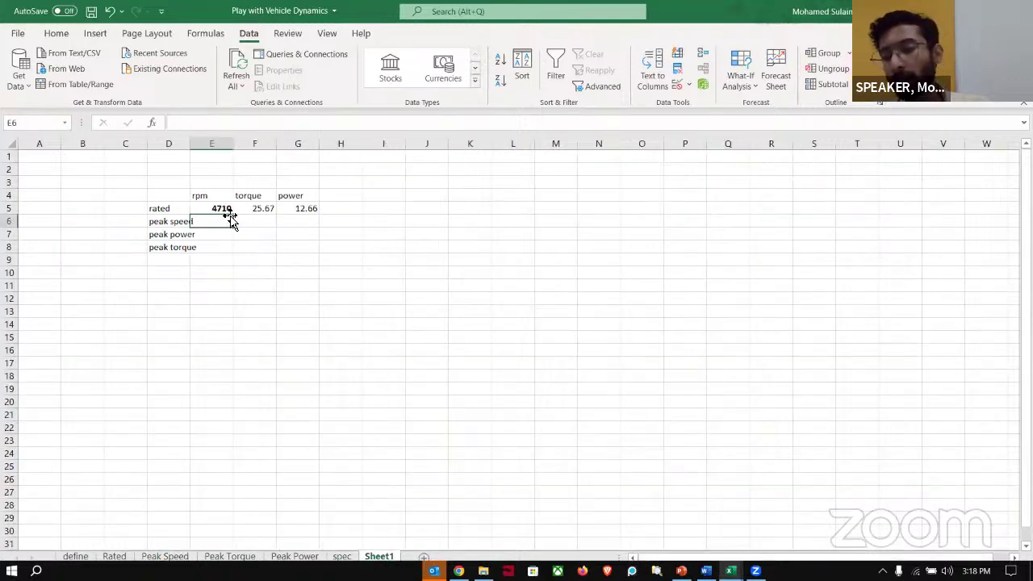
{"action": "type", "text": "8"}
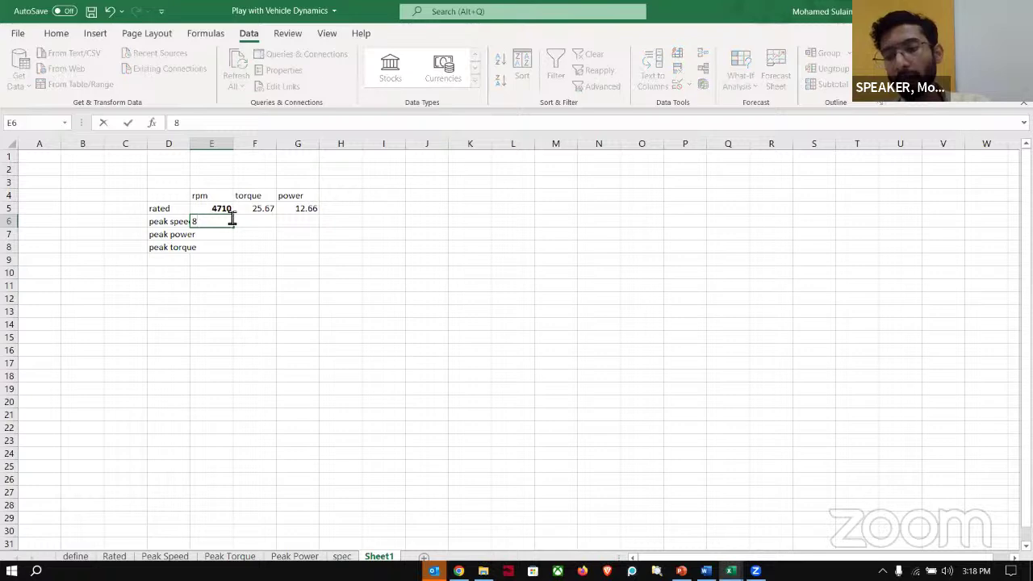
{"action": "left_click", "coordinate": [125, 556]}
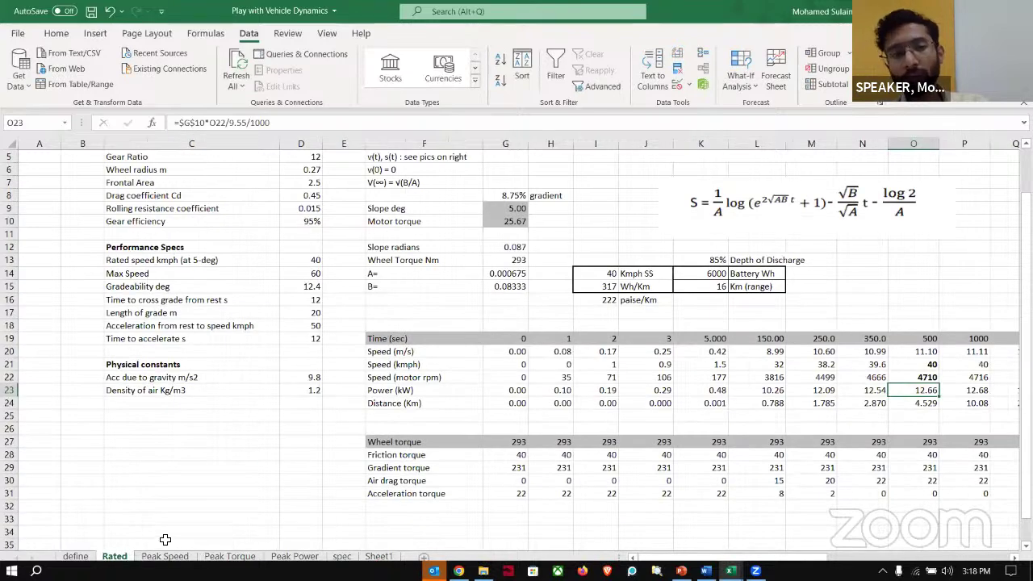
{"action": "left_click", "coordinate": [165, 557]}
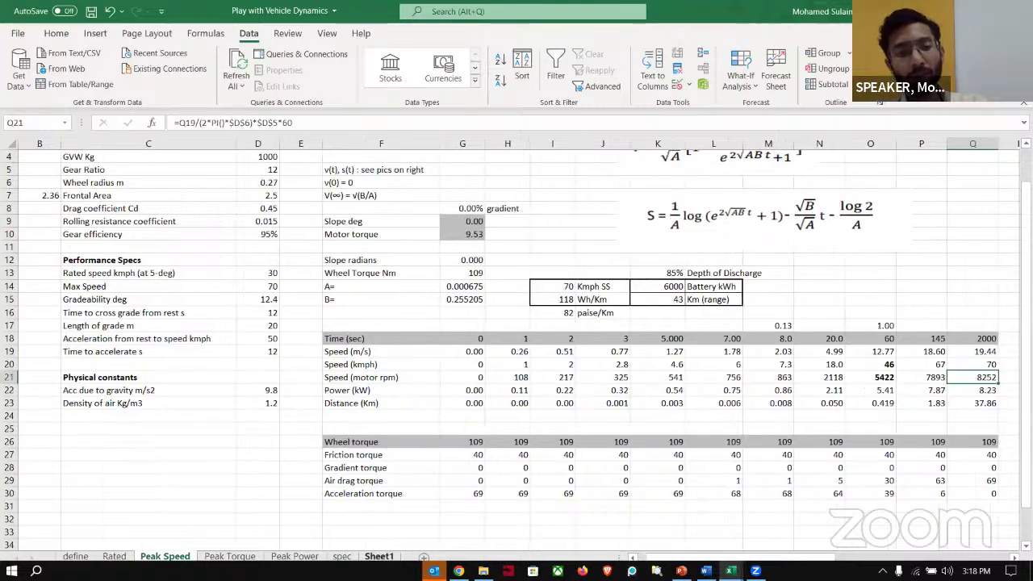
{"action": "left_click", "coordinate": [378, 556]}
{"action": "type", "text": "2"}
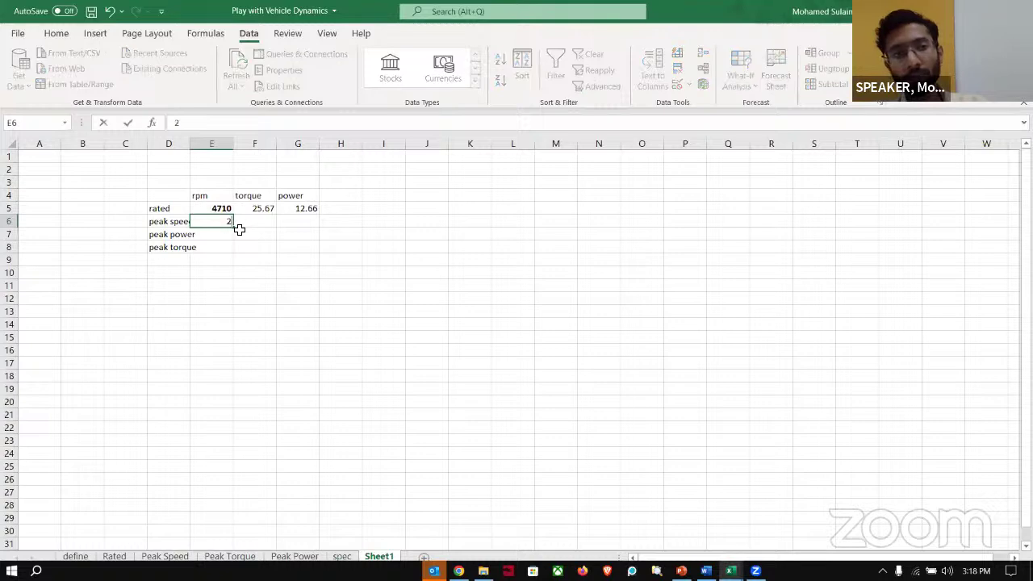
{"action": "type", "text": "8252"}
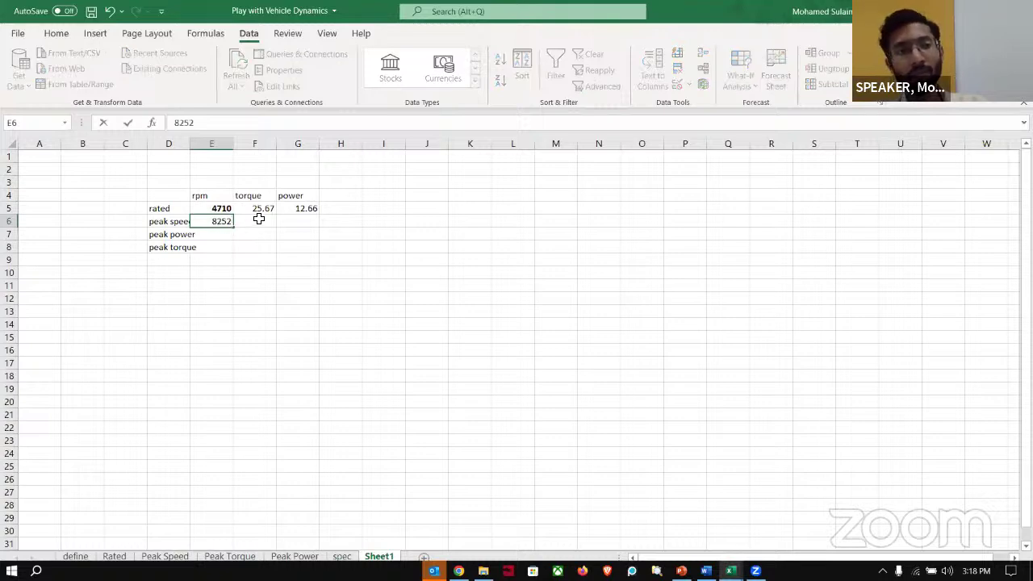
Look up the motor torque on the Peak Speed sheet and enter 9.53 as the peak speed torque in F6 of Sheet1
{"action": "left_click", "coordinate": [258, 218]}
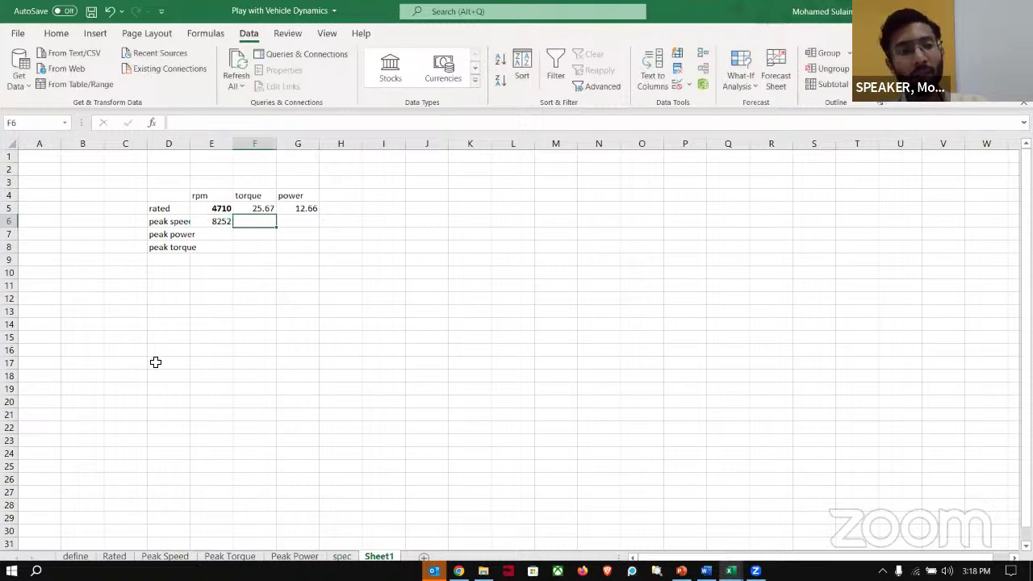
{"action": "left_click", "coordinate": [165, 555]}
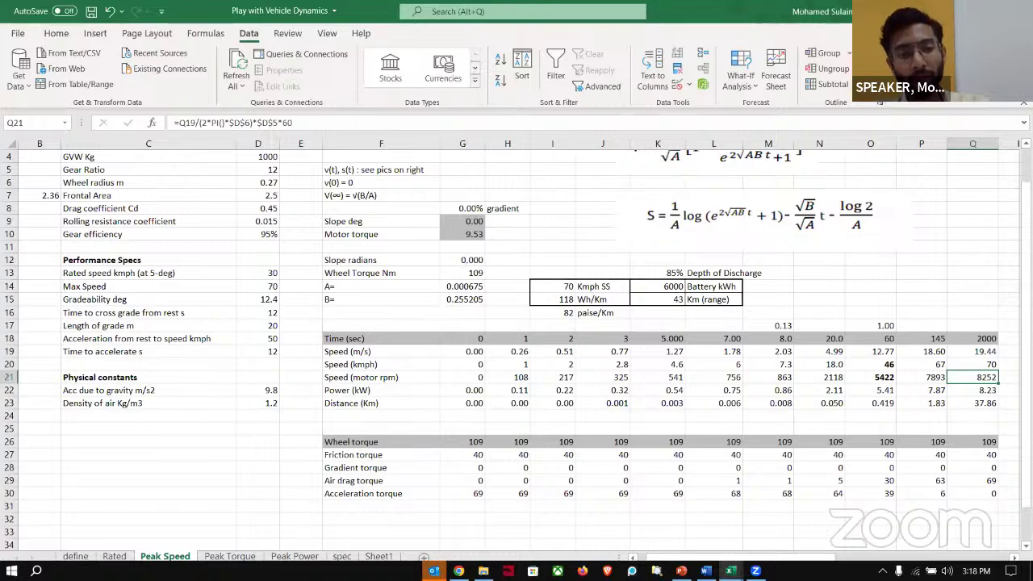
{"action": "left_click", "coordinate": [378, 555]}
{"action": "type", "text": "9"}
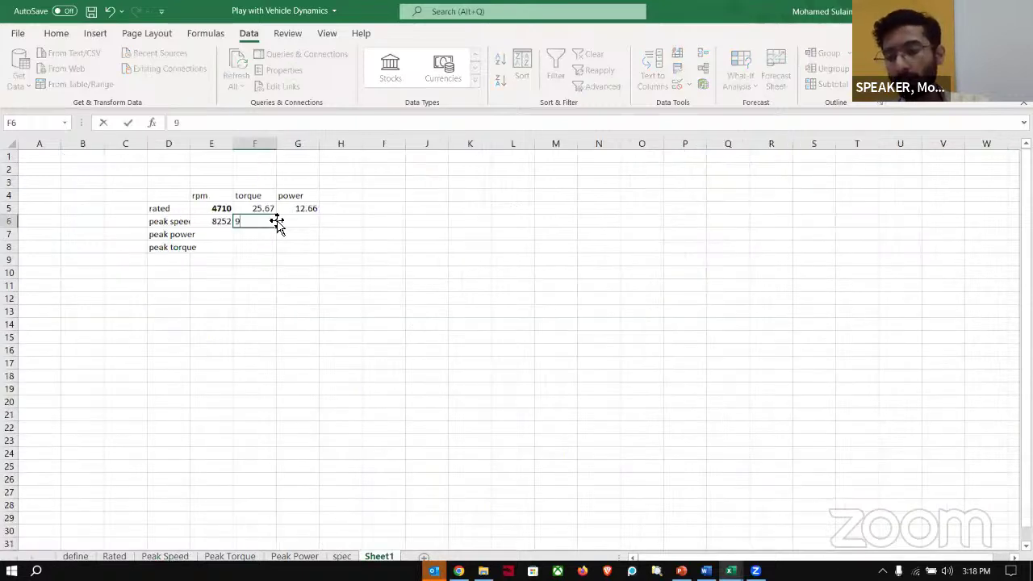
{"action": "type", "text": ".53"}
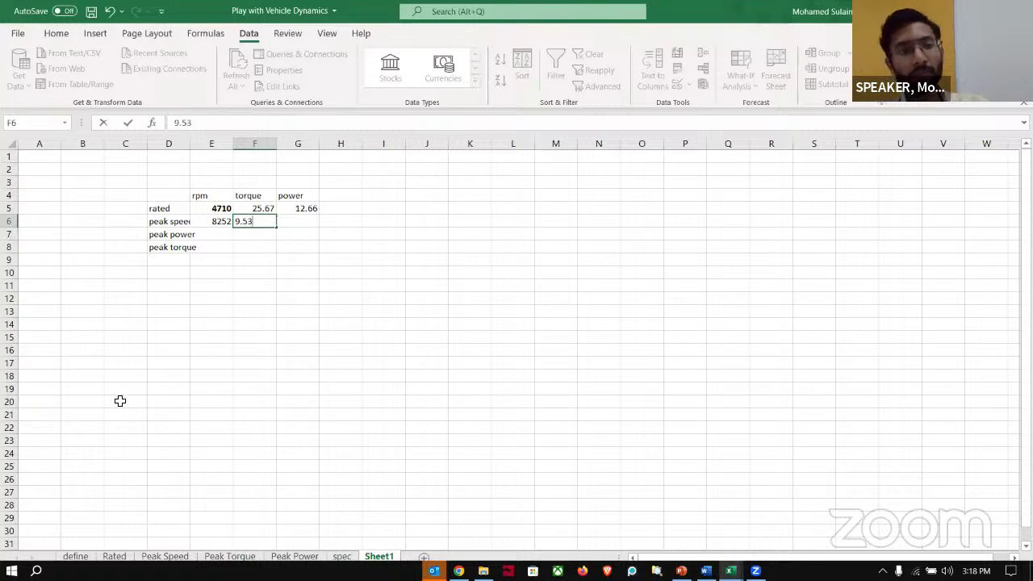
{"action": "left_click", "coordinate": [164, 556]}
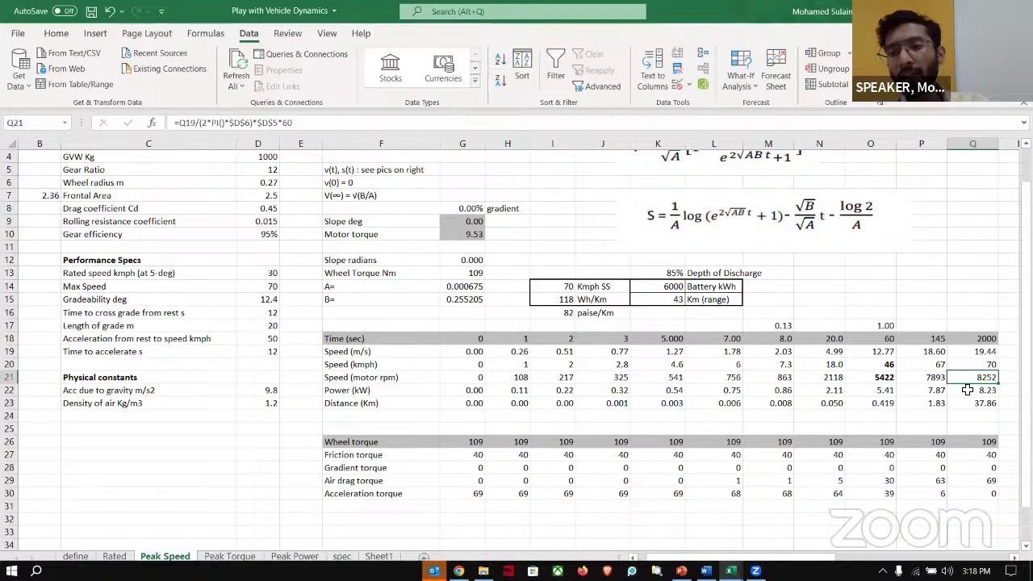
Look up the motor power at 2000 seconds on the Peak Speed sheet and enter 8.23 as the peak speed power in G6 of Sheet1
{"action": "key", "text": "Down"}
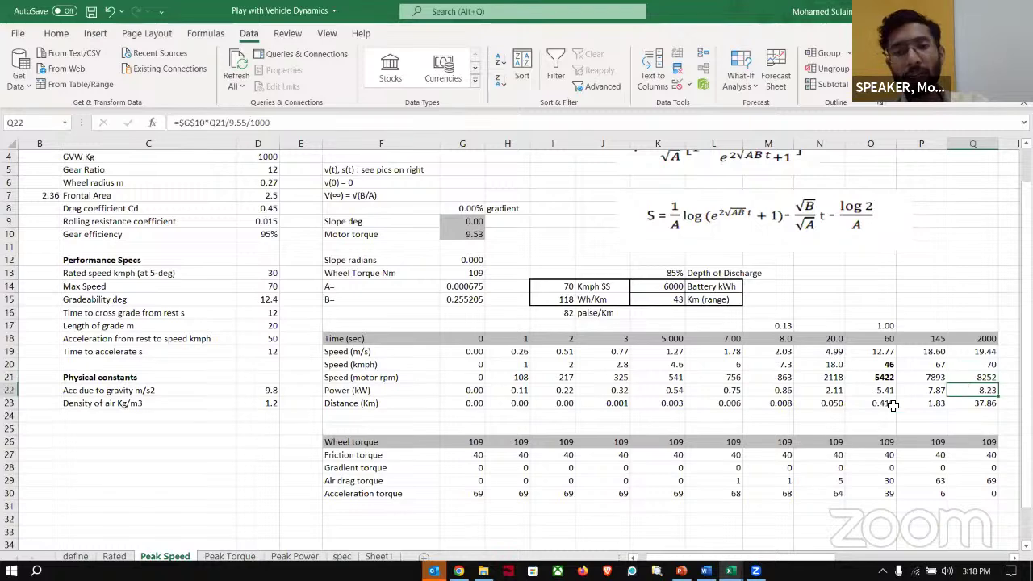
{"action": "left_click", "coordinate": [378, 555]}
{"action": "left_click", "coordinate": [302, 219]}
{"action": "type", "text": "8.23"}
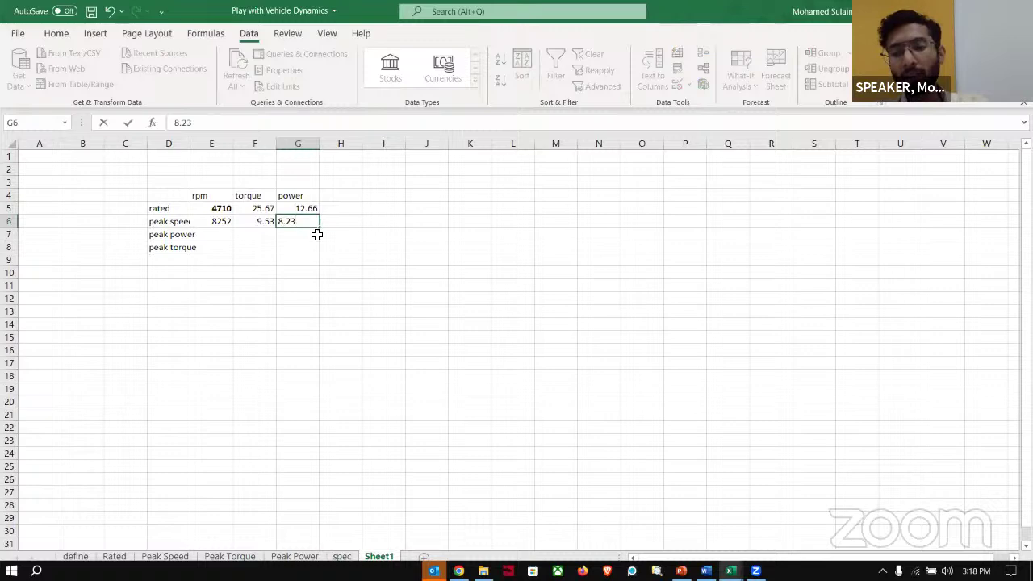
{"action": "key", "text": "Return"}
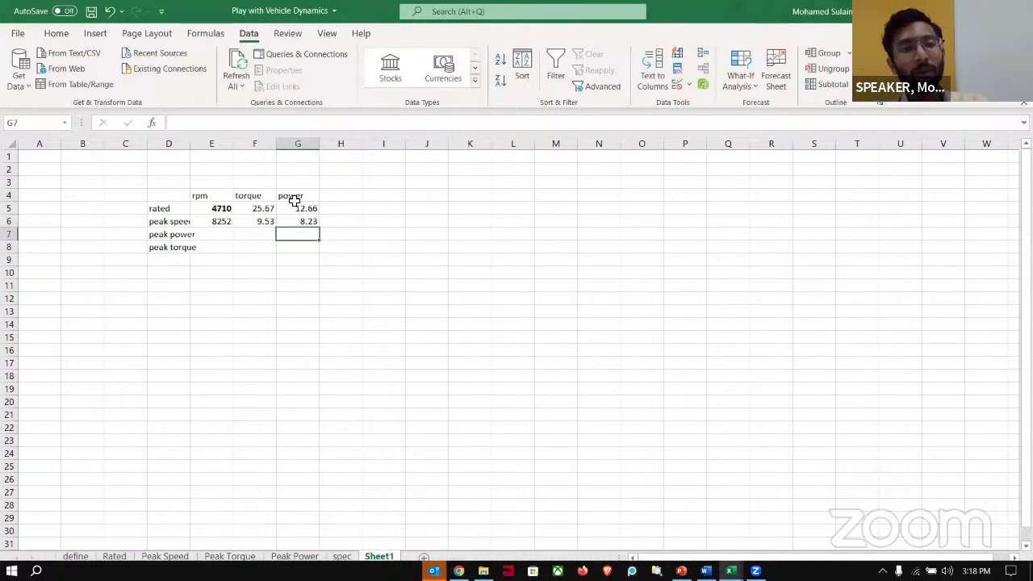
{"action": "left_click_drag", "start_coordinate": [219, 208], "coordinate": [253, 218]}
{"action": "left_click", "coordinate": [207, 194]}
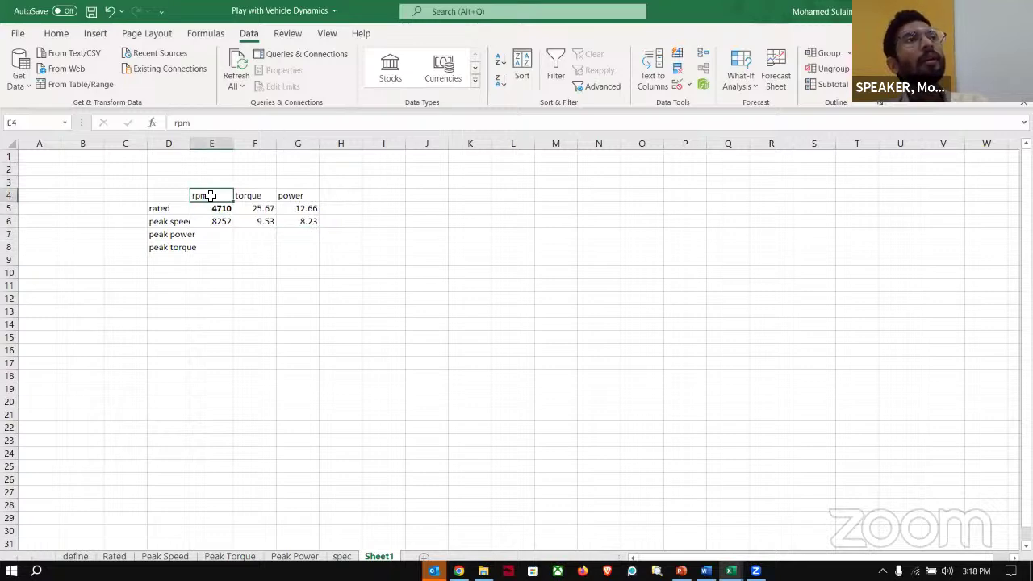
{"action": "left_click", "coordinate": [161, 556]}
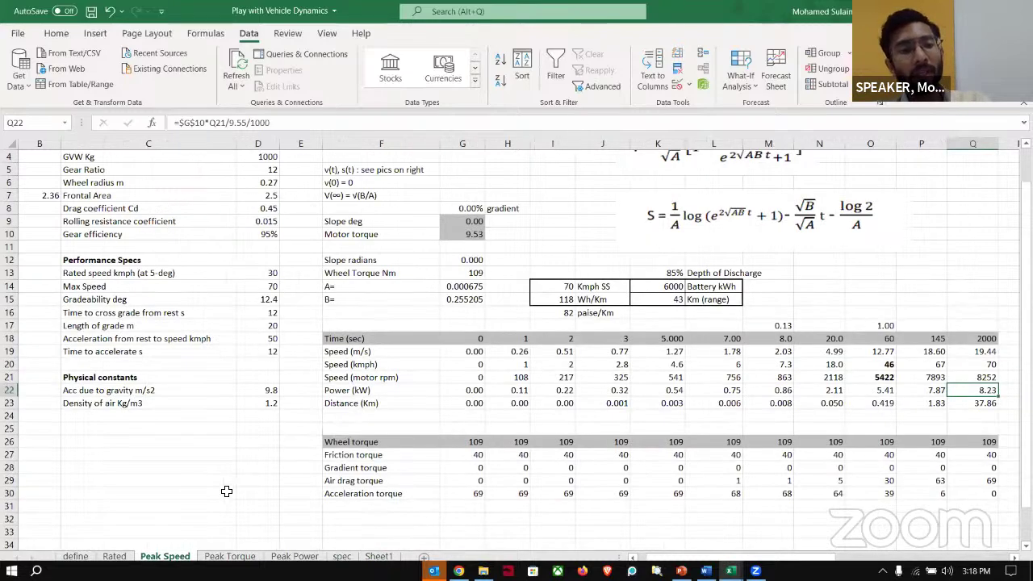
Examine the gradeability, grade crossing time and grade length specs and the vehicle parameters on the Peak Torque sheet
{"action": "left_click", "coordinate": [229, 557]}
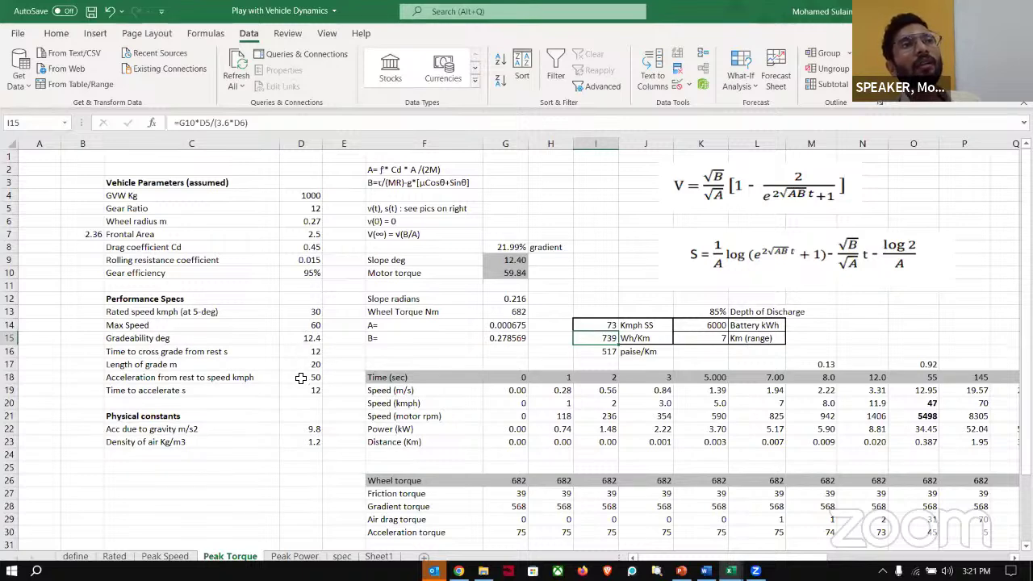
{"action": "left_click", "coordinate": [342, 342]}
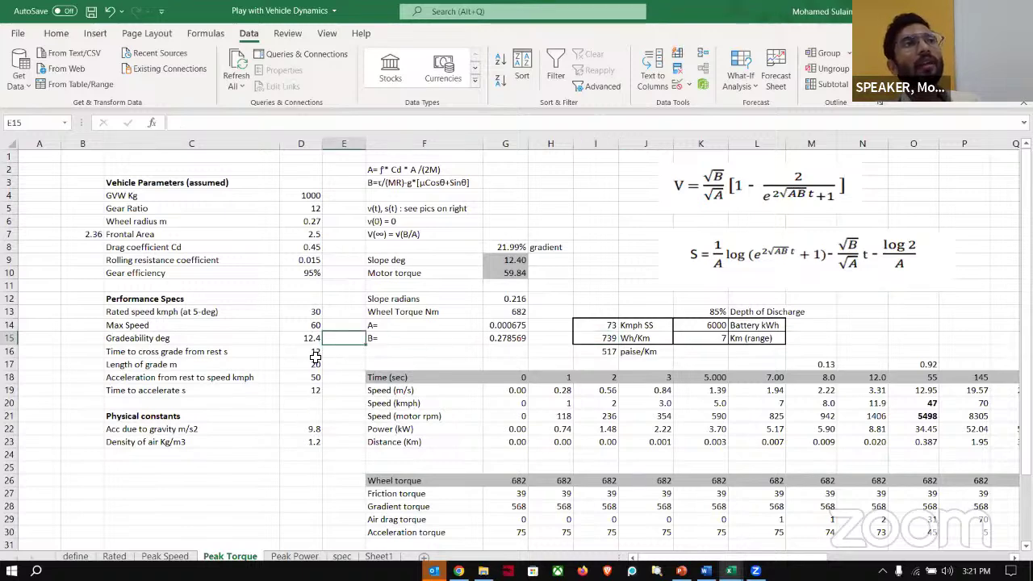
{"action": "left_click", "coordinate": [305, 338]}
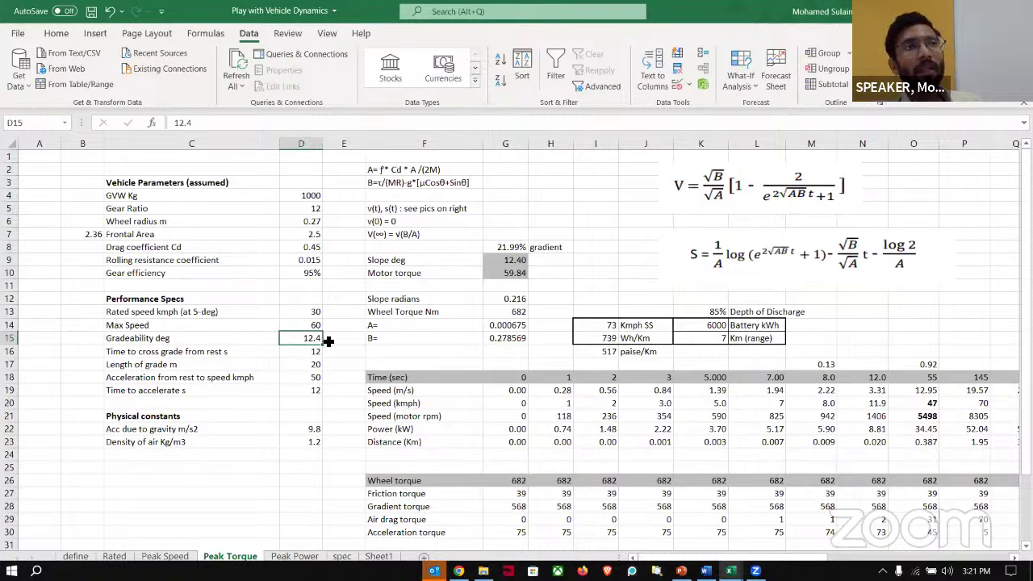
{"action": "left_click", "coordinate": [304, 363]}
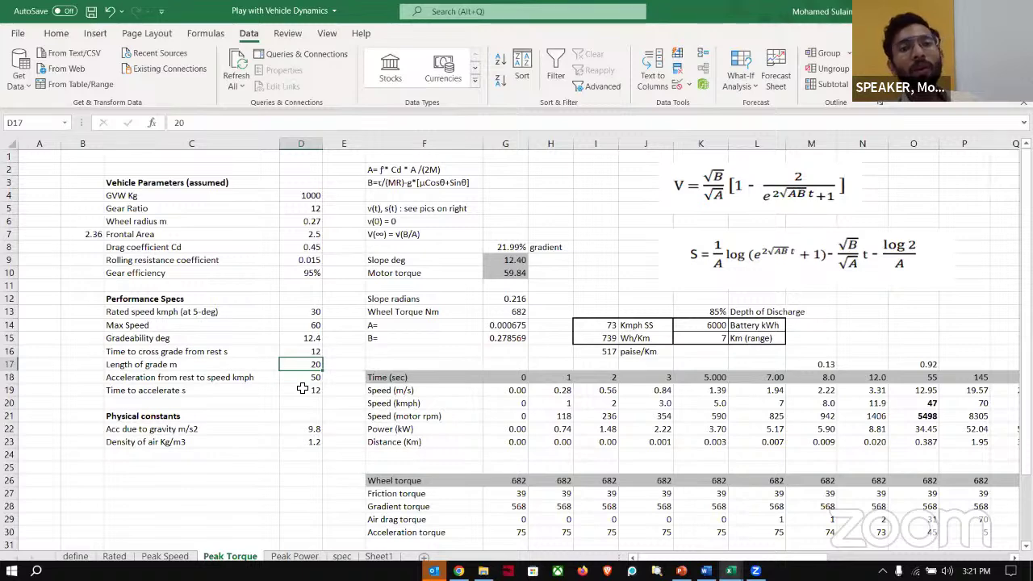
{"action": "left_click", "coordinate": [314, 349]}
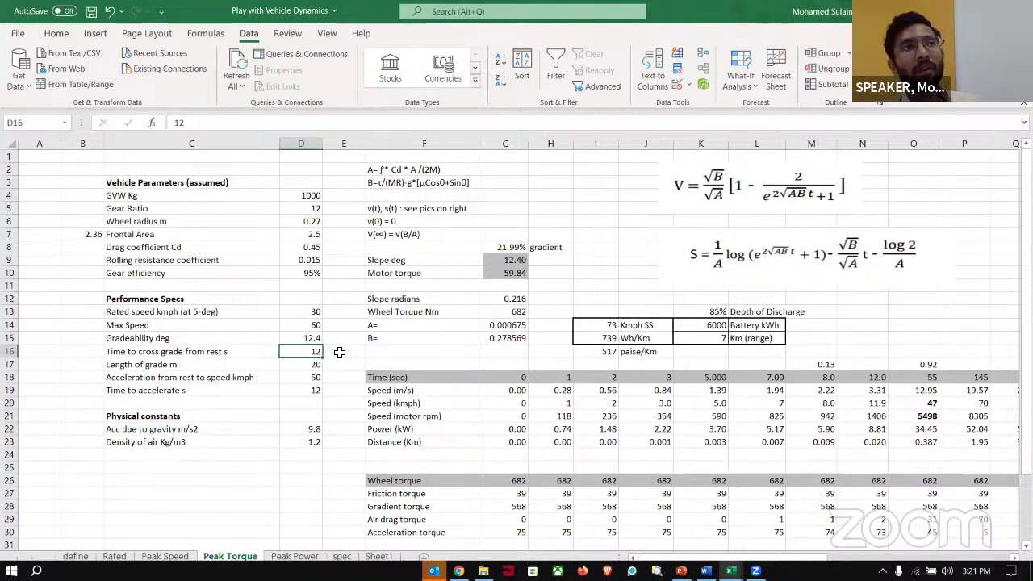
{"action": "left_click", "coordinate": [317, 364]}
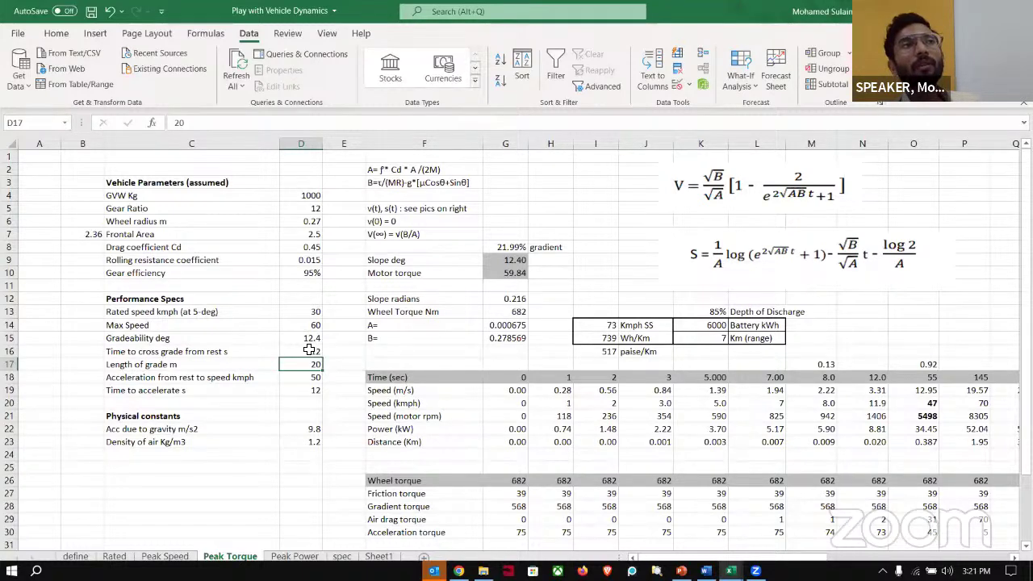
{"action": "left_click", "coordinate": [310, 350]}
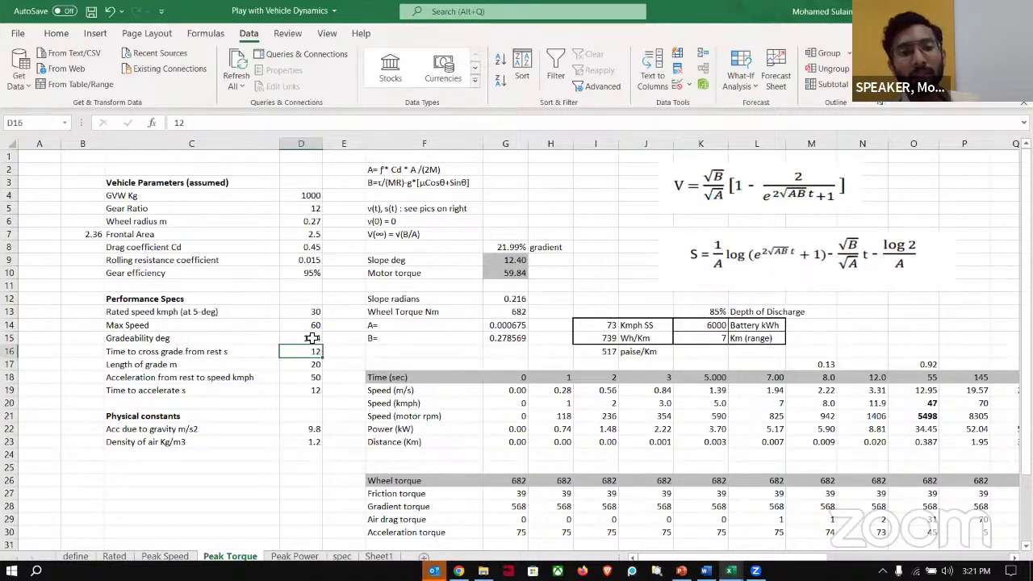
{"action": "left_click_drag", "start_coordinate": [312, 338], "coordinate": [313, 363]}
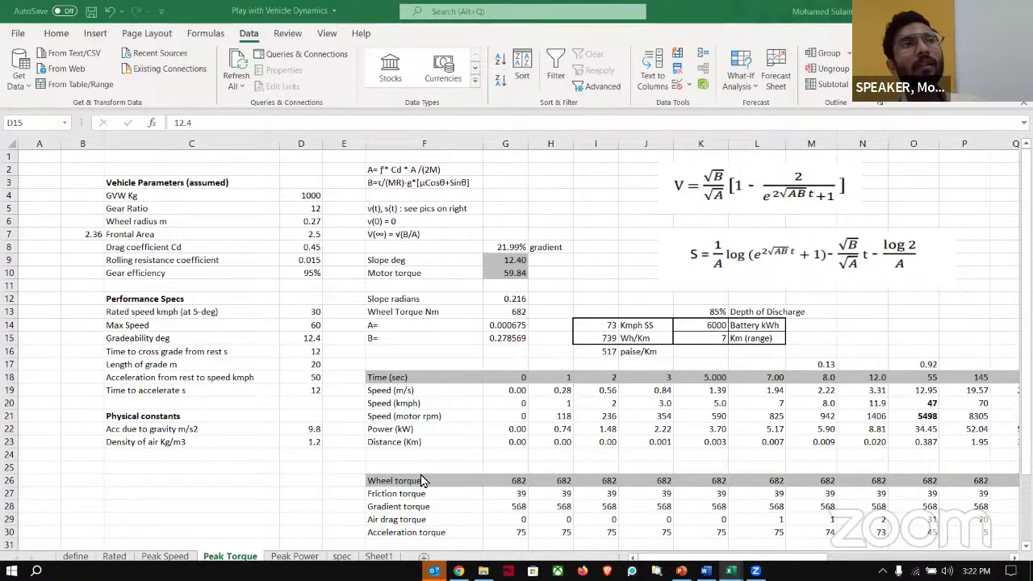
{"action": "left_click_drag", "start_coordinate": [311, 199], "coordinate": [331, 381]}
{"action": "left_click", "coordinate": [300, 271]}
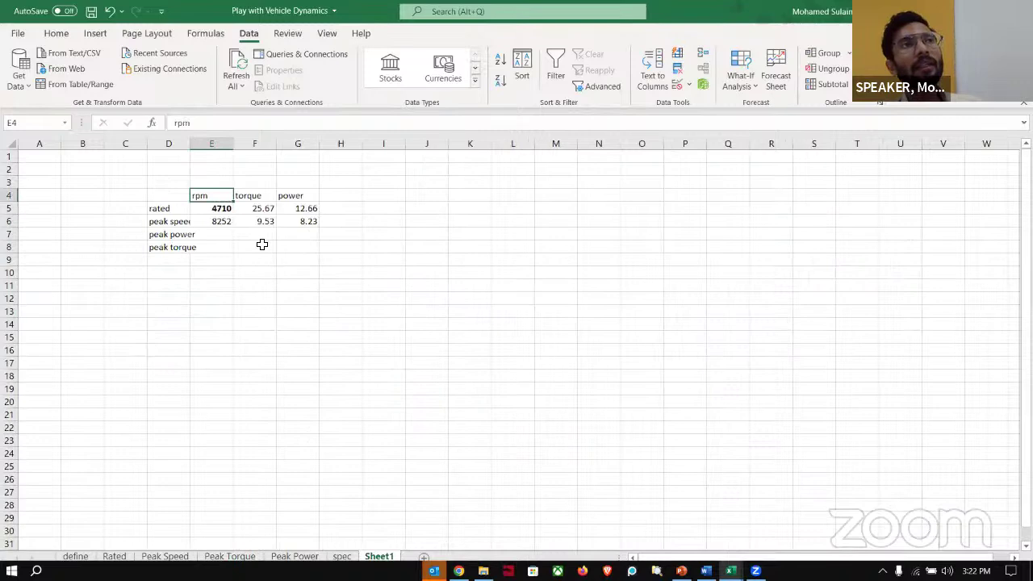
Select the peak power torque cell F7 in Sheet1 and recheck the grade crossing time and grade length on the Peak Torque sheet
{"action": "left_click", "coordinate": [250, 234]}
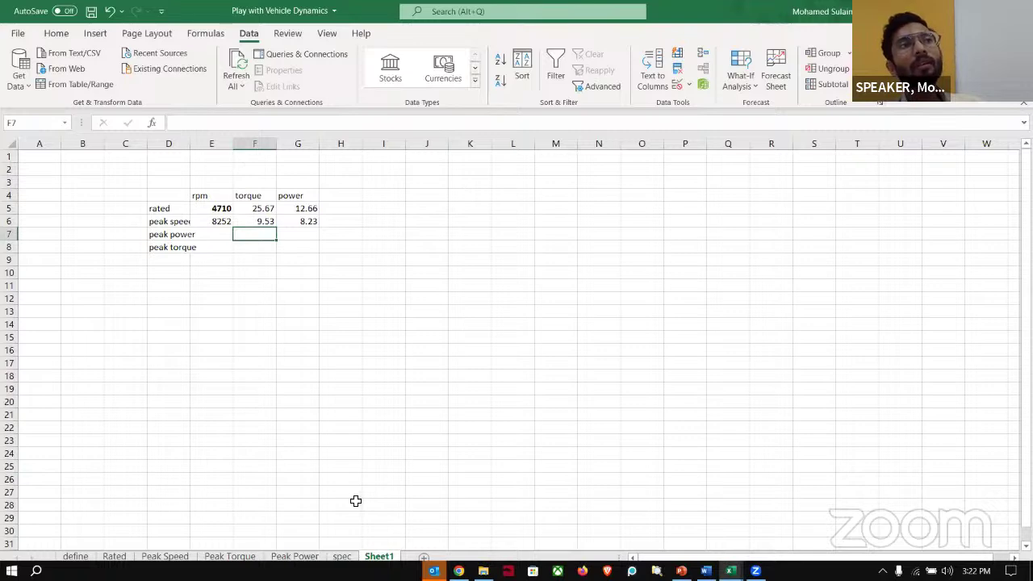
{"action": "left_click", "coordinate": [294, 555]}
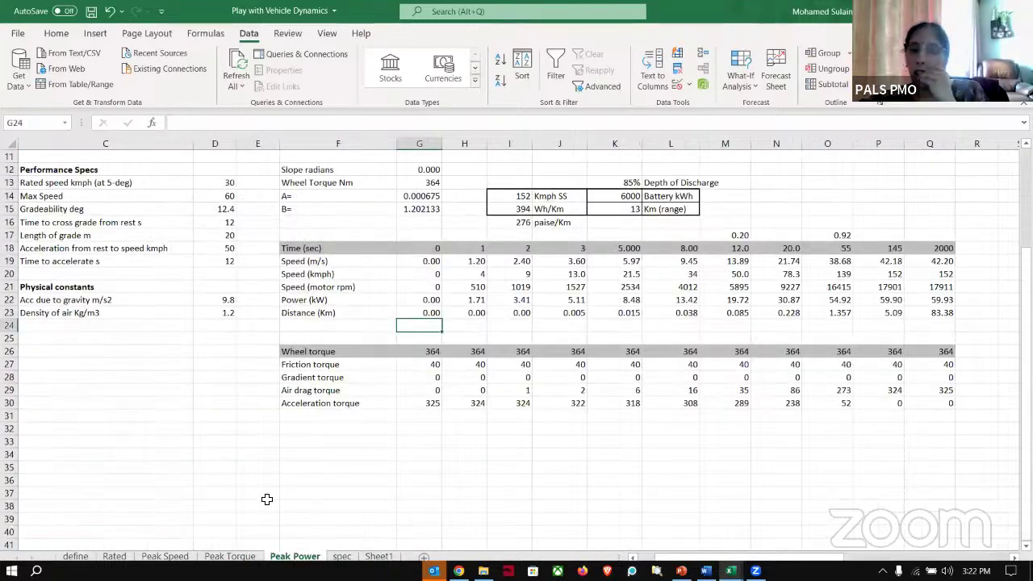
{"action": "left_click", "coordinate": [229, 556]}
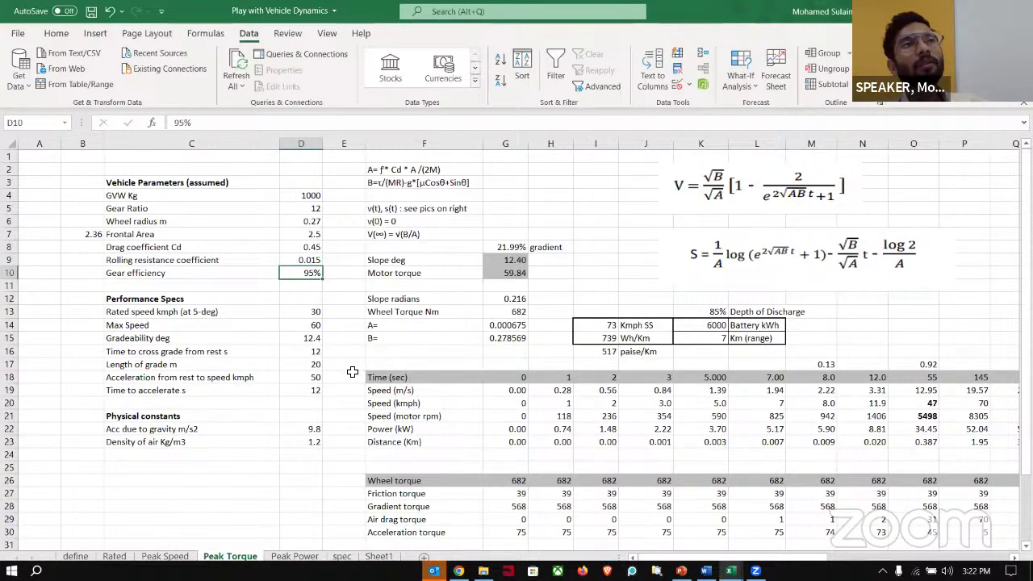
{"action": "left_click_drag", "start_coordinate": [311, 356], "coordinate": [306, 389]}
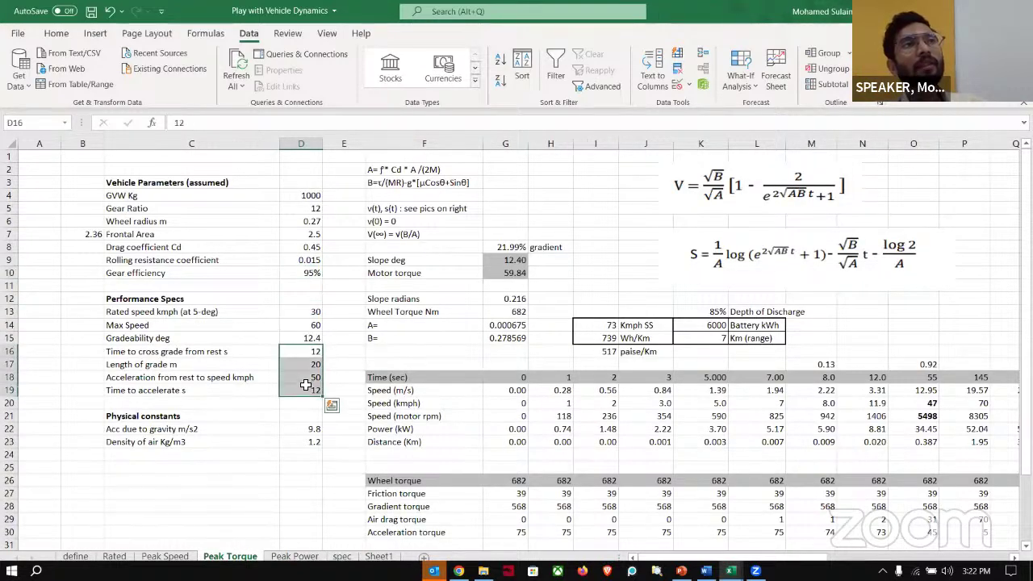
{"action": "left_click", "coordinate": [304, 339]}
{"action": "left_click", "coordinate": [308, 352]}
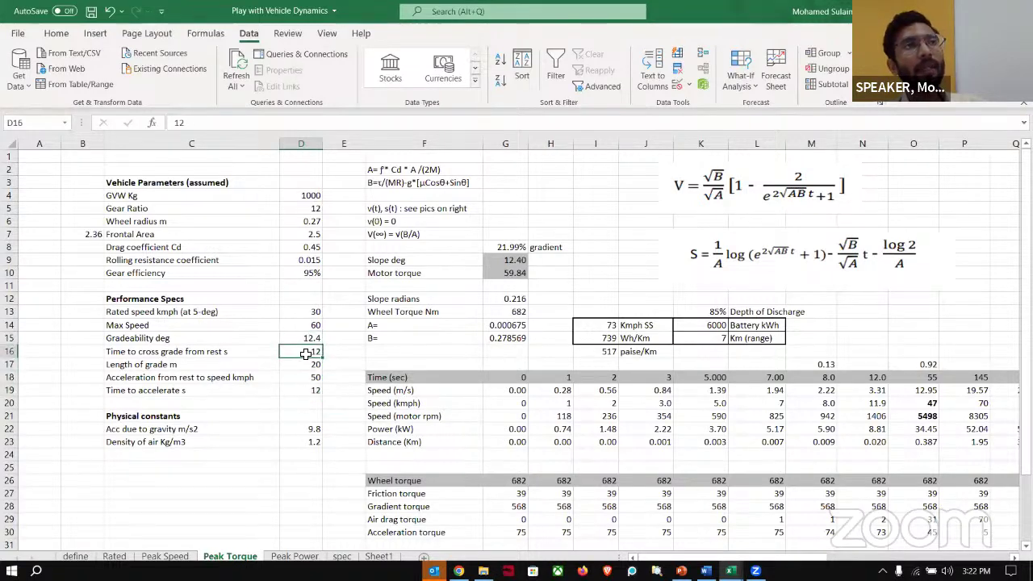
{"action": "left_click", "coordinate": [313, 364]}
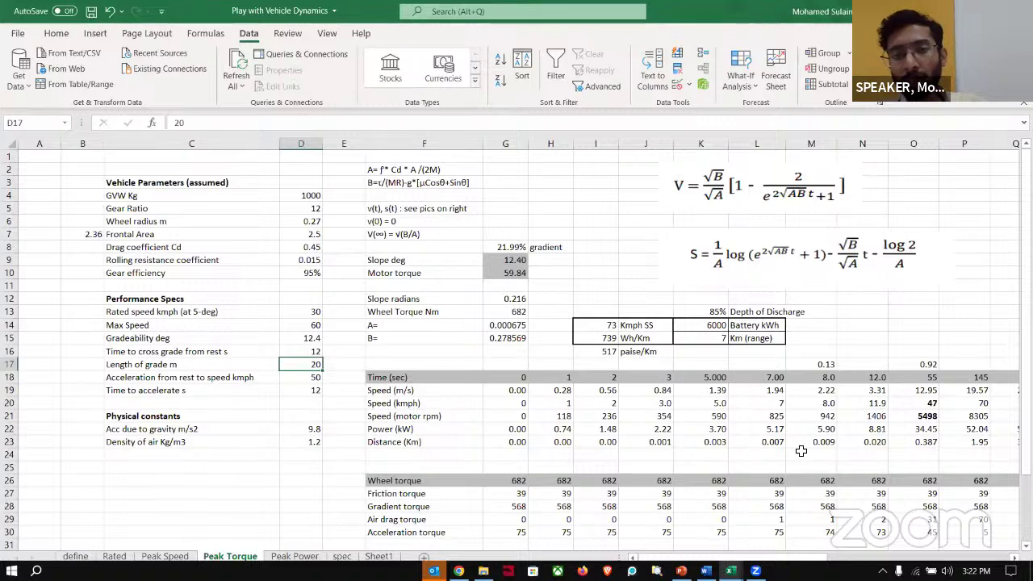
Run Goal Seek on the Peak Torque sheet to bring the 8-second distance in M23 to 0.02 by changing motor torque cell G10
{"action": "left_click", "coordinate": [842, 442]}
{"action": "scroll", "coordinate": [843, 444], "scroll_direction": "down", "scroll_amount": 1}
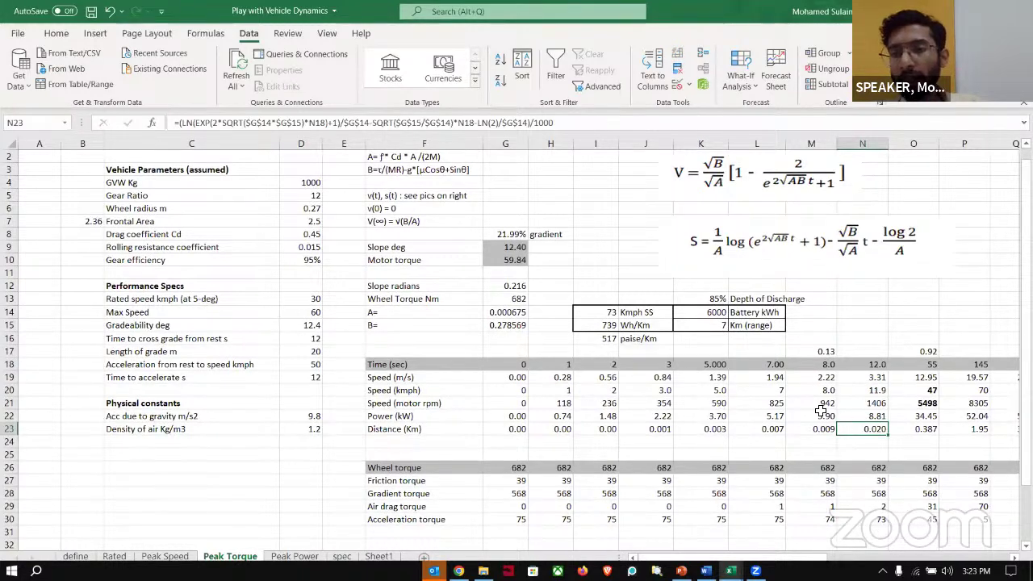
{"action": "left_click", "coordinate": [813, 365]}
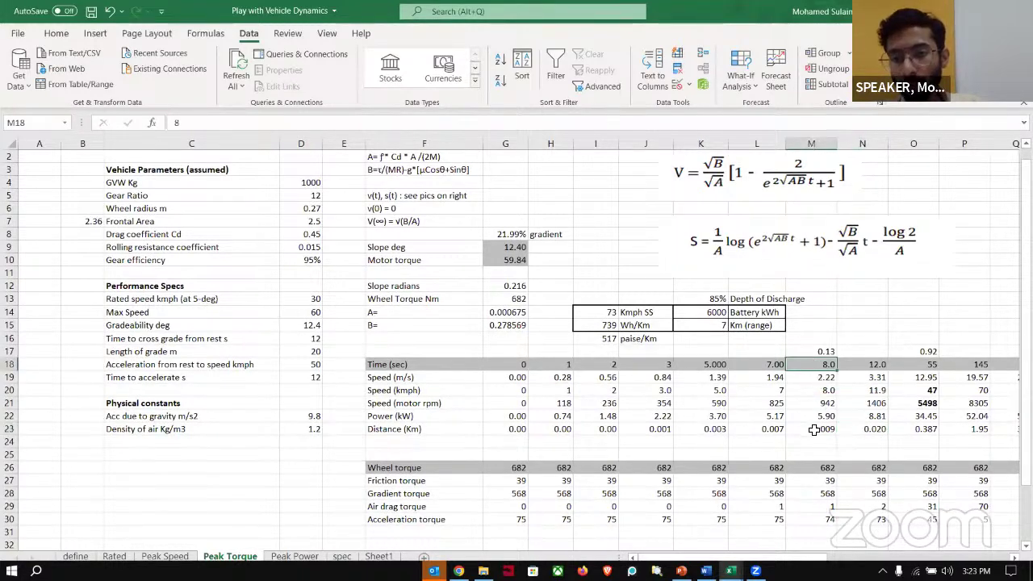
{"action": "left_click", "coordinate": [815, 428]}
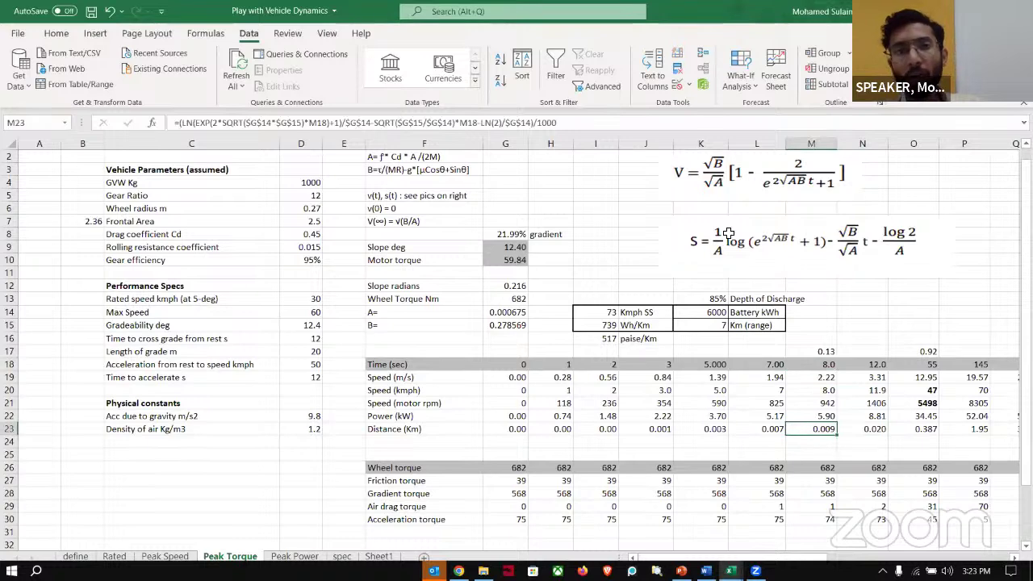
{"action": "left_click", "coordinate": [744, 81]}
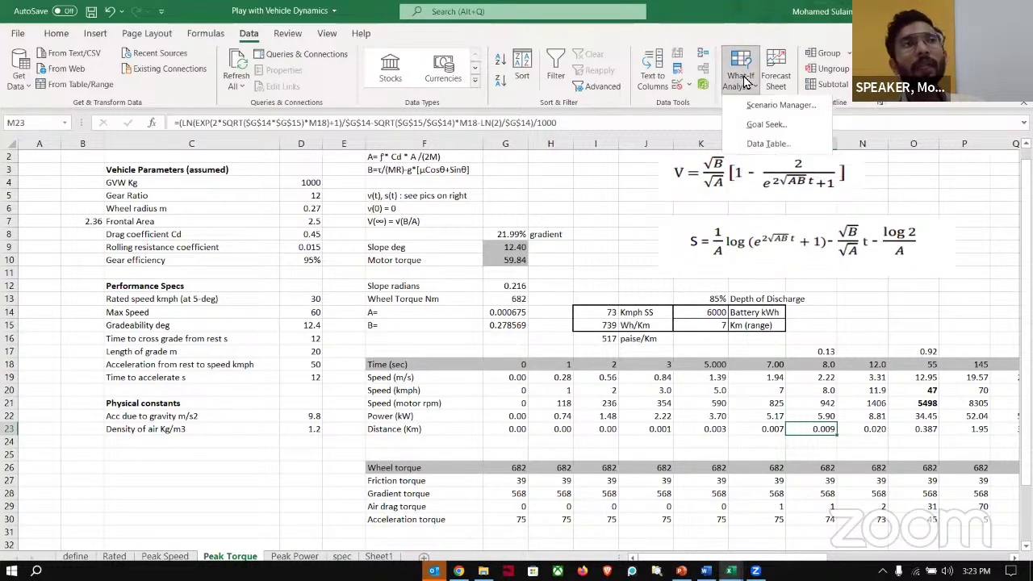
{"action": "left_click", "coordinate": [767, 124]}
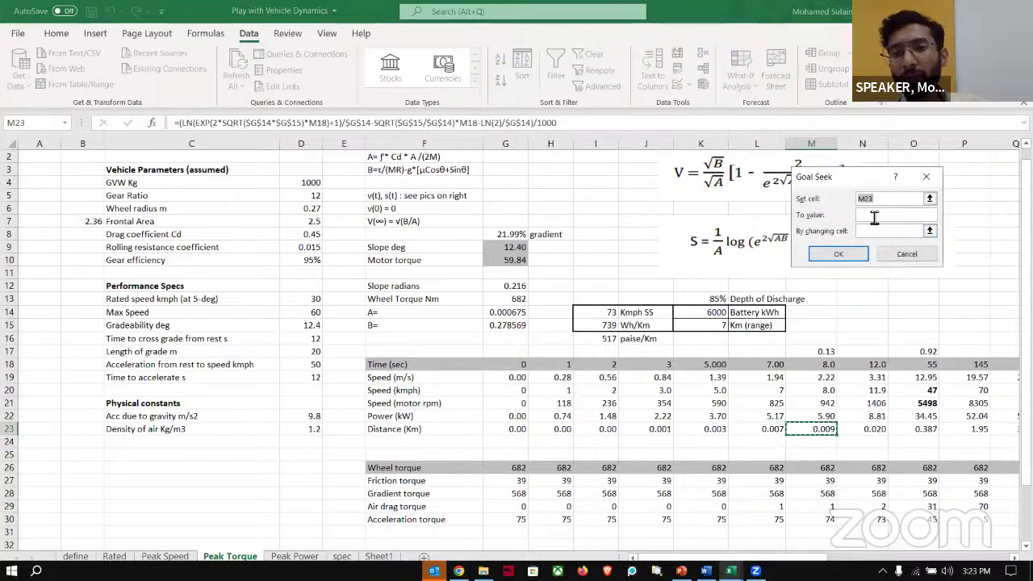
{"action": "left_click", "coordinate": [873, 216]}
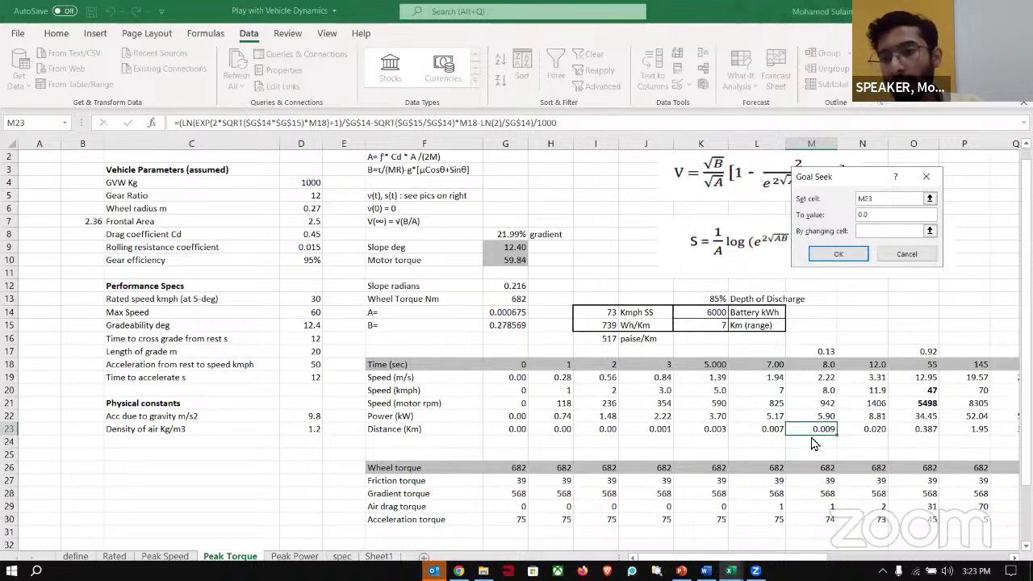
{"action": "type", "text": "2"}
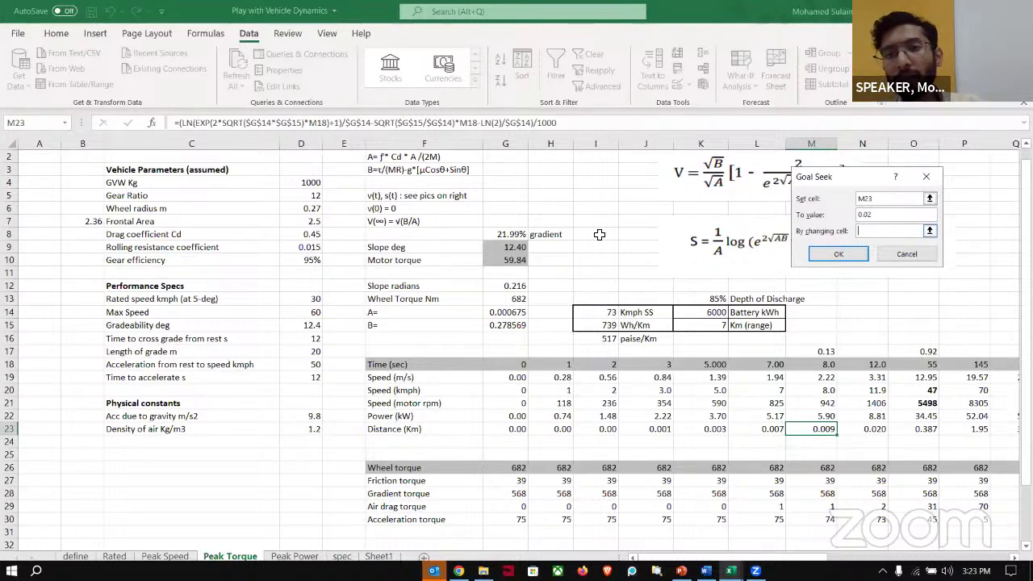
{"action": "left_click", "coordinate": [507, 260]}
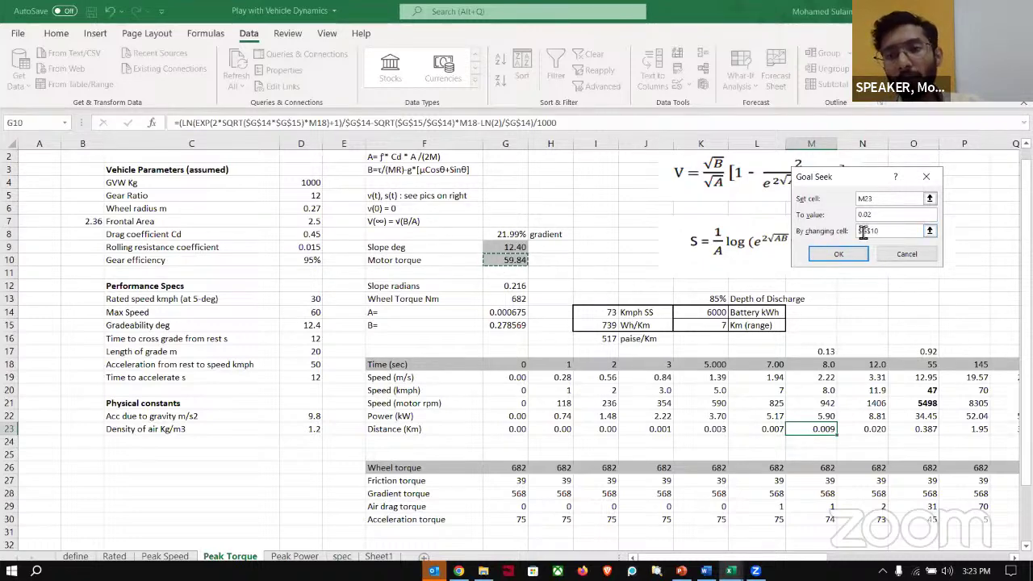
{"action": "left_click", "coordinate": [838, 254]}
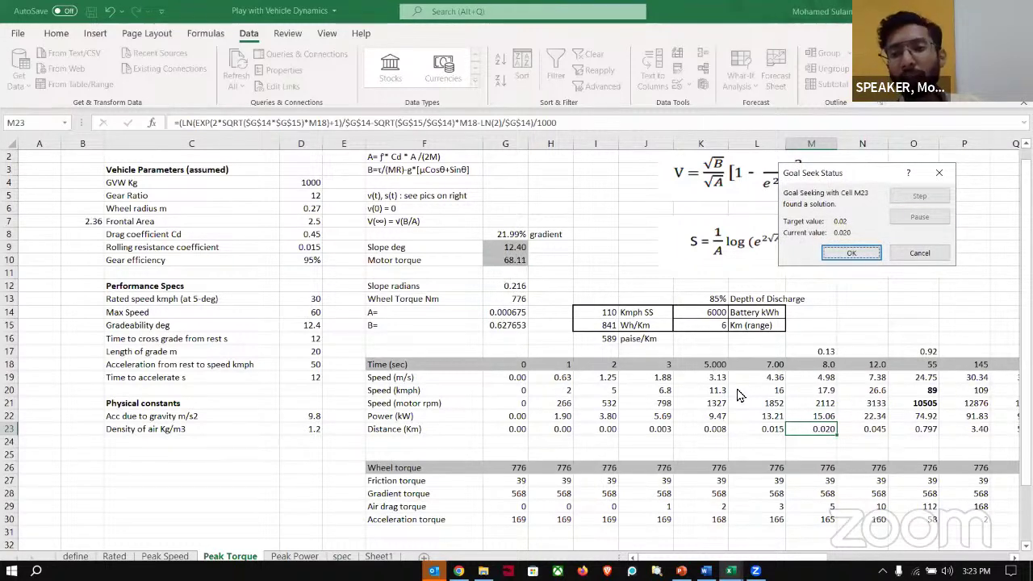
{"action": "left_click", "coordinate": [852, 255]}
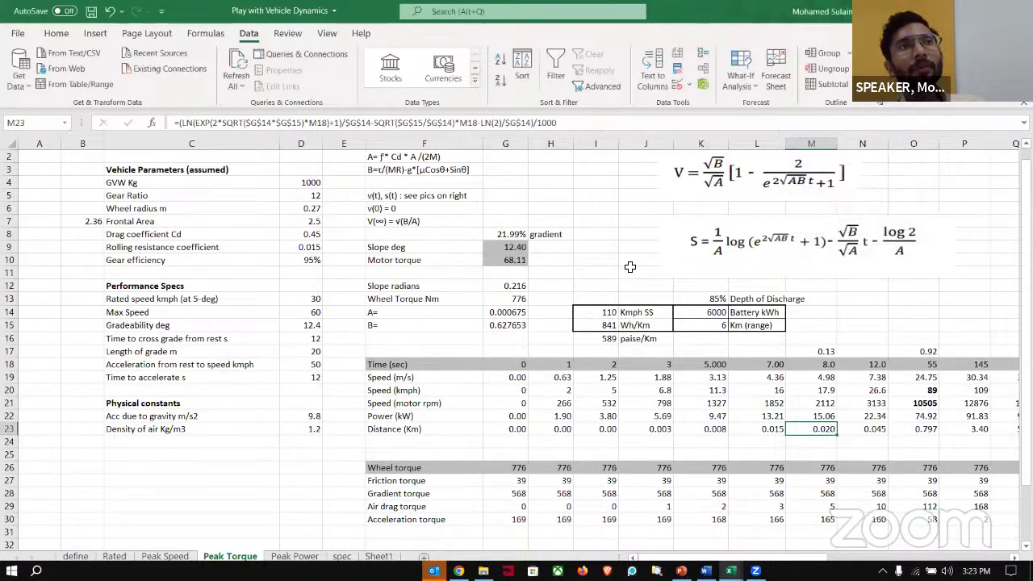
Look up the motor torque on the Peak Torque sheet and enter 68.11 in F7 of Sheet1
{"action": "left_click", "coordinate": [525, 261]}
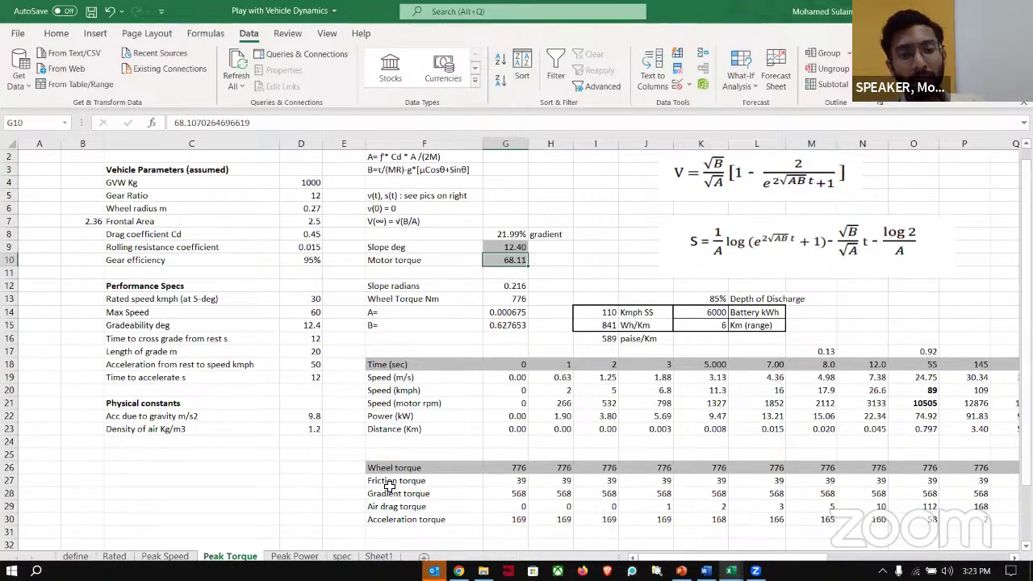
{"action": "left_click", "coordinate": [379, 556]}
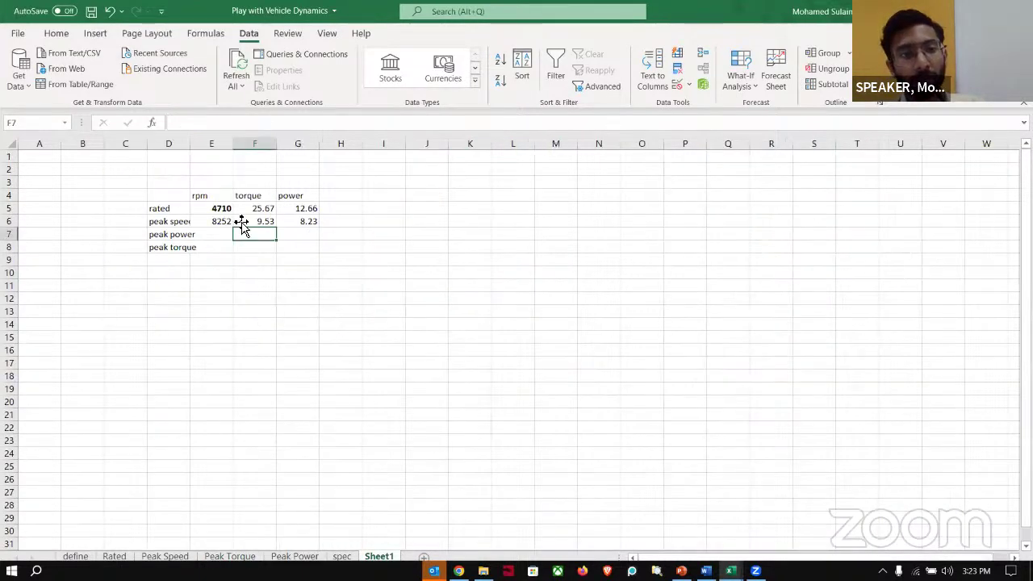
{"action": "type", "text": "68"}
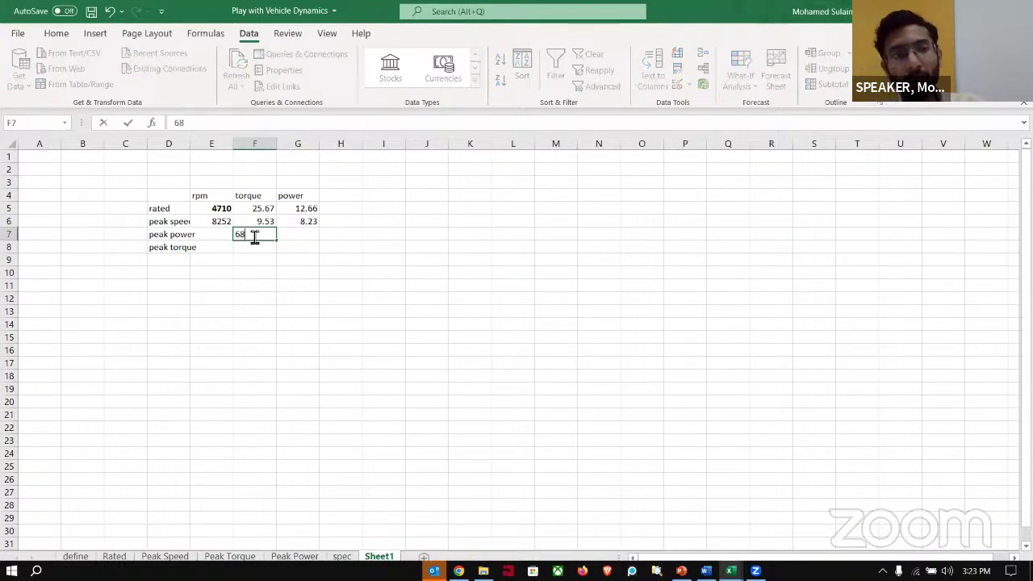
{"action": "type", "text": ".11"}
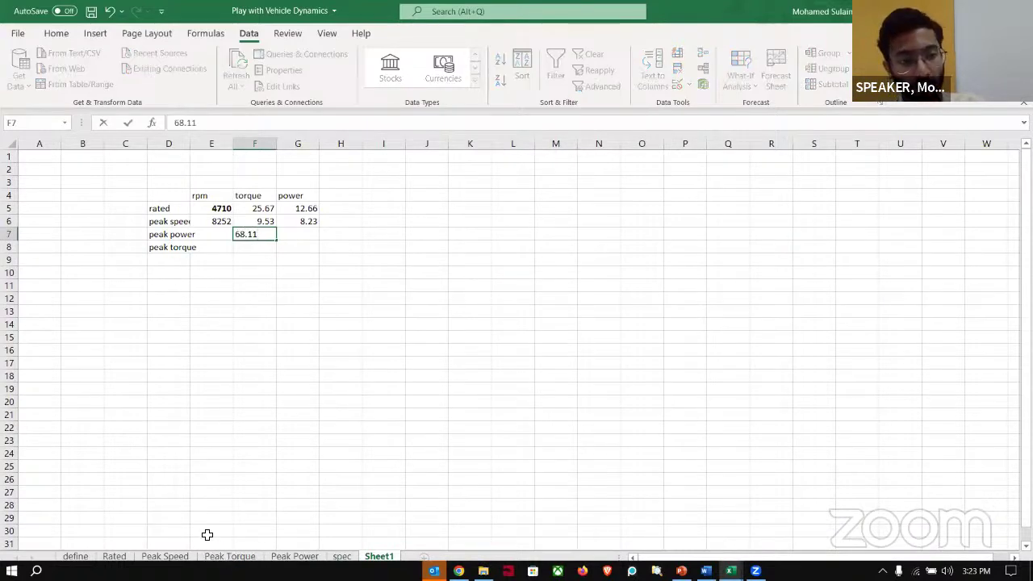
{"action": "left_click", "coordinate": [215, 558]}
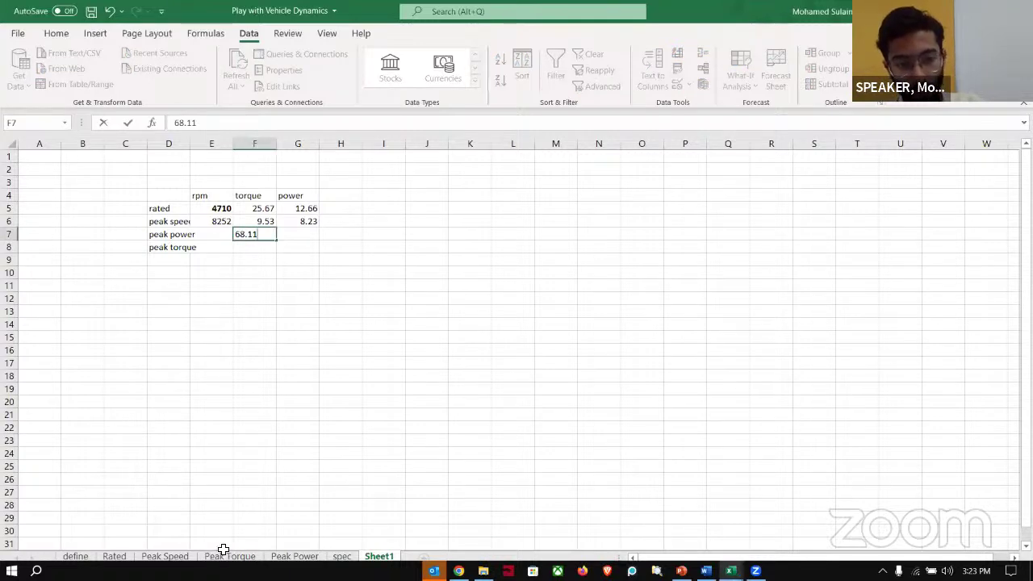
Look up the 55-second motor rpm on the Peak Torque sheet and enter 10505 in E7 of Sheet1
{"action": "left_click", "coordinate": [215, 558]}
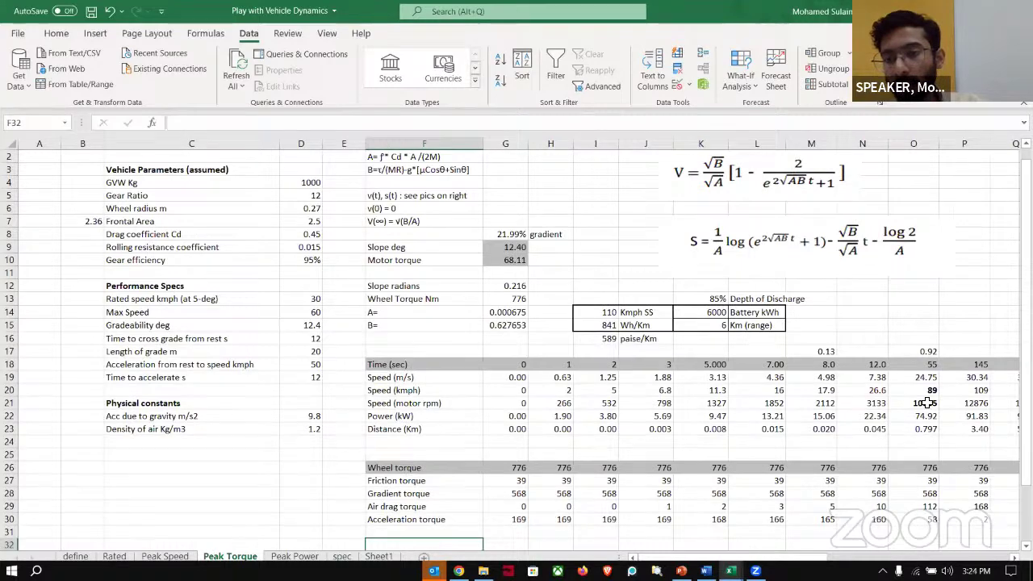
{"action": "left_click", "coordinate": [926, 403]}
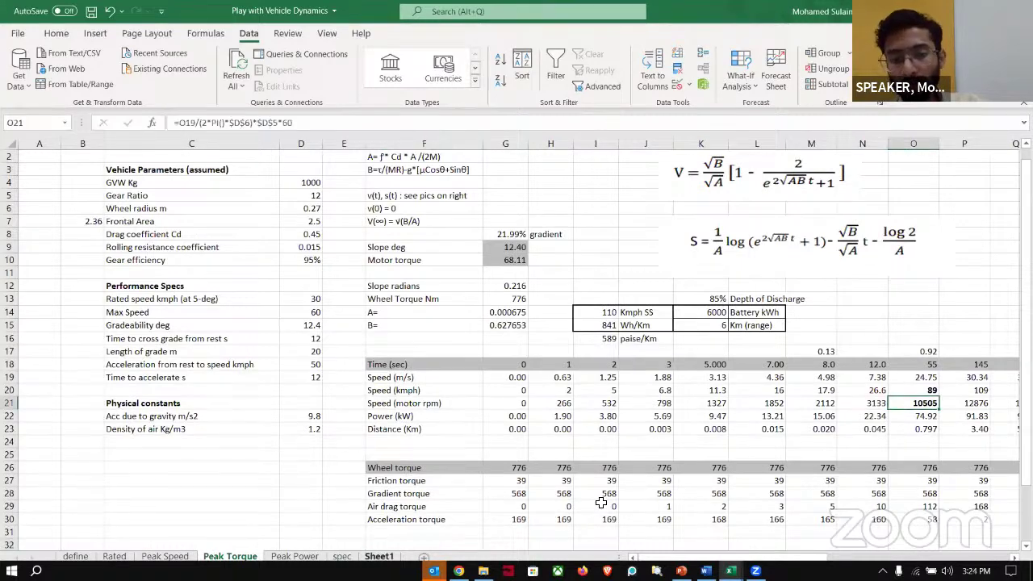
{"action": "key", "text": "ctrl+Page_Down"}
{"action": "key", "text": "ctrl+Page_Down"}
{"action": "key", "text": "ctrl+Page_Down"}
{"action": "left_click", "coordinate": [217, 232]}
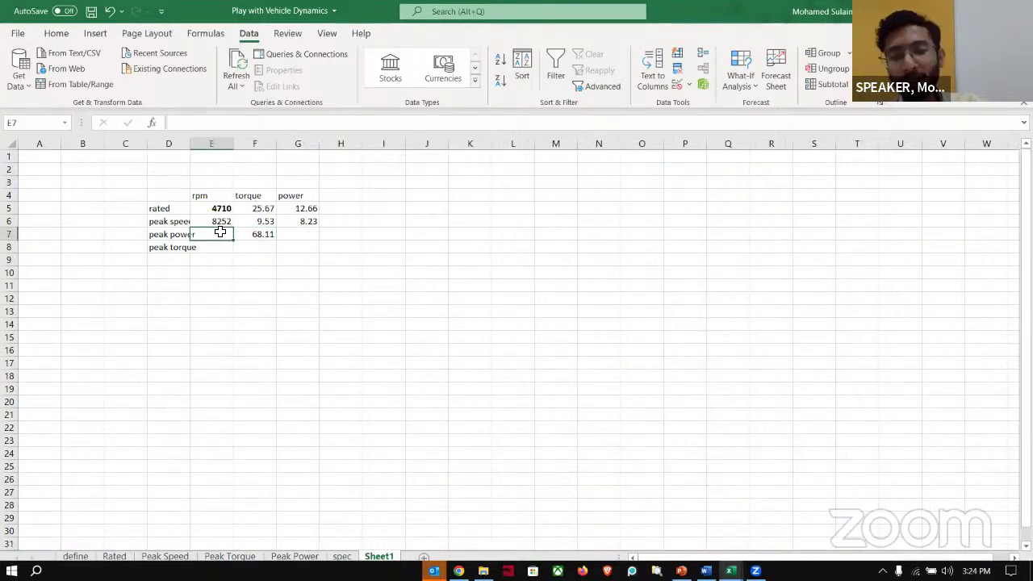
{"action": "type", "text": "10505"}
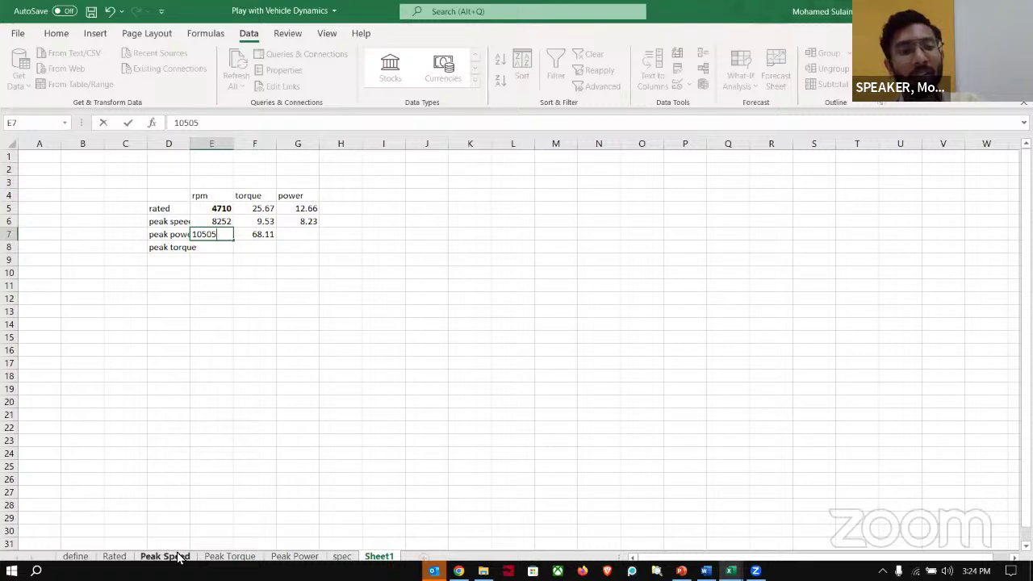
Look up the 55-second power on the Peak Torque sheet and enter 74.92 in G7 of Sheet1
{"action": "left_click", "coordinate": [229, 556]}
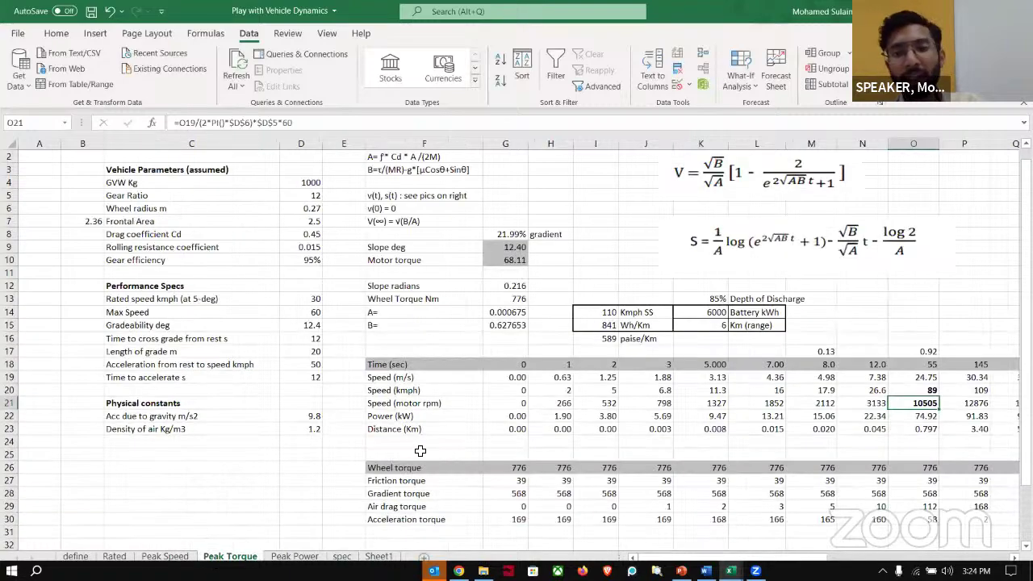
{"action": "scroll", "coordinate": [714, 421], "scroll_direction": "down", "scroll_amount": 1}
{"action": "scroll", "coordinate": [714, 421], "scroll_direction": "right", "scroll_amount": 1}
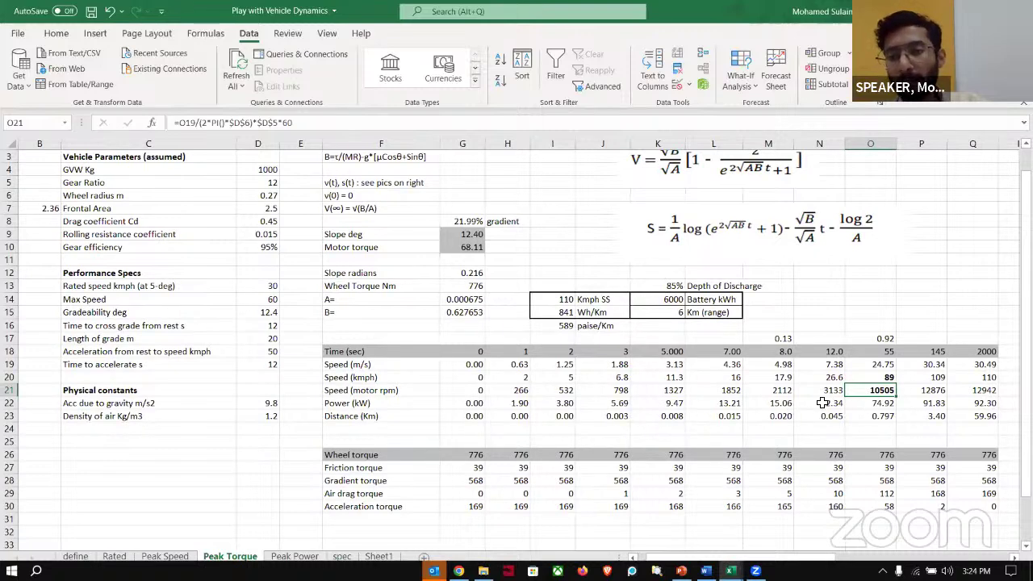
{"action": "left_click", "coordinate": [877, 403]}
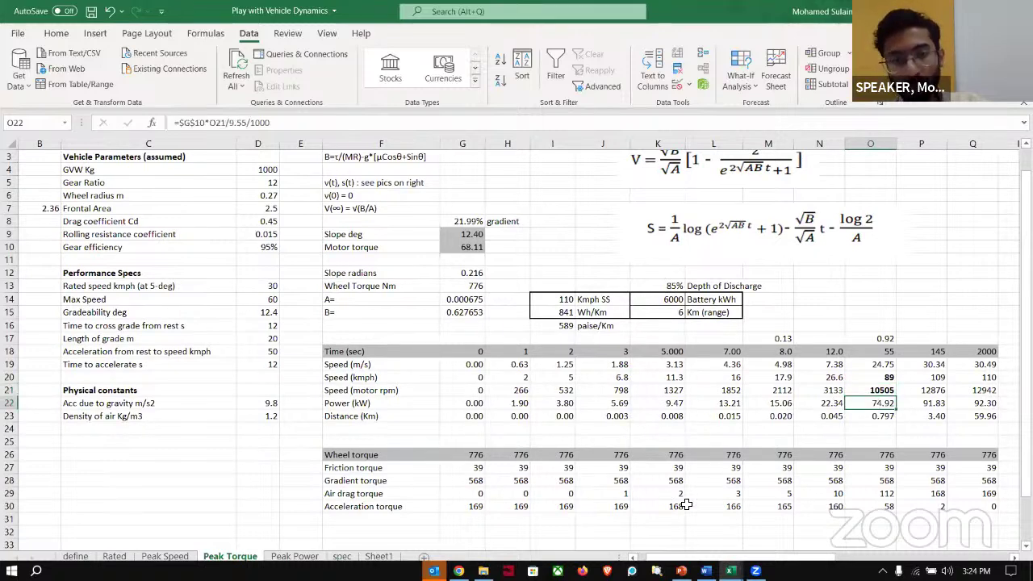
{"action": "left_click", "coordinate": [378, 556]}
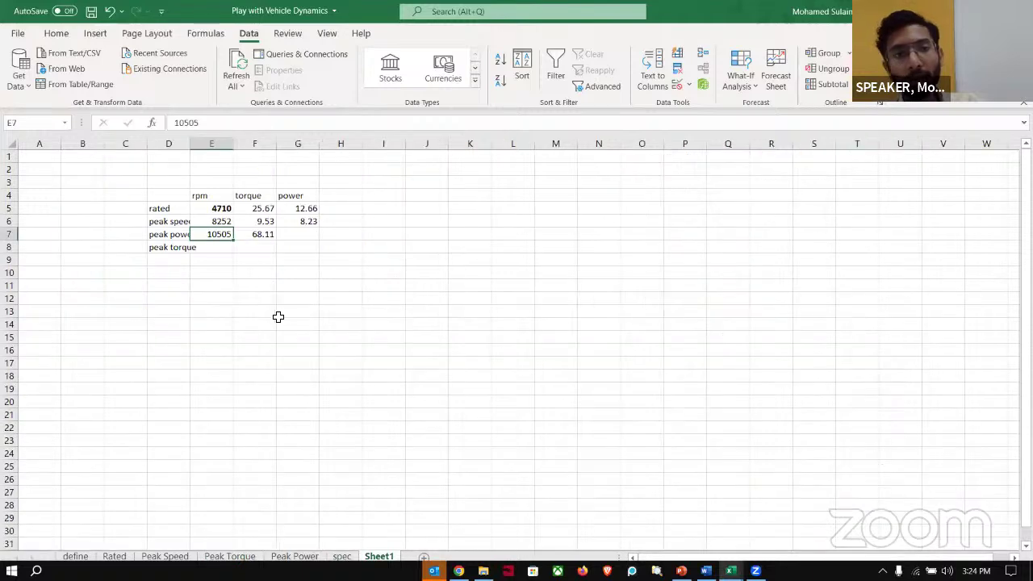
{"action": "left_click", "coordinate": [305, 234]}
{"action": "type", "text": "74"}
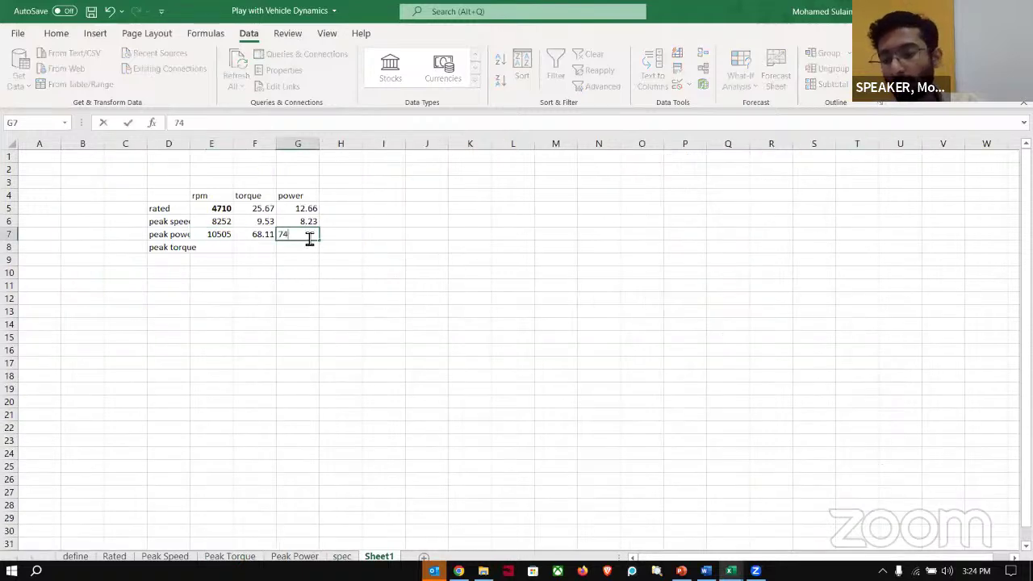
{"action": "type", "text": ".92"}
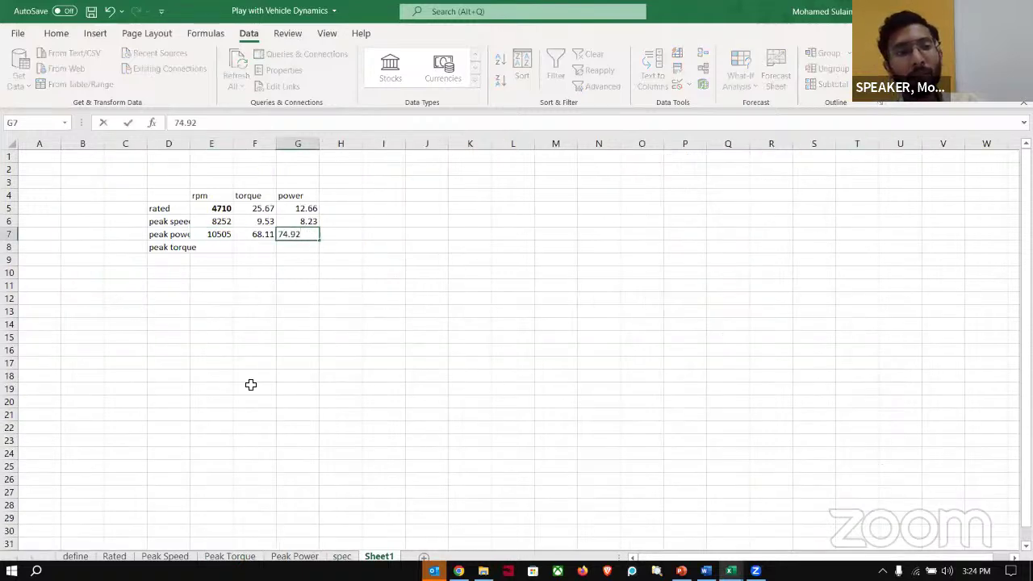
Move the rpm, torque and power values from the peak power row to E8:G8 in the peak torque row and autofit column D
{"action": "left_click", "coordinate": [170, 239]}
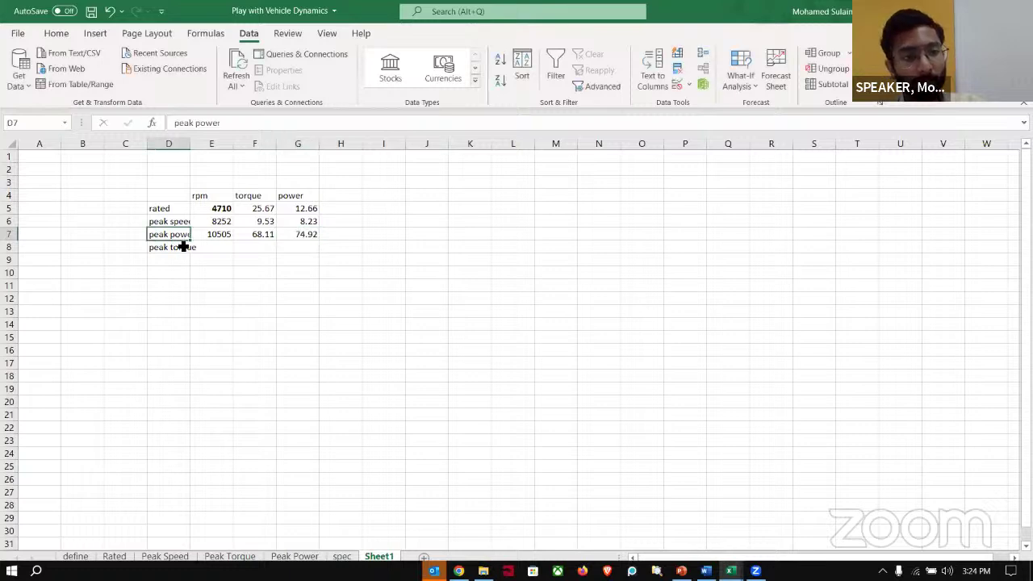
{"action": "left_click_drag", "start_coordinate": [209, 234], "coordinate": [306, 236]}
{"action": "key", "text": "ctrl+c"}
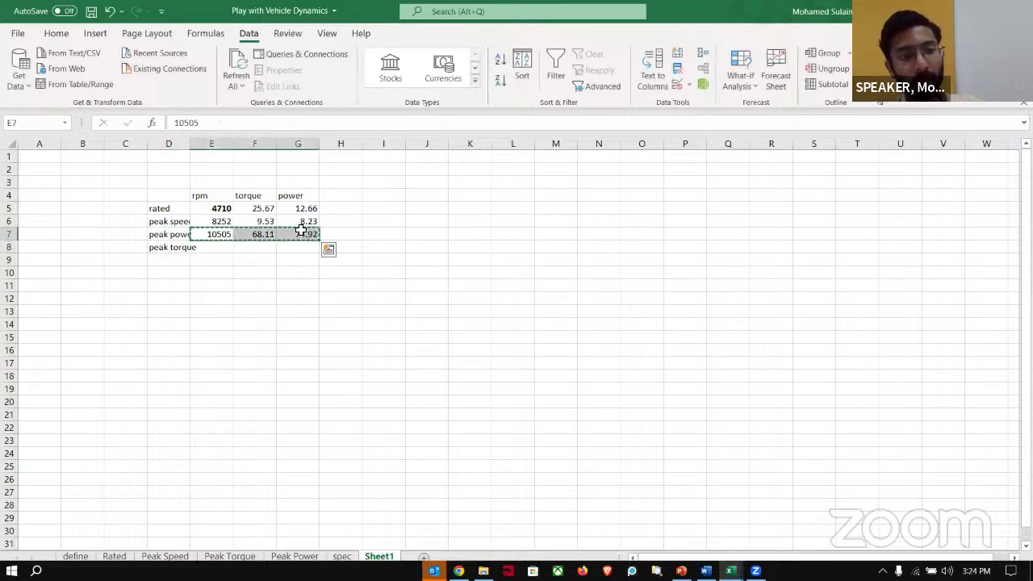
{"action": "left_click", "coordinate": [211, 245]}
{"action": "key", "text": "ctrl+v"}
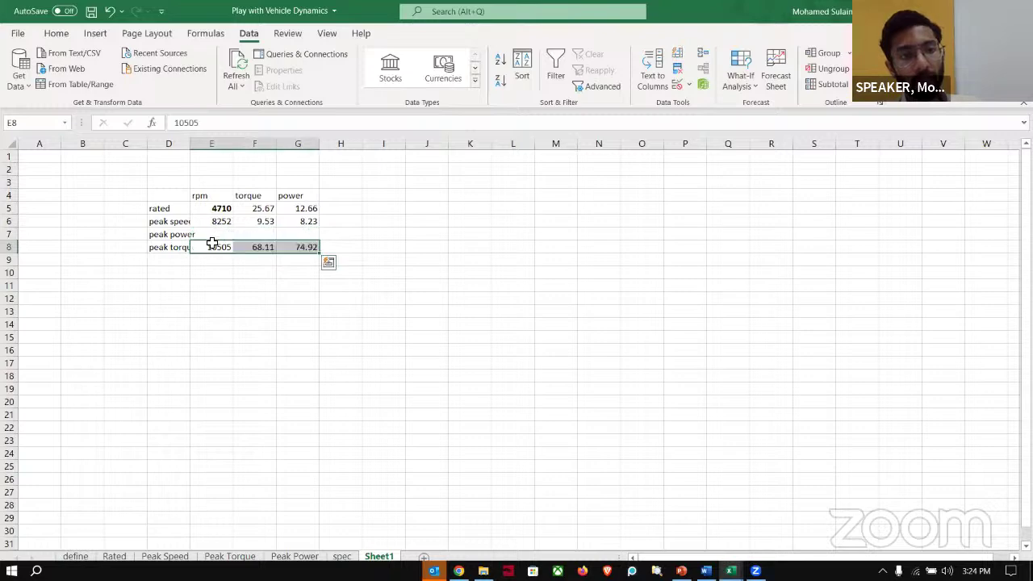
{"action": "double_click", "coordinate": [190, 143]}
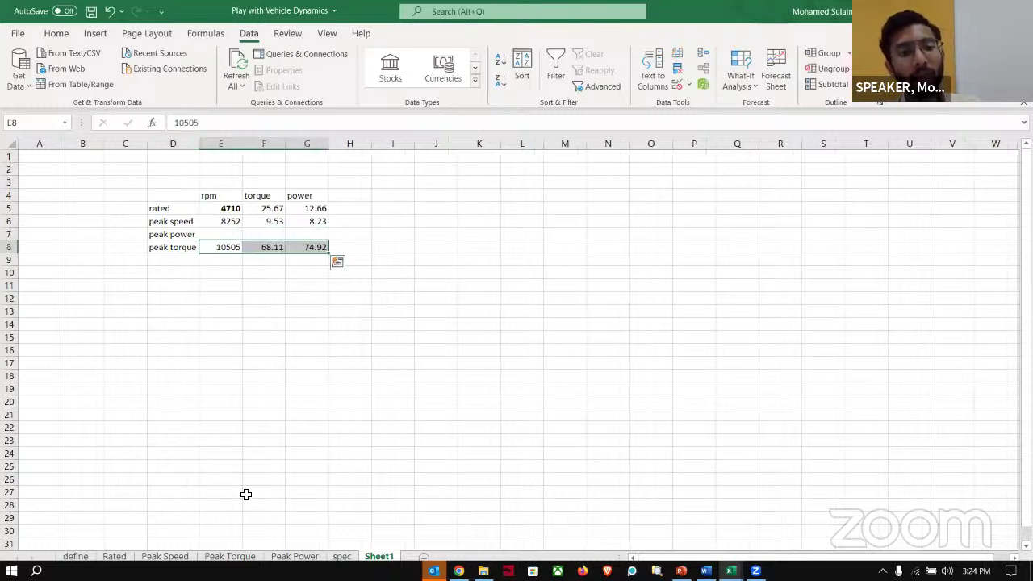
Review the acceleration specs on the Peak Power sheet and set the acceleration from rest to speed in D18 to 60 kmph
{"action": "key", "text": "ctrl+Page_Up"}
{"action": "key", "text": "ctrl+Page_Up"}
{"action": "left_click", "coordinate": [343, 315]}
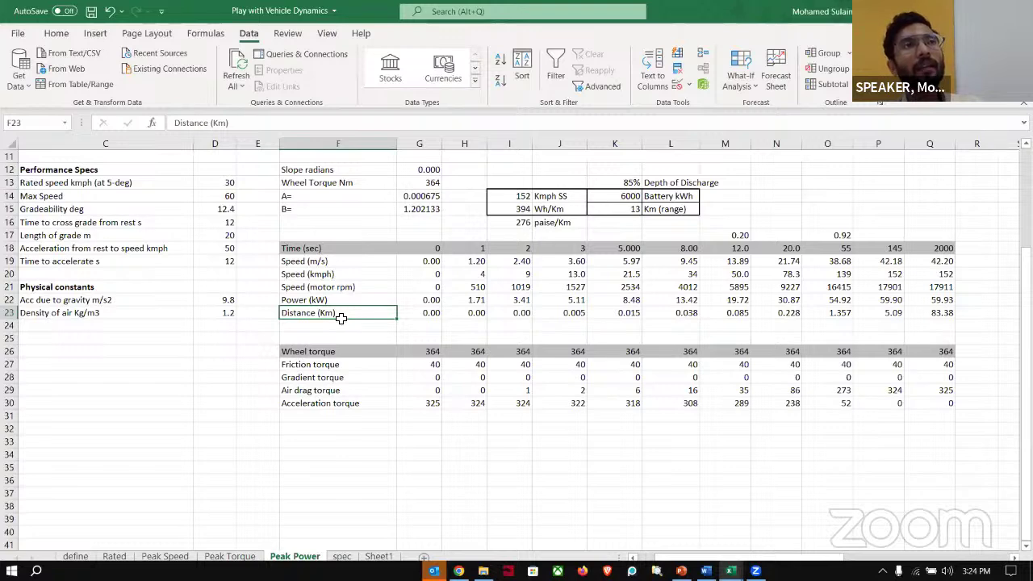
{"action": "scroll", "coordinate": [343, 319], "scroll_direction": "up", "scroll_amount": 2}
{"action": "scroll", "coordinate": [343, 318], "scroll_direction": "left", "scroll_amount": 1}
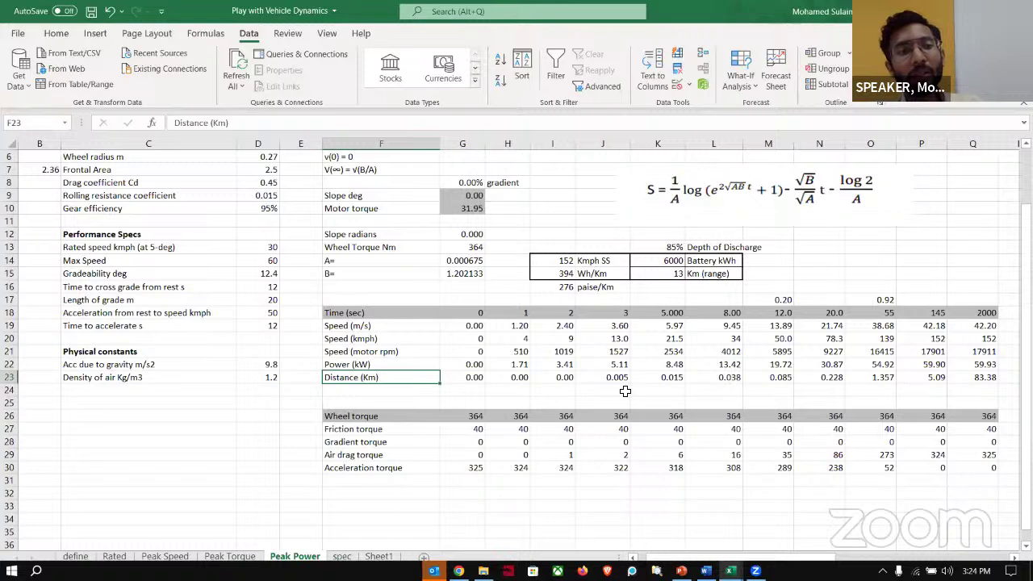
{"action": "left_click", "coordinate": [266, 328]}
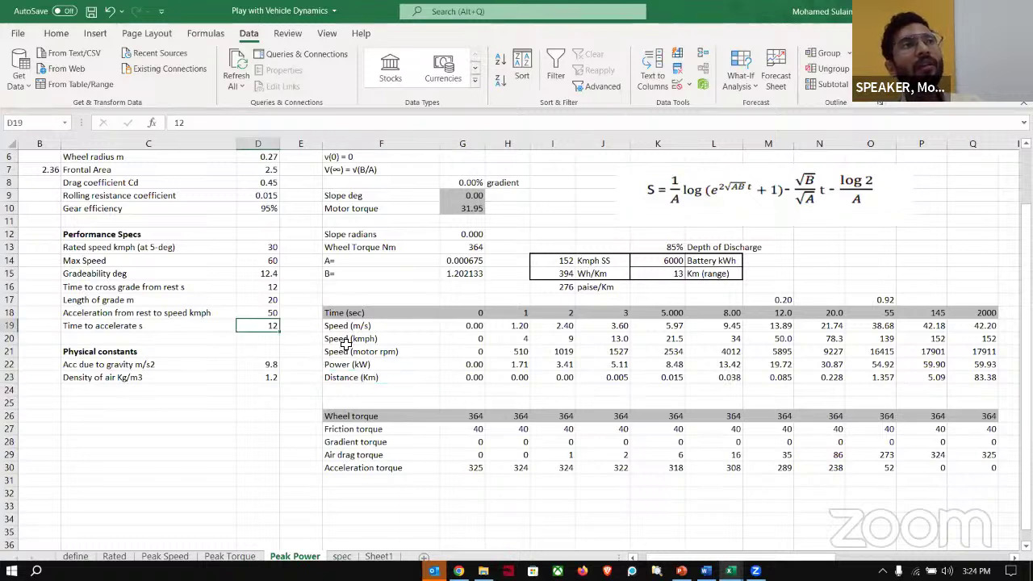
{"action": "left_click", "coordinate": [256, 315]}
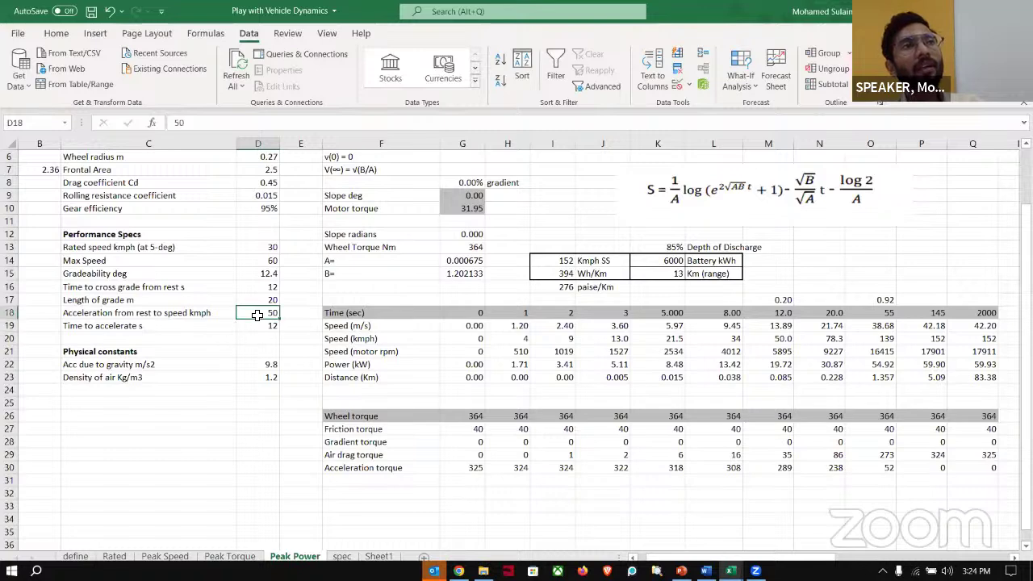
{"action": "left_click", "coordinate": [266, 327]}
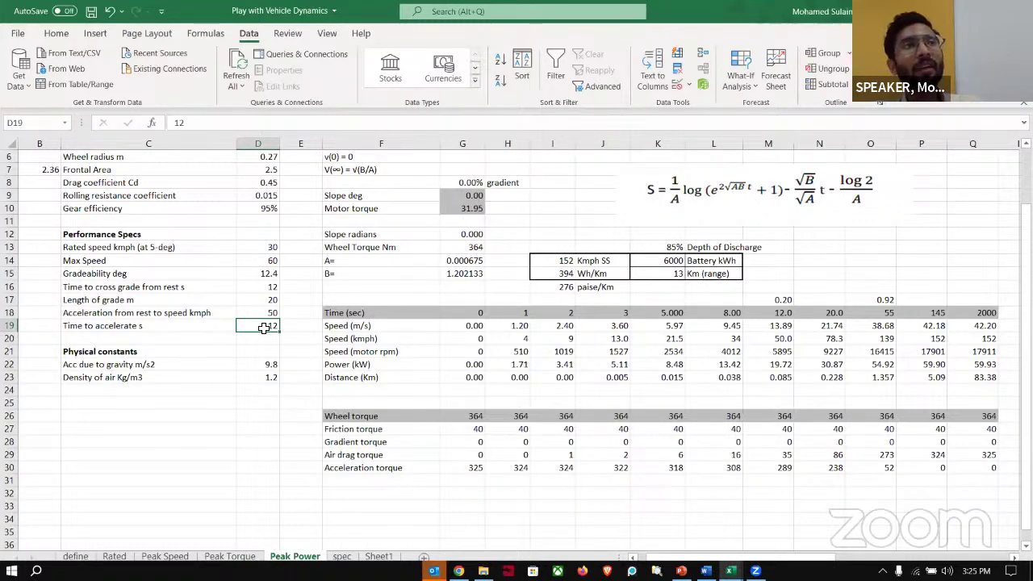
{"action": "left_click", "coordinate": [266, 312]}
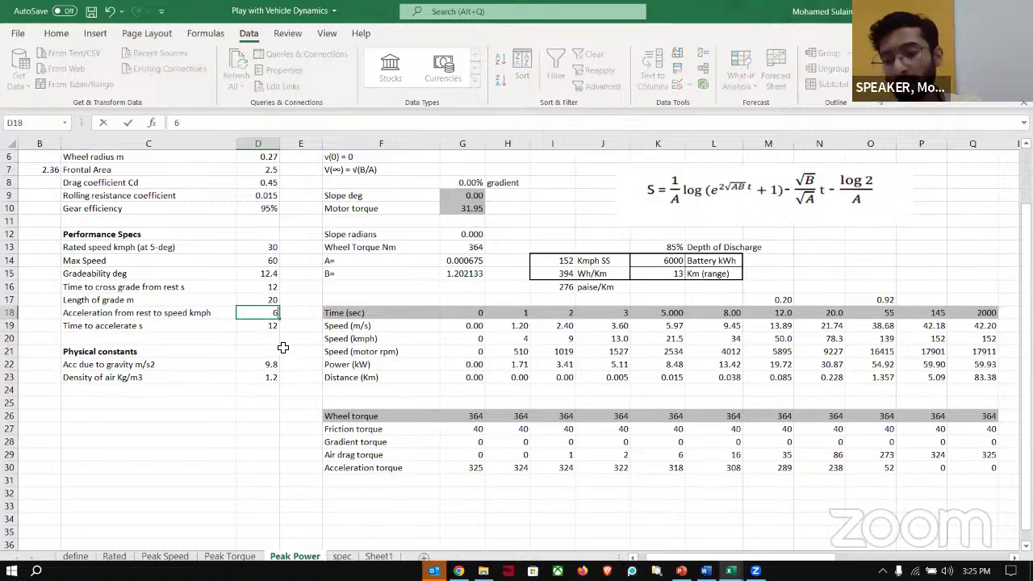
{"action": "type", "text": "60"}
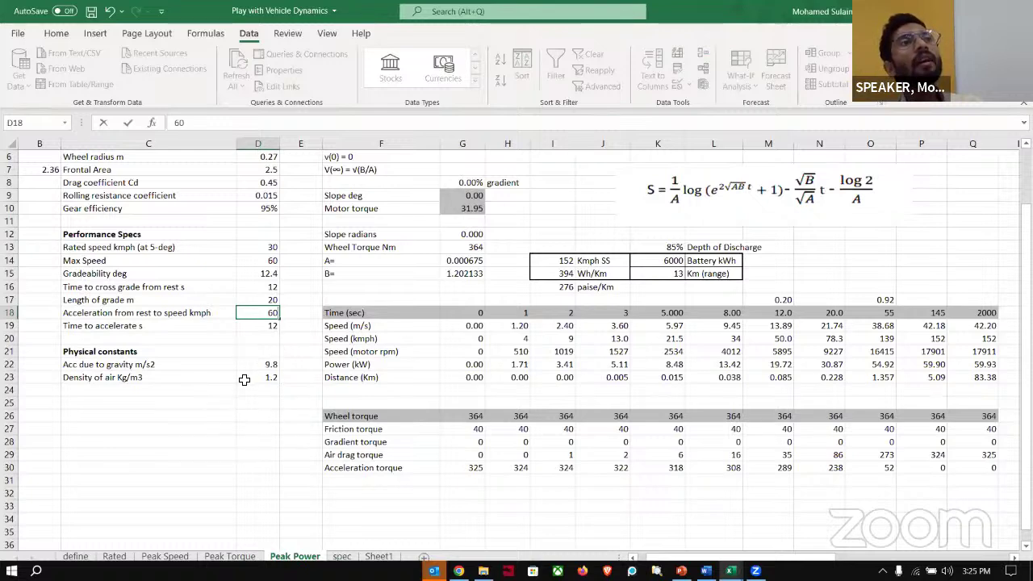
{"action": "left_click", "coordinate": [271, 325]}
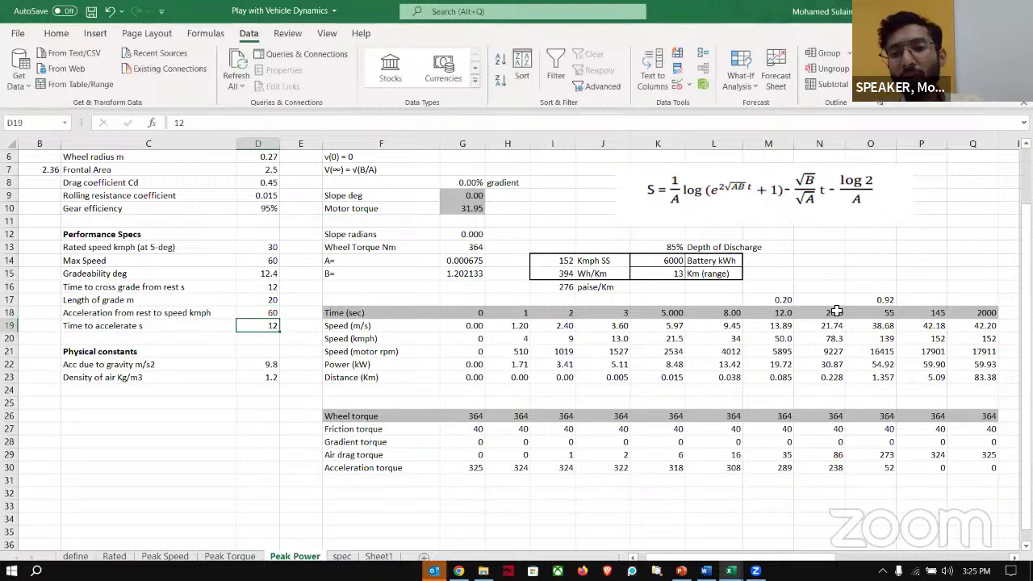
Run Goal Seek on the Peak Power sheet to bring the 20-second speed in N20 to 60 by changing motor torque cell G10
{"action": "left_click", "coordinate": [775, 312]}
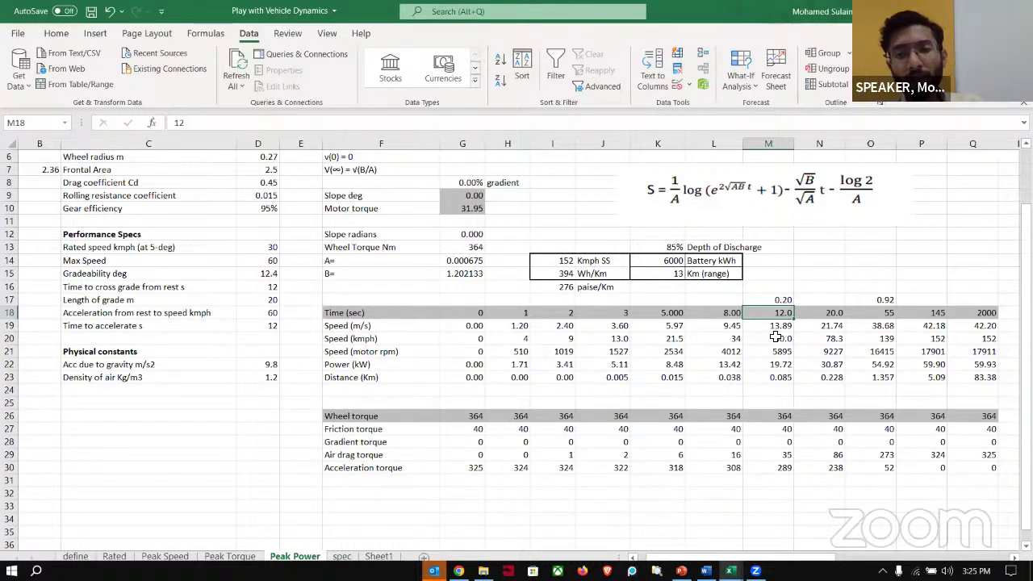
{"action": "left_click", "coordinate": [821, 339]}
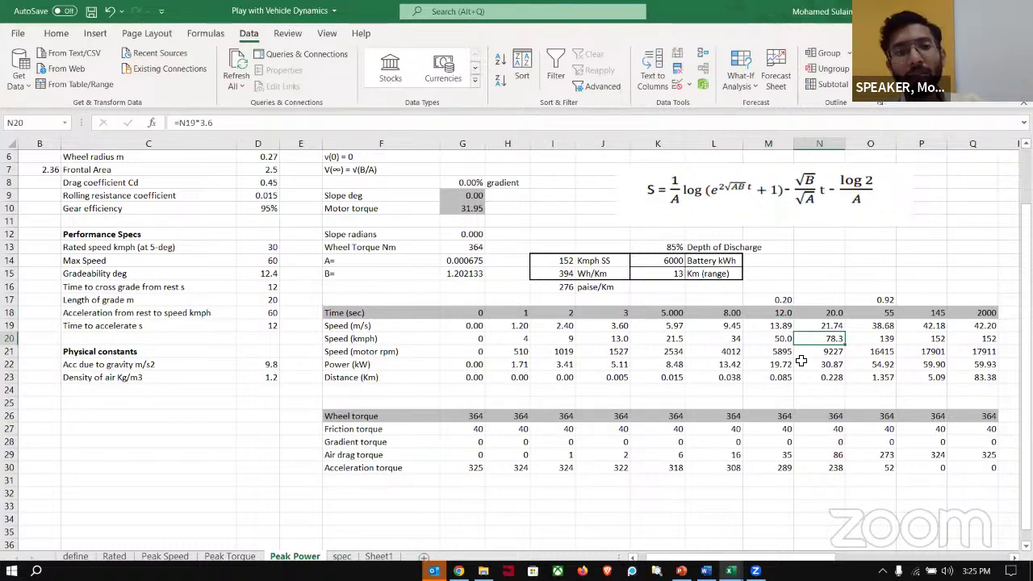
{"action": "left_click", "coordinate": [741, 88]}
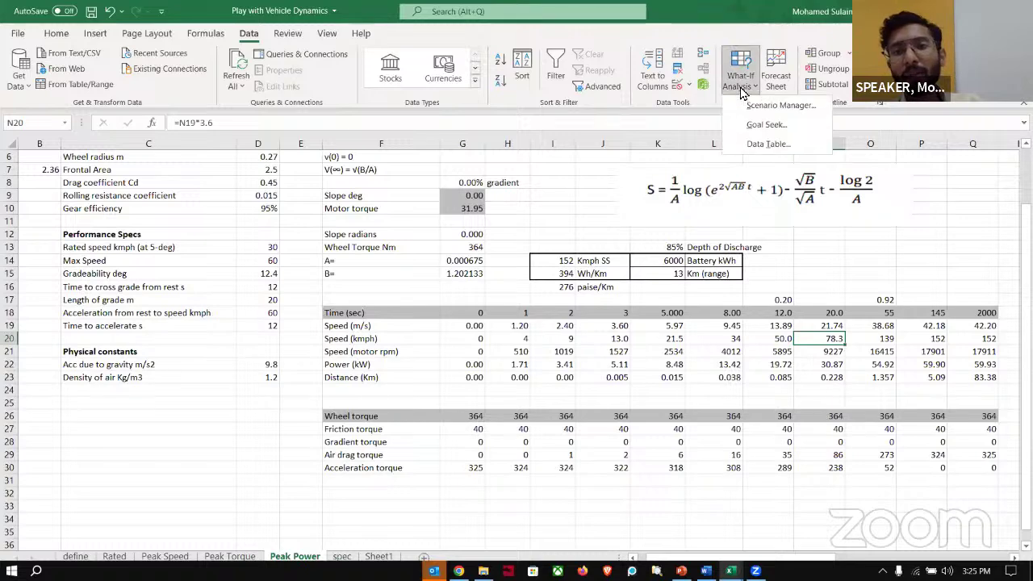
{"action": "left_click", "coordinate": [760, 125]}
{"action": "left_click", "coordinate": [873, 215]}
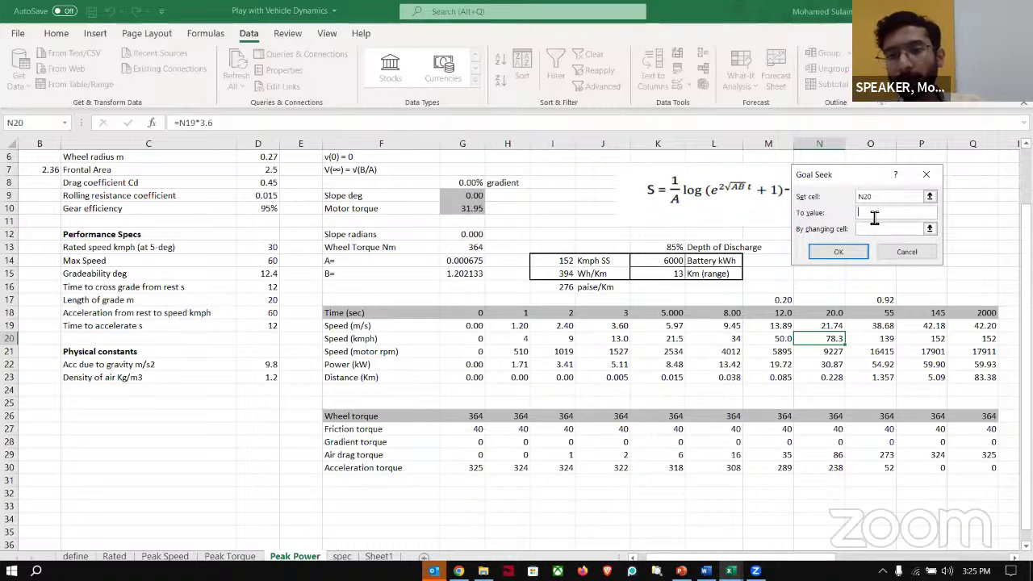
{"action": "type", "text": "60"}
{"action": "left_click", "coordinate": [866, 230]}
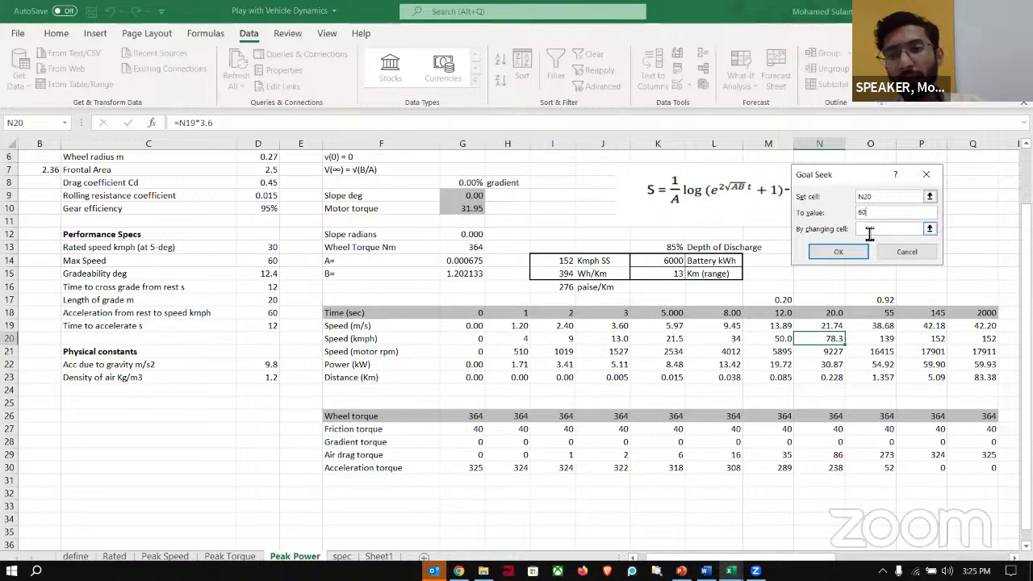
{"action": "left_click", "coordinate": [475, 209]}
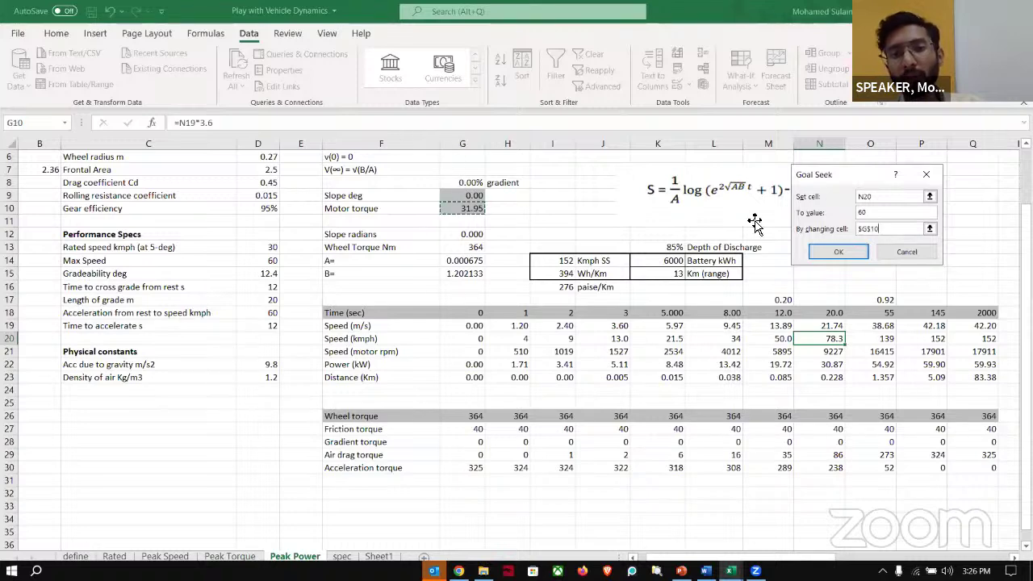
{"action": "left_click", "coordinate": [825, 252]}
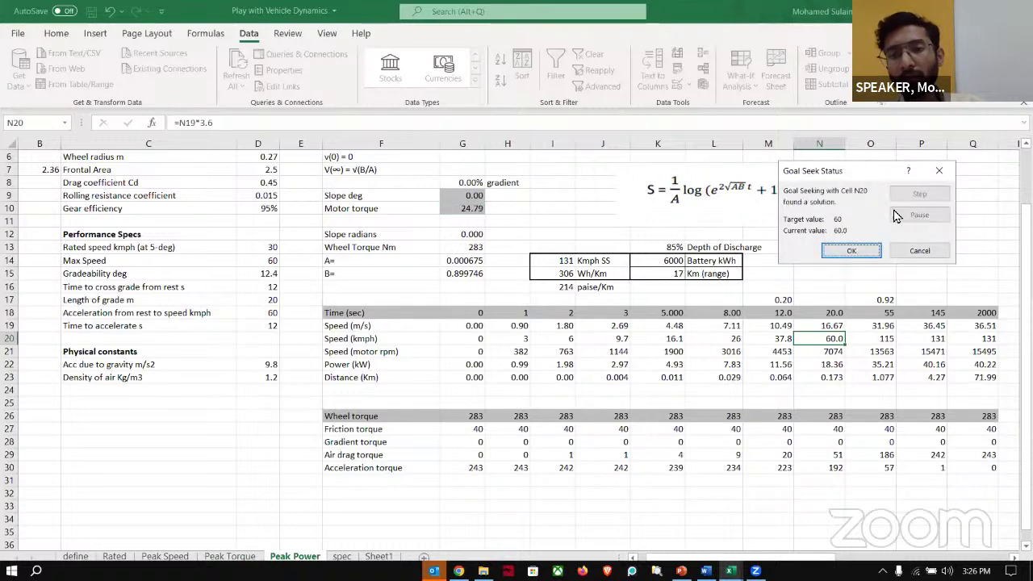
{"action": "left_click", "coordinate": [868, 251]}
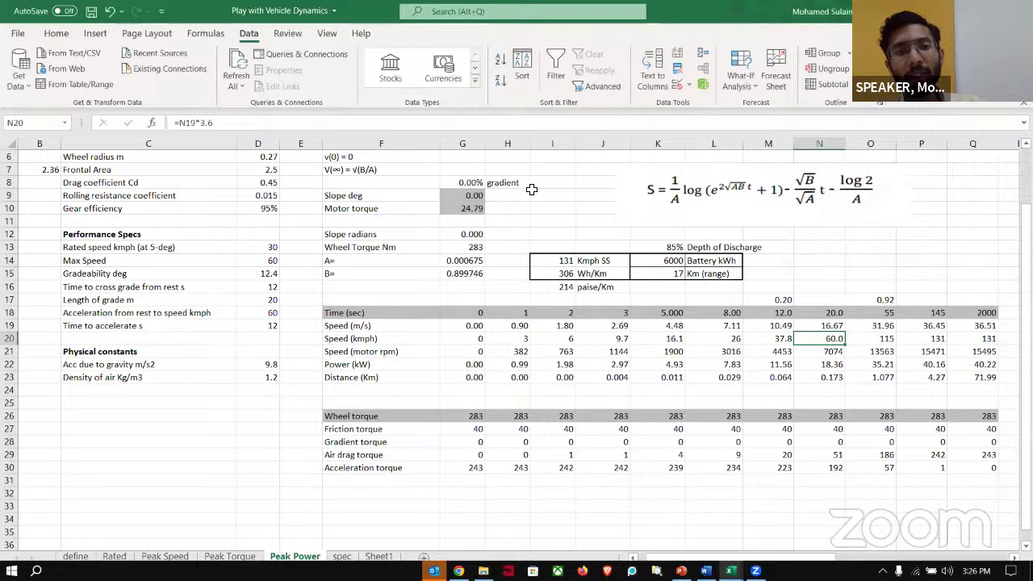
Look up the motor torque on the Peak Power sheet and enter 24.79 in F7 of Sheet1
{"action": "left_click", "coordinate": [479, 208]}
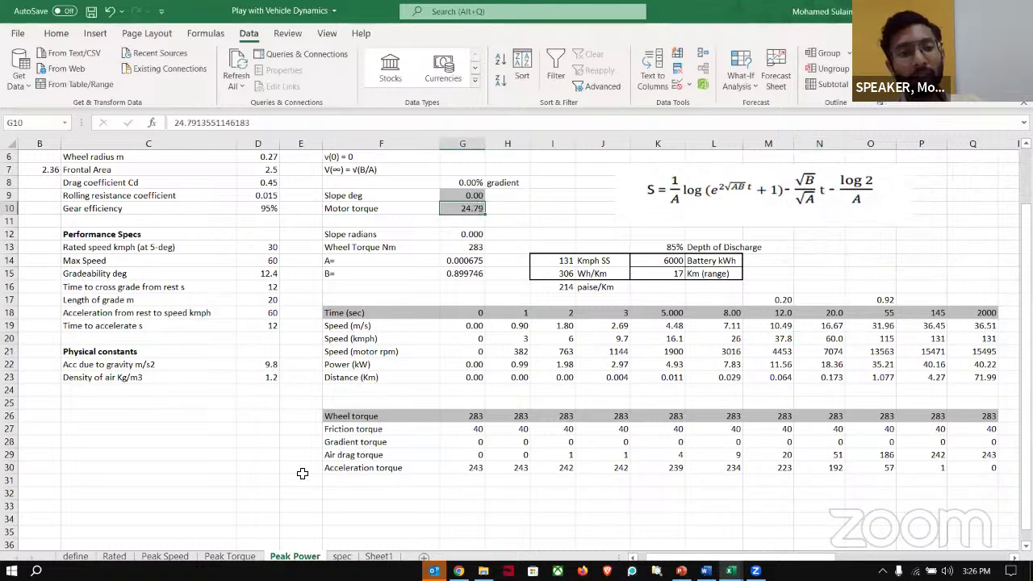
{"action": "key", "text": "ctrl+Page_Down"}
{"action": "key", "text": "ctrl+Page_Down"}
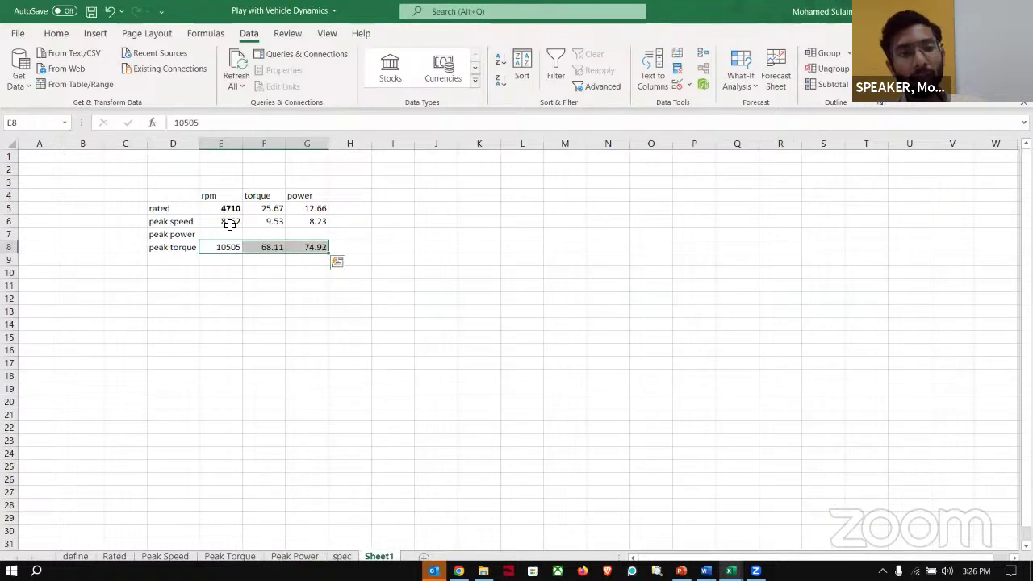
{"action": "left_click", "coordinate": [281, 232]}
{"action": "type", "text": "24."}
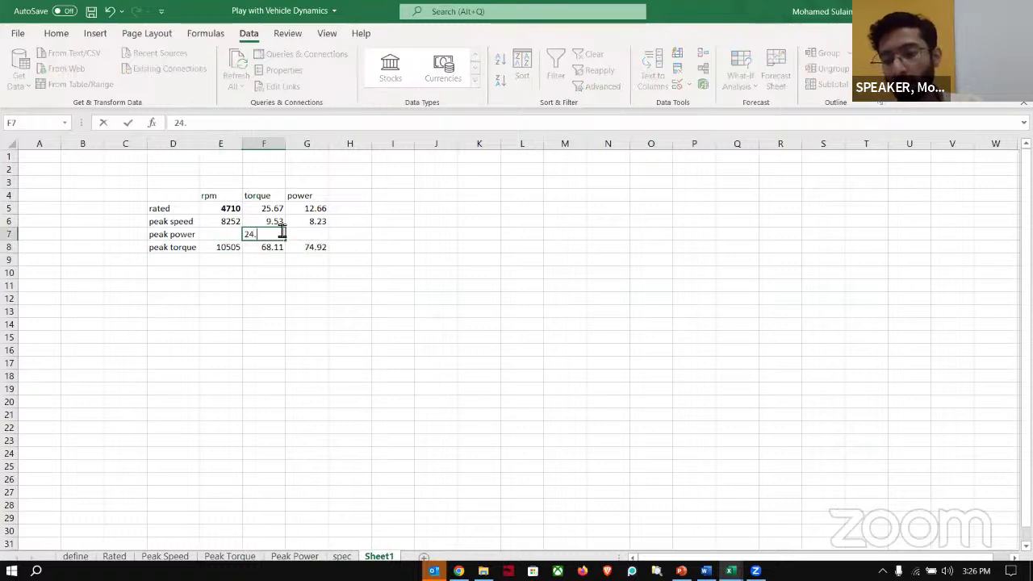
{"action": "type", "text": "79"}
{"action": "key", "text": "Tab"}
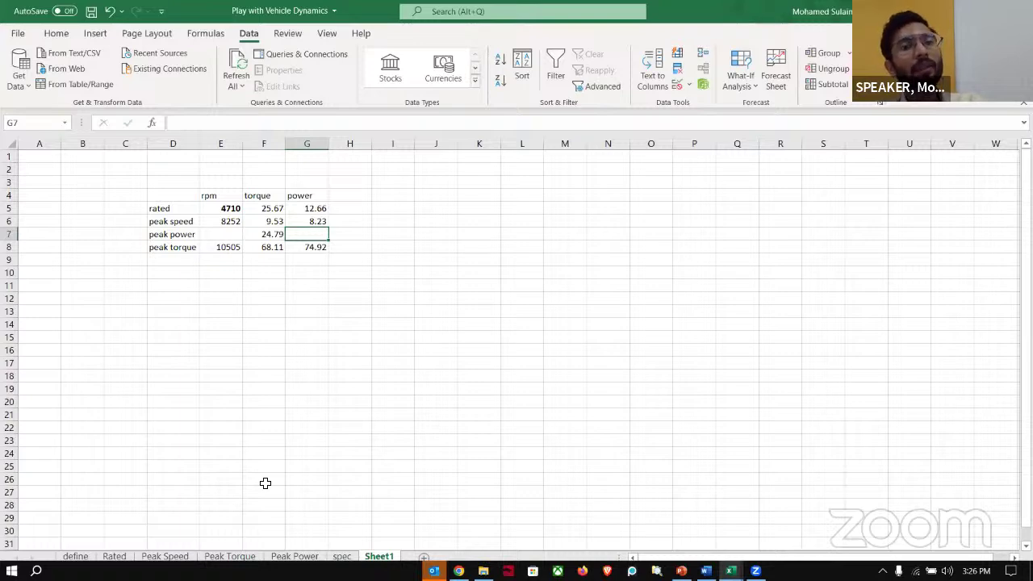
Look up the motor rpm at 20 seconds on the Peak Power sheet and enter 7074 in E7 of Sheet1
{"action": "left_click", "coordinate": [295, 556]}
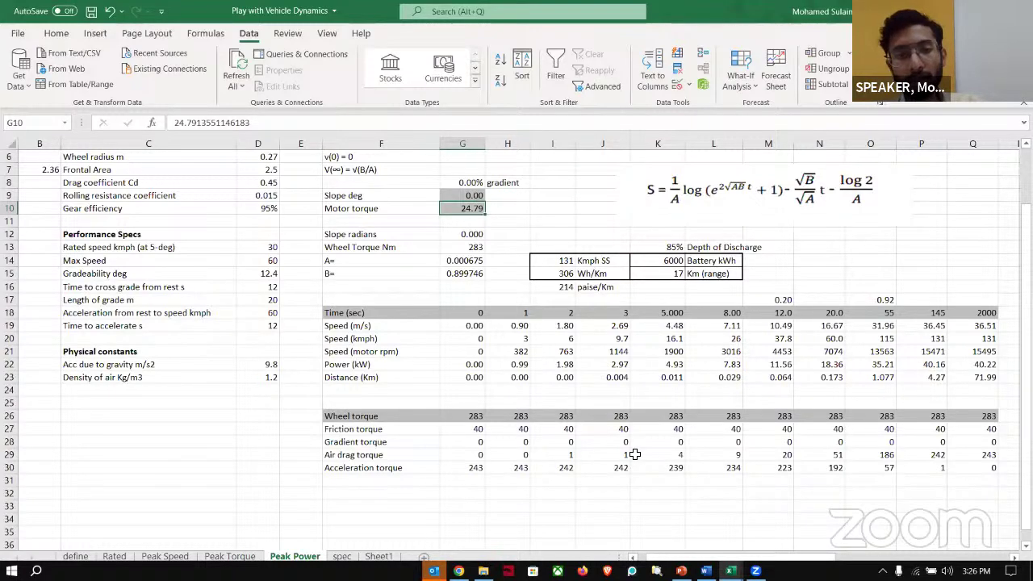
{"action": "key", "text": "ctrl+Page_Down"}
{"action": "key", "text": "ctrl+Page_Down"}
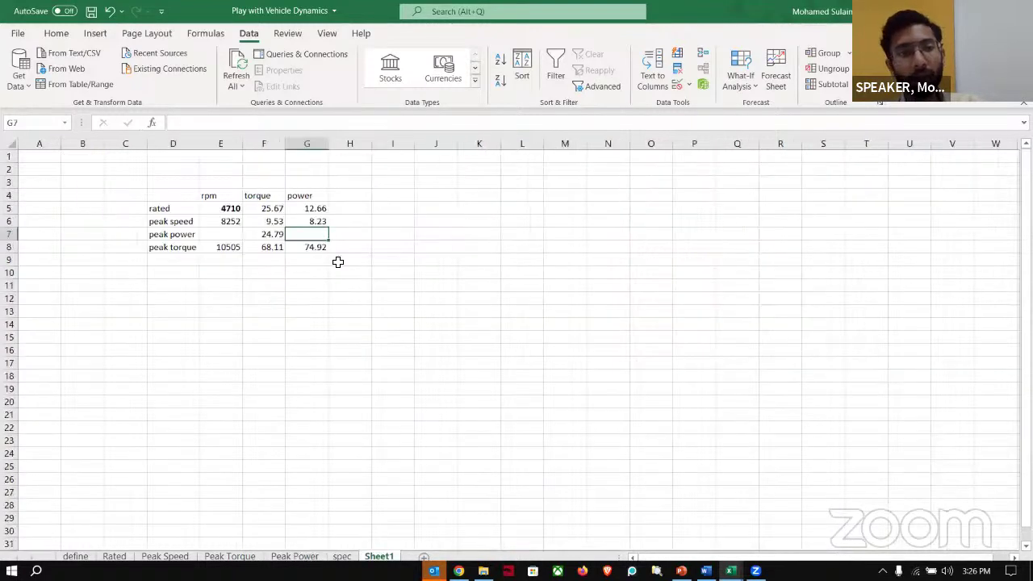
{"action": "left_click", "coordinate": [221, 235]}
{"action": "type", "text": "7074"}
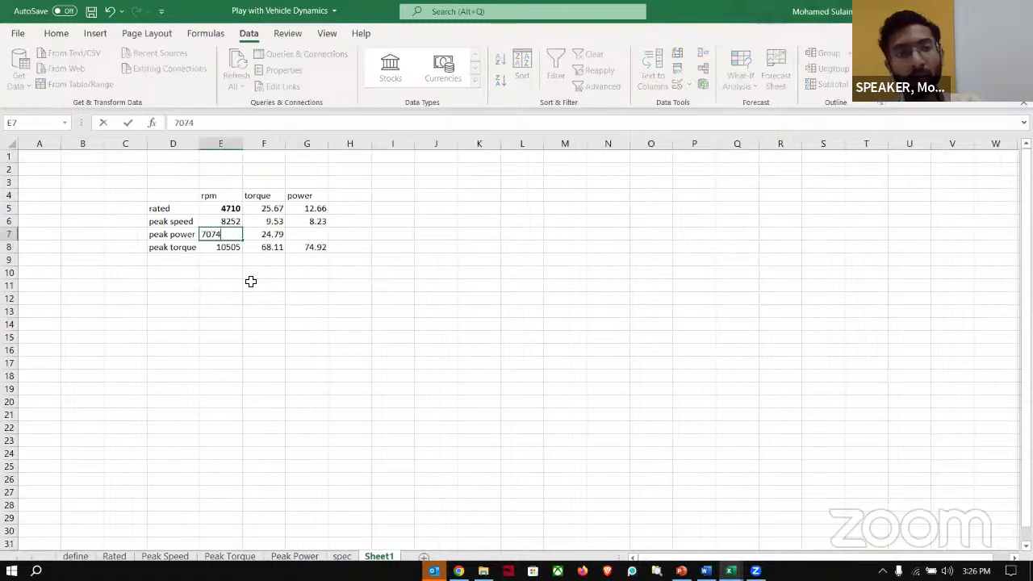
Look up the power at 20 seconds on the Peak Power sheet and enter 18.36 in G7 of Sheet1
{"action": "key", "text": "ctrl+Page_Up"}
{"action": "key", "text": "ctrl+Page_Up"}
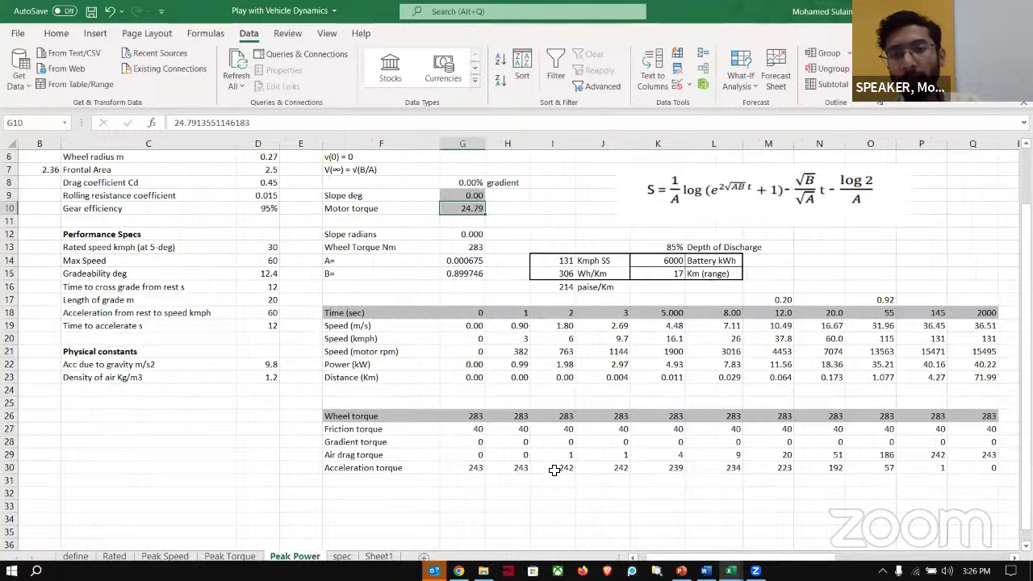
{"action": "key", "text": "ctrl+Page_Down"}
{"action": "key", "text": "ctrl+Page_Down"}
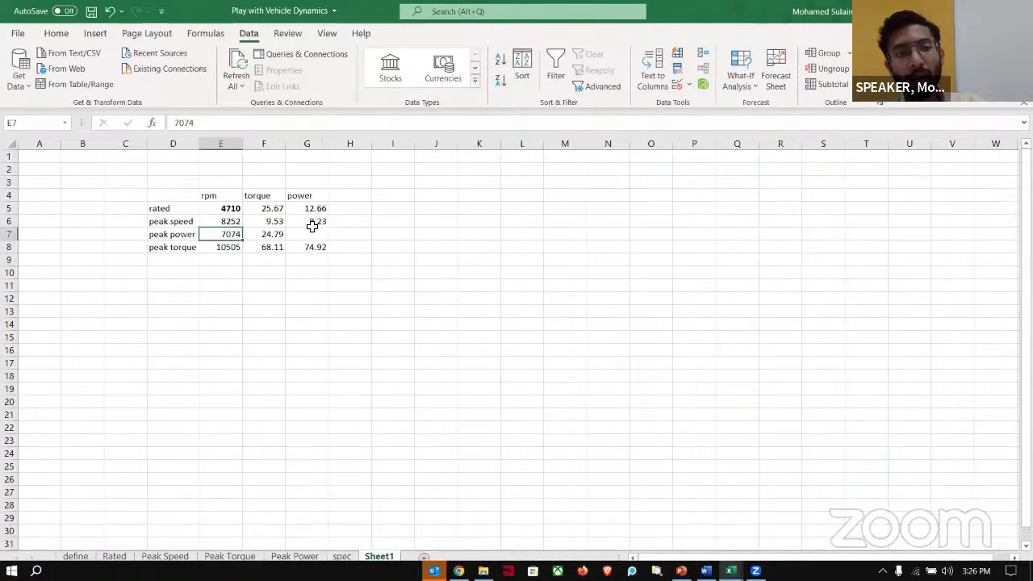
{"action": "left_click", "coordinate": [314, 232]}
{"action": "type", "text": "18."}
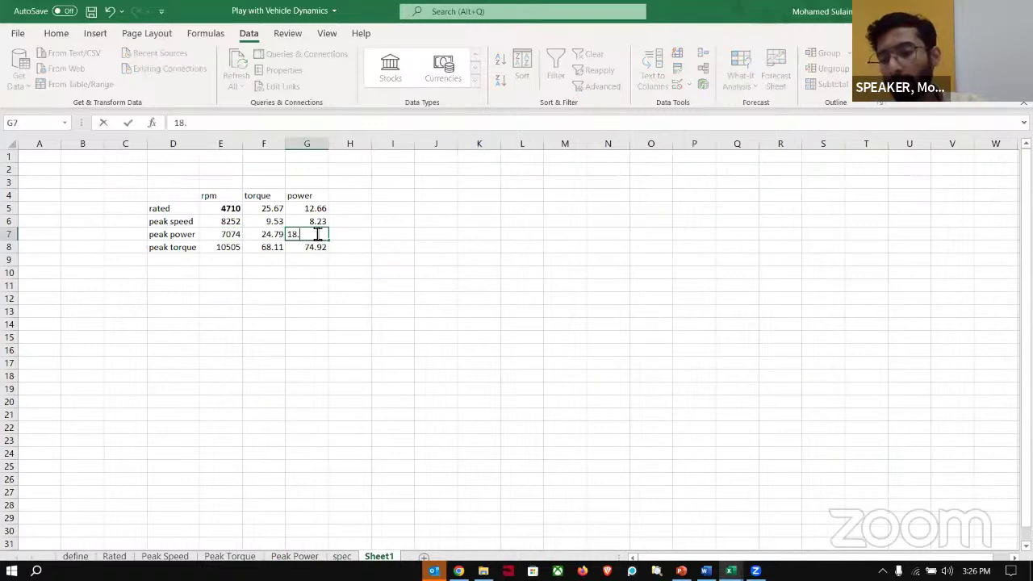
{"action": "type", "text": "36"}
{"action": "left_click", "coordinate": [367, 246]}
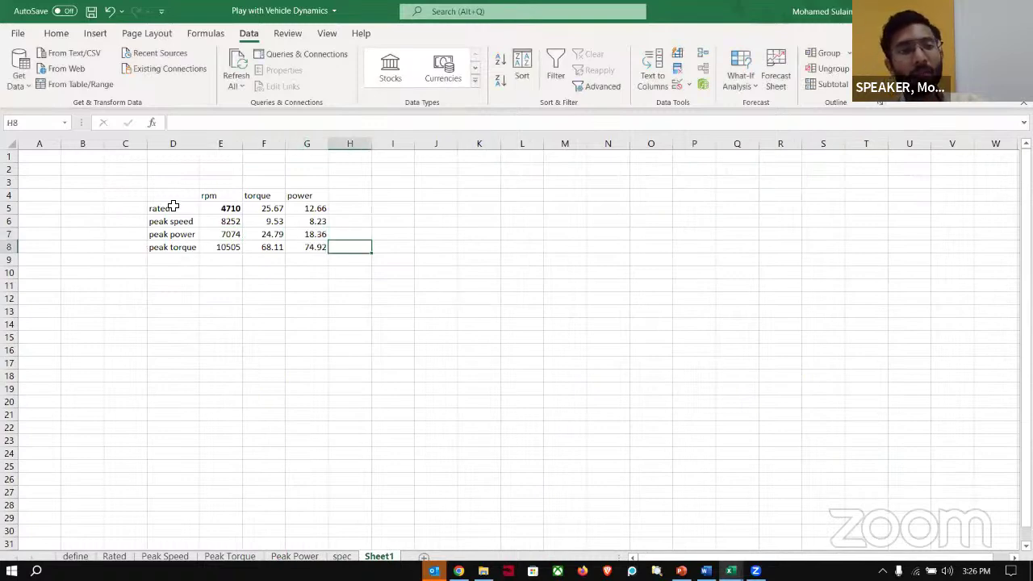
{"action": "left_click_drag", "start_coordinate": [173, 195], "coordinate": [318, 260]}
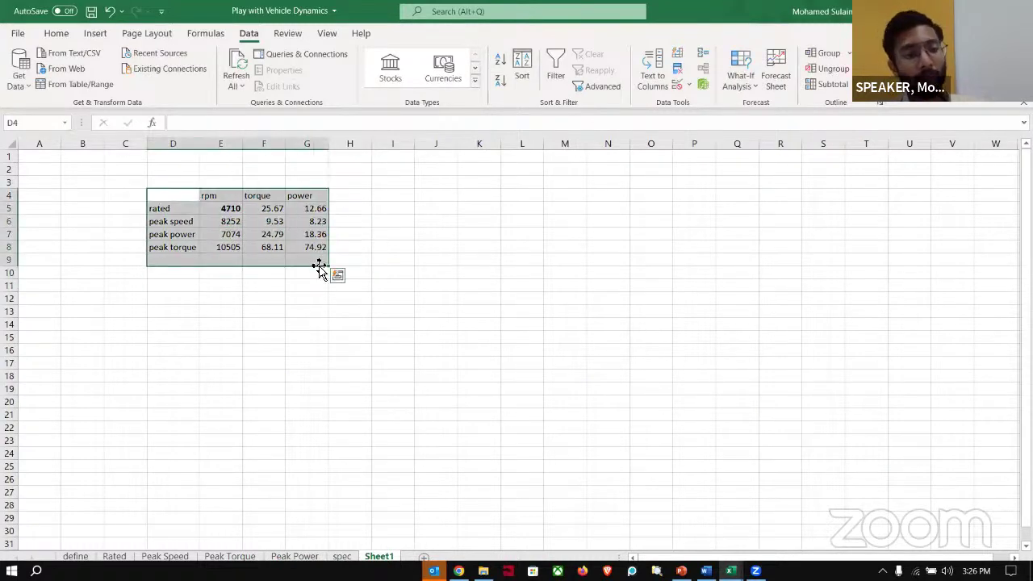
{"action": "left_click", "coordinate": [337, 275]}
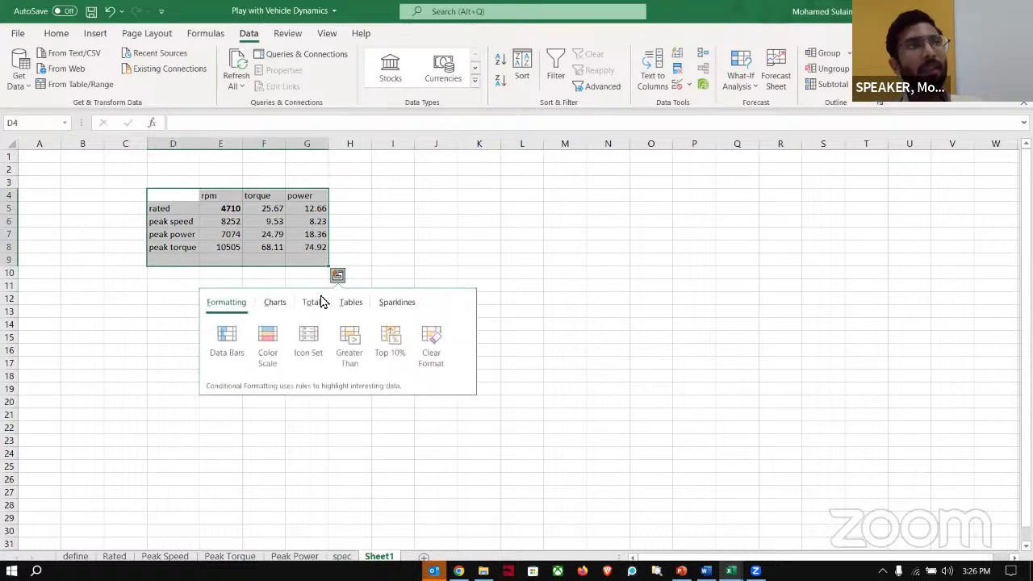
{"action": "left_click", "coordinate": [387, 244]}
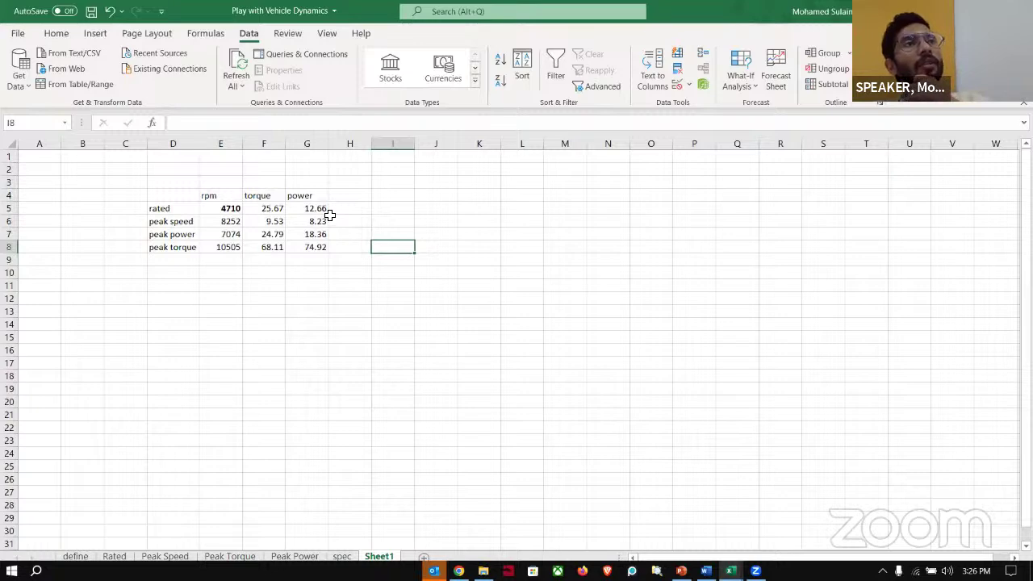
{"action": "left_click", "coordinate": [320, 272]}
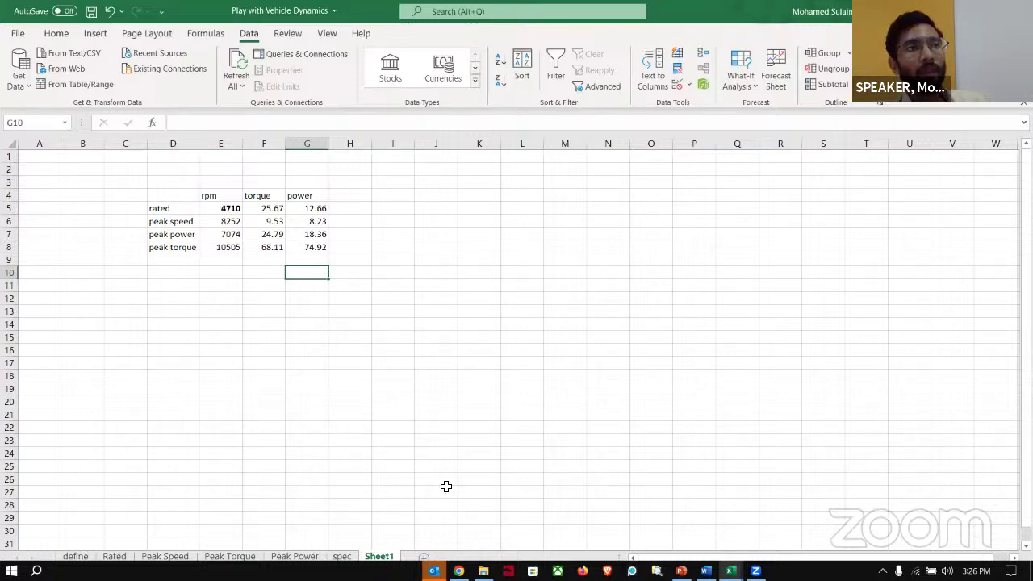
Examine the steady-state speed, Wh/Km, battery capacity and range cells on the Peak Power sheet, including their formulas, and return to Sheet1
{"action": "key", "text": "ctrl+Page_Up"}
{"action": "key", "text": "ctrl+Page_Up"}
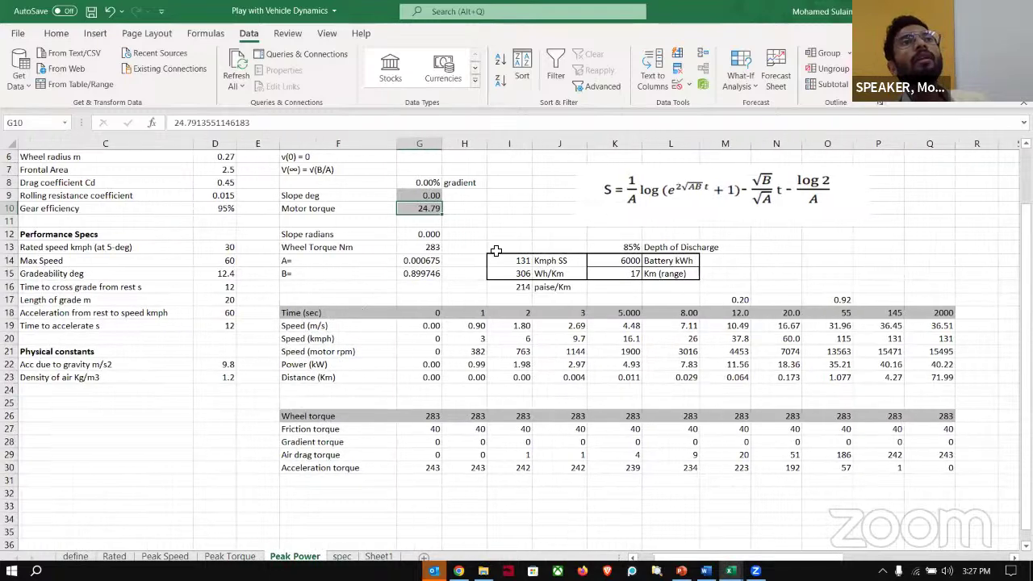
{"action": "left_click_drag", "start_coordinate": [495, 251], "coordinate": [663, 273]}
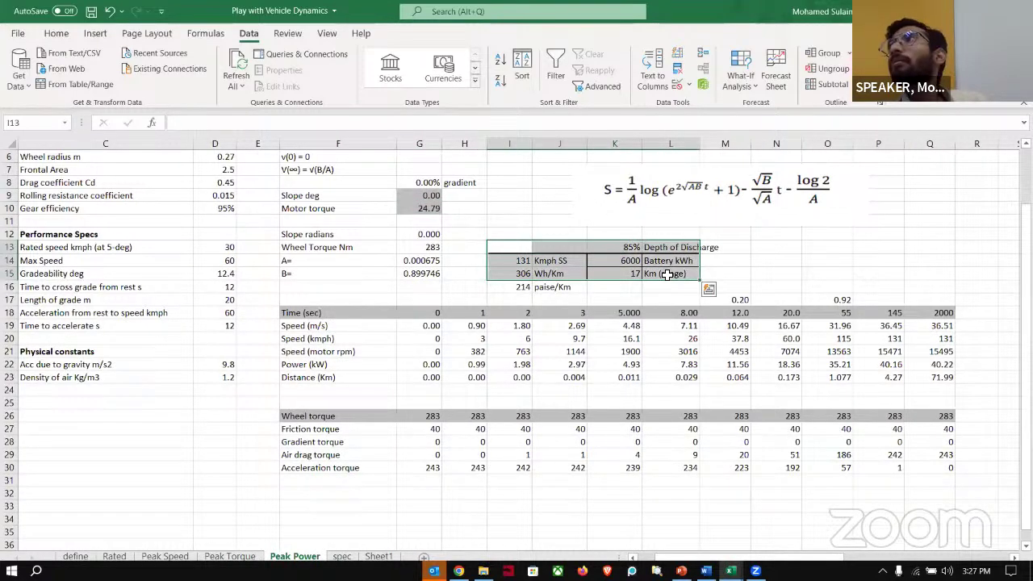
{"action": "left_click", "coordinate": [557, 274]}
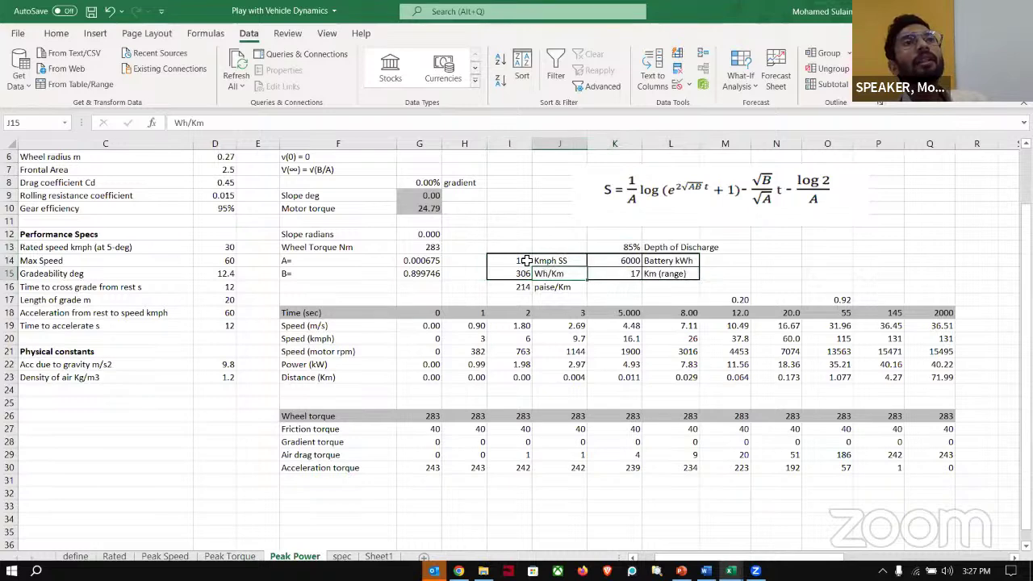
{"action": "left_click", "coordinate": [526, 260]}
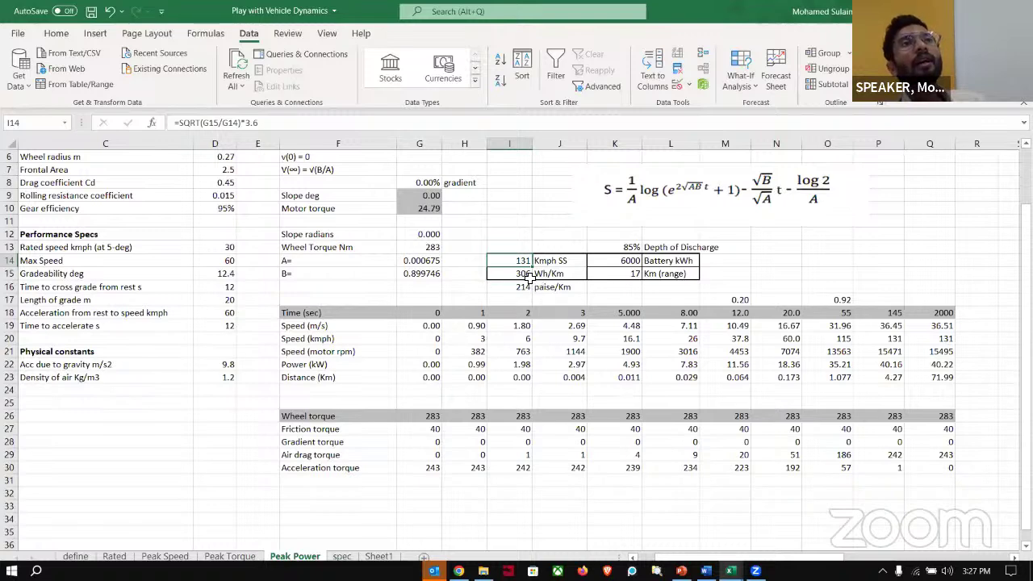
{"action": "left_click", "coordinate": [606, 260]}
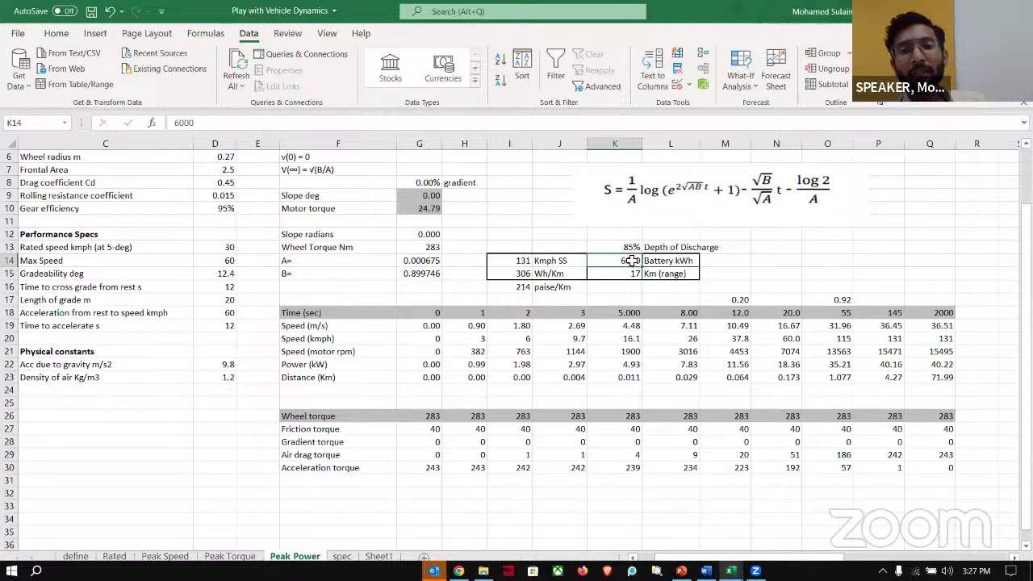
{"action": "left_click", "coordinate": [521, 273]}
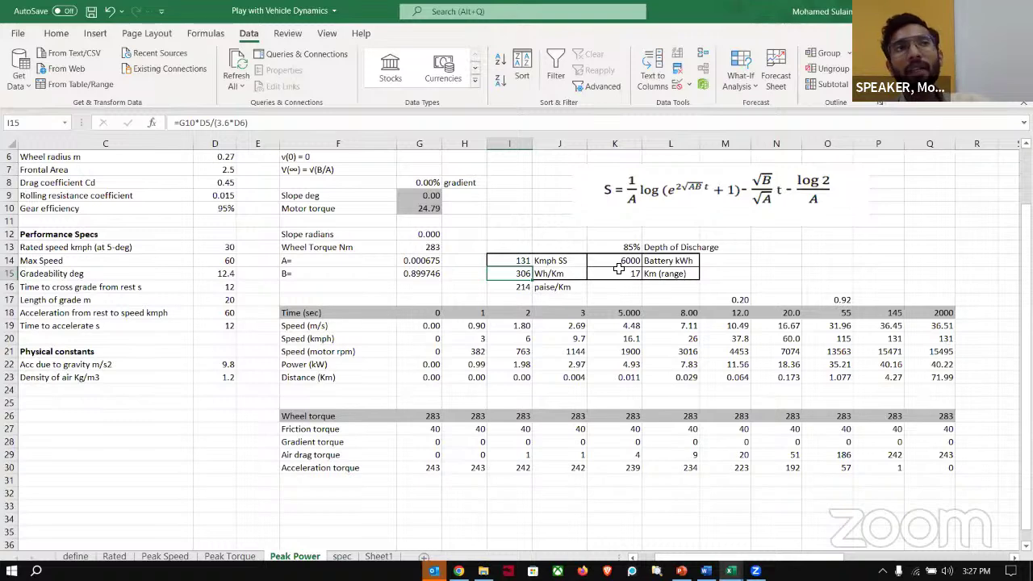
{"action": "scroll", "coordinate": [565, 473], "scroll_direction": "down", "scroll_amount": 1}
{"action": "scroll", "coordinate": [565, 472], "scroll_direction": "right", "scroll_amount": 2}
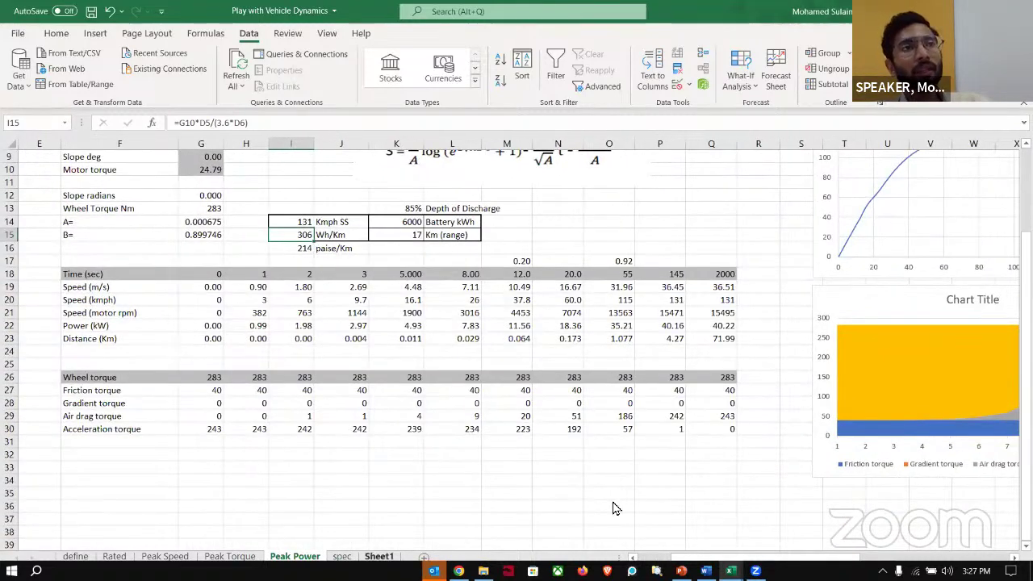
{"action": "left_click", "coordinate": [379, 556]}
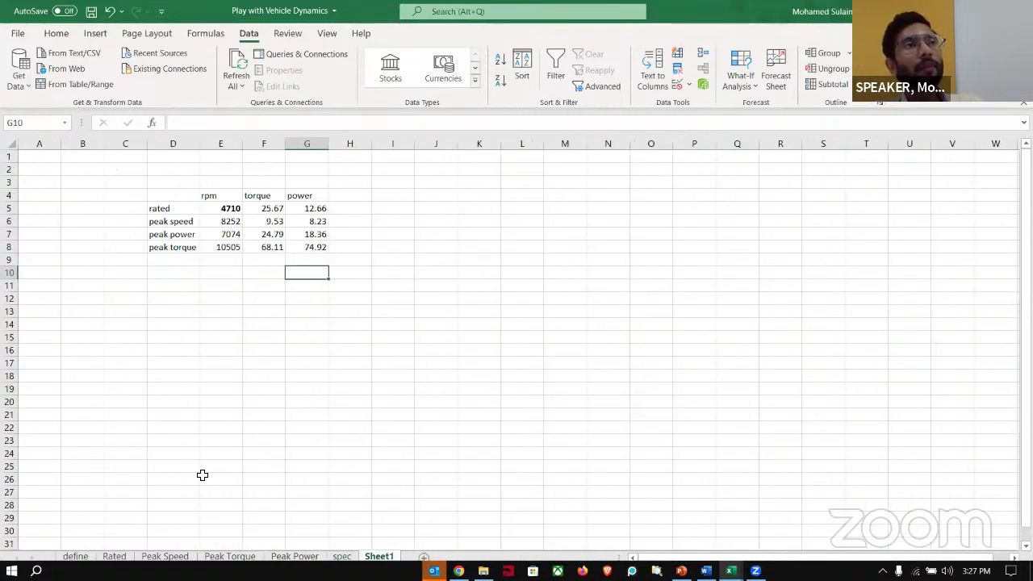
Set the GVW in D4 of the Peak Torque sheet to 250 kg
{"action": "left_click", "coordinate": [229, 556]}
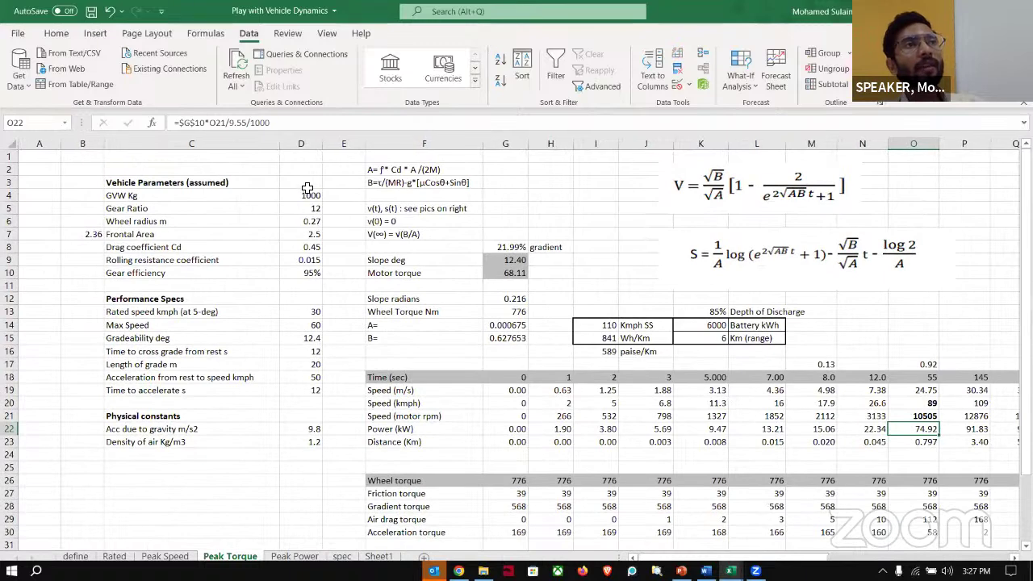
{"action": "left_click_drag", "start_coordinate": [308, 195], "coordinate": [315, 387]}
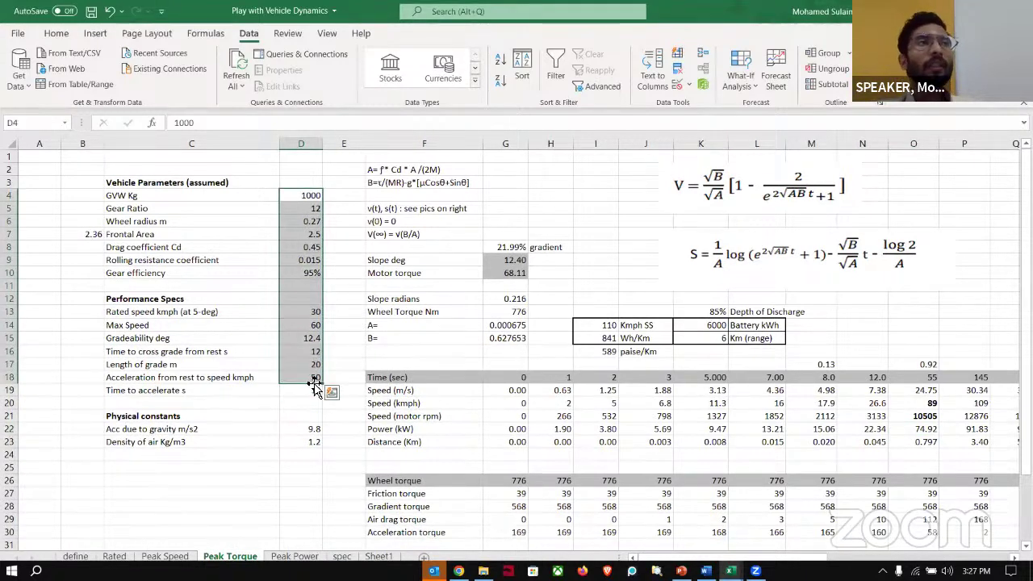
{"action": "left_click", "coordinate": [303, 249]}
{"action": "left_click_drag", "start_coordinate": [311, 194], "coordinate": [320, 403]}
{"action": "key", "text": "BackSpace"}
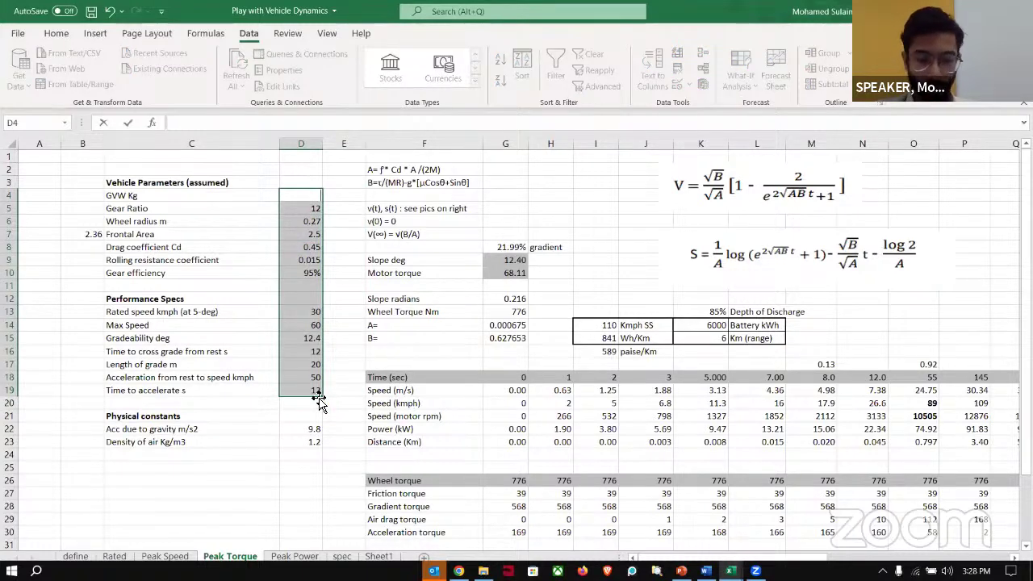
{"action": "type", "text": "250"}
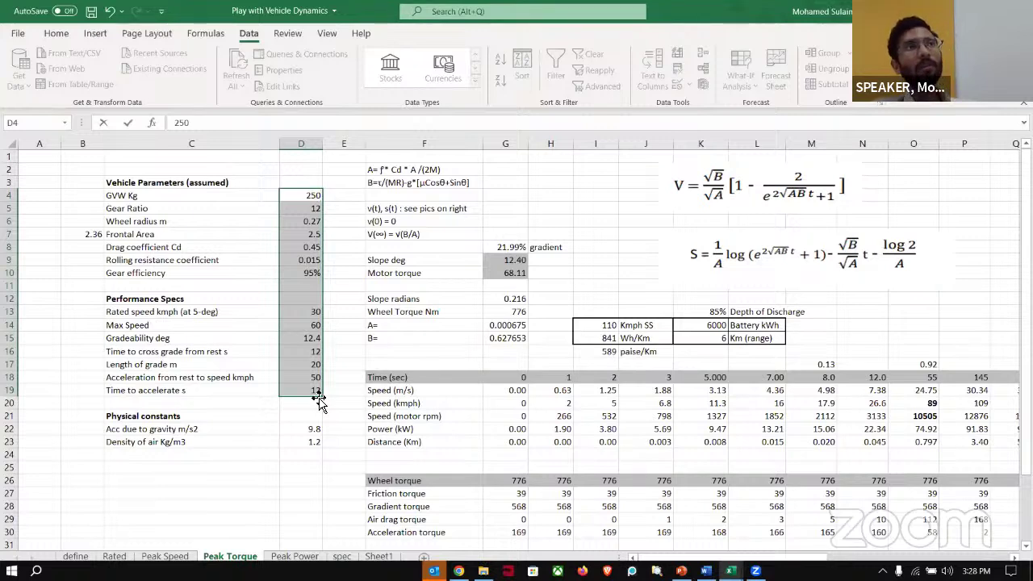
{"action": "key", "text": "Return"}
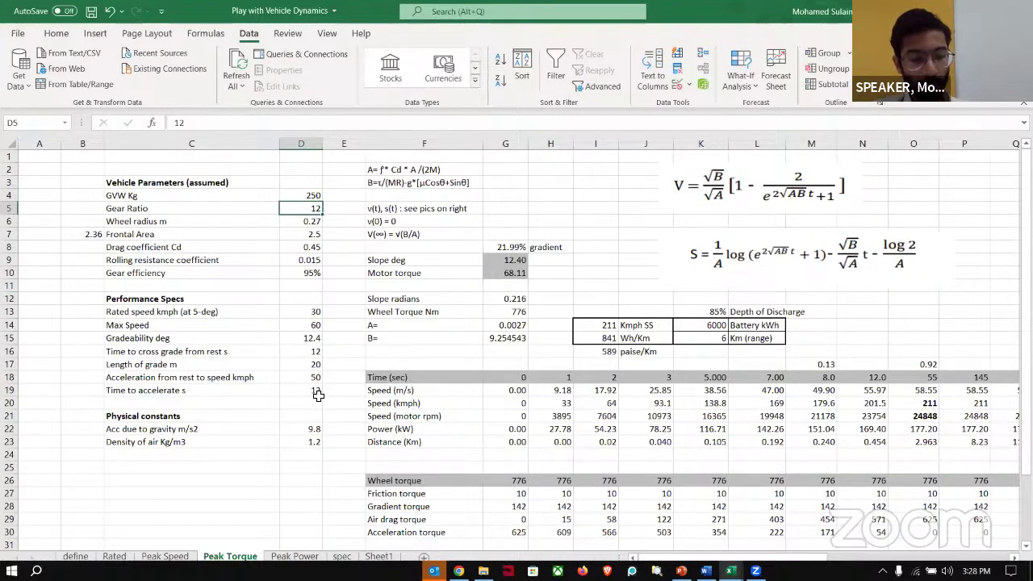
Set the gear ratio in D5 to 4 and the wheel radius in D6 to 0.04 m
{"action": "type", "text": "4"}
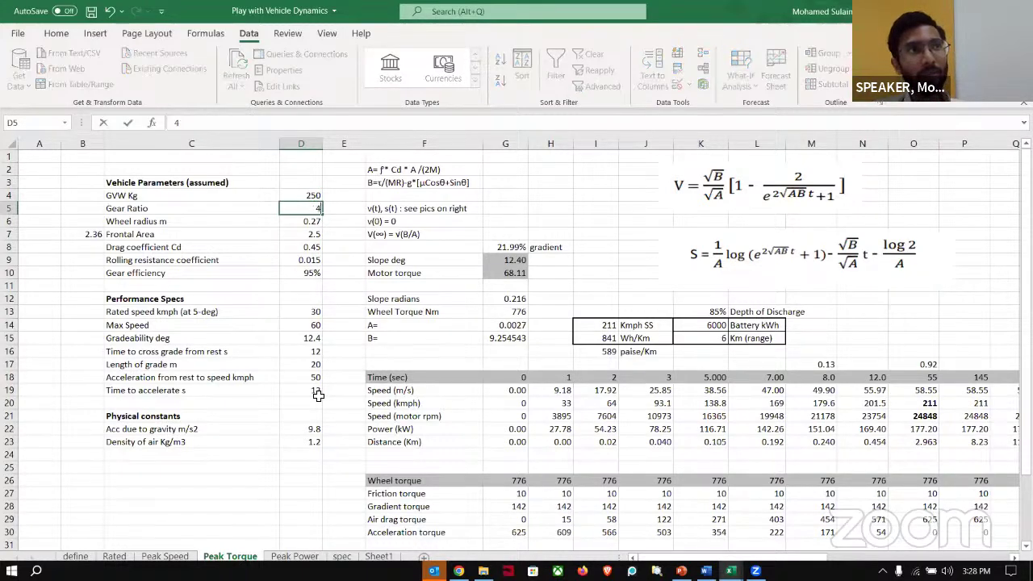
{"action": "key", "text": "Return"}
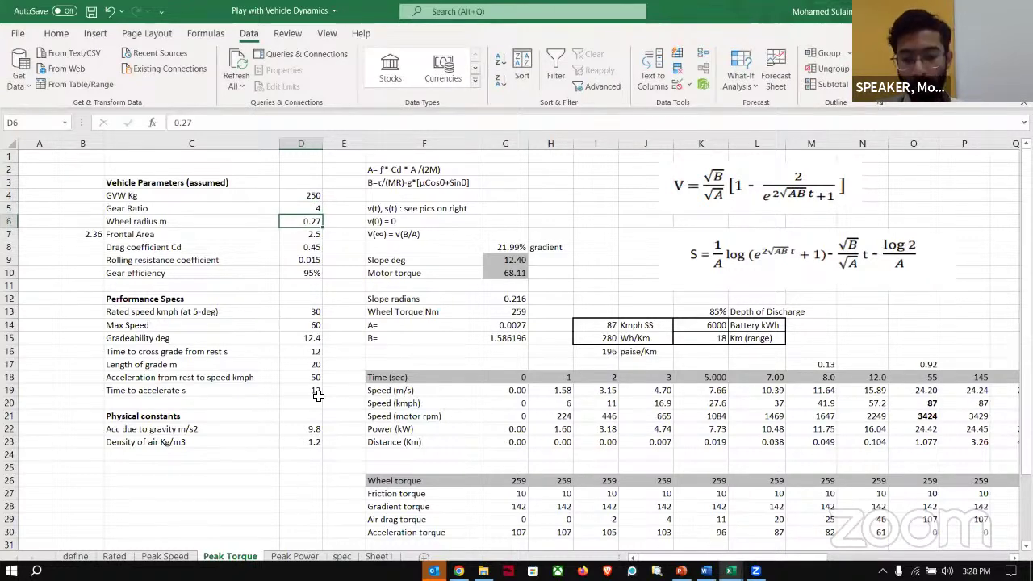
{"action": "type", "text": "0."}
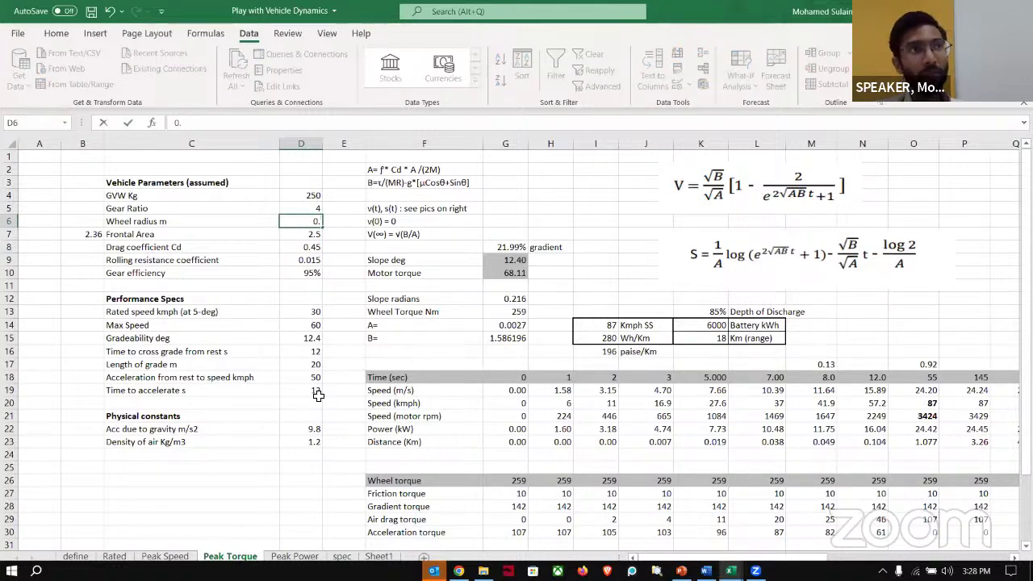
{"action": "type", "text": "04"}
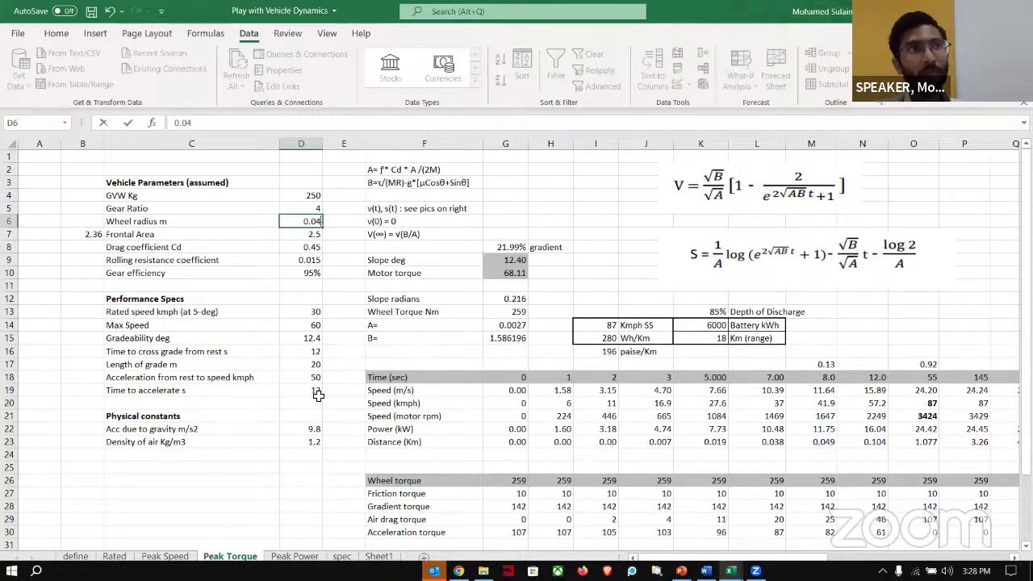
{"action": "key", "text": "Return"}
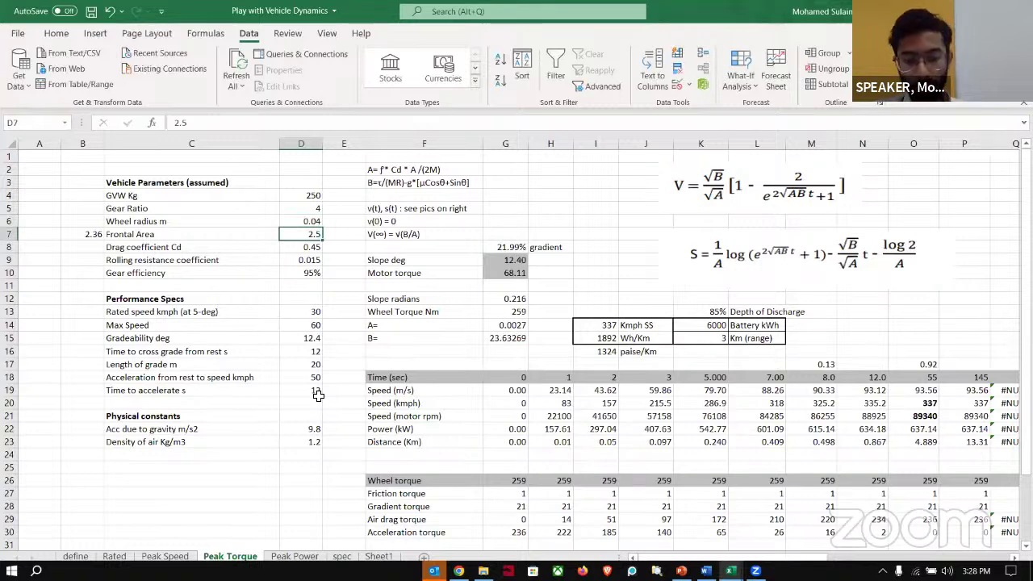
Set the frontal area in D7 to 0.5 and the drag coefficient in D8 to 0.6, keeping the rolling resistance coefficient
{"action": "type", "text": "0.0"}
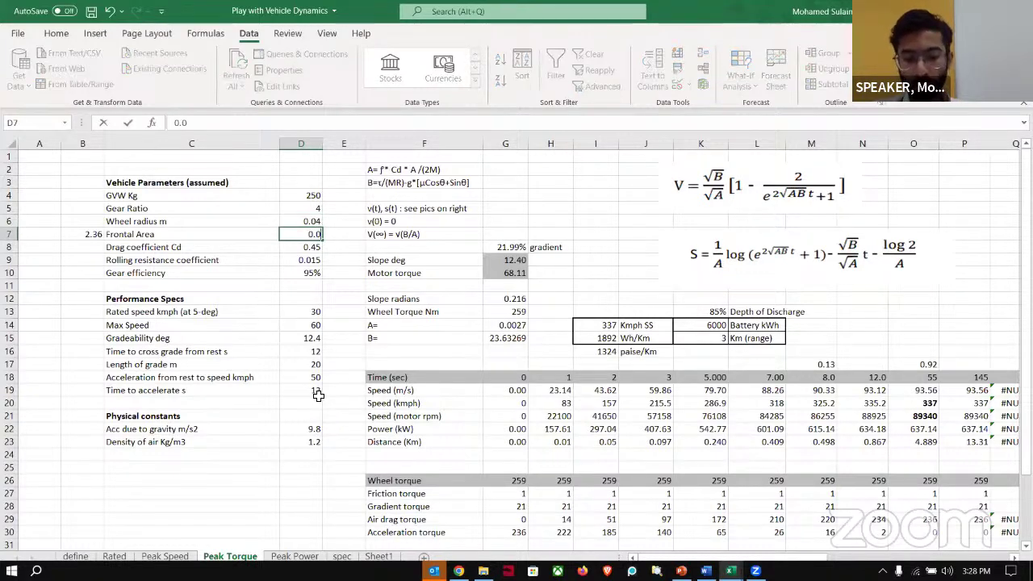
{"action": "key", "text": "BackSpace"}
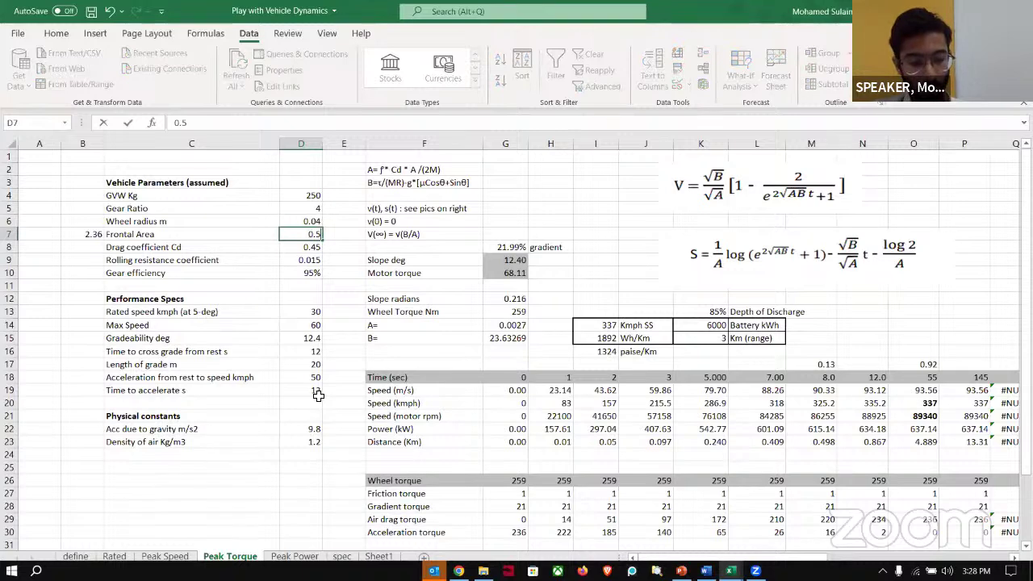
{"action": "key", "text": "Return"}
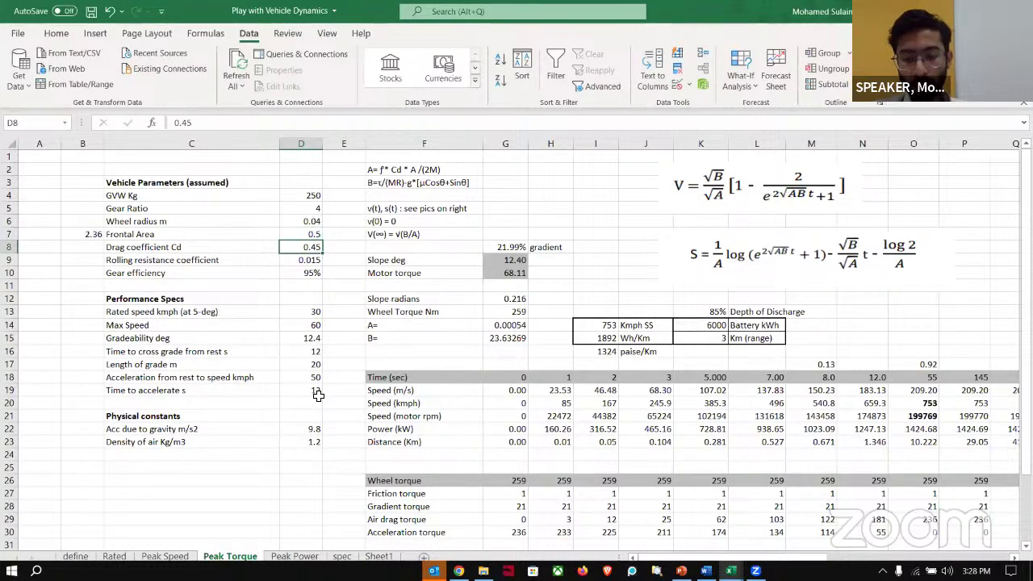
{"action": "type", "text": "0.6"}
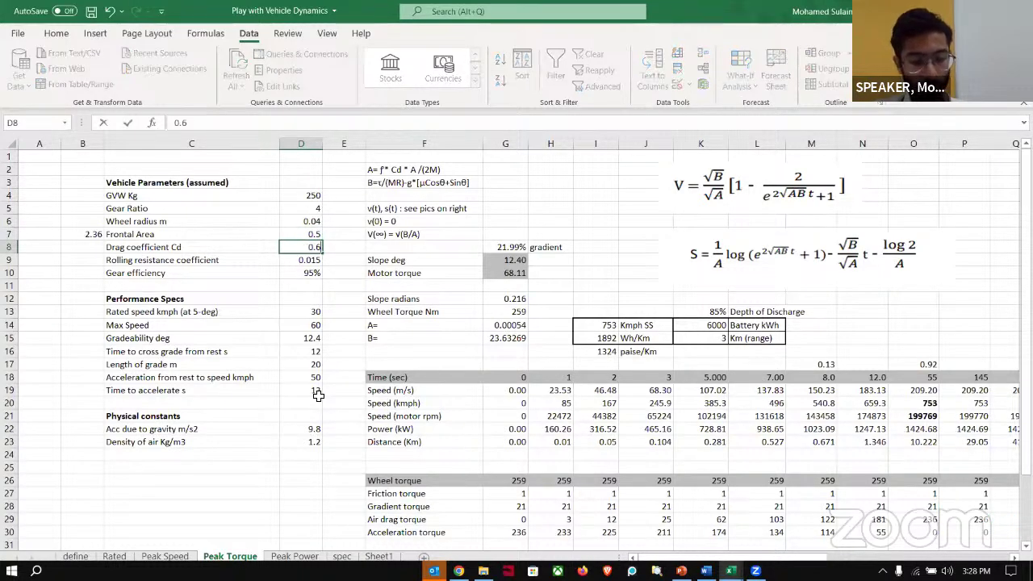
{"action": "key", "text": "Return"}
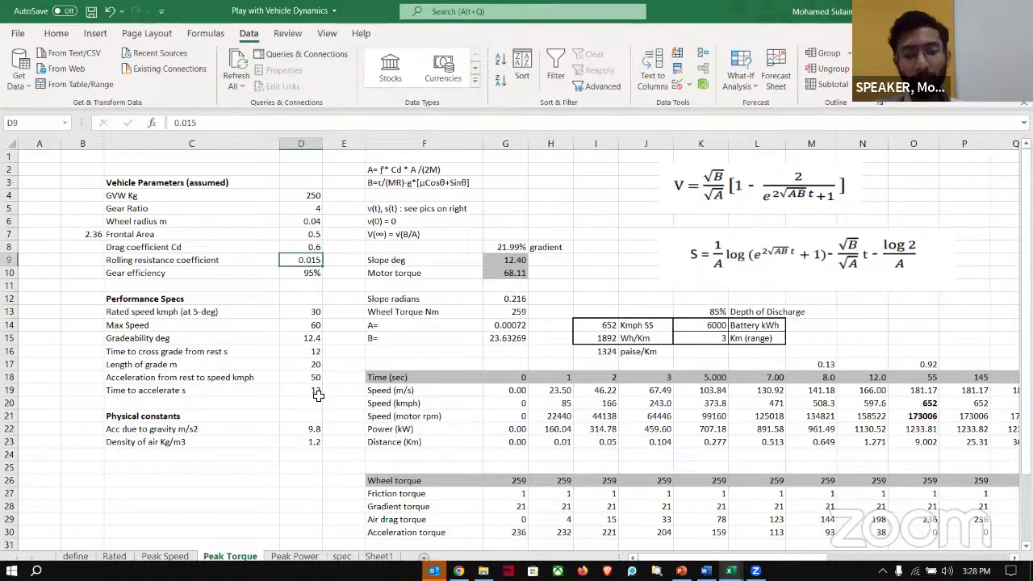
{"action": "key", "text": "Down"}
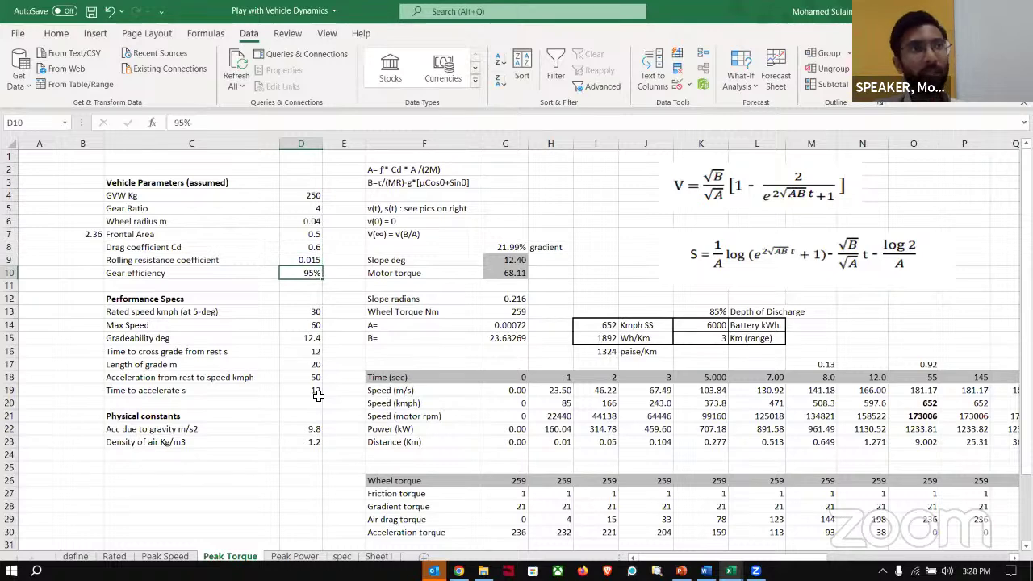
Set the gear efficiency in D10 to 90% and the rated speed in D13 to 40 kmph
{"action": "type", "text": "90"}
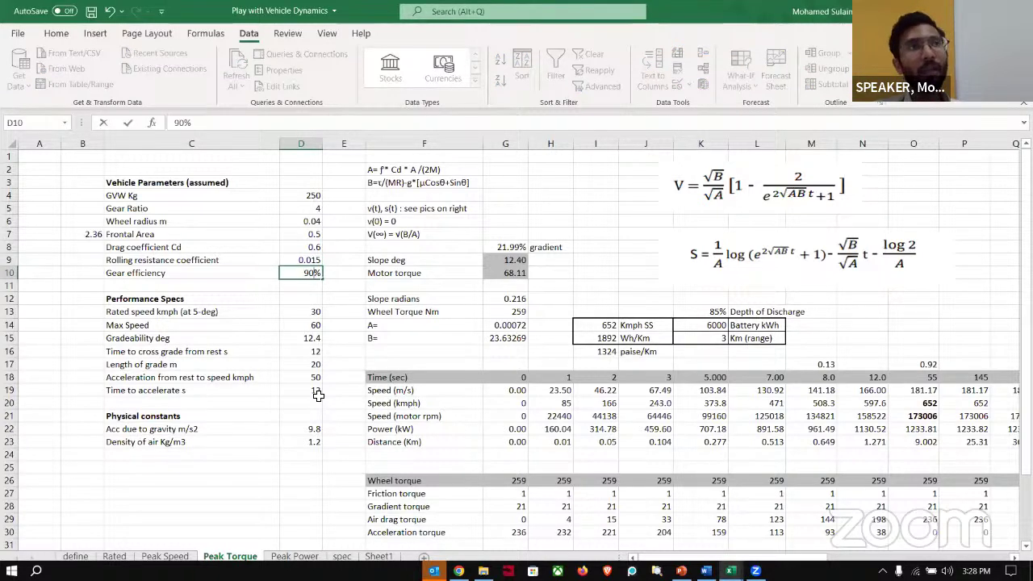
{"action": "key", "text": "Return"}
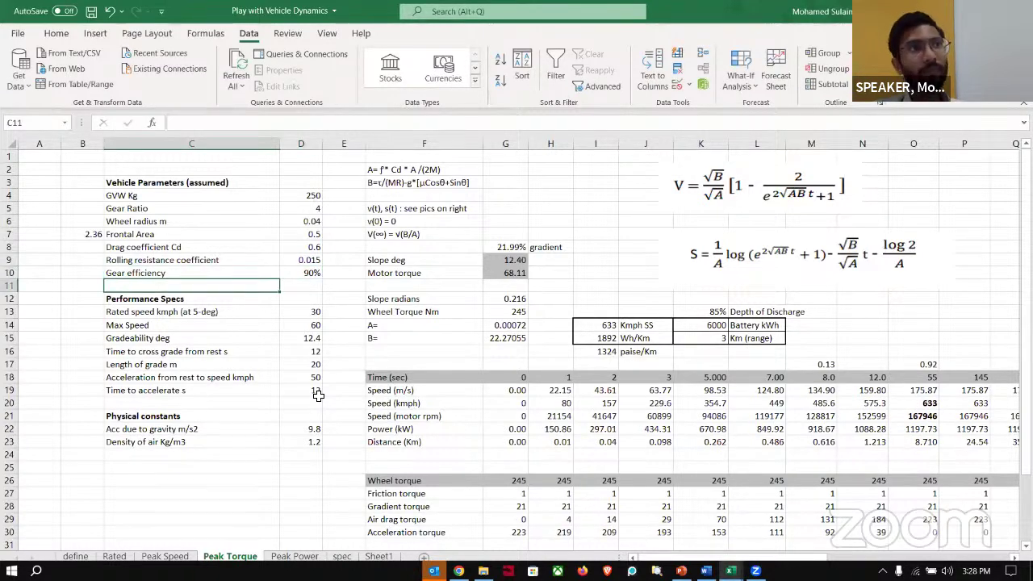
{"action": "key", "text": "Down"}
{"action": "key", "text": "Right"}
{"action": "key", "text": "Down"}
{"action": "key", "text": "Left"}
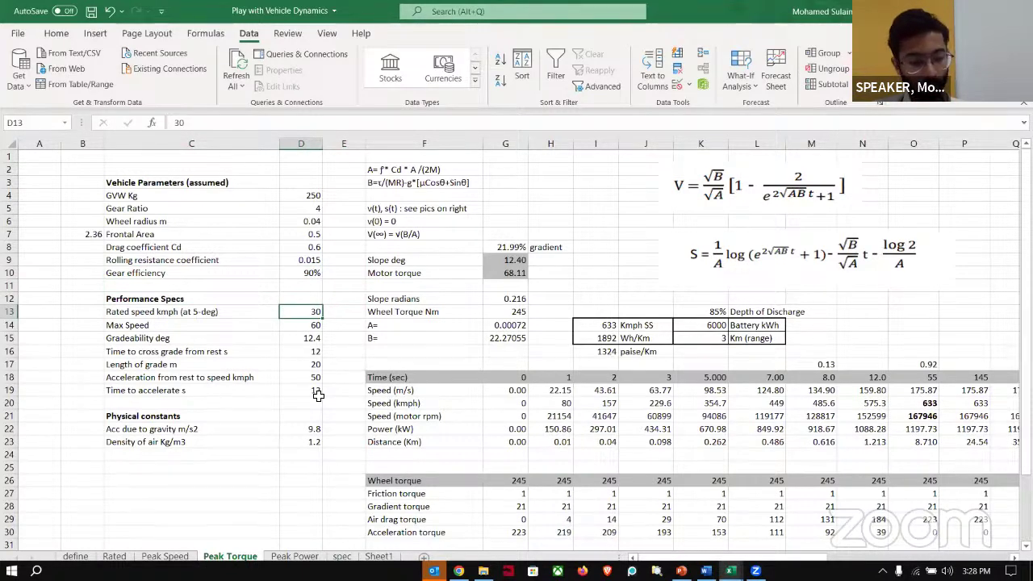
{"action": "type", "text": "40"}
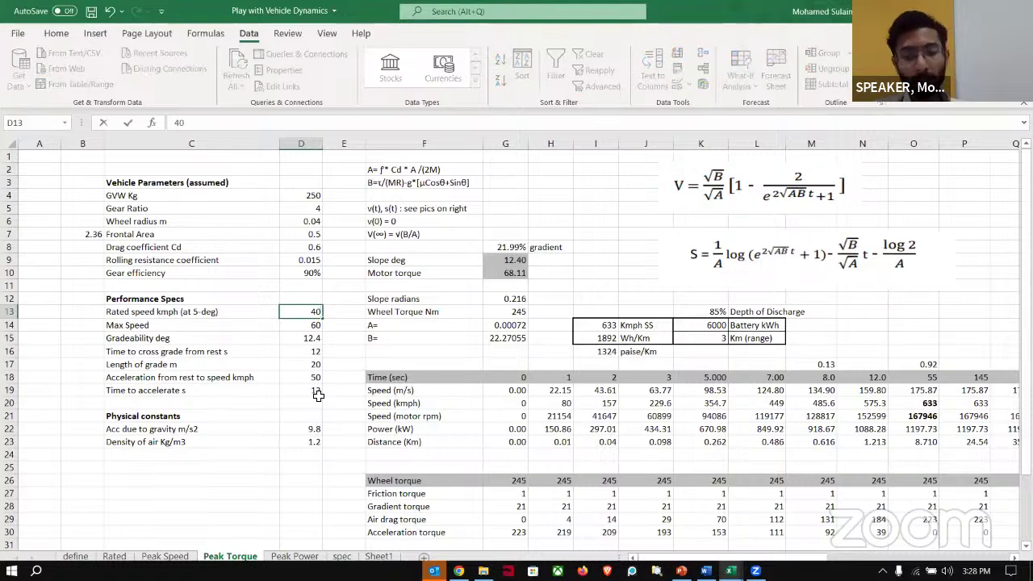
{"action": "key", "text": "Return"}
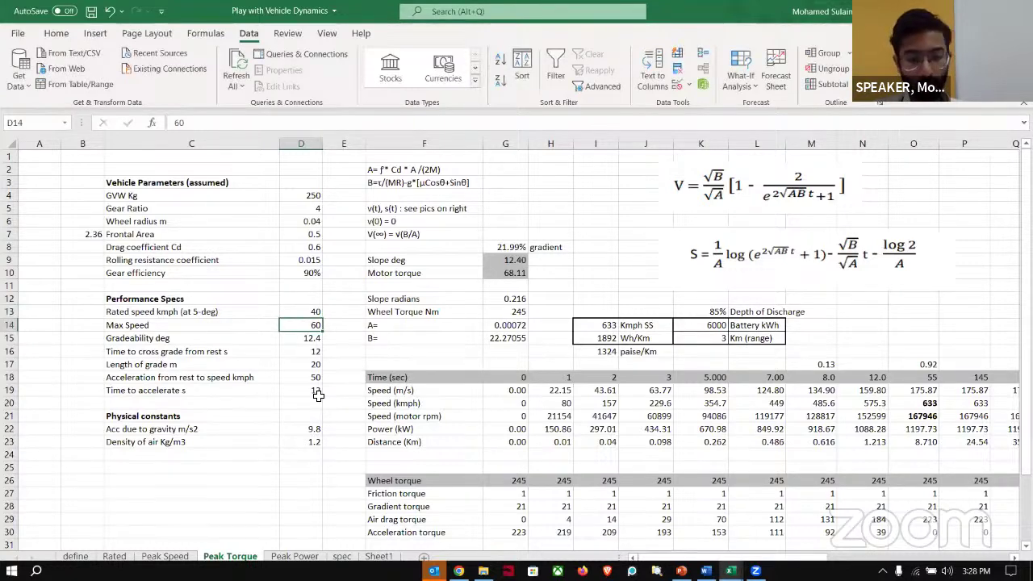
Set the max speed in D14 to 75 and the gradeability in D15 to 12 degrees
{"action": "type", "text": "5"}
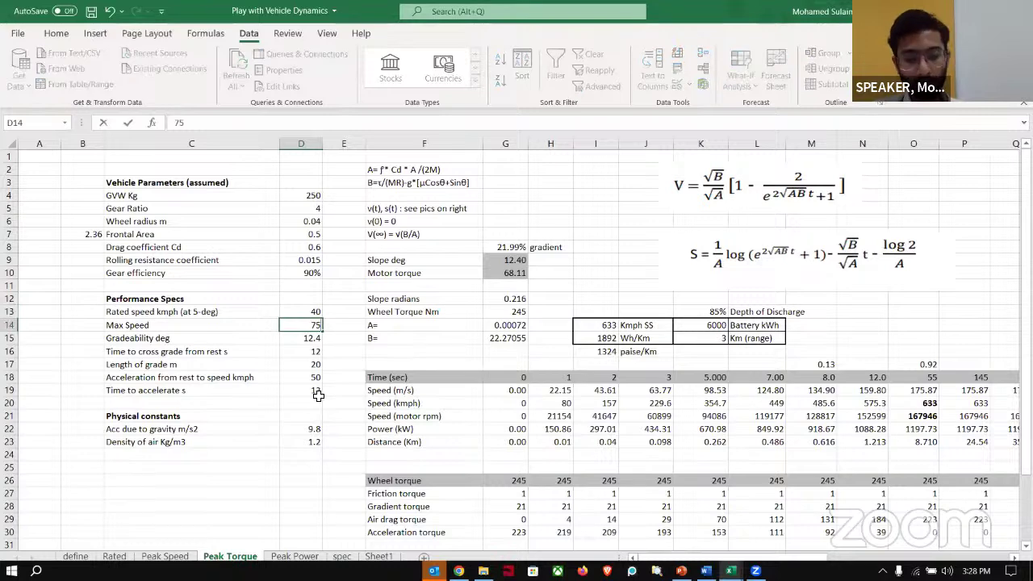
{"action": "key", "text": "Return"}
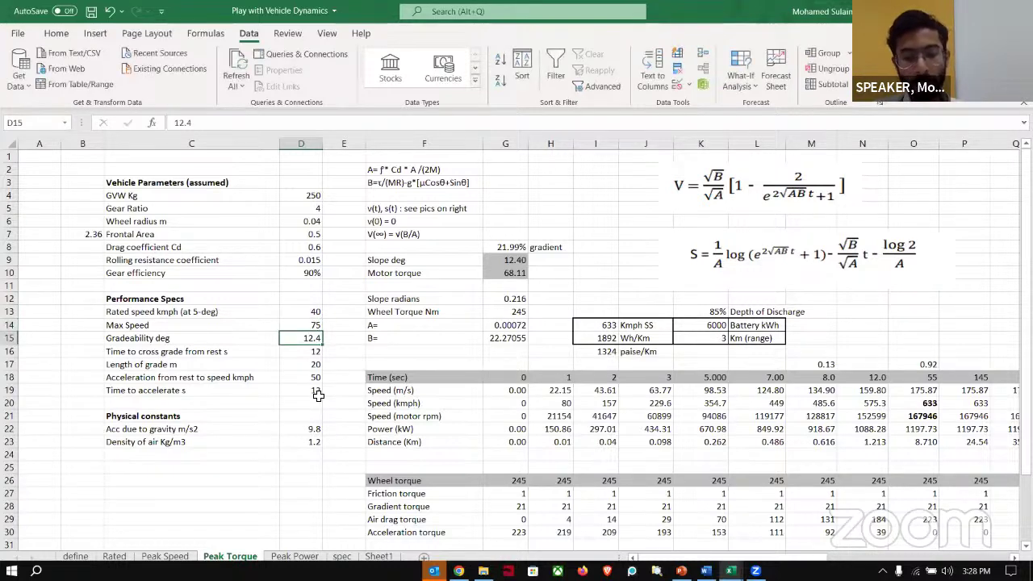
{"action": "type", "text": "12"}
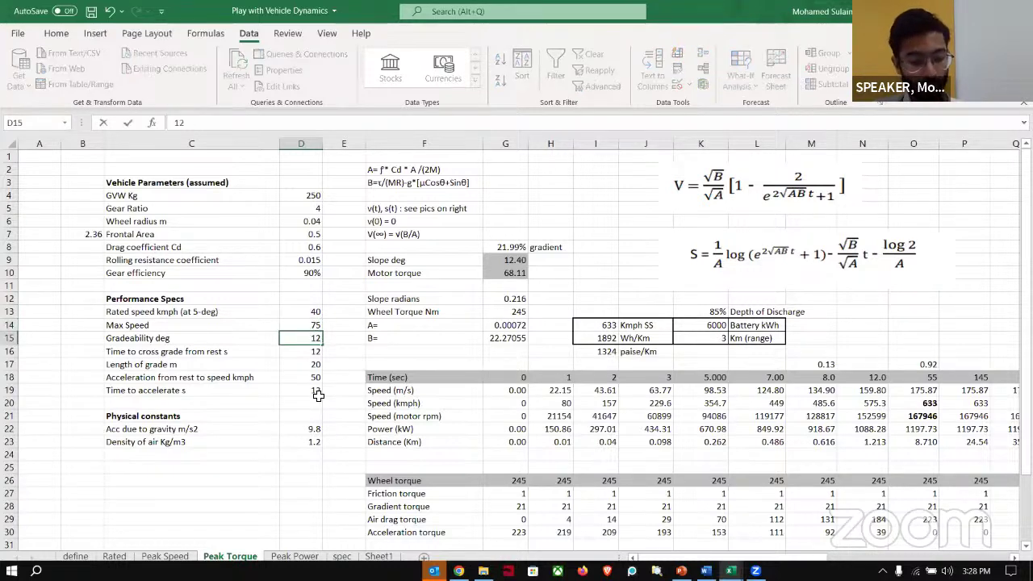
{"action": "key", "text": "Return"}
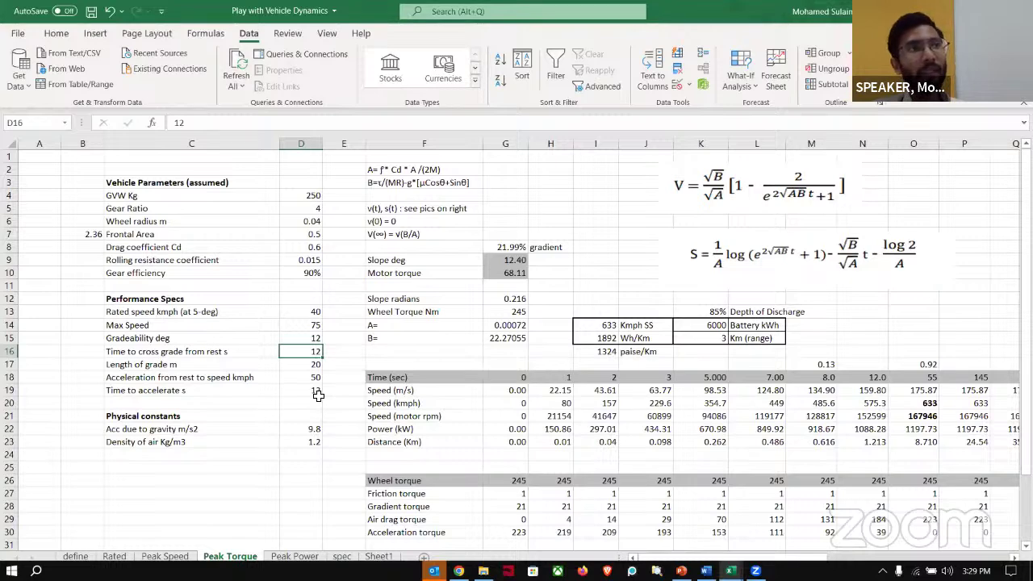
Set the time to cross the grade in D16 to 5 s and the length of grade in D17 to 40 m
{"action": "type", "text": "5"}
{"action": "key", "text": "Return"}
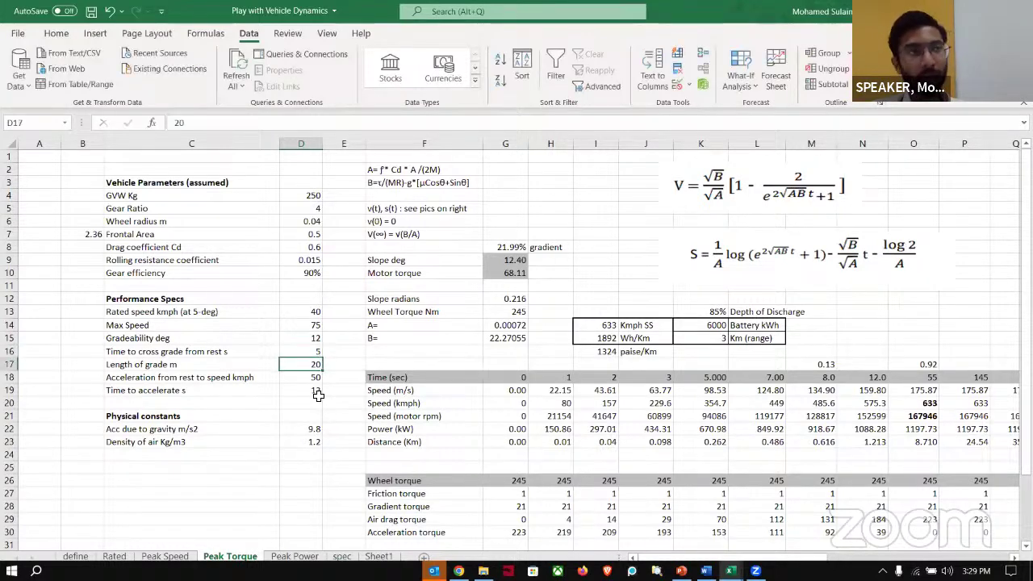
{"action": "type", "text": "6"}
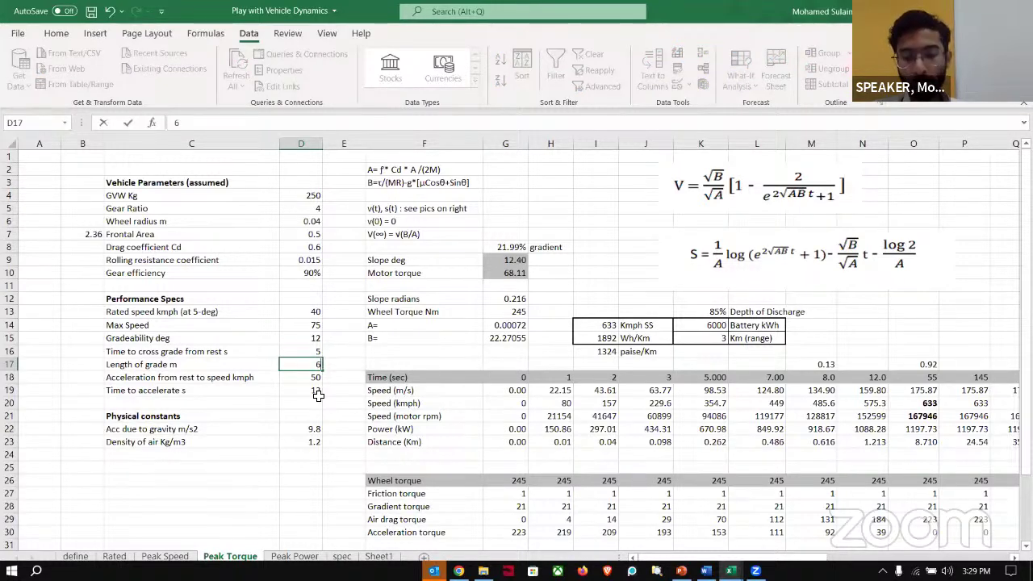
{"action": "type", "text": "40"}
{"action": "key", "text": "BackSpace"}
{"action": "key", "text": "BackSpace"}
{"action": "key", "text": "BackSpace"}
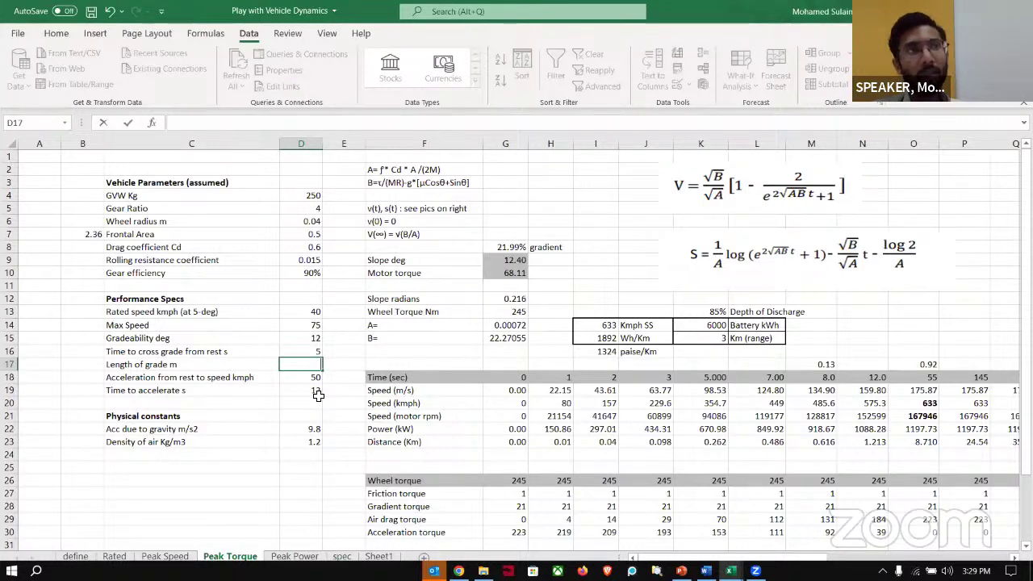
{"action": "type", "text": "40"}
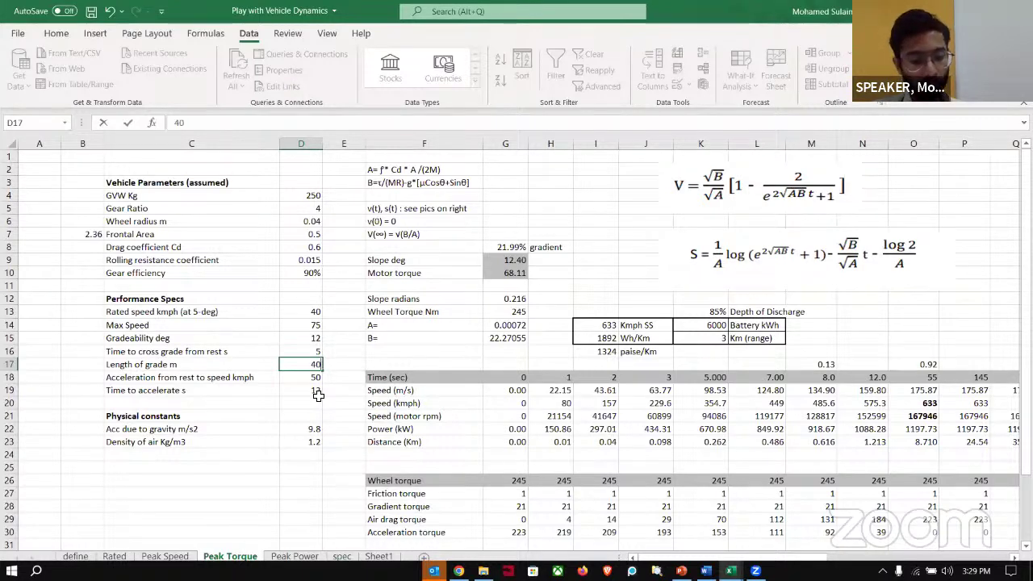
{"action": "key", "text": "Return"}
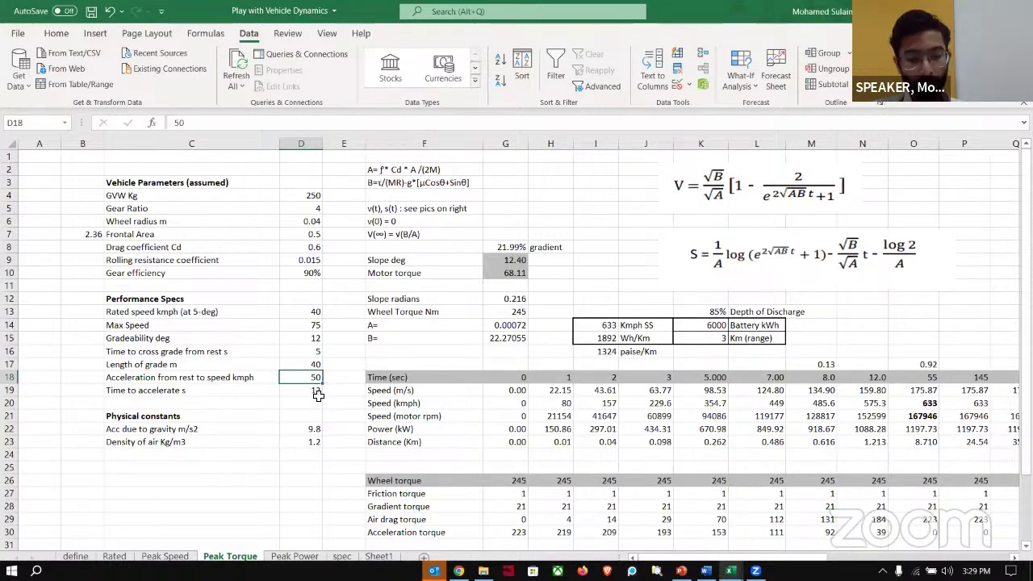
Set the time to accelerate in D19 to 5 s and the speed reached from rest in D18 to 40 kmph
{"action": "left_click", "coordinate": [317, 394]}
{"action": "type", "text": "5"}
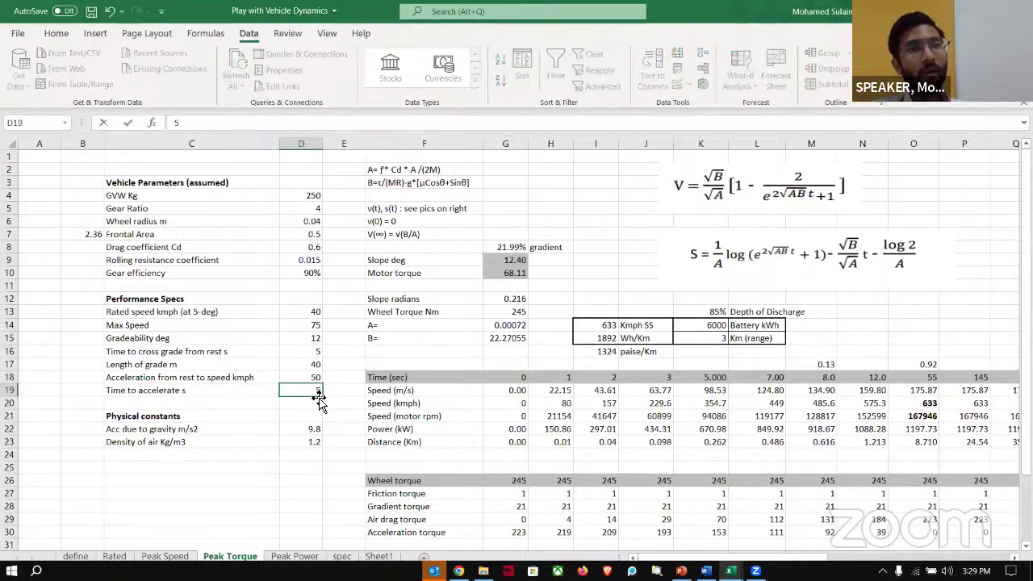
{"action": "key", "text": "Up"}
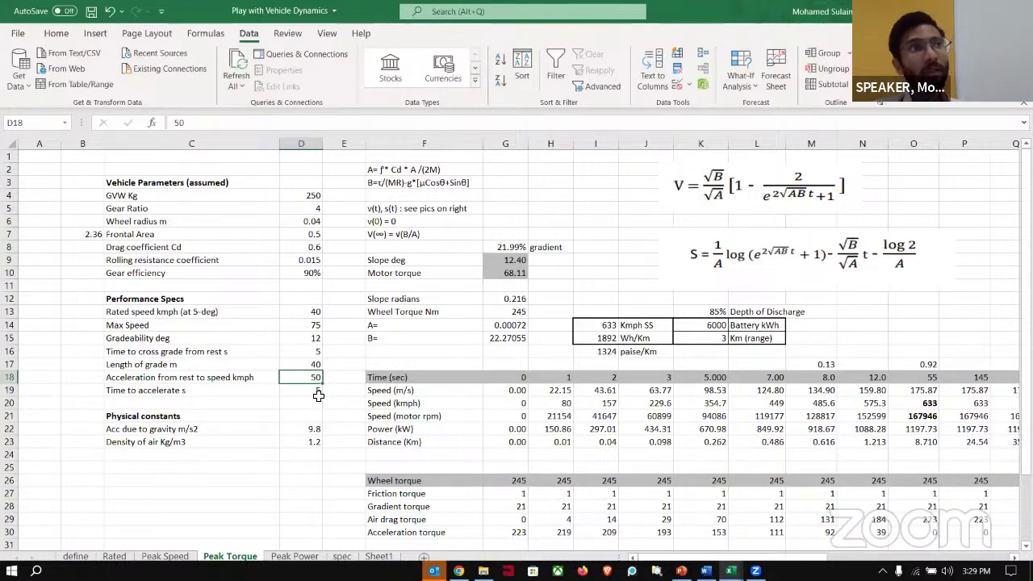
{"action": "type", "text": "40"}
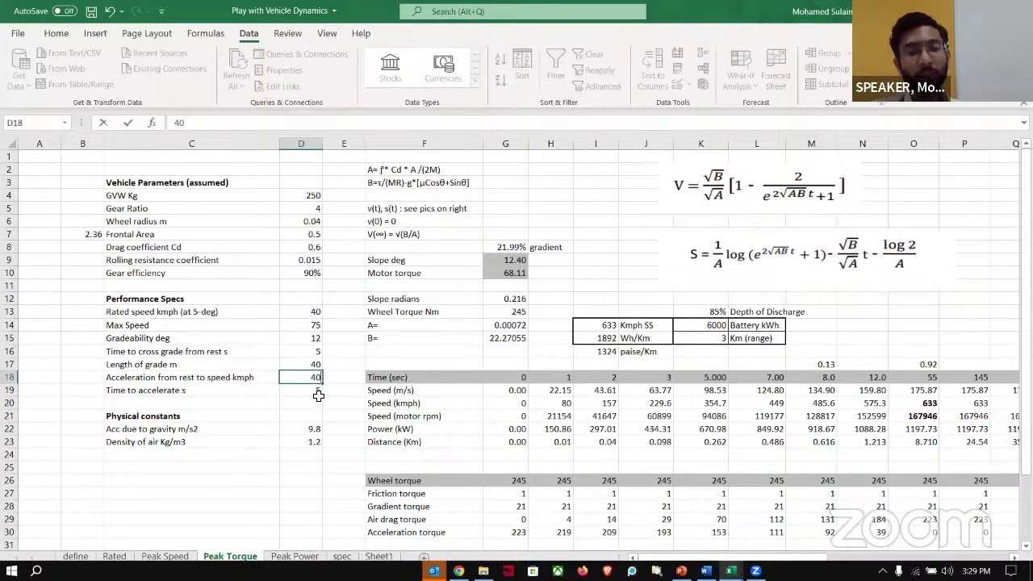
{"action": "key", "text": "Up"}
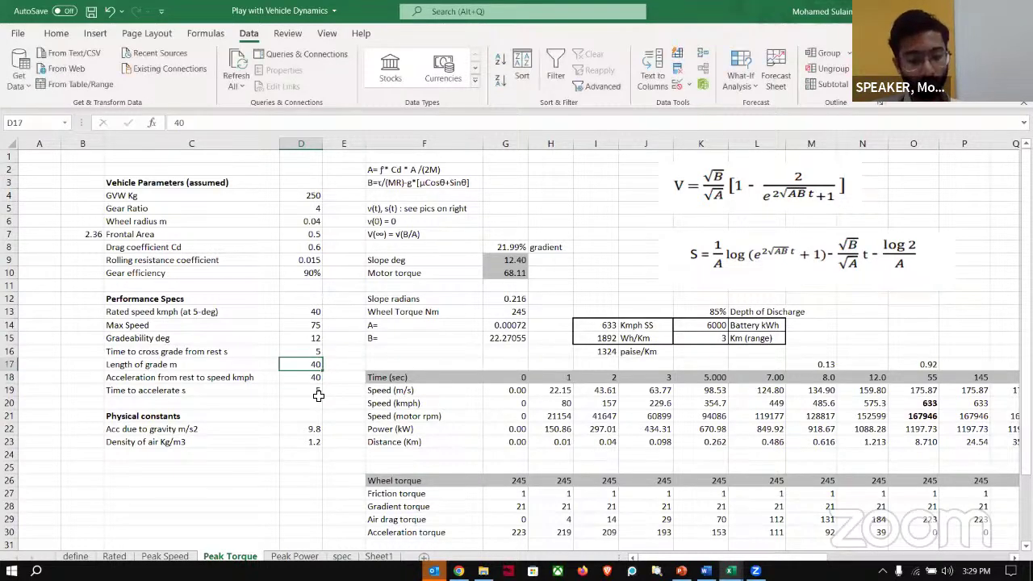
Set the length of grade in D17 to 6 m and look over the values entered in column D
{"action": "type", "text": "6"}
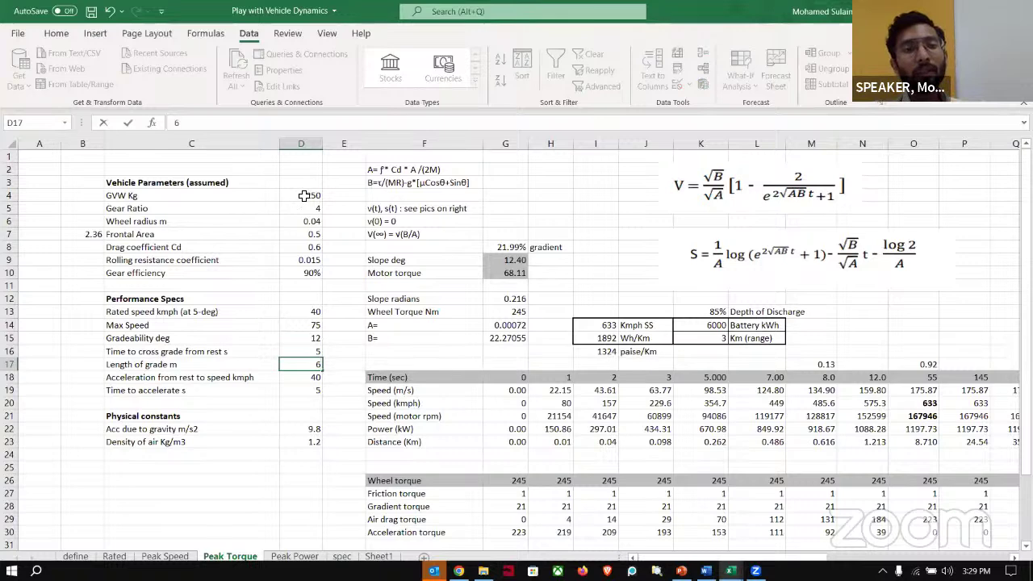
{"action": "left_click_drag", "start_coordinate": [305, 196], "coordinate": [289, 445]}
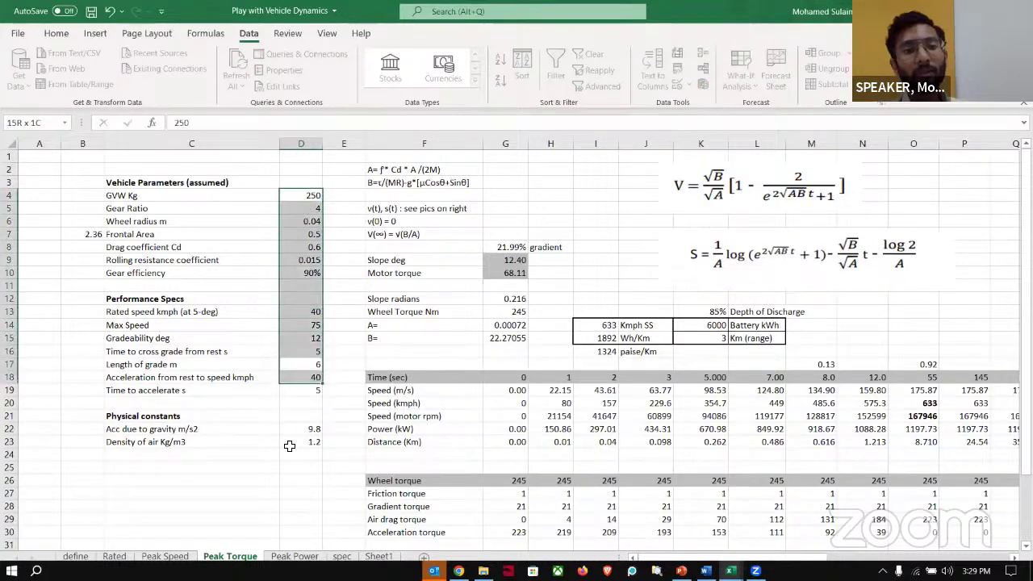
{"action": "left_click", "coordinate": [386, 376]}
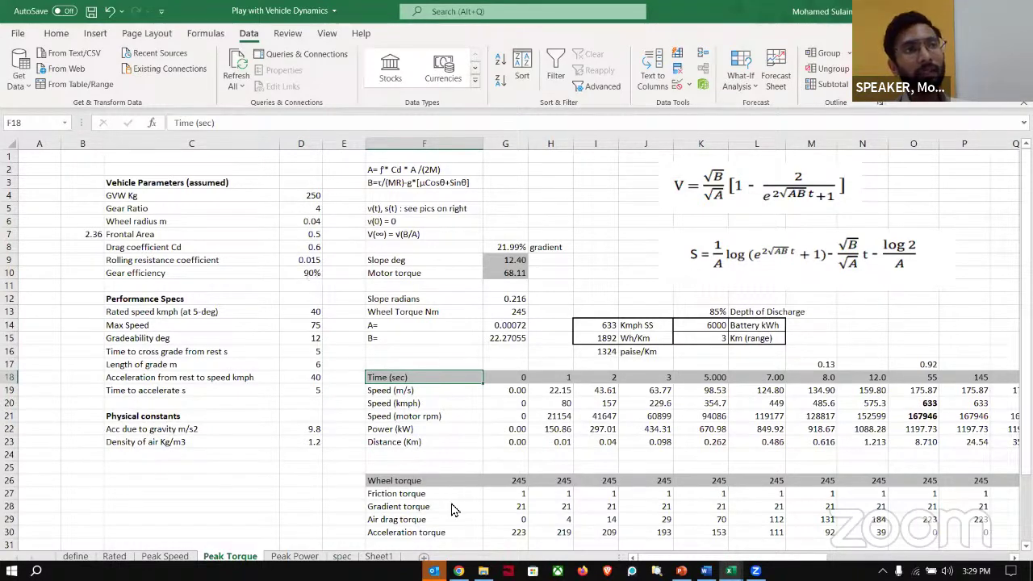
Review the summary table of rated and peak rpm, torque and power values in D4:G8 of Sheet1
{"action": "key", "text": "ctrl+Page_Down"}
{"action": "key", "text": "ctrl+Page_Down"}
{"action": "key", "text": "ctrl+Page_Down"}
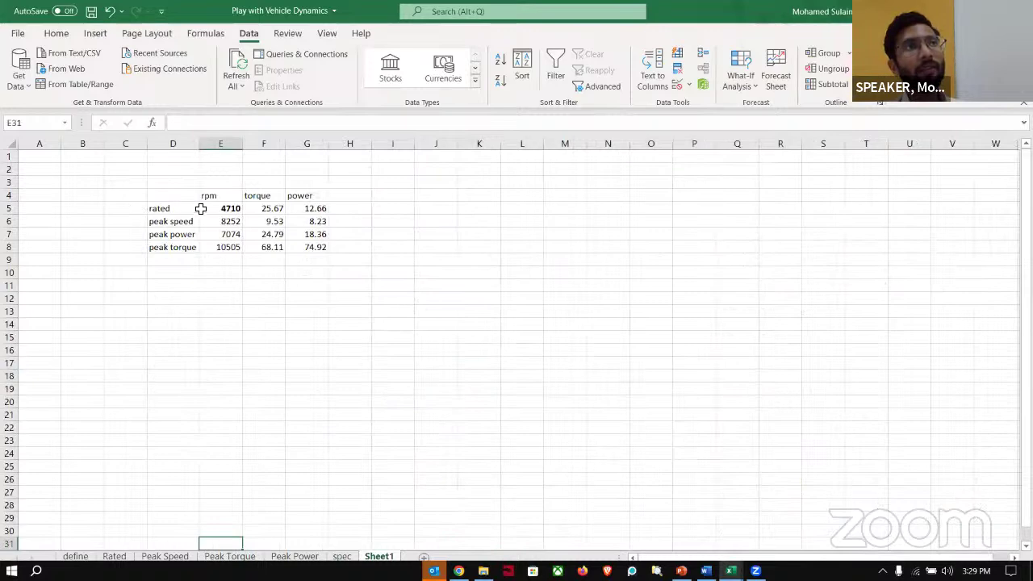
{"action": "mouse_move", "coordinate": [193, 208]}
{"action": "left_mouse_down"}
{"action": "mouse_move", "coordinate": [230, 221]}
{"action": "mouse_move", "coordinate": [184, 197]}
{"action": "left_mouse_up"}
{"action": "left_click", "coordinate": [303, 245]}
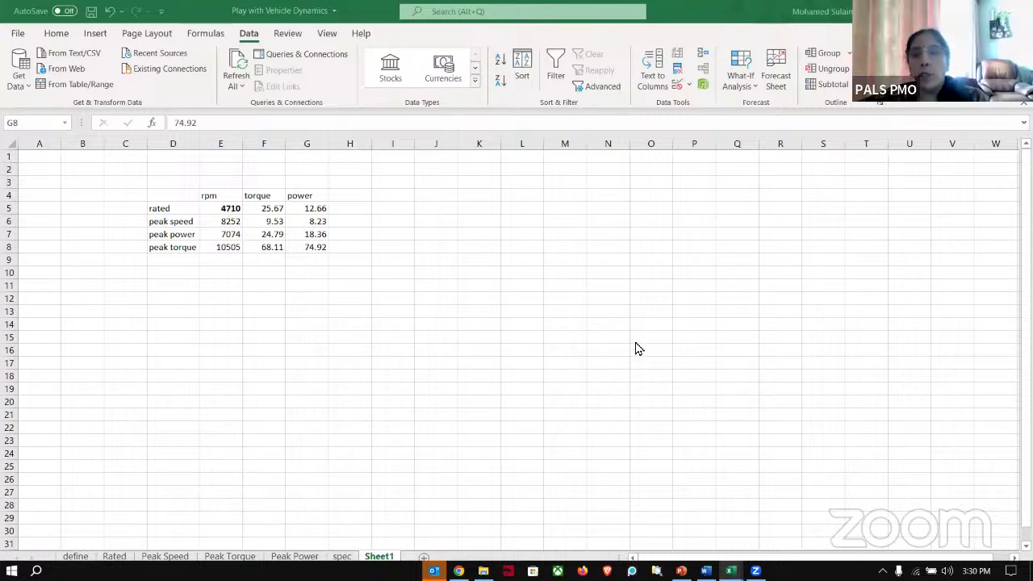
{"action": "key", "text": "ctrl+a"}
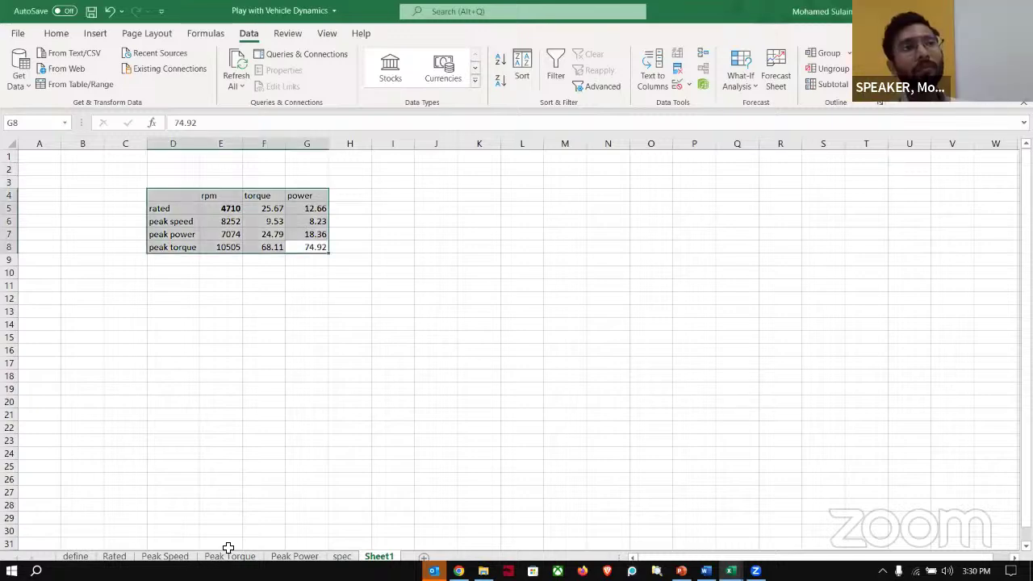
Review the vehicle parameters, performance specs and physical constants in C3:D23 of the Peak Torque sheet
{"action": "left_click", "coordinate": [227, 550]}
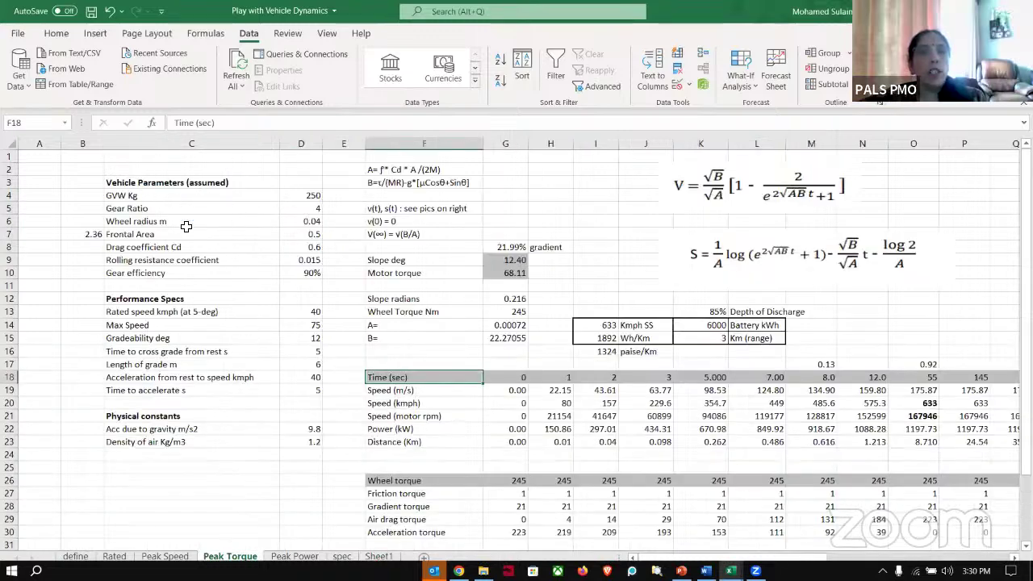
{"action": "left_click_drag", "start_coordinate": [141, 181], "coordinate": [313, 434]}
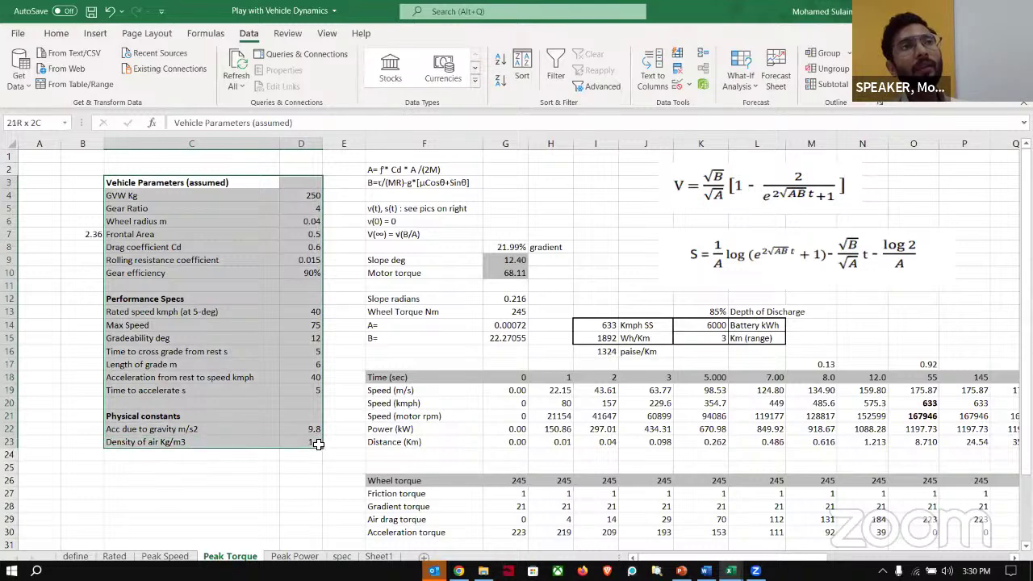
{"action": "left_click", "coordinate": [339, 432]}
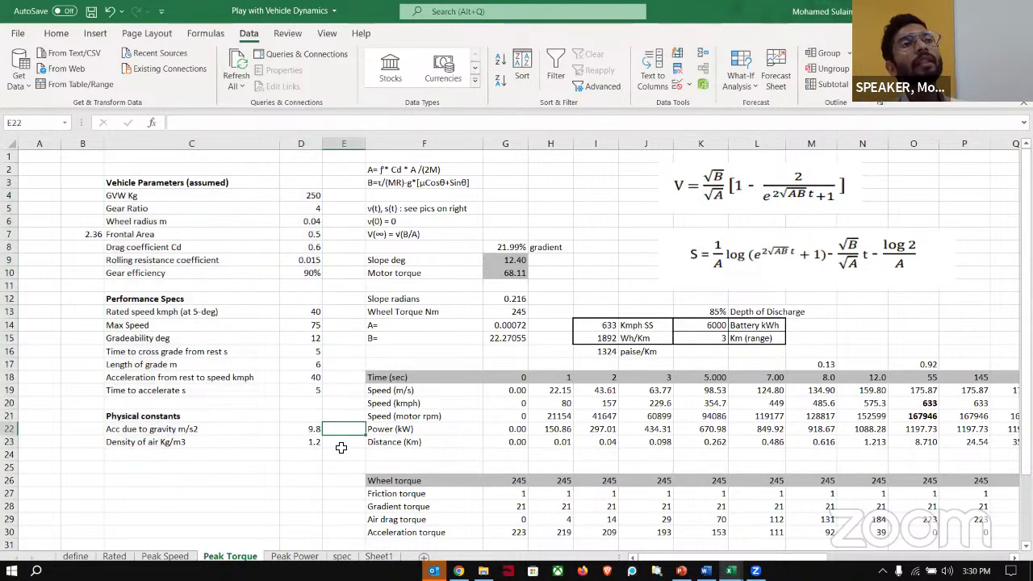
{"action": "left_click", "coordinate": [340, 445]}
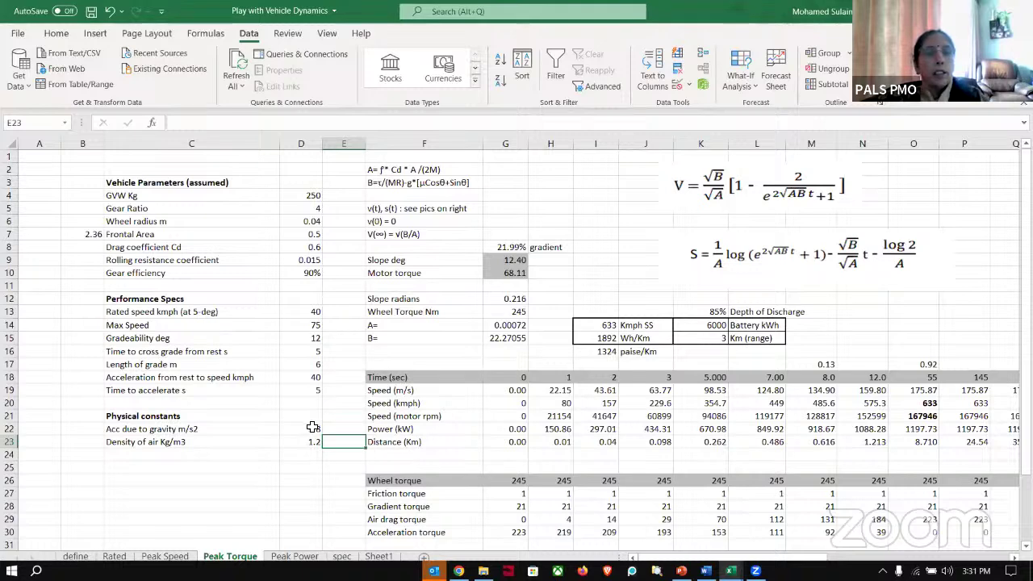
{"action": "left_click_drag", "start_coordinate": [313, 428], "coordinate": [315, 441]}
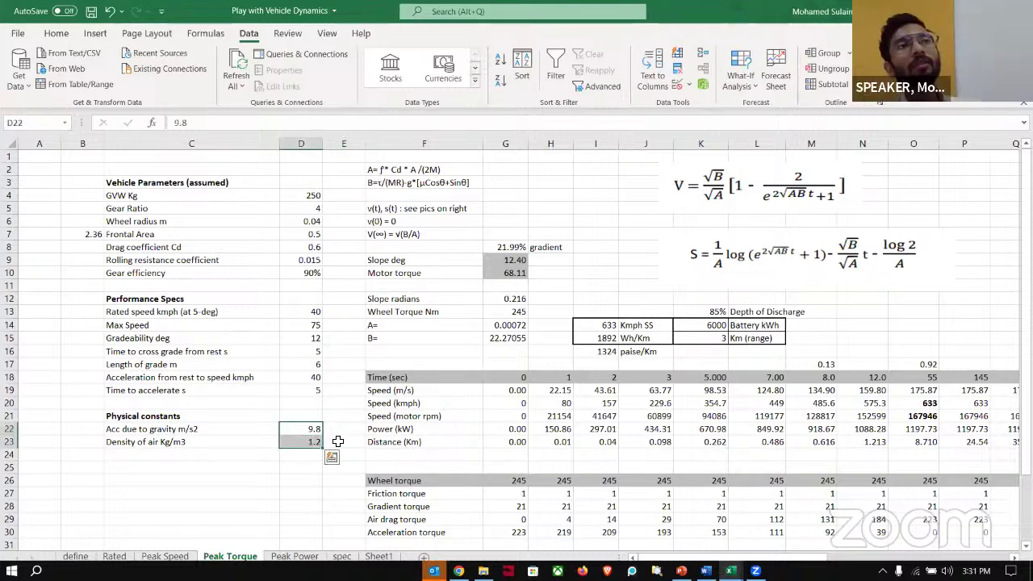
{"action": "left_click", "coordinate": [337, 442]}
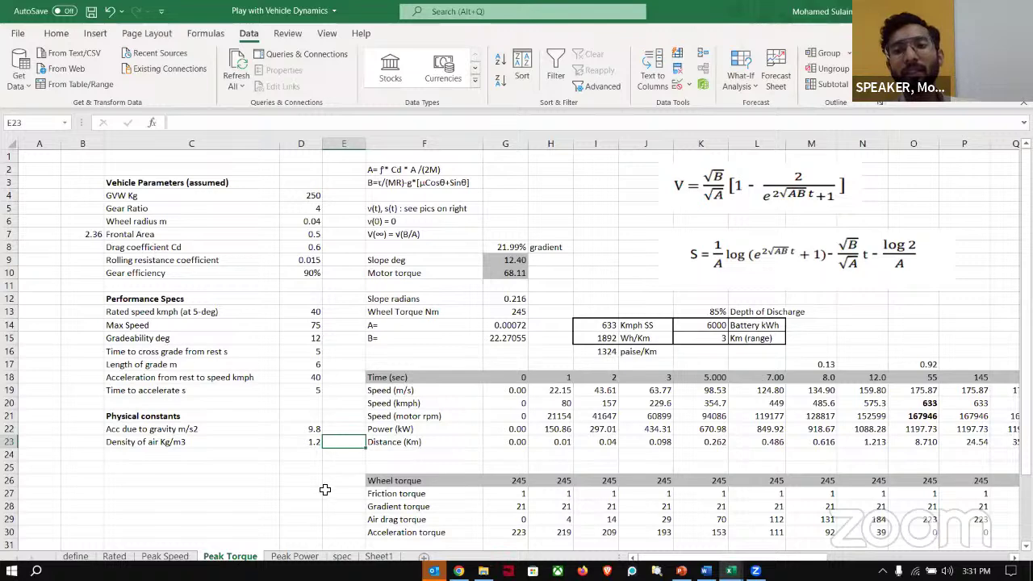
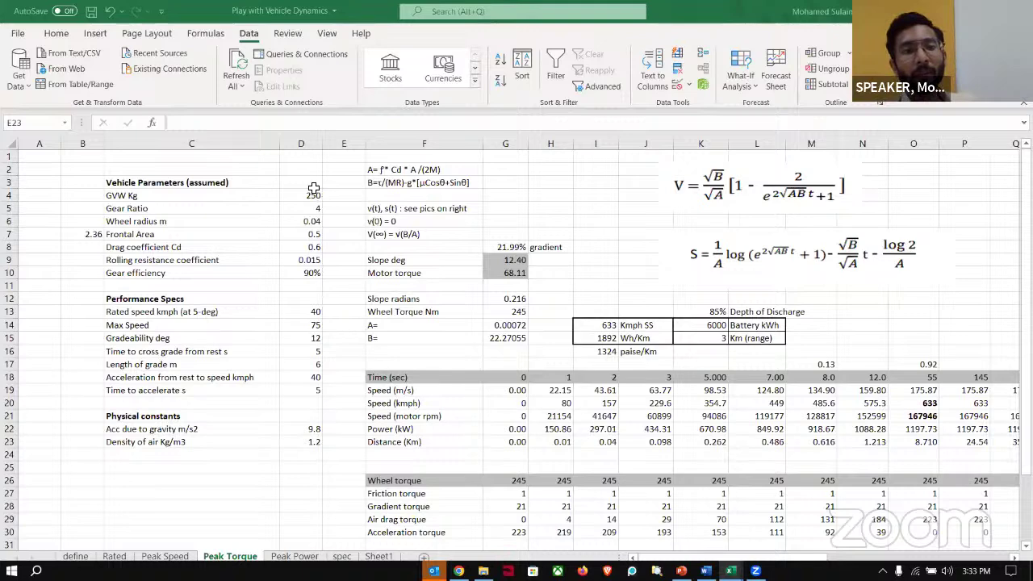
{"action": "left_click_drag", "start_coordinate": [305, 195], "coordinate": [297, 452]}
{"action": "left_click", "coordinate": [302, 247]}
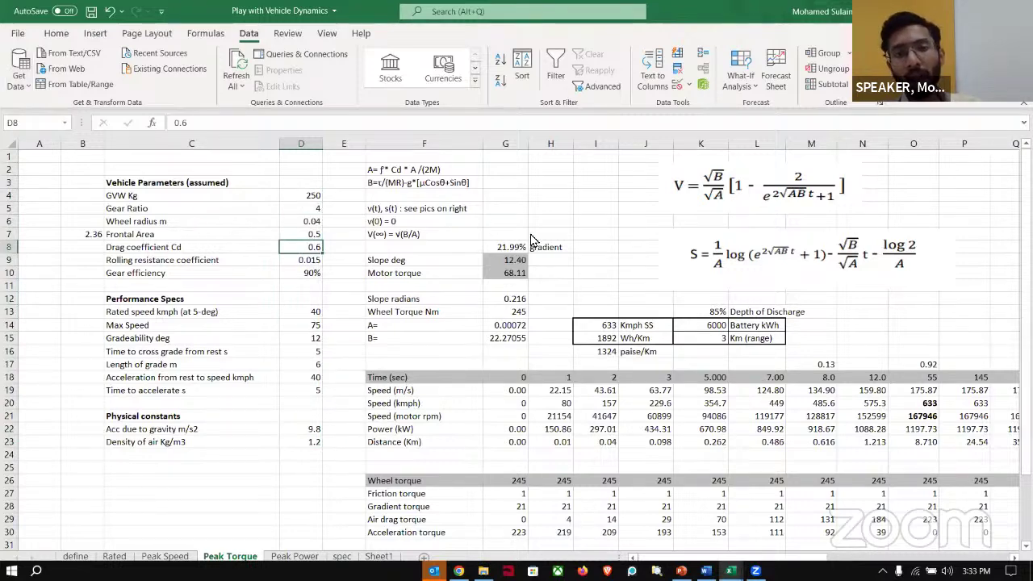
Switch to the Intro to vehicle dynamics presentation in PowerPoint and show the contact e-mail on closing slide 26
{"action": "key", "text": "alt+Tab"}
{"action": "left_click", "coordinate": [289, 352]}
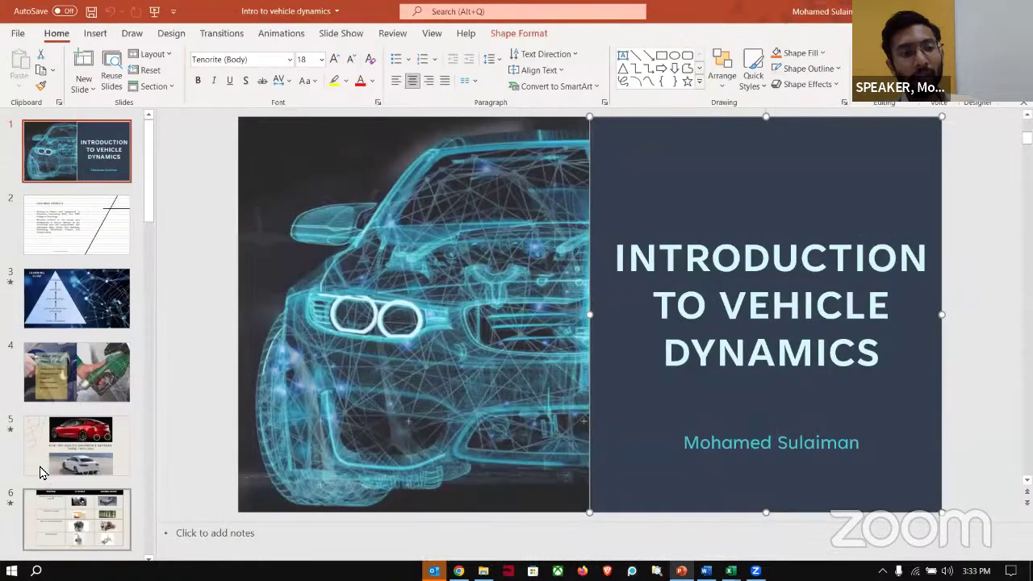
{"action": "scroll", "coordinate": [44, 459], "scroll_direction": "down", "scroll_amount": 10}
{"action": "left_click", "coordinate": [56, 496]}
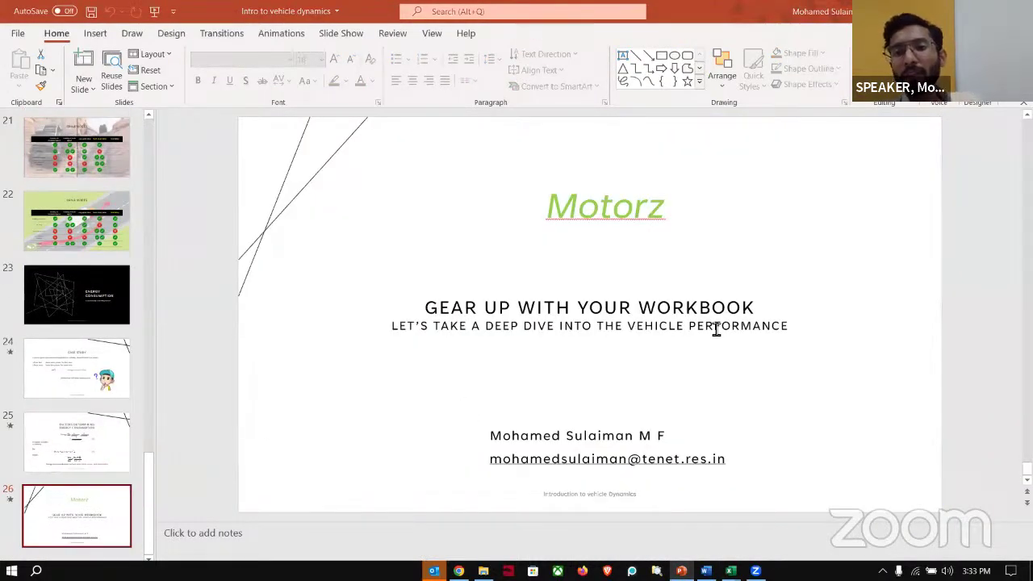
{"action": "double_click", "coordinate": [611, 460]}
{"action": "left_click", "coordinate": [615, 326]}
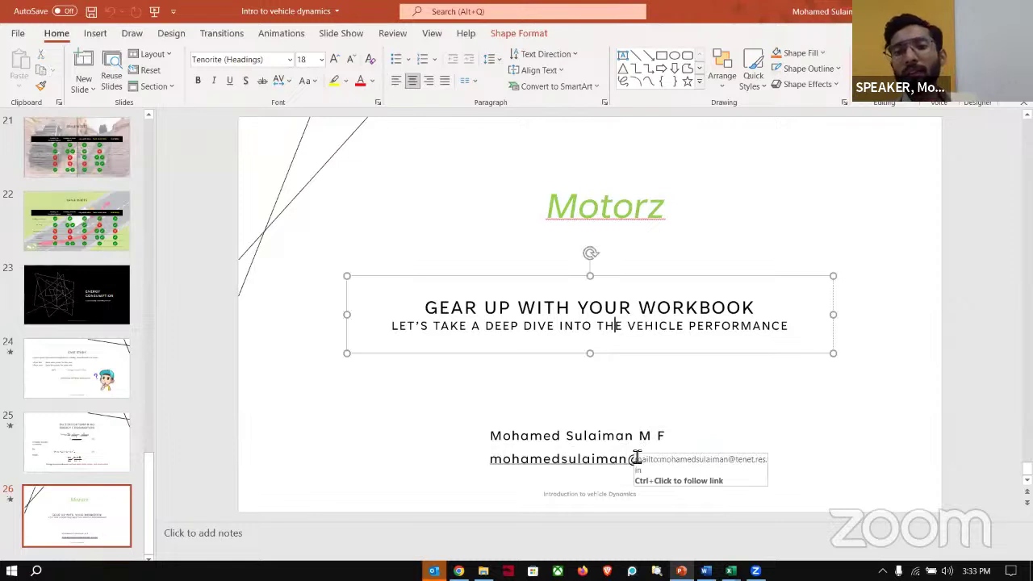
Switch to the Play with Vehicle Dynamics workbook in Excel and select the length of grade in D17 of the Peak Torque sheet
{"action": "left_click", "coordinate": [665, 452]}
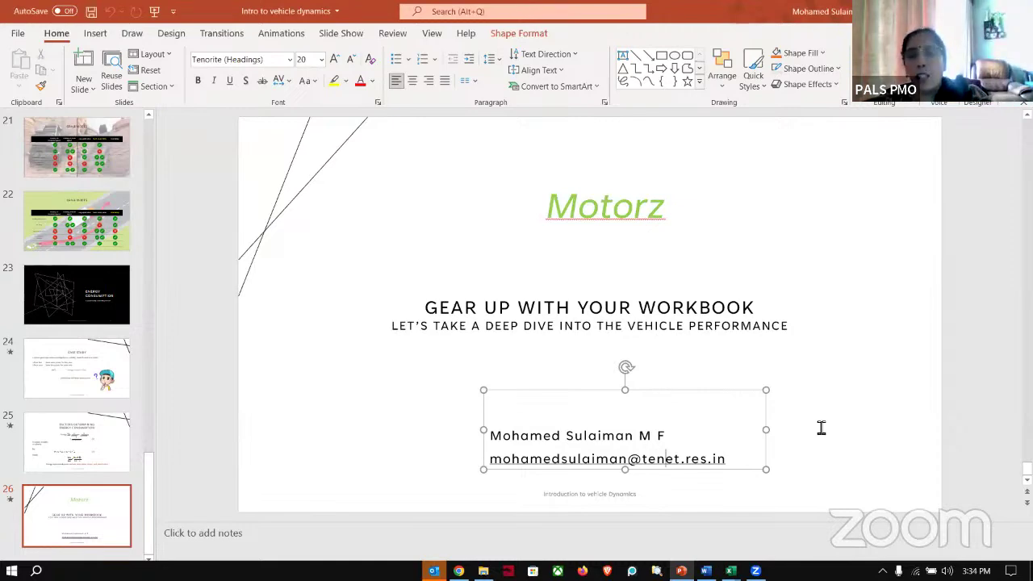
{"action": "key", "text": "alt+Tab"}
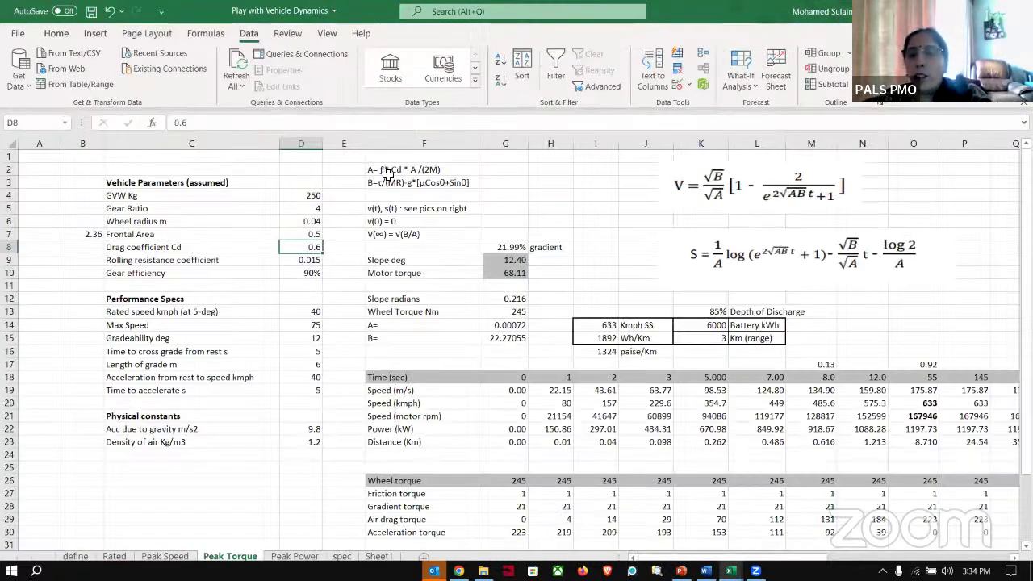
{"action": "left_click", "coordinate": [305, 367]}
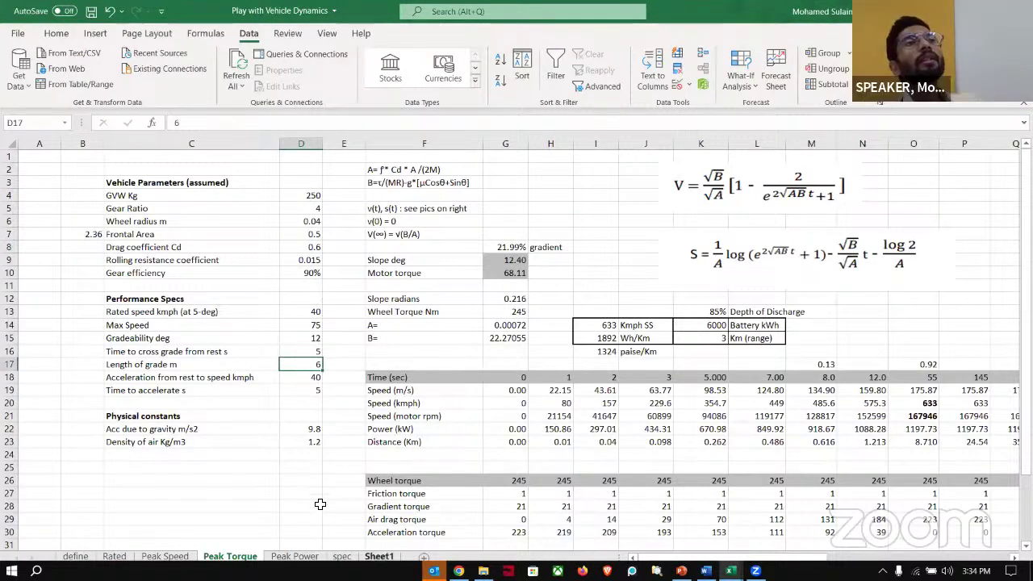
Show the summary table on Sheet1 and select the rated rpm value in E5
{"action": "key", "text": "ctrl+Page_Down"}
{"action": "key", "text": "ctrl+Page_Down"}
{"action": "key", "text": "ctrl+Page_Down"}
{"action": "left_click", "coordinate": [228, 211]}
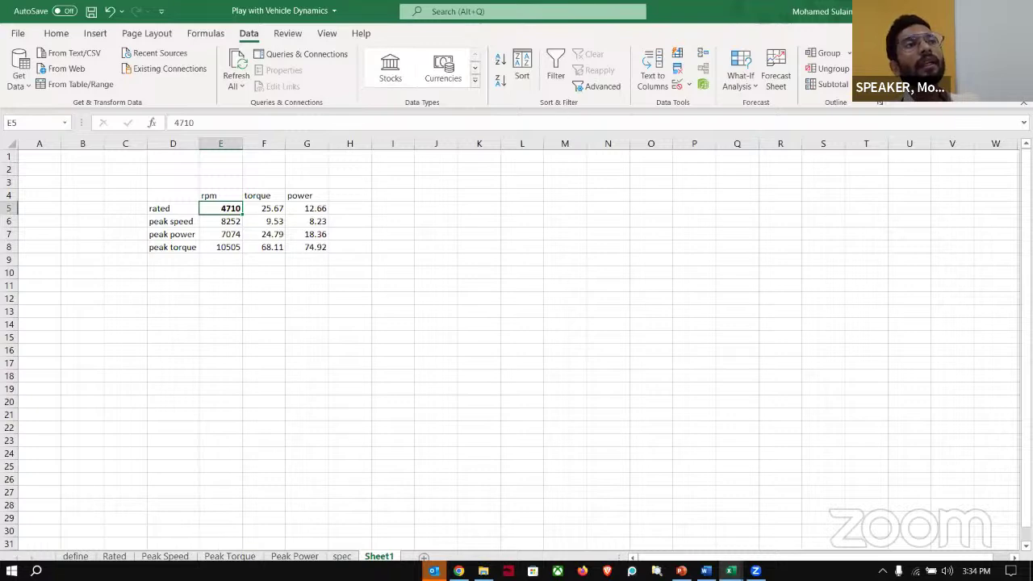
Look over the parameters and results on the Rated sheet, checking the rated speed at 5-deg in D13
{"action": "left_click", "coordinate": [114, 556]}
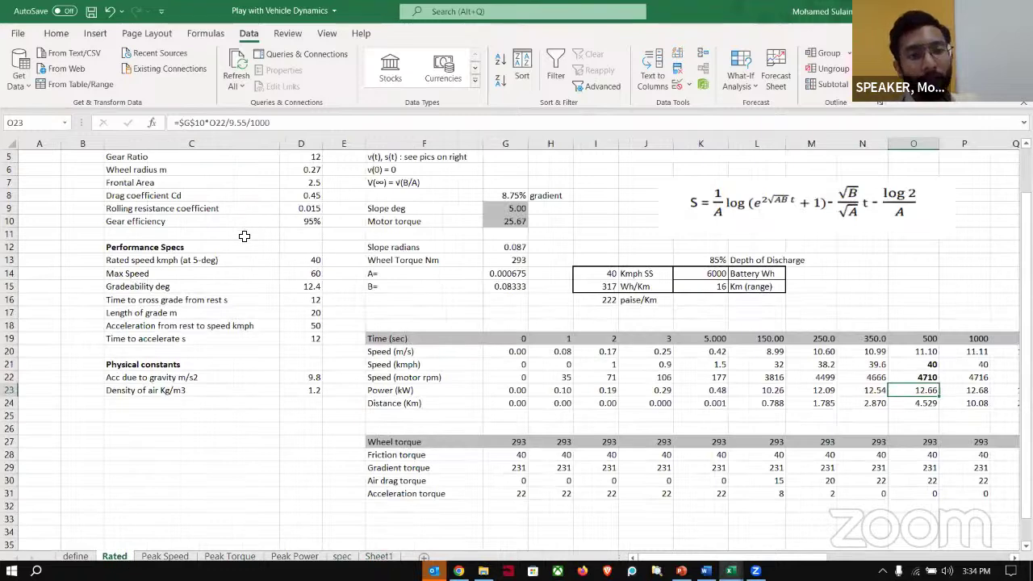
{"action": "scroll", "coordinate": [286, 253], "scroll_direction": "down", "scroll_amount": 1}
{"action": "scroll", "coordinate": [310, 212], "scroll_direction": "up", "scroll_amount": 1}
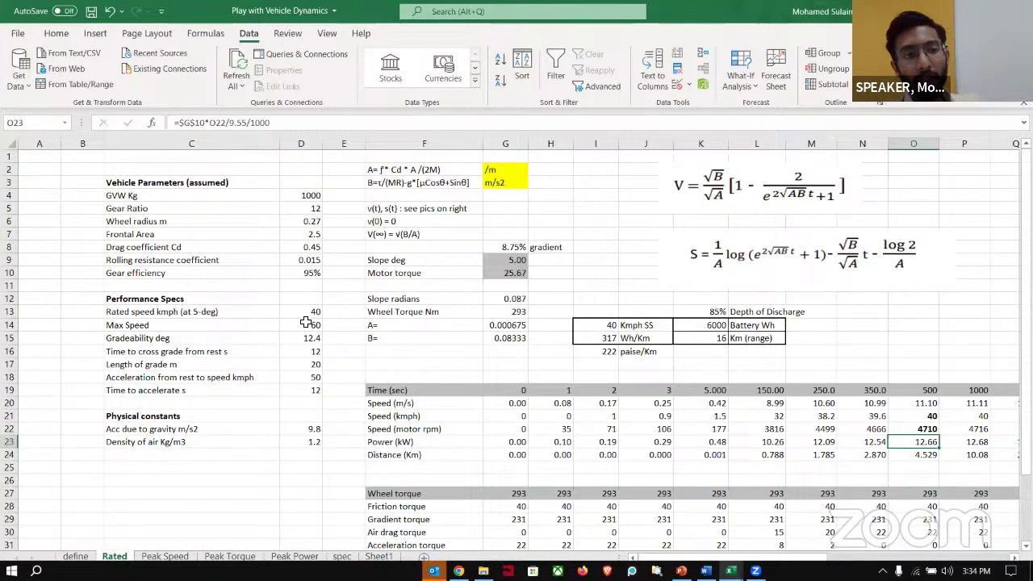
{"action": "left_click", "coordinate": [315, 311]}
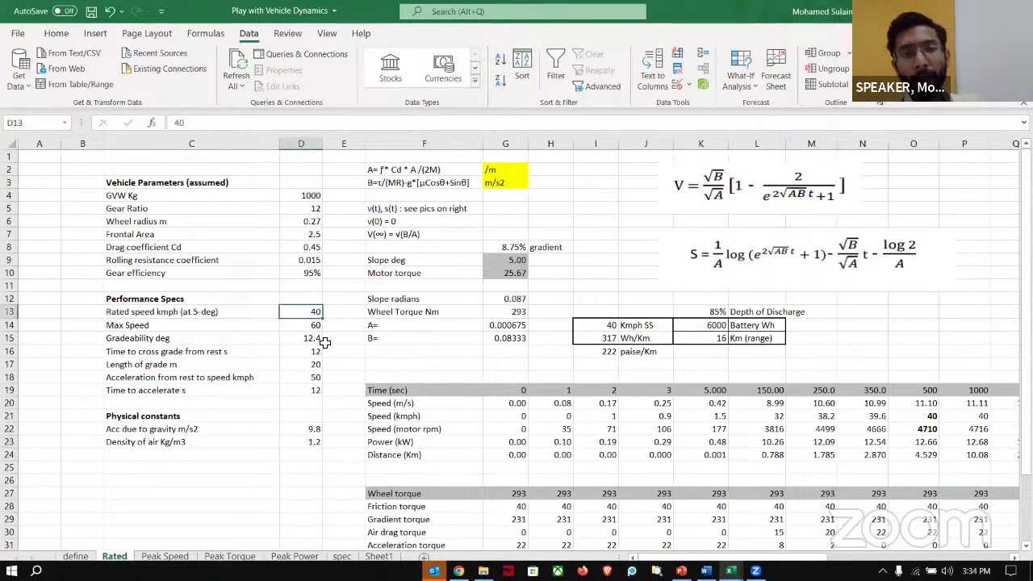
{"action": "scroll", "coordinate": [339, 343], "scroll_direction": "down", "scroll_amount": 1}
{"action": "scroll", "coordinate": [339, 343], "scroll_direction": "right", "scroll_amount": 1}
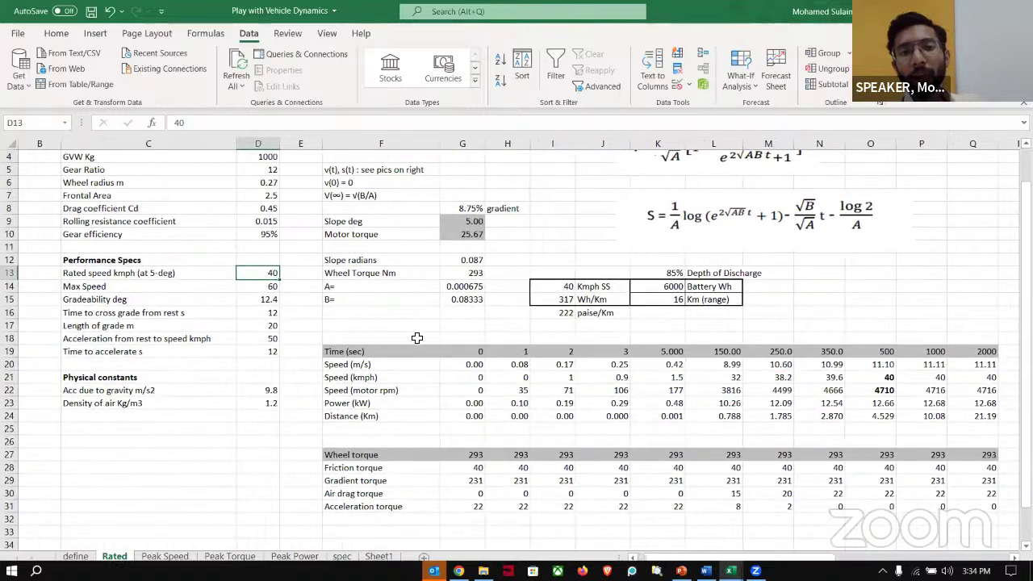
Run Goal Seek on the Rated sheet to bring the steady-state speed in I14 to 40 by changing the motor torque in G10
{"action": "left_click", "coordinate": [547, 289]}
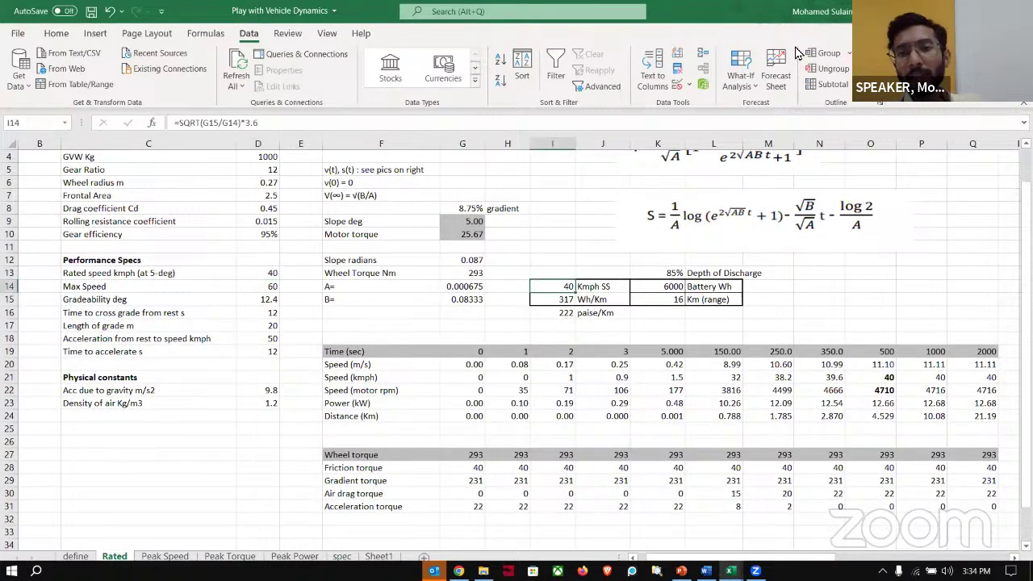
{"action": "left_click", "coordinate": [754, 85]}
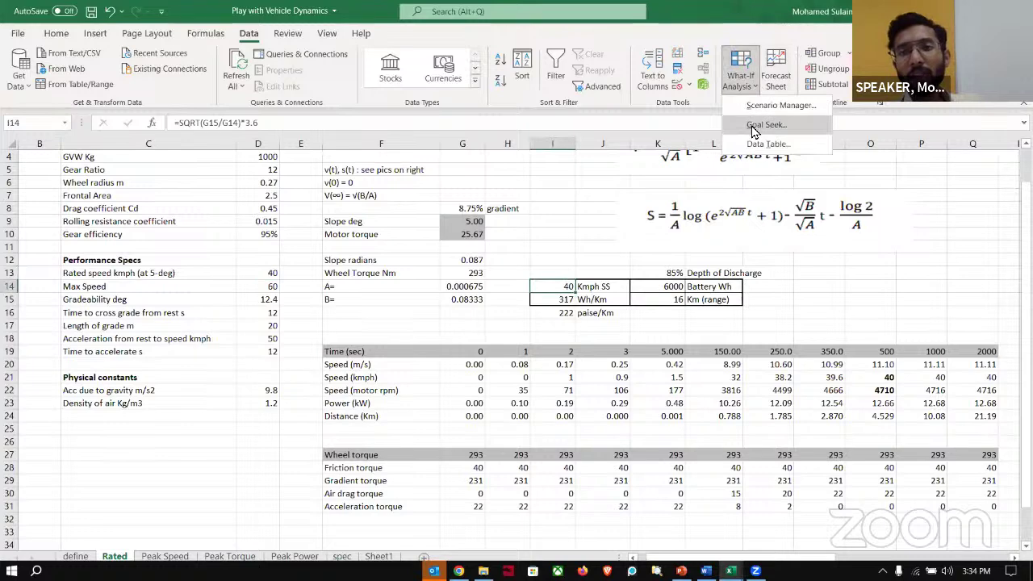
{"action": "left_click", "coordinate": [753, 129]}
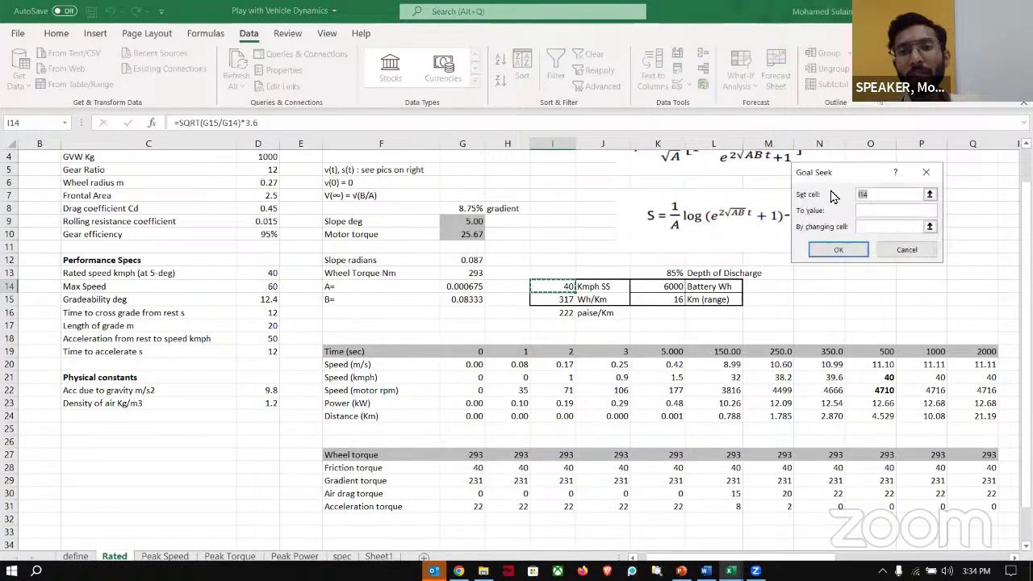
{"action": "left_click", "coordinate": [870, 215]}
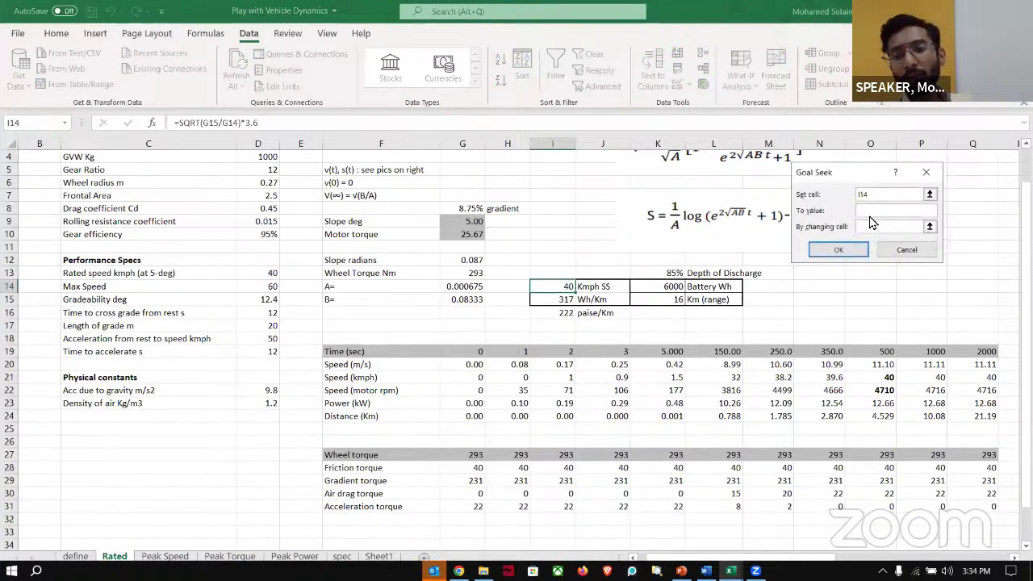
{"action": "type", "text": "40"}
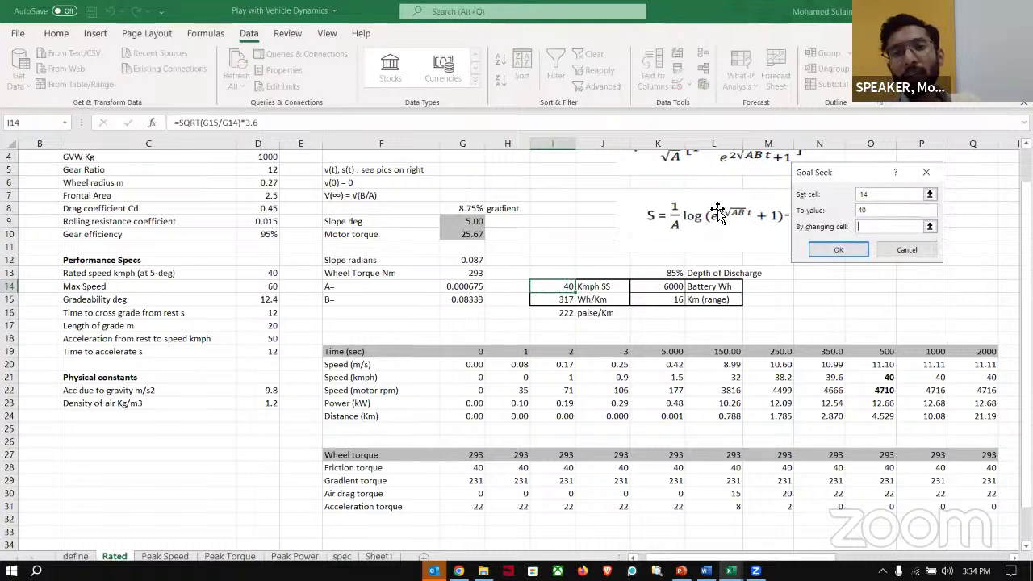
{"action": "left_click", "coordinate": [463, 234]}
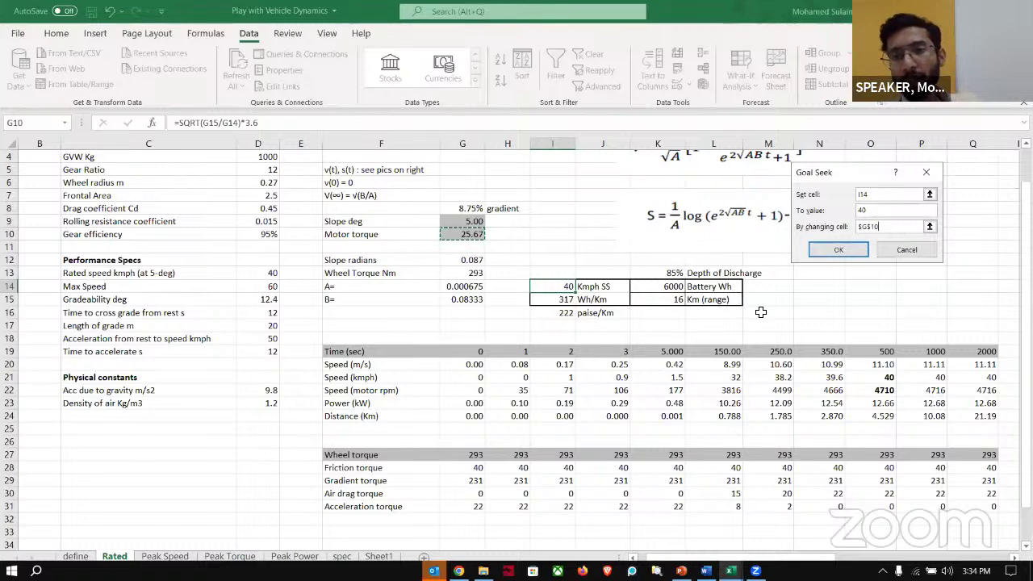
{"action": "left_click", "coordinate": [839, 251]}
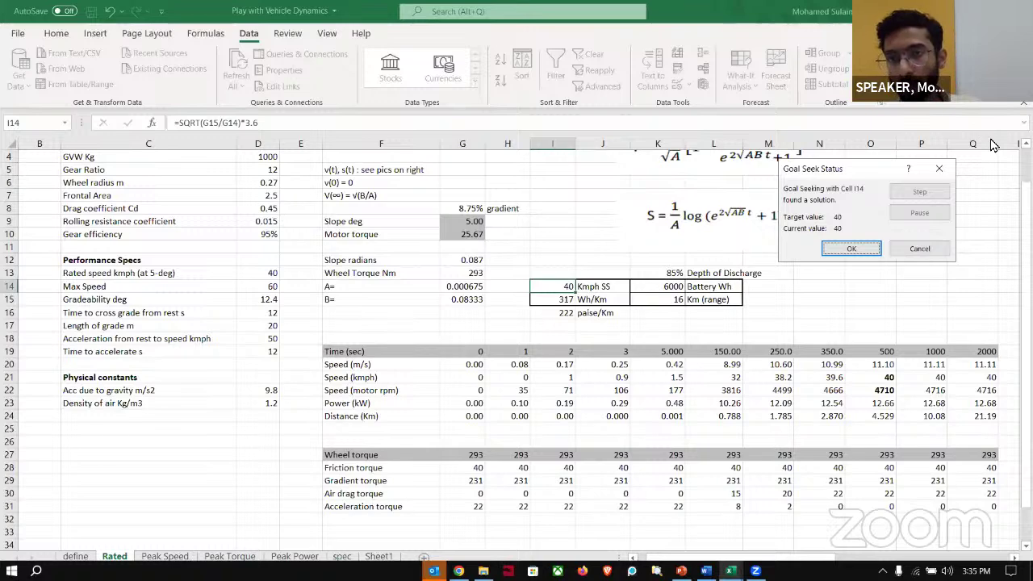
{"action": "left_click", "coordinate": [850, 247]}
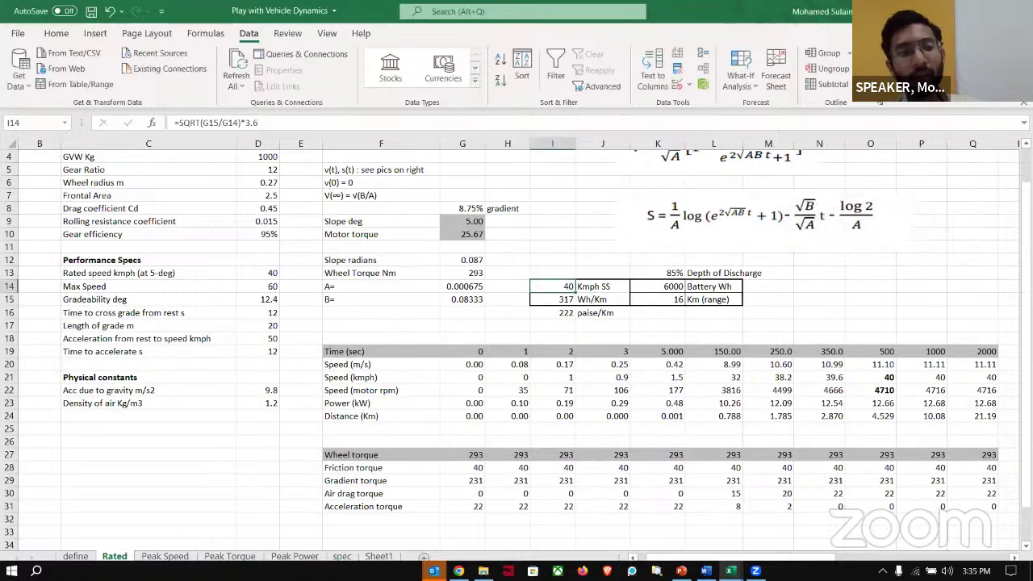
Review the input values in D4:D23 on the Rated sheet and the same range on the Peak Torque sheet
{"action": "scroll", "coordinate": [260, 242], "scroll_direction": "up", "scroll_amount": 1}
{"action": "left_click_drag", "start_coordinate": [263, 198], "coordinate": [273, 453]}
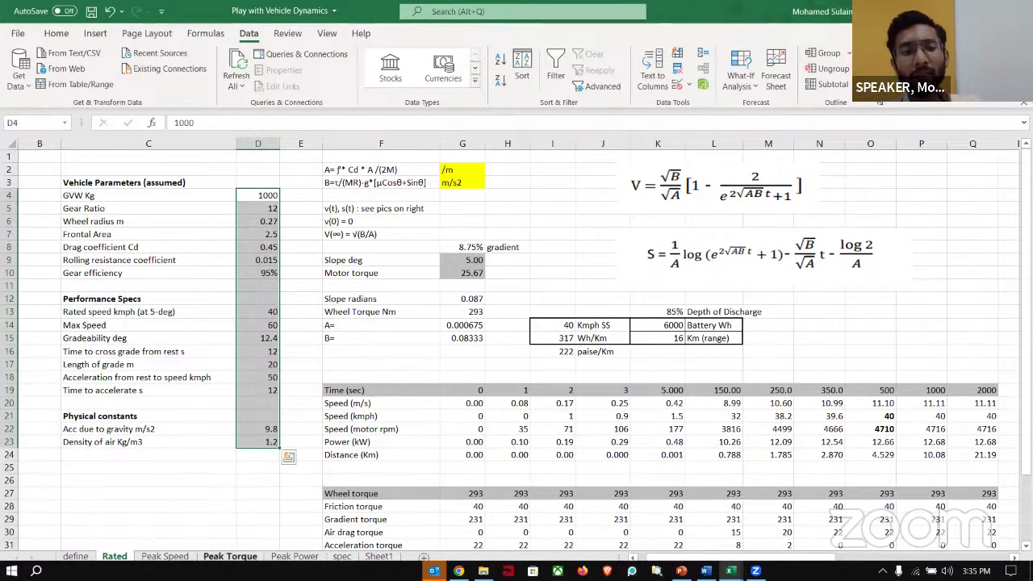
{"action": "left_click", "coordinate": [230, 556]}
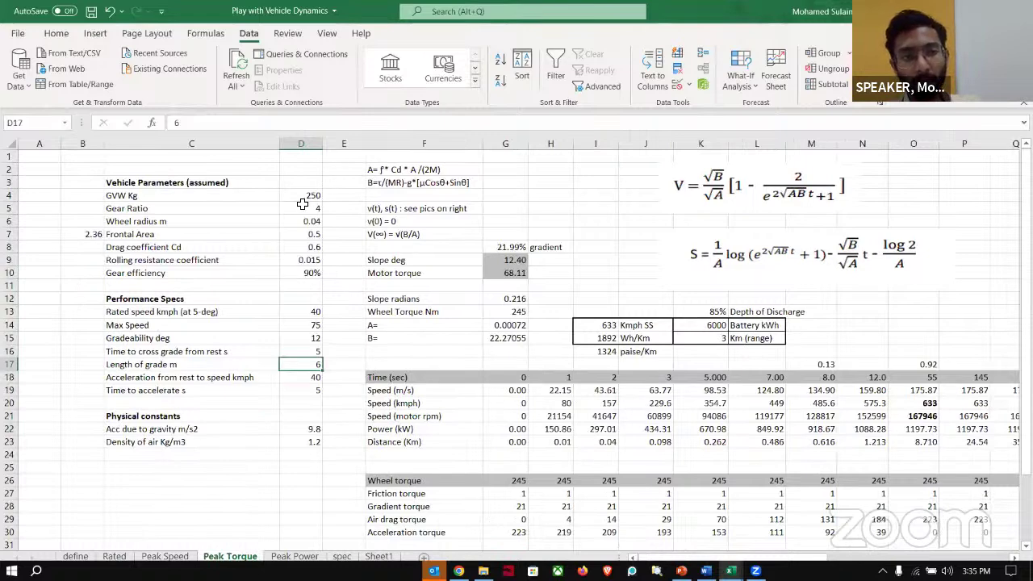
{"action": "left_click_drag", "start_coordinate": [307, 195], "coordinate": [306, 439]}
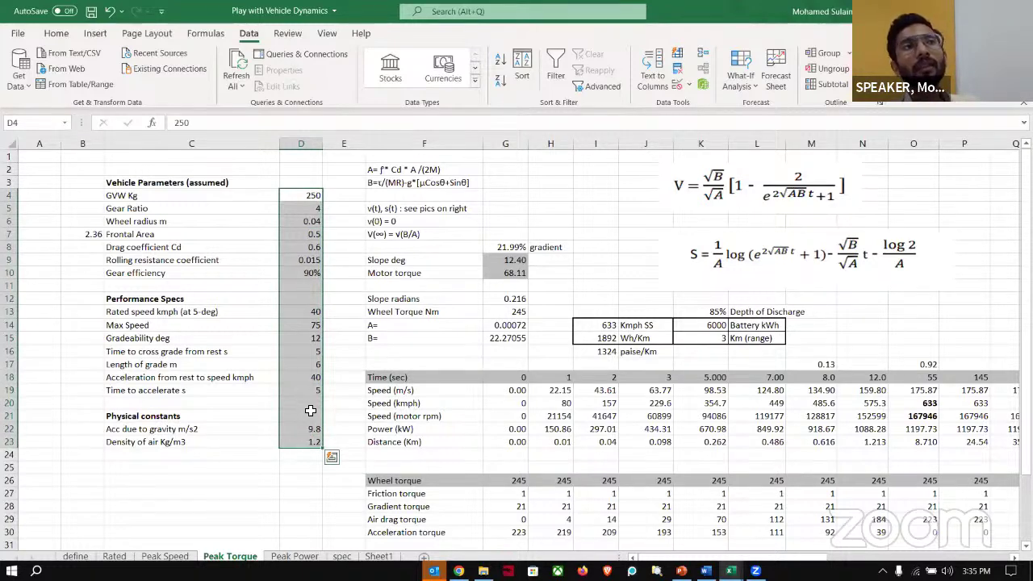
{"action": "left_click", "coordinate": [309, 414]}
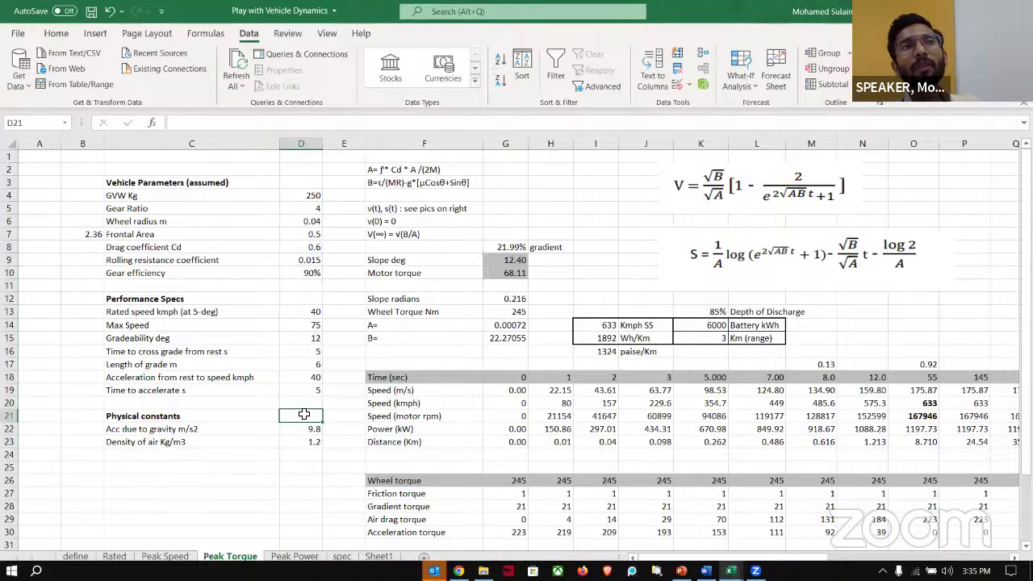
{"action": "left_click", "coordinate": [313, 401]}
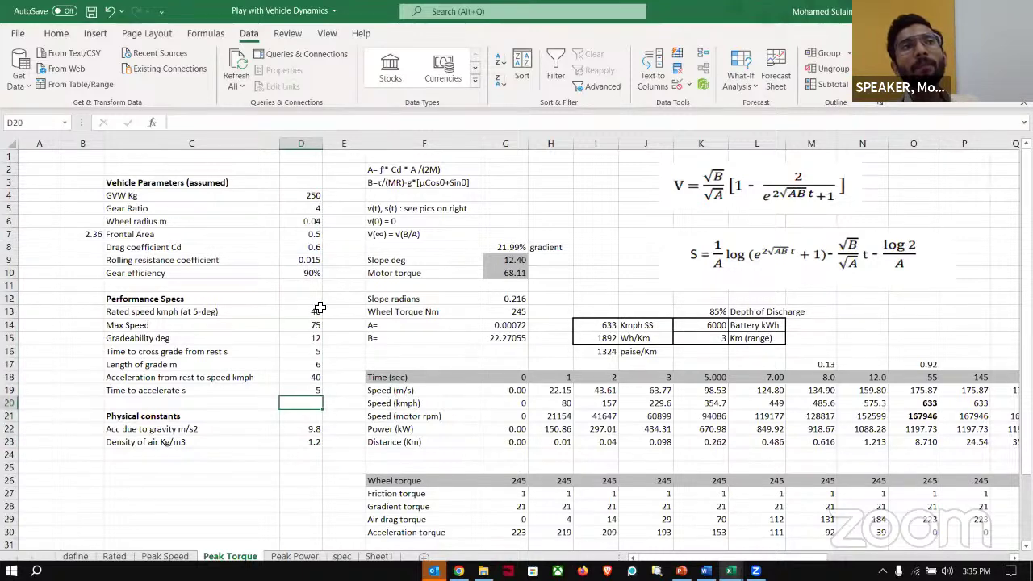
{"action": "left_click", "coordinate": [312, 197]}
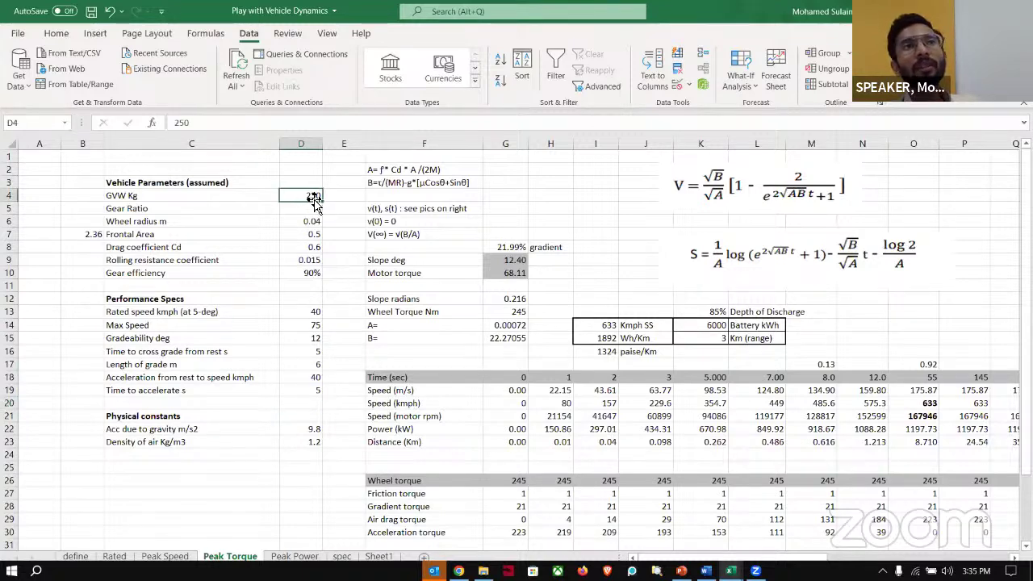